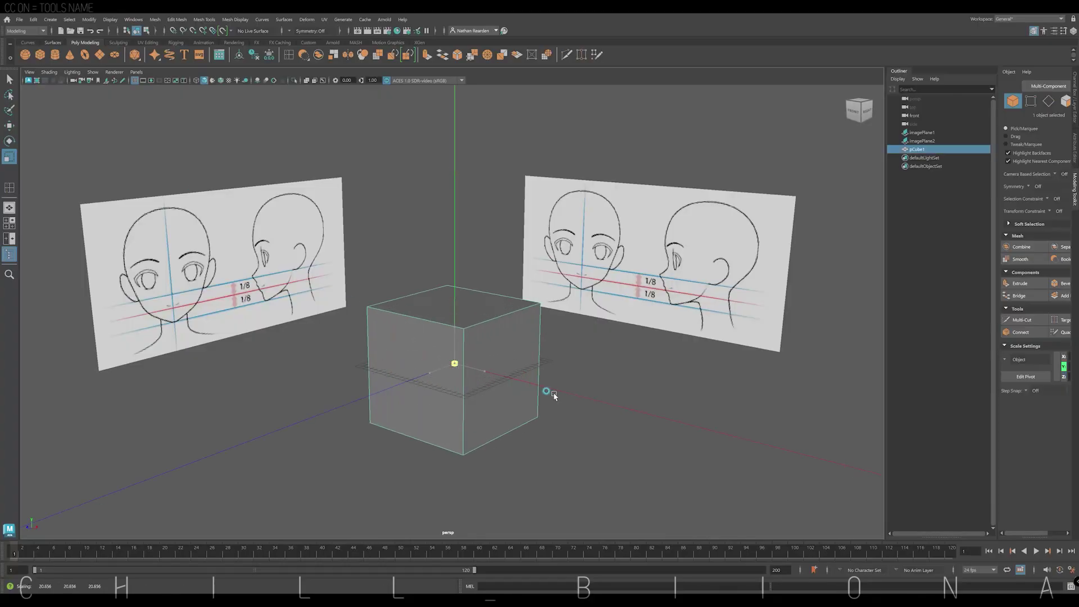
# Step: Raise the cube, smooth it, and stretch it taller to the chin in front view
pyautogui.moveTo(454, 268); pyautogui.dragTo(449, 225)
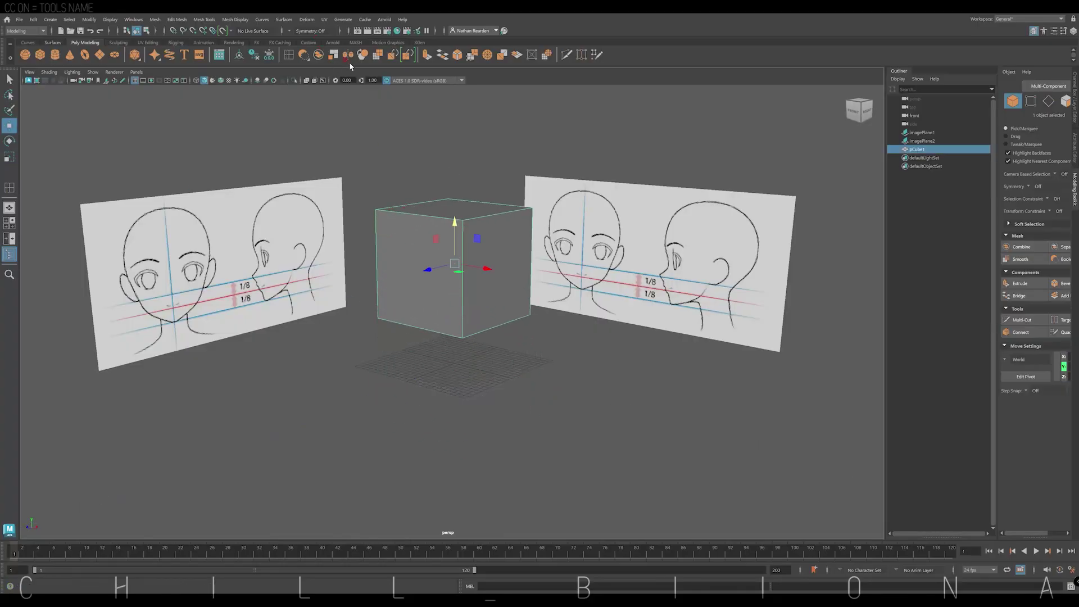
pyautogui.keyDown('shift'); pyautogui.moveTo(461, 247); pyautogui.dragTo(546, 332, button='right'); pyautogui.keyUp('shift')
pyautogui.press('space')
pyautogui.press('space')
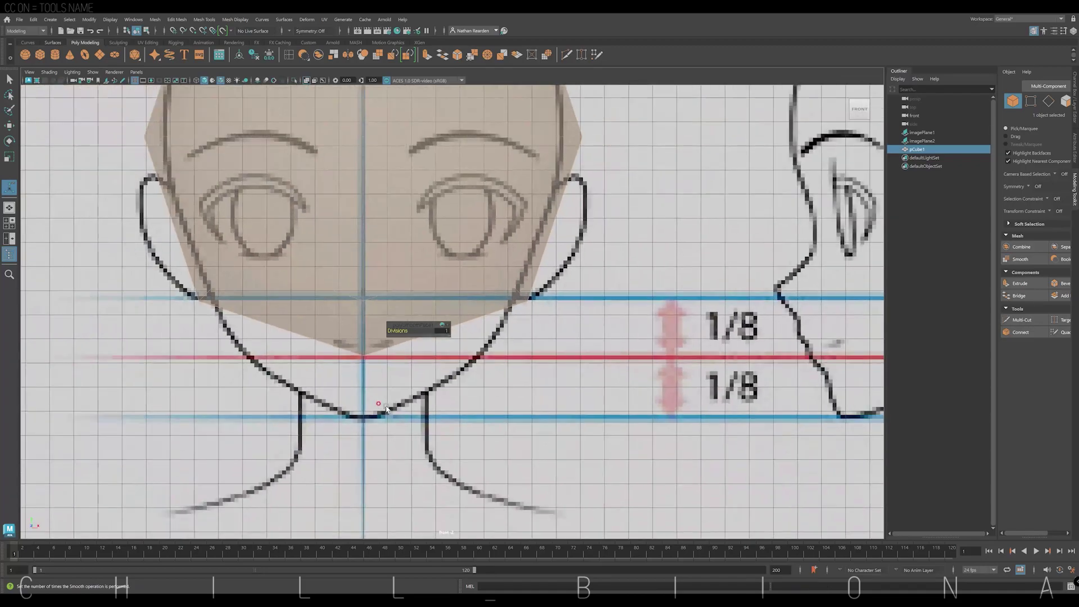
pyautogui.press('w')
pyautogui.scroll(-2, 398, 230)
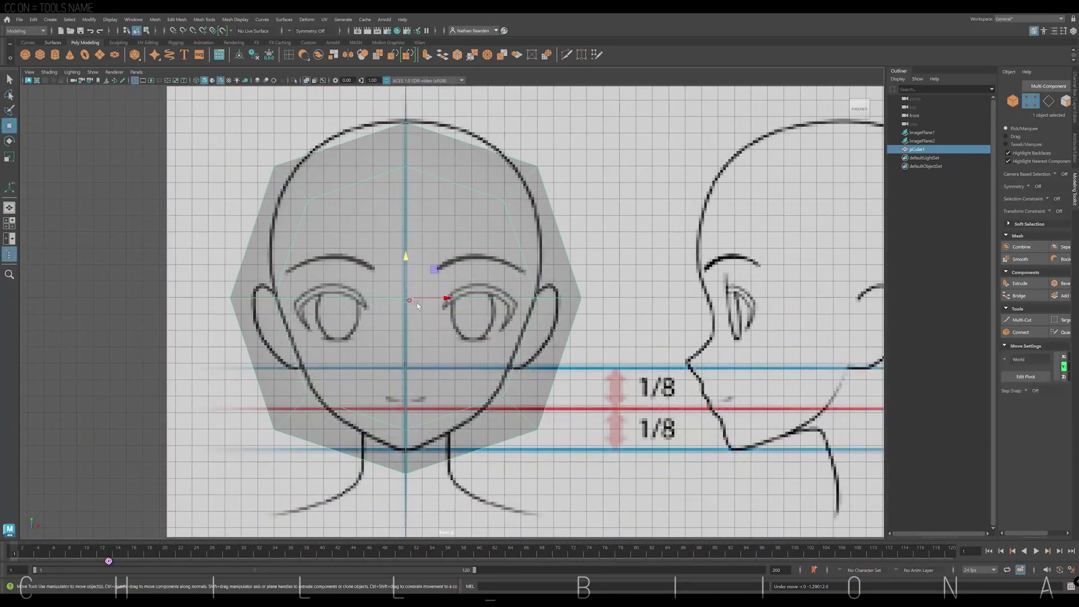
pyautogui.moveTo(406, 265); pyautogui.dragTo(408, 280)
# Step: Scale the lower and top vertex rows narrower to follow the head sketch
pyautogui.moveTo(458, 308); pyautogui.dragTo(458, 292, button='right')
pyautogui.moveTo(315, 394); pyautogui.dragTo(500, 501)
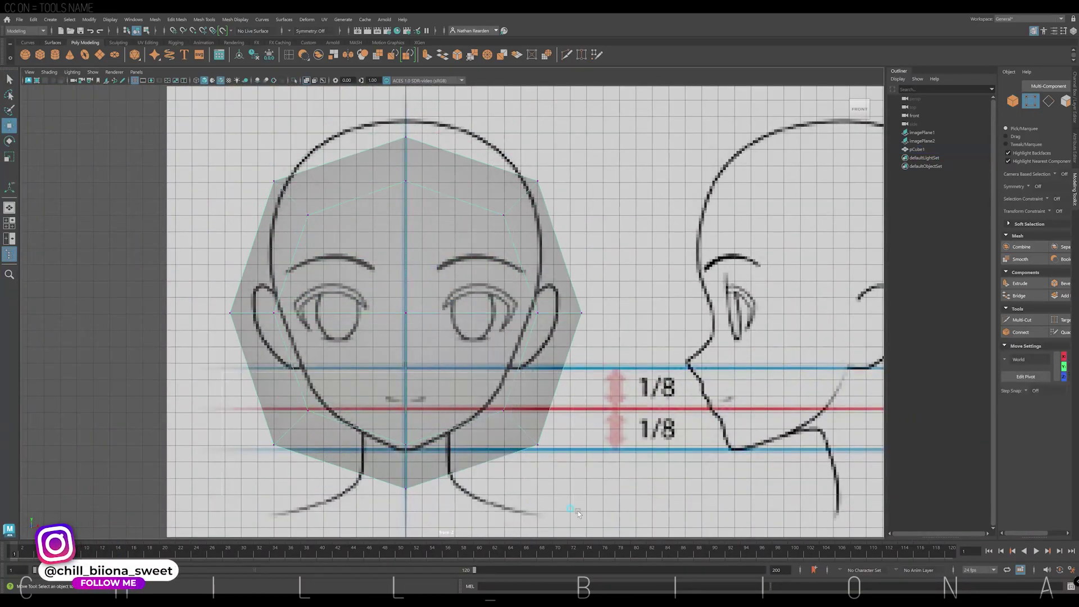
pyautogui.press('r')
pyautogui.moveTo(443, 449); pyautogui.dragTo(463, 352)
pyautogui.scroll(-1, 463, 352)
pyautogui.moveTo(248, 107); pyautogui.dragTo(573, 225)
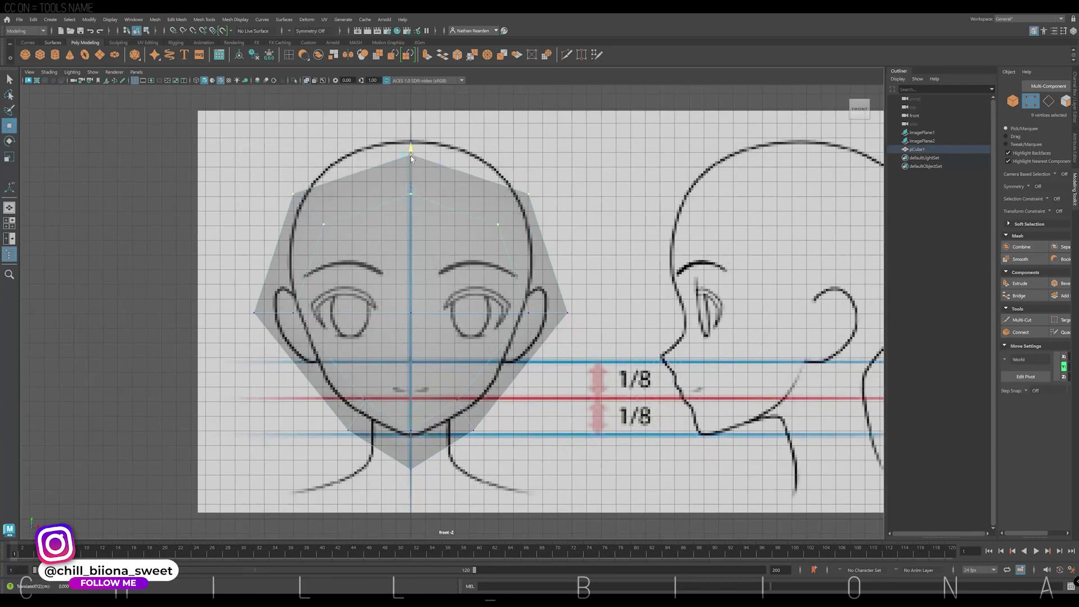
pyautogui.moveTo(448, 161); pyautogui.dragTo(440, 164)
pyautogui.press('space')
pyautogui.press('space')
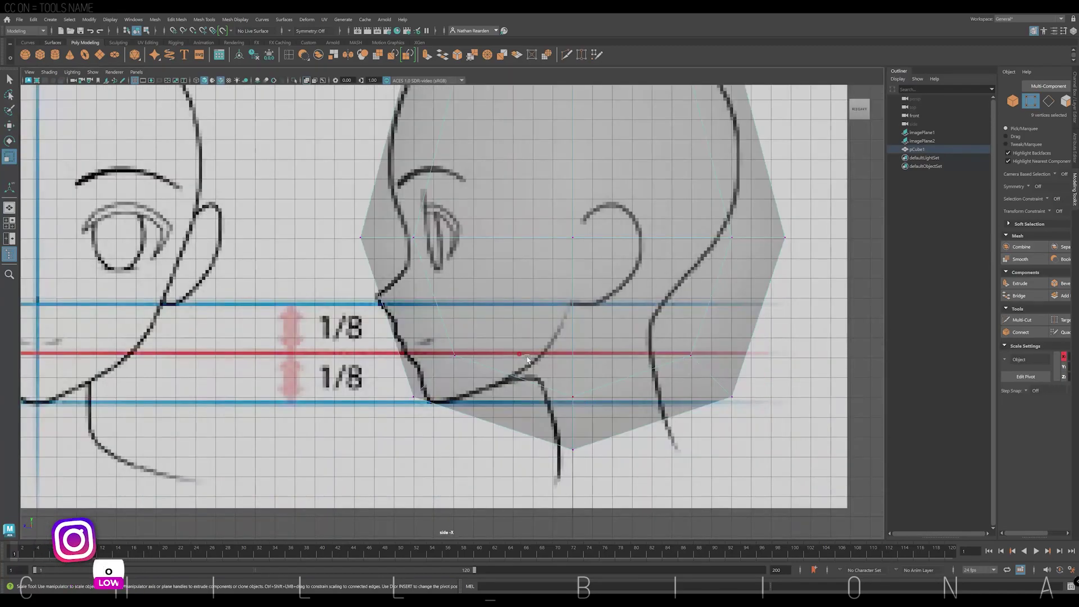
# Step: Raise the back-of-neck vertices and shift them toward the face
pyautogui.moveTo(557, 337); pyautogui.dragTo(748, 416)
pyautogui.press('w')
pyautogui.moveTo(632, 371)
pyautogui.mouseDown()
pyautogui.moveTo(635, 298)
pyautogui.moveTo(656, 272)
pyautogui.moveTo(618, 284)
pyautogui.mouseUp()
pyautogui.moveTo(394, 357); pyautogui.dragTo(417, 378)
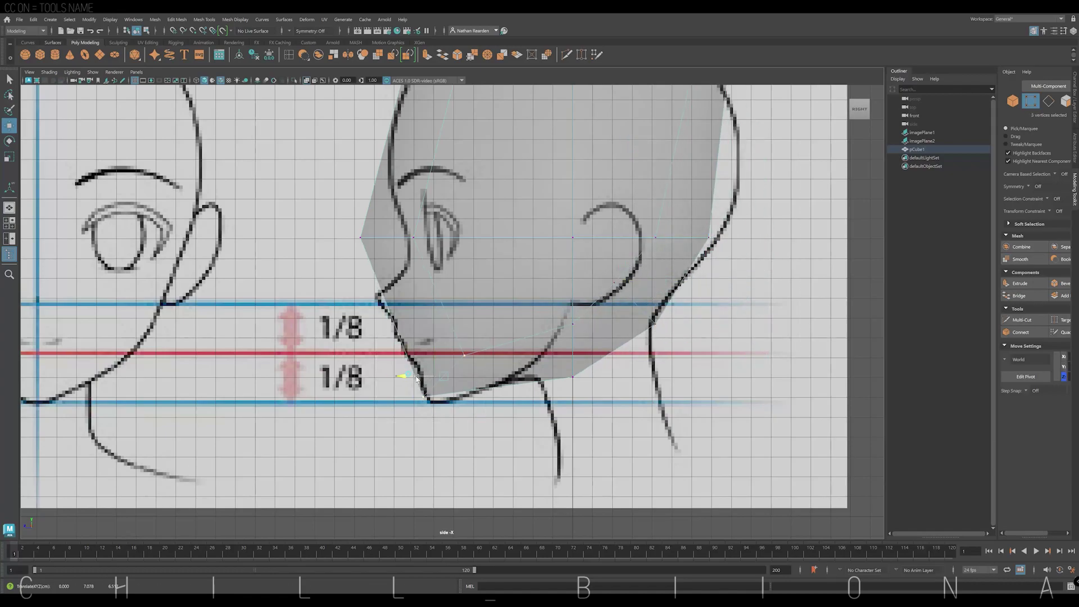
# Step: Move the back-of-head, face, chin and jaw vertices onto the side-profile outline
pyautogui.keyDown('alt'); pyautogui.moveTo(485, 317); pyautogui.dragTo(420, 425, button='middle'); pyautogui.keyUp('alt')
pyautogui.press('3')
pyautogui.moveTo(624, 188)
pyautogui.mouseDown()
pyautogui.moveTo(572, 209)
pyautogui.moveTo(619, 258)
pyautogui.mouseUp()
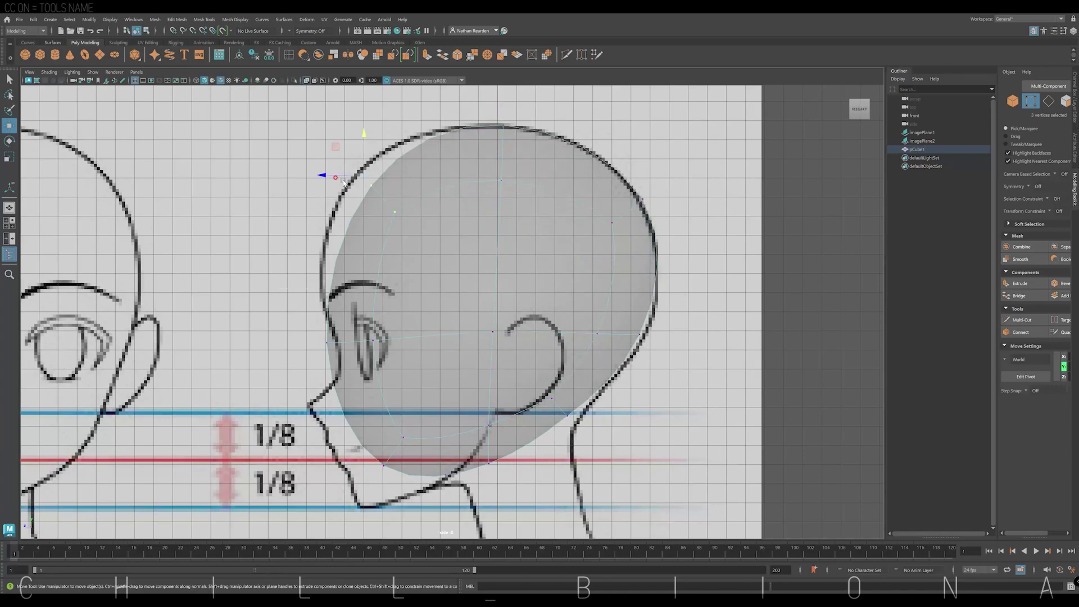
pyautogui.keyDown('alt'); pyautogui.moveTo(406, 315); pyautogui.dragTo(422, 223, button='middle'); pyautogui.keyUp('alt')
pyautogui.moveTo(421, 223); pyautogui.dragTo(360, 315)
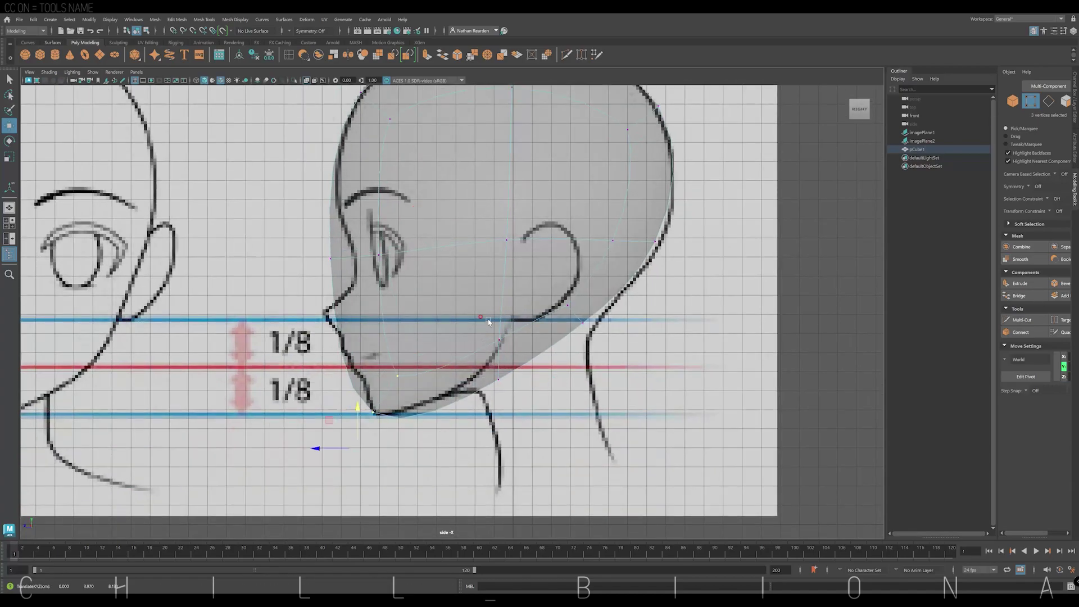
pyautogui.moveTo(515, 337)
pyautogui.mouseDown()
pyautogui.moveTo(514, 327)
pyautogui.moveTo(589, 326)
pyautogui.mouseUp()
# Step: Apply Mesh > Smooth to the whole head mesh again
pyautogui.press('1')
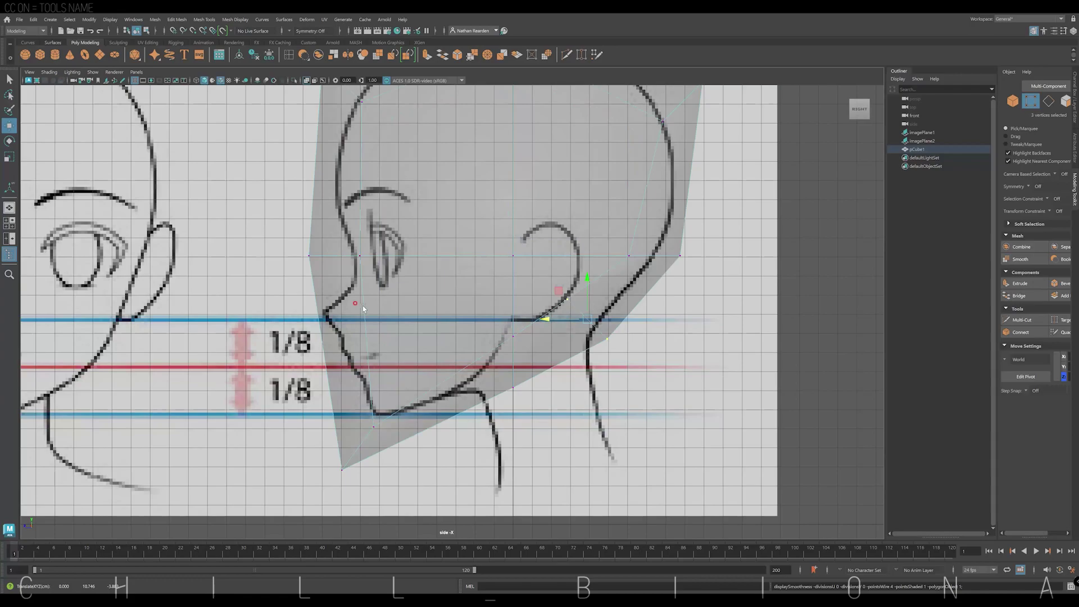
pyautogui.press('F8')
pyautogui.click(363, 55)
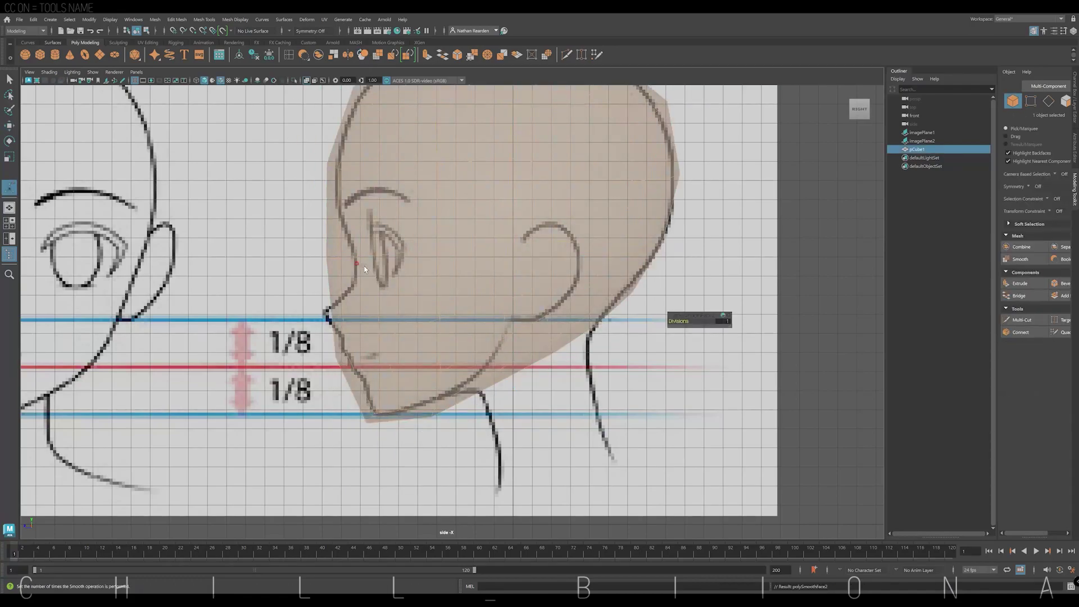
# Step: Move the nose-tip, mouth and chin vertices onto the side-profile line
pyautogui.press('F9')
pyautogui.press('w')
pyautogui.moveTo(340, 251); pyautogui.dragTo(352, 264)
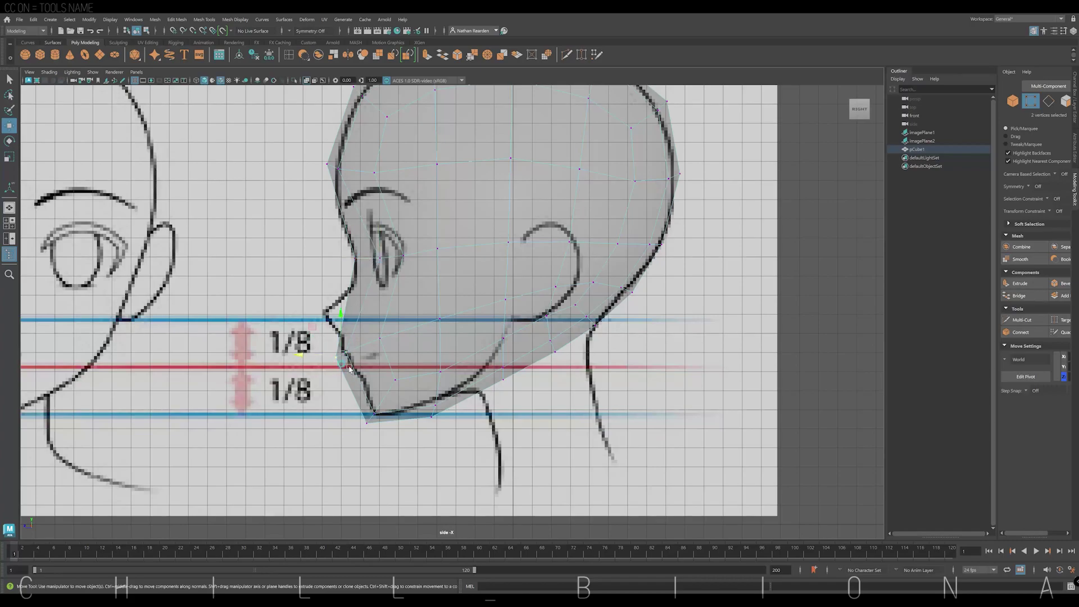
pyautogui.moveTo(323, 332); pyautogui.dragTo(340, 301)
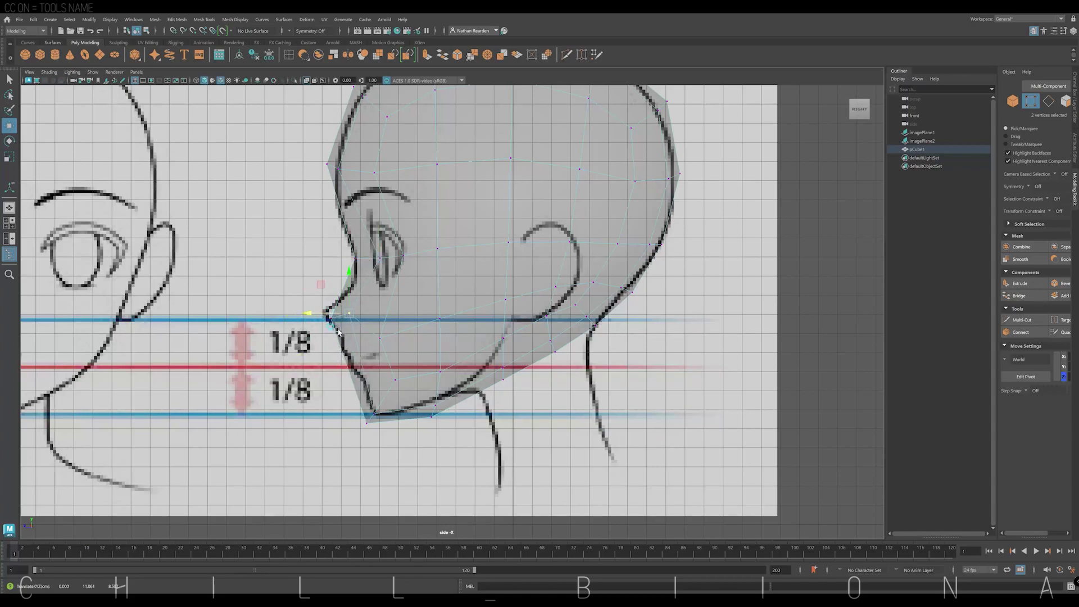
pyautogui.click(330, 296)
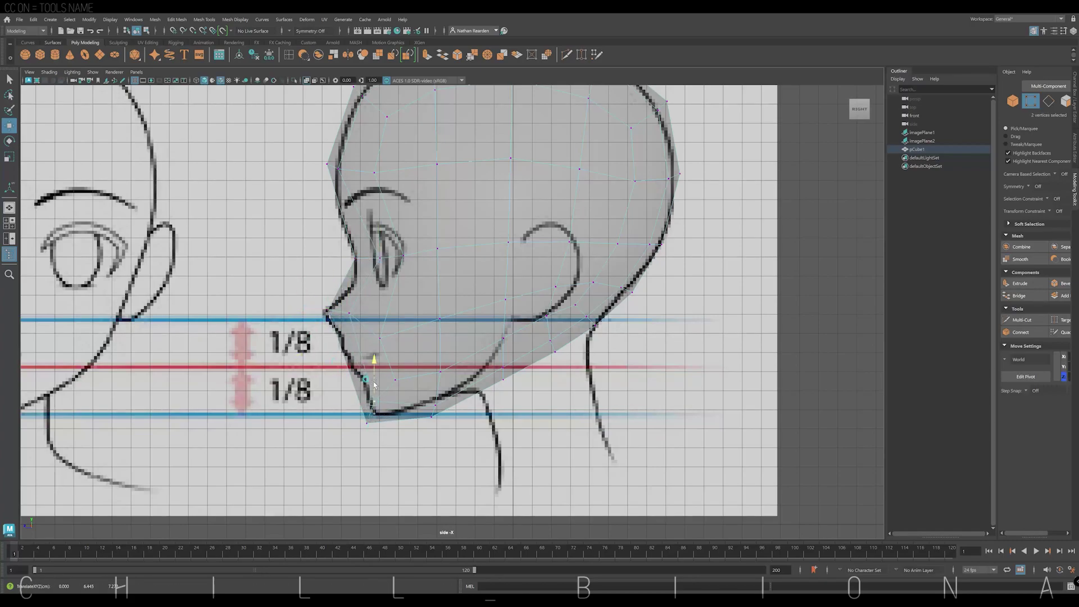
pyautogui.moveTo(374, 359); pyautogui.dragTo(432, 377)
pyautogui.click(432, 376)
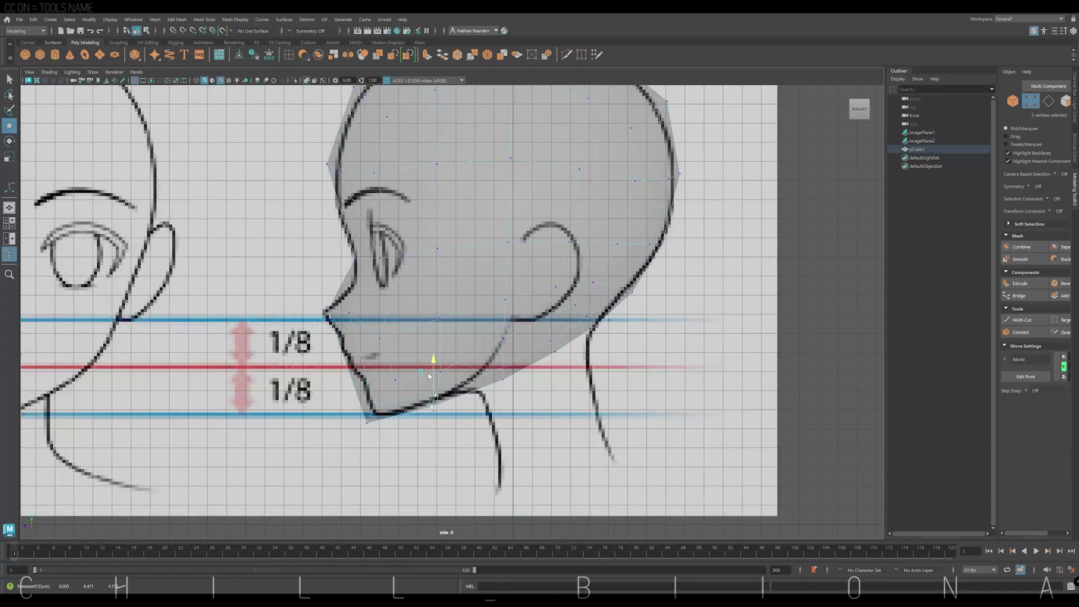
pyautogui.scroll(-3, 644, 372)
pyautogui.press('space')
pyautogui.press('space')
# Step: Delete the left half of the head and pull the side vertices out toward the ear
pyautogui.moveTo(415, 229); pyautogui.dragTo(307, 374, button='right')
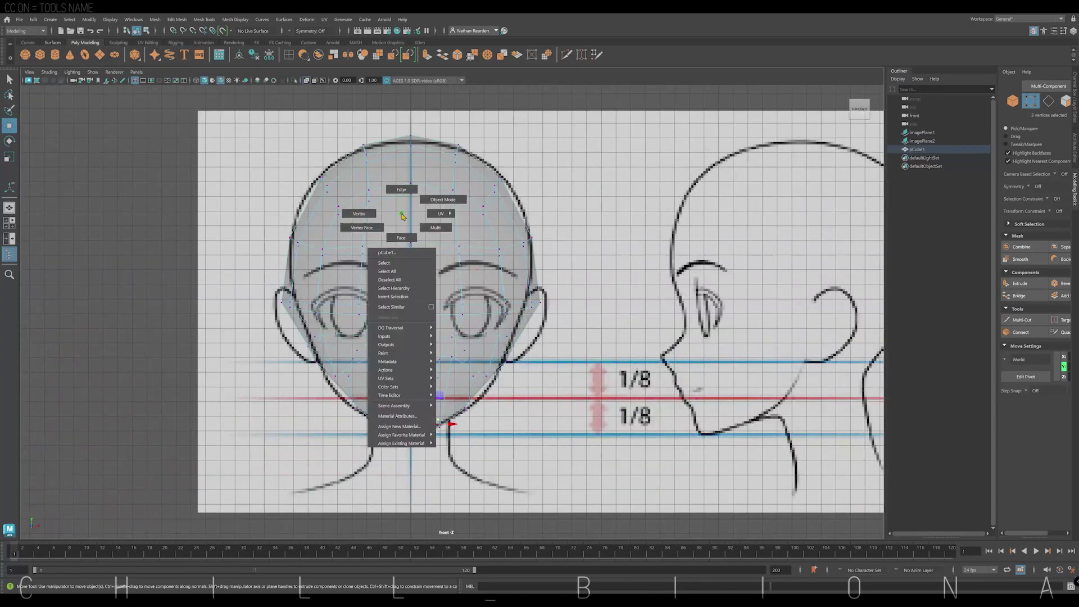
pyautogui.moveTo(306, 373); pyautogui.dragTo(349, 241)
pyautogui.press('Delete')
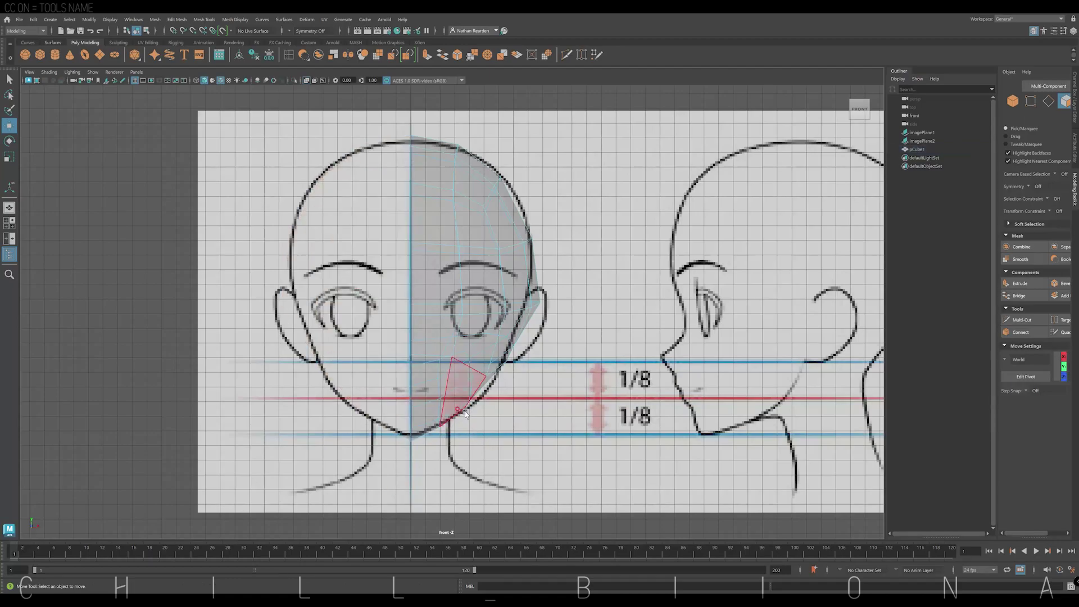
pyautogui.scroll(3, 543, 323)
pyautogui.moveTo(574, 289); pyautogui.dragTo(548, 312)
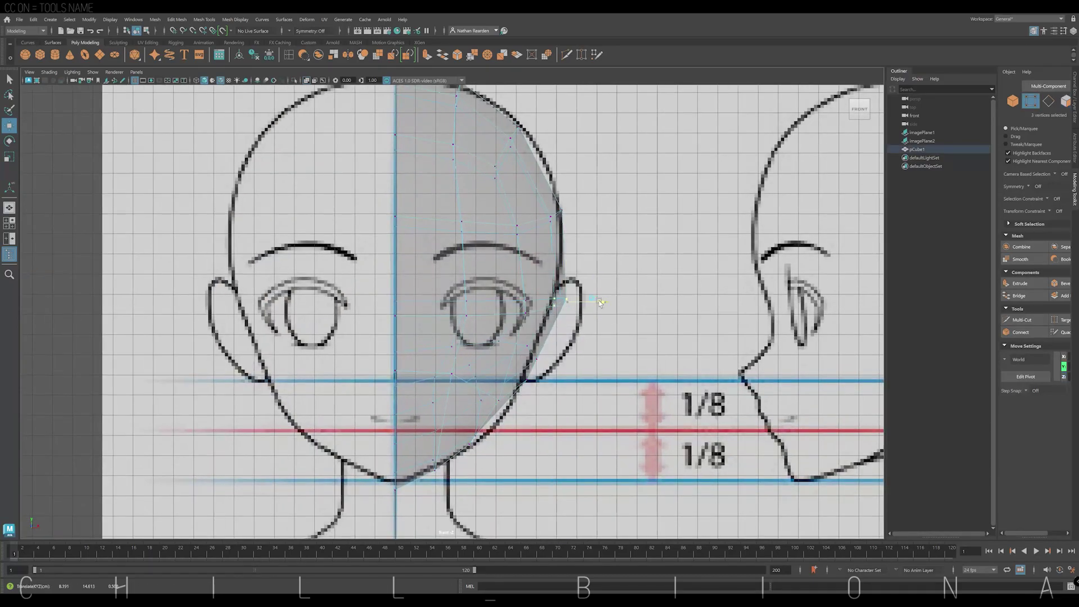
# Step: Chamfer a vertex inside the eye and shape its edge loop and outer corner
pyautogui.click(467, 315)
pyautogui.scroll(2, 456, 309)
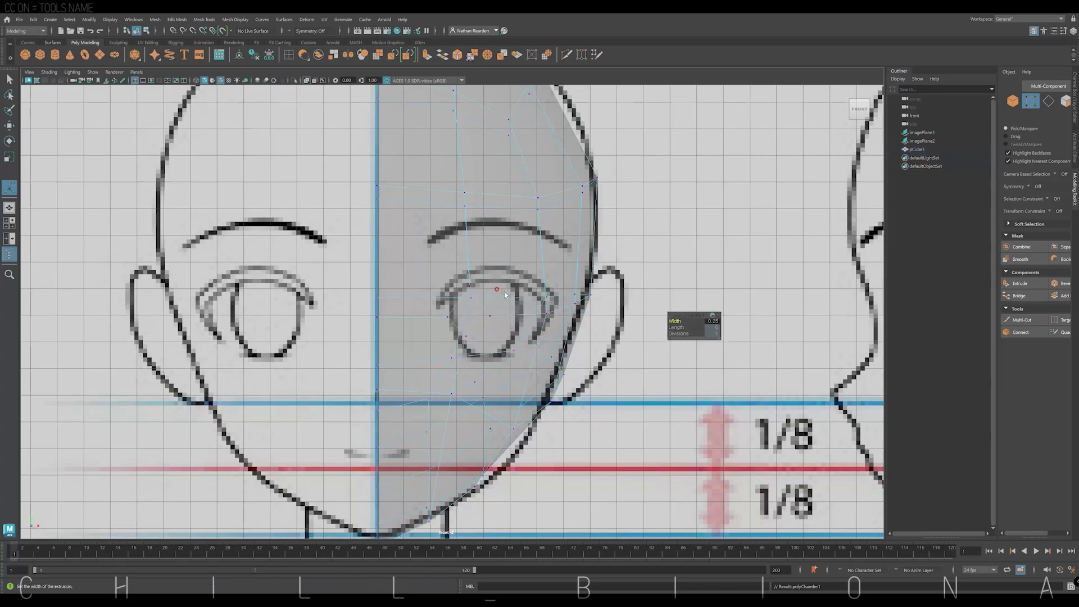
pyautogui.moveTo(470, 306)
pyautogui.mouseDown(button='right')
pyautogui.moveTo(470, 332)
pyautogui.moveTo(491, 286)
pyautogui.mouseUp(button='right')
pyautogui.doubleClick(509, 311)
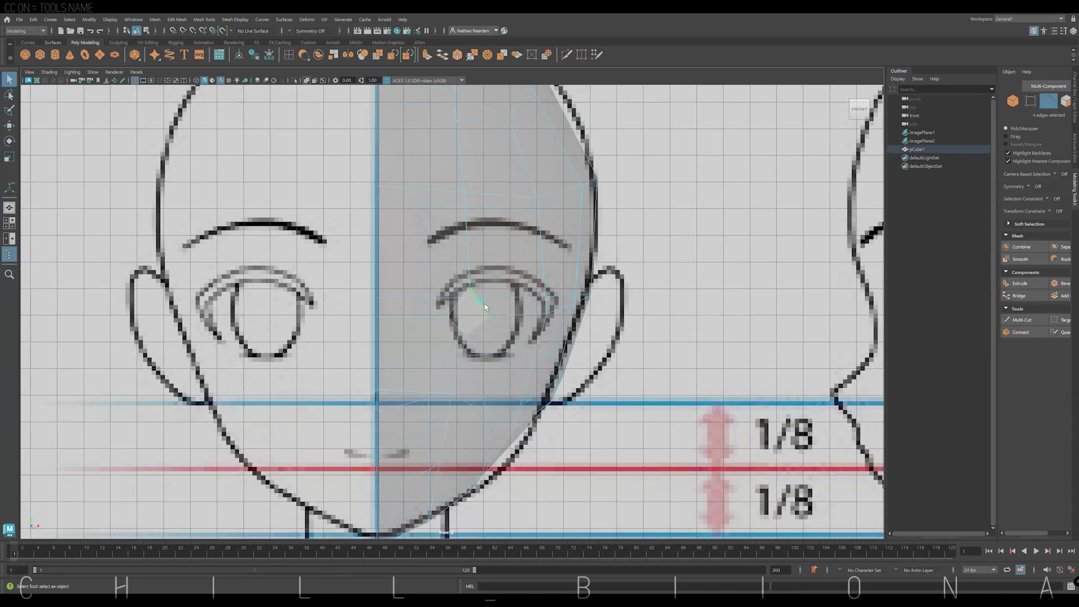
pyautogui.press('w')
pyautogui.press('F9')
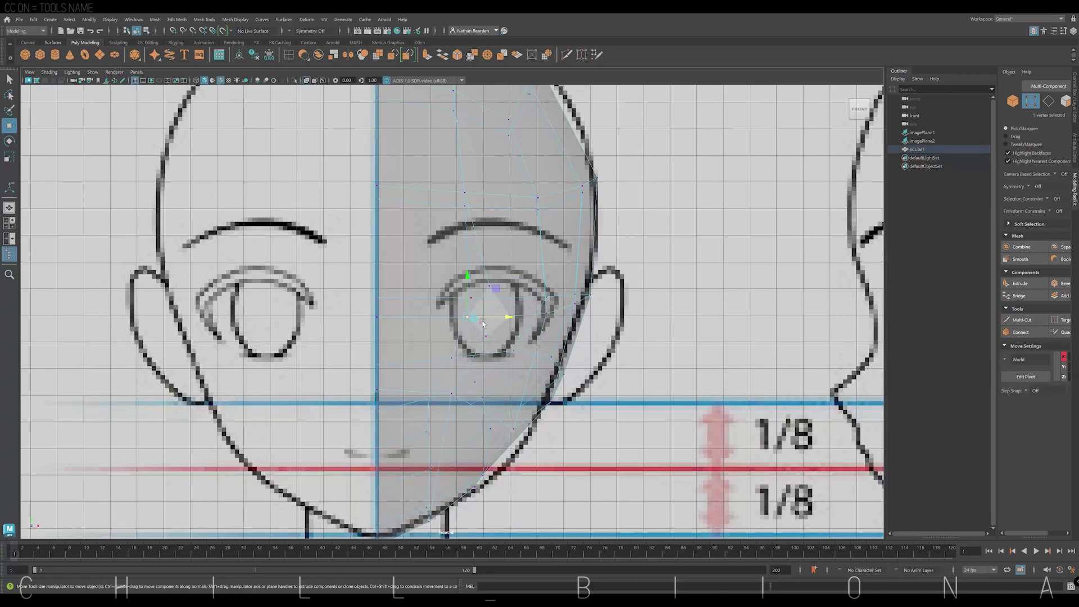
pyautogui.click(454, 318)
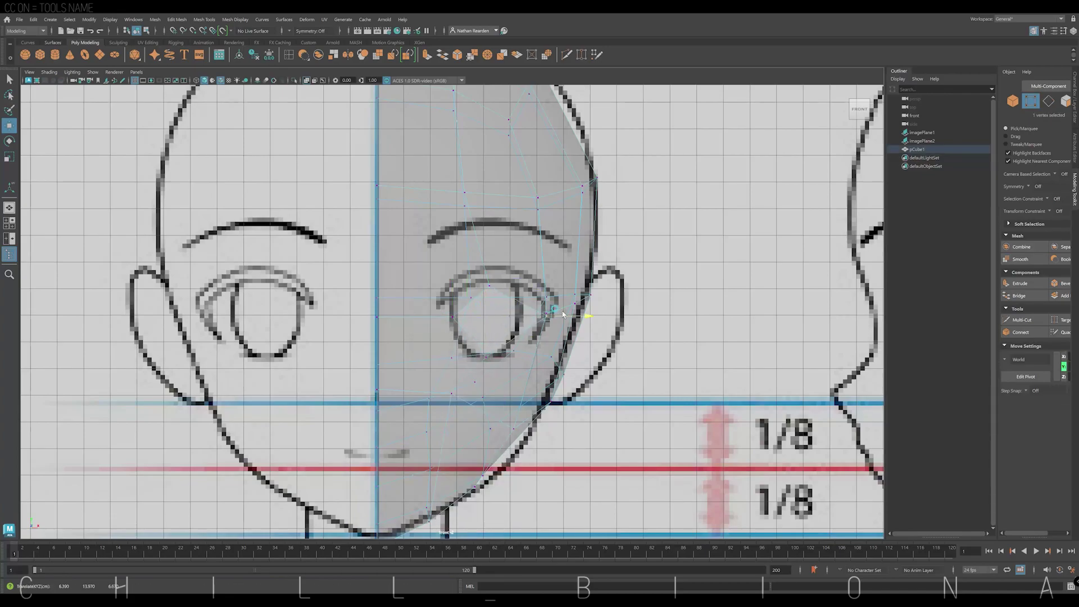
# Step: Adjust the vertices around the eye against the side-view reference
pyautogui.scroll(-5, 563, 312)
pyautogui.press('space')
pyautogui.press('space')
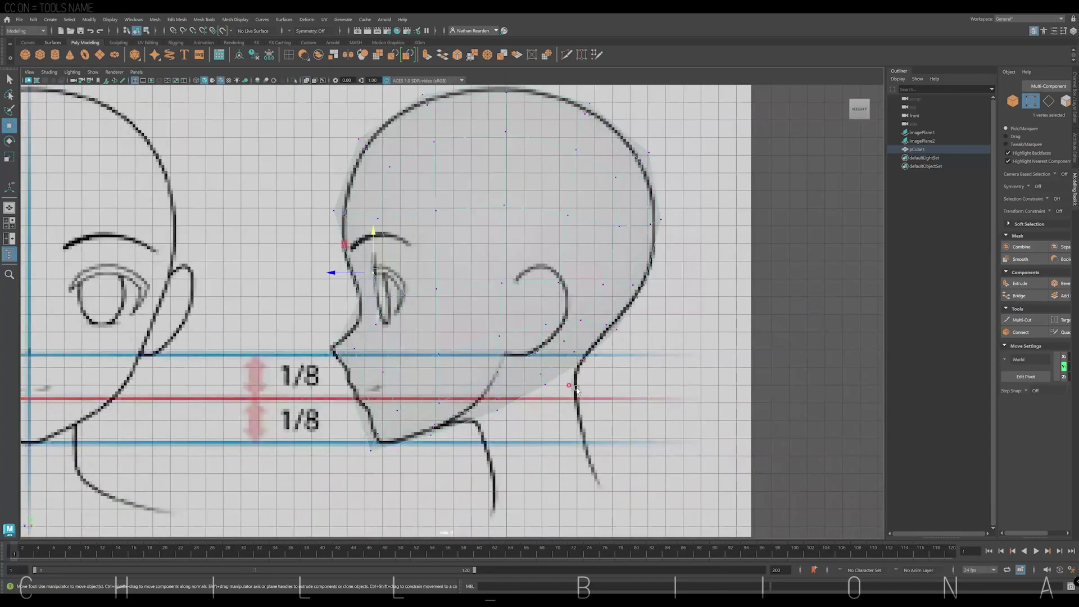
pyautogui.scroll(3, 456, 311)
pyautogui.scroll(2, 456, 312)
pyautogui.click(360, 290)
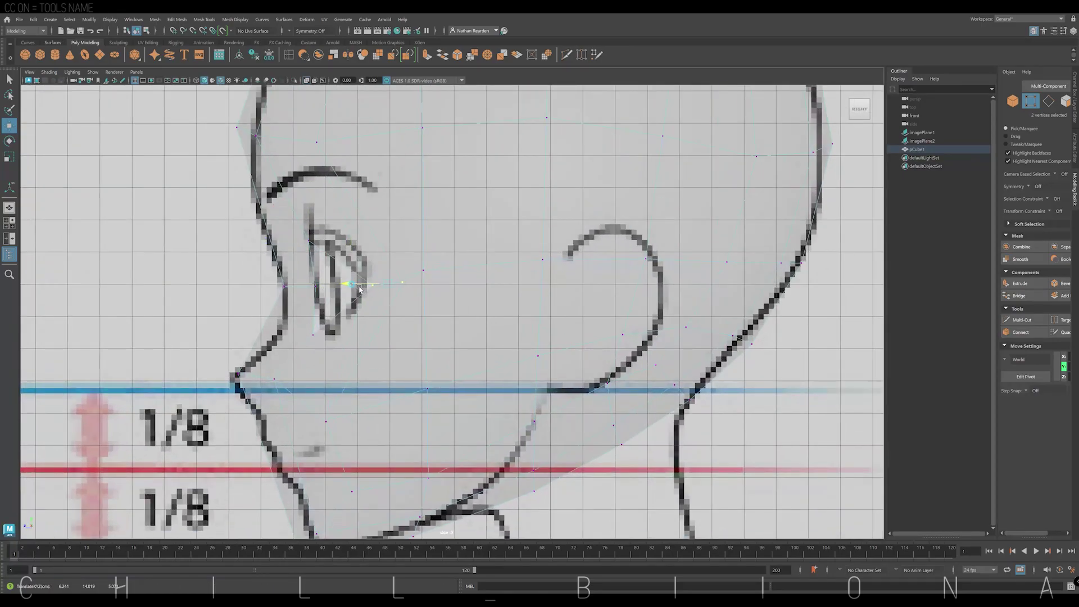
pyautogui.scroll(-3, 408, 308)
pyautogui.press('space')
# Step: Multi-Cut new edges into the face around the eye socket
pyautogui.scroll(3, 719, 214)
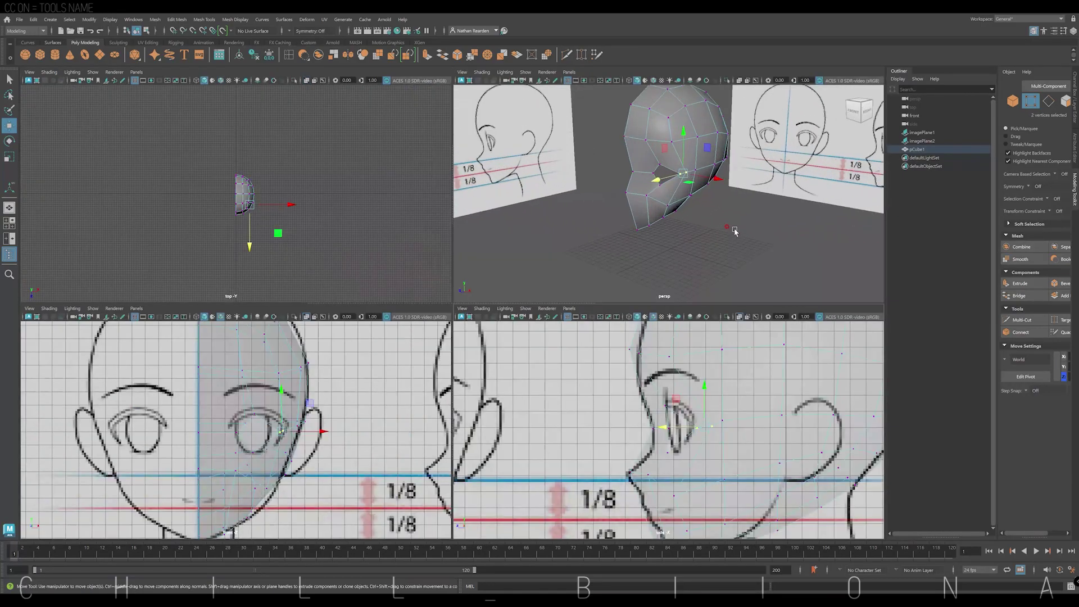
pyautogui.keyDown('alt'); pyautogui.moveTo(692, 219); pyautogui.dragTo(724, 216); pyautogui.keyUp('alt')
pyautogui.scroll(3, 724, 215)
pyautogui.scroll(2, 723, 216)
pyautogui.hotkey('ctrl', 'shift', 'x')
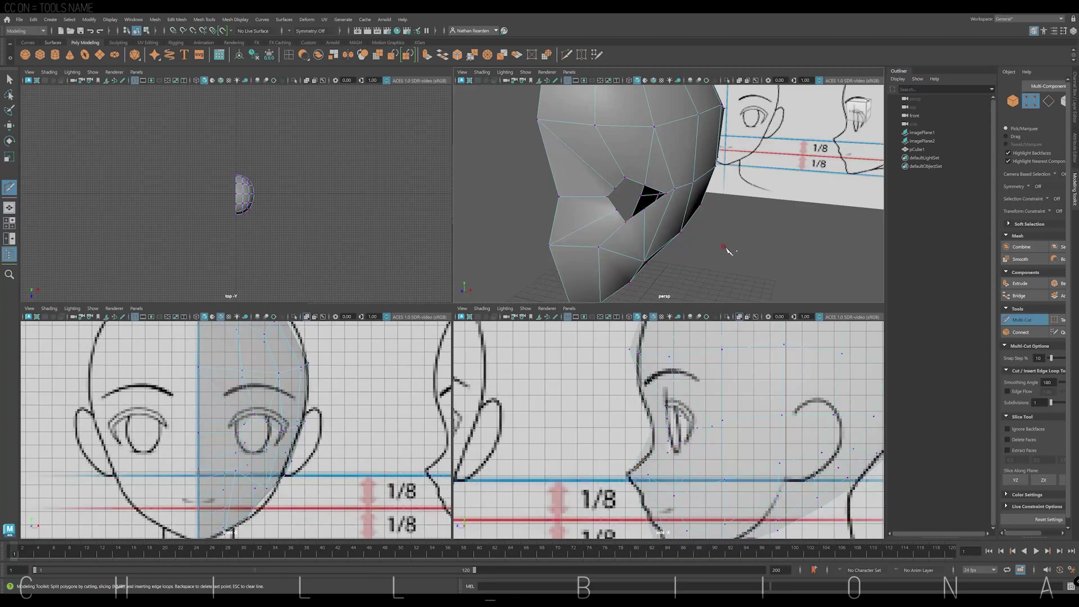
pyautogui.press('w')
pyautogui.click(644, 174)
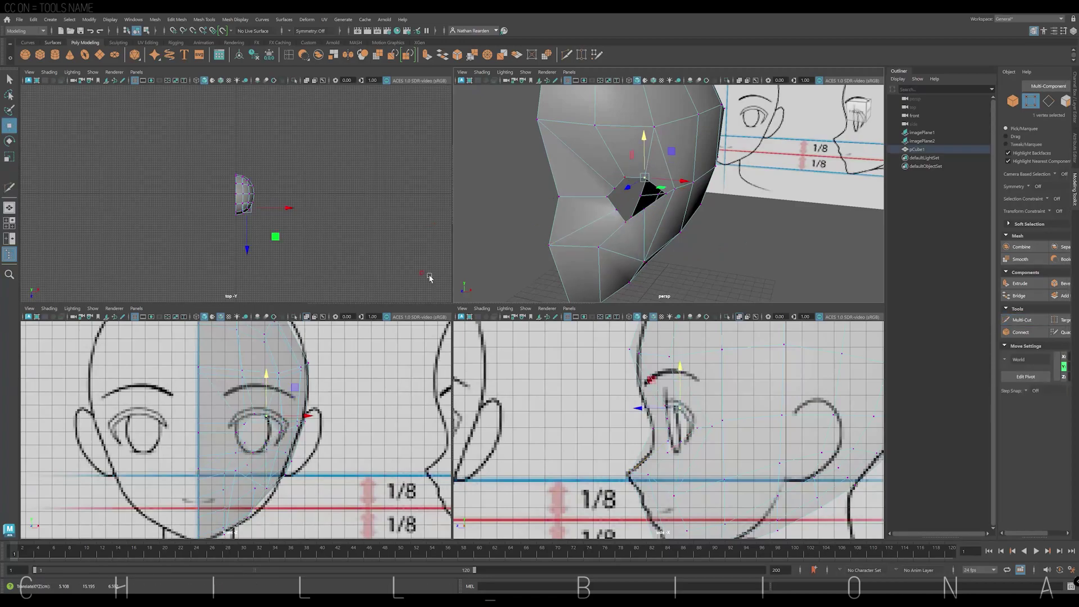
# Step: Pull the eye-socket rim vertices down onto the sketched eye outline
pyautogui.press('space')
pyautogui.scroll(-5, 492, 290)
pyautogui.press('space')
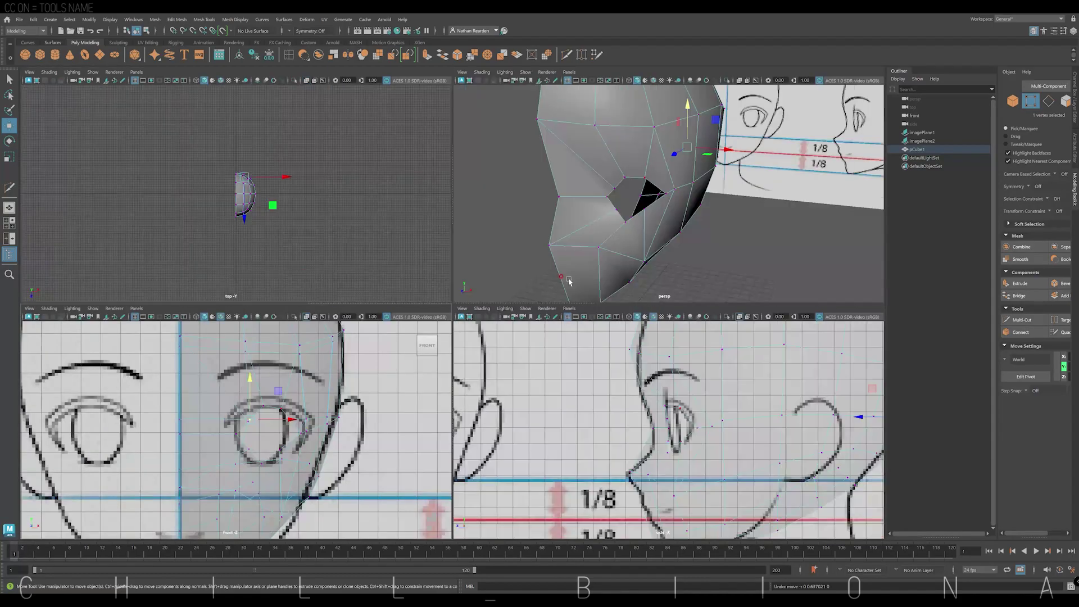
pyautogui.click(628, 310)
pyautogui.press('f')
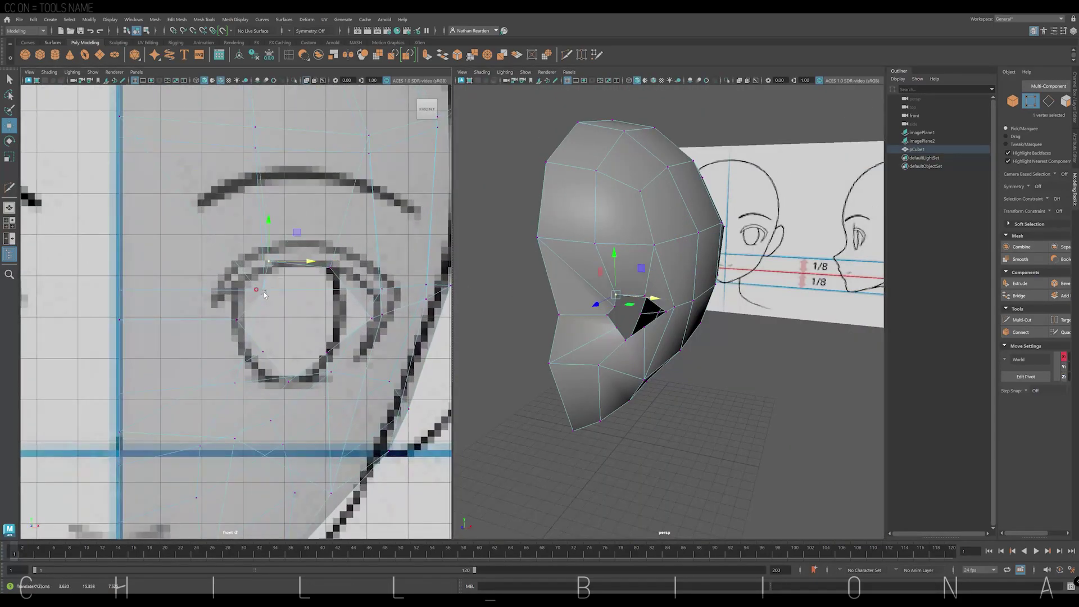
pyautogui.moveTo(298, 304); pyautogui.dragTo(295, 385)
pyautogui.click(382, 317)
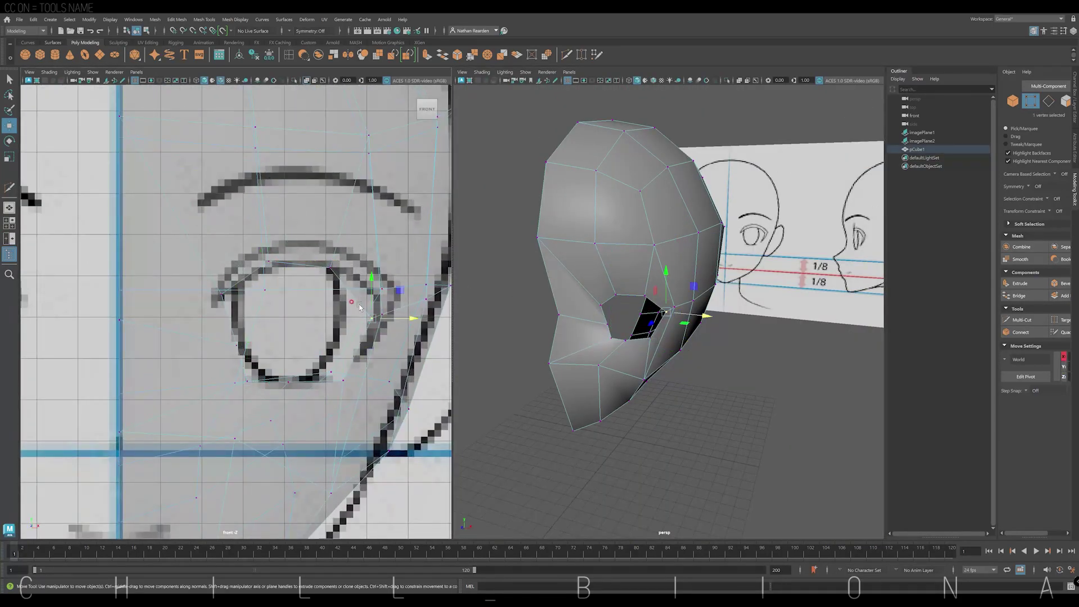
# Step: Check the eye from side and perspective views and adjust a lower-face vertex
pyautogui.keyDown('alt'); pyautogui.moveTo(647, 337); pyautogui.dragTo(590, 337); pyautogui.keyUp('alt')
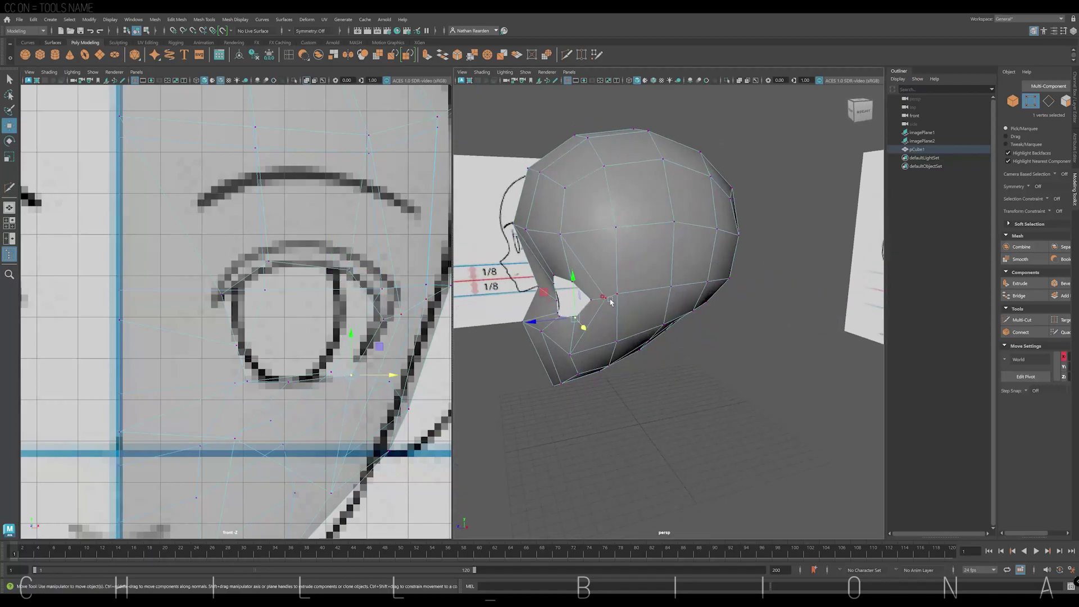
pyautogui.press('space')
pyautogui.scroll(-3, 508, 301)
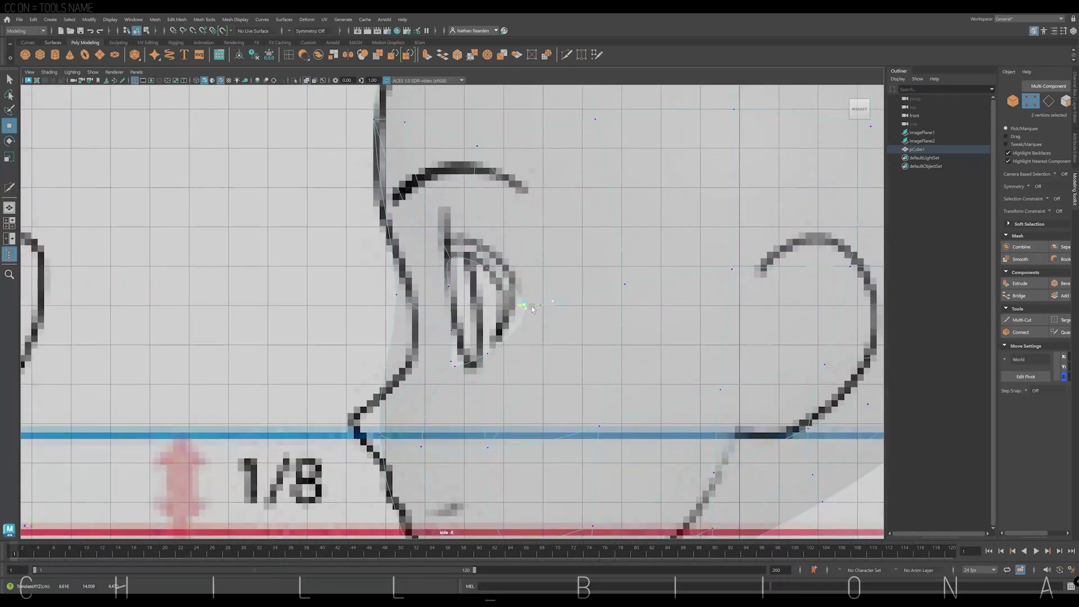
pyautogui.press('space')
pyautogui.keyDown('alt'); pyautogui.moveTo(646, 197); pyautogui.dragTo(562, 197); pyautogui.keyUp('alt')
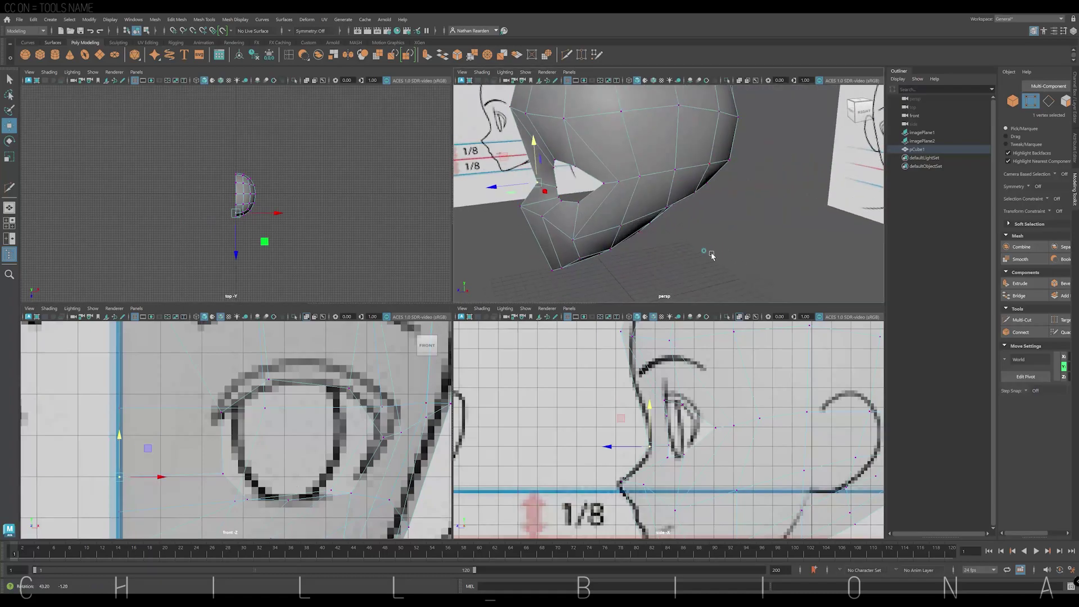
pyautogui.moveTo(674, 197)
pyautogui.keyDown('alt'); pyautogui.mouseDown()
pyautogui.moveTo(591, 236)
pyautogui.moveTo(591, 253)
pyautogui.mouseUp(); pyautogui.keyUp('alt')
pyautogui.click(573, 257)
pyautogui.keyDown('shift'); pyautogui.moveTo(590, 253); pyautogui.dragTo(563, 406, button='right'); pyautogui.keyUp('shift')
pyautogui.press('space')
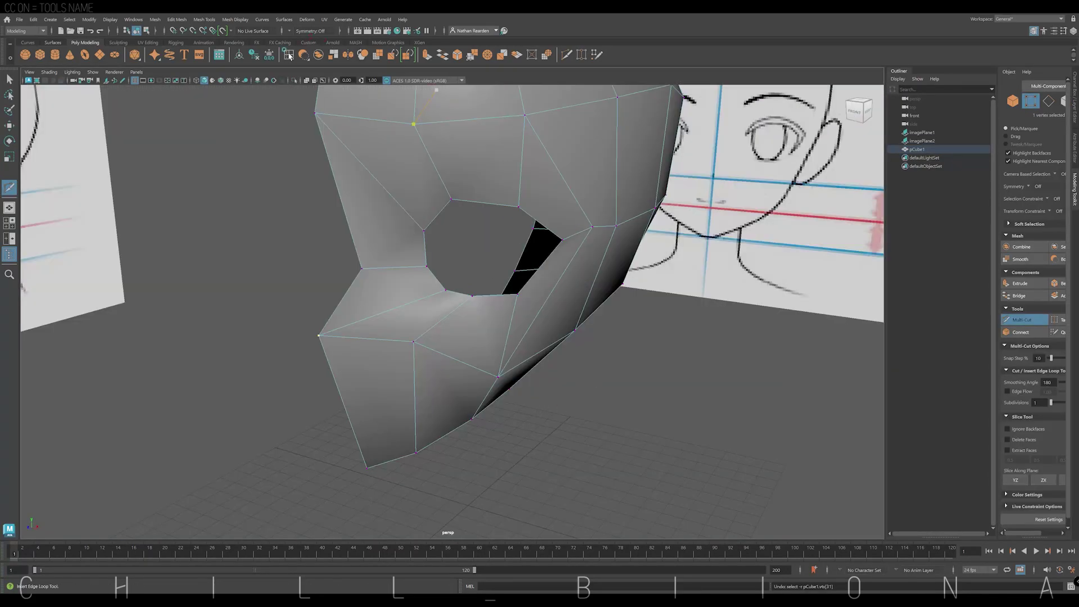
# Step: Insert an edge loop around the eye hole and extrude it
pyautogui.click(289, 56)
pyautogui.click(444, 184)
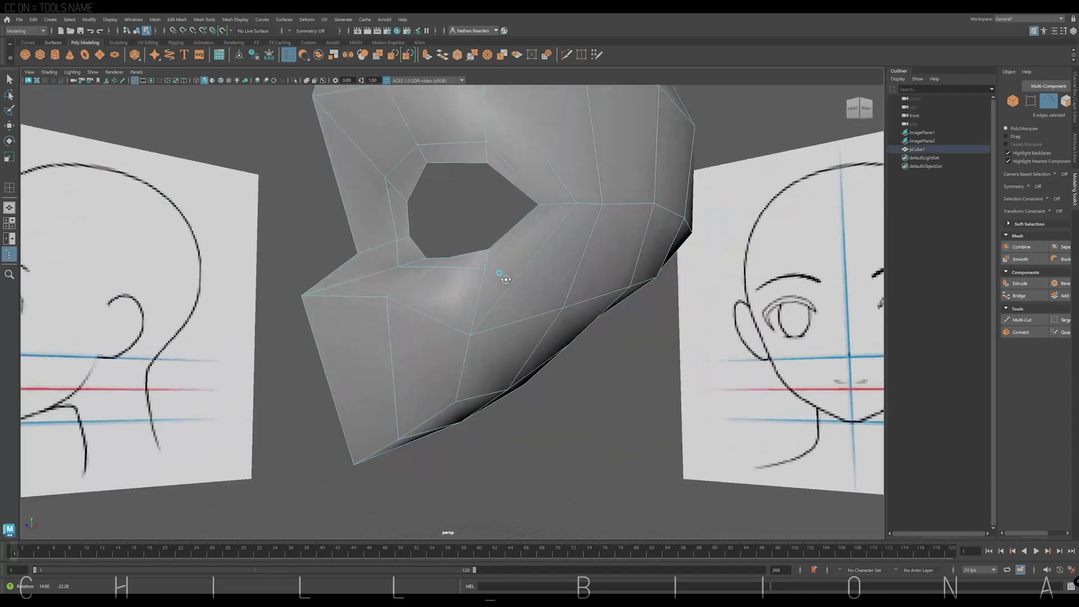
pyautogui.moveTo(444, 184)
pyautogui.keyDown('alt'); pyautogui.mouseDown()
pyautogui.moveTo(490, 193)
pyautogui.moveTo(492, 166)
pyautogui.mouseUp(); pyautogui.keyUp('alt')
pyautogui.press('w')
pyautogui.click(436, 59)
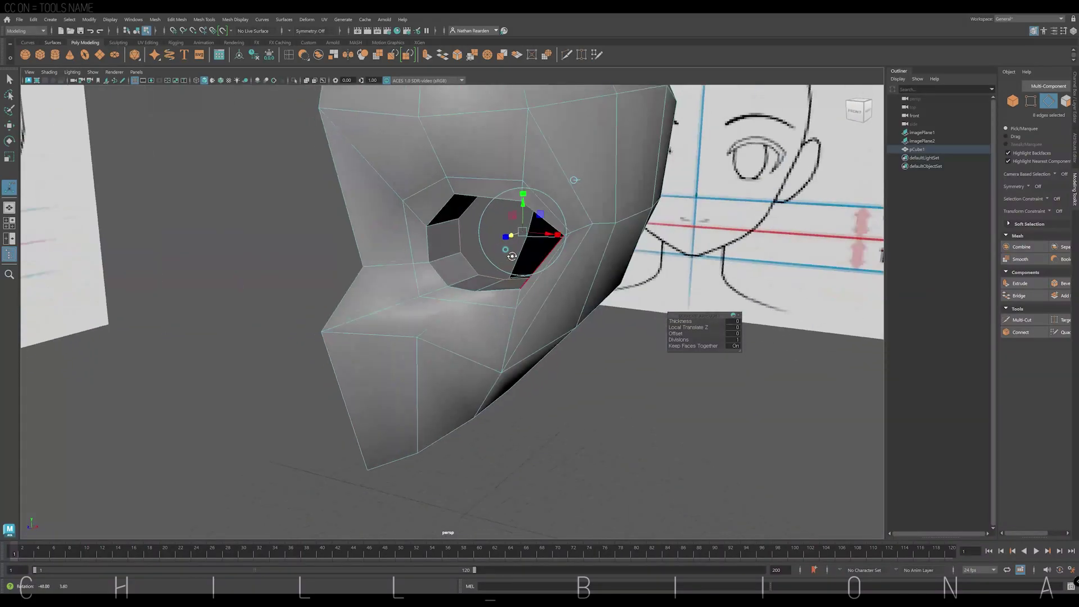
# Step: Scale the extruded eye ring down to 0.824 in the front view
pyautogui.moveTo(450, 236)
pyautogui.keyDown('alt'); pyautogui.mouseDown()
pyautogui.moveTo(503, 281)
pyautogui.moveTo(471, 240)
pyautogui.mouseUp(); pyautogui.keyUp('alt')
pyautogui.press('3')
pyautogui.press('space')
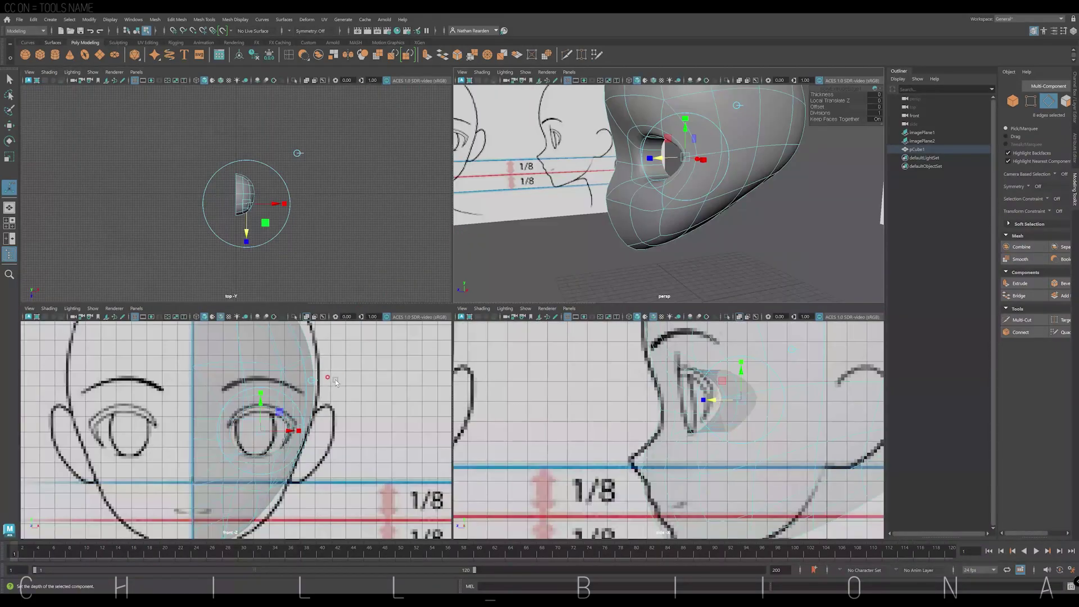
pyautogui.press('space')
pyautogui.scroll(3, 490, 297)
pyautogui.scroll(3, 490, 297)
pyautogui.press('r')
pyautogui.moveTo(509, 314); pyautogui.dragTo(494, 313)
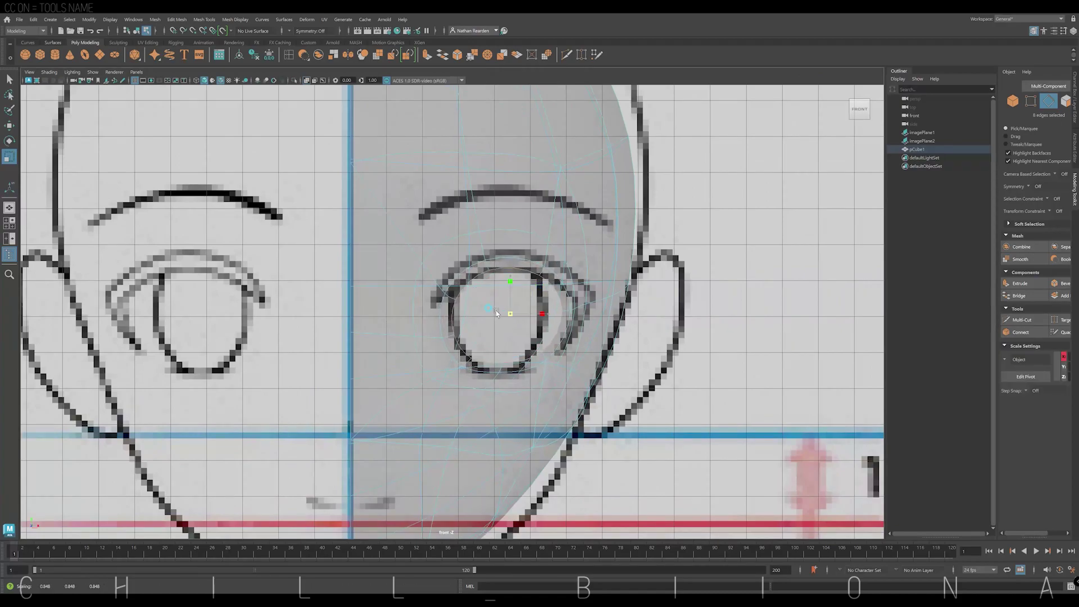
pyautogui.press('1')
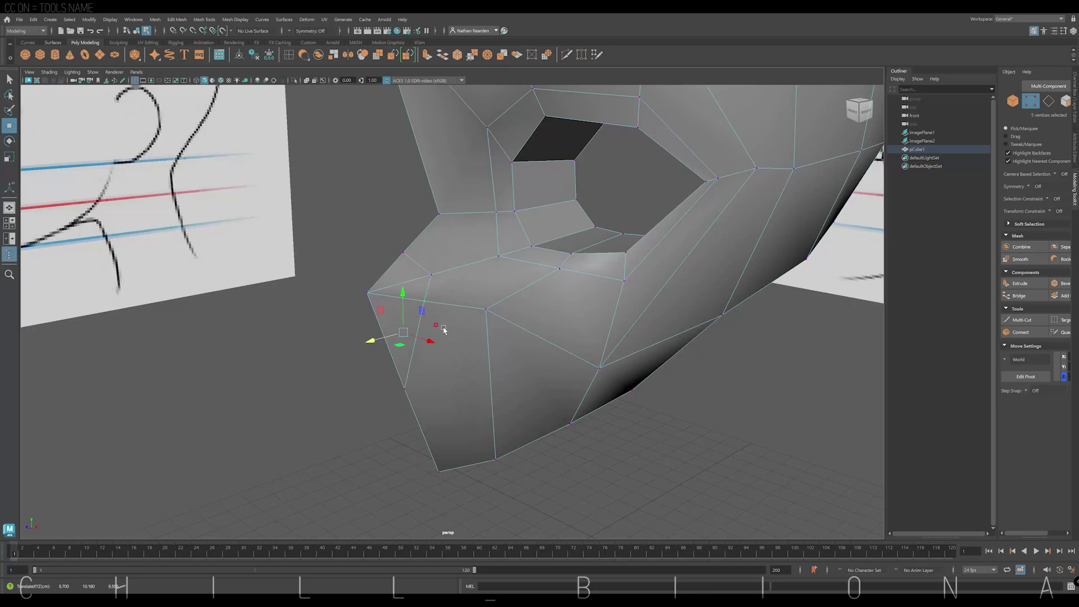
# Step: Try moving a nose vertex toward the side-profile outline, then undo it
pyautogui.press('space')
pyautogui.press('space')
pyautogui.scroll(3, 527, 315)
pyautogui.scroll(2, 515, 371)
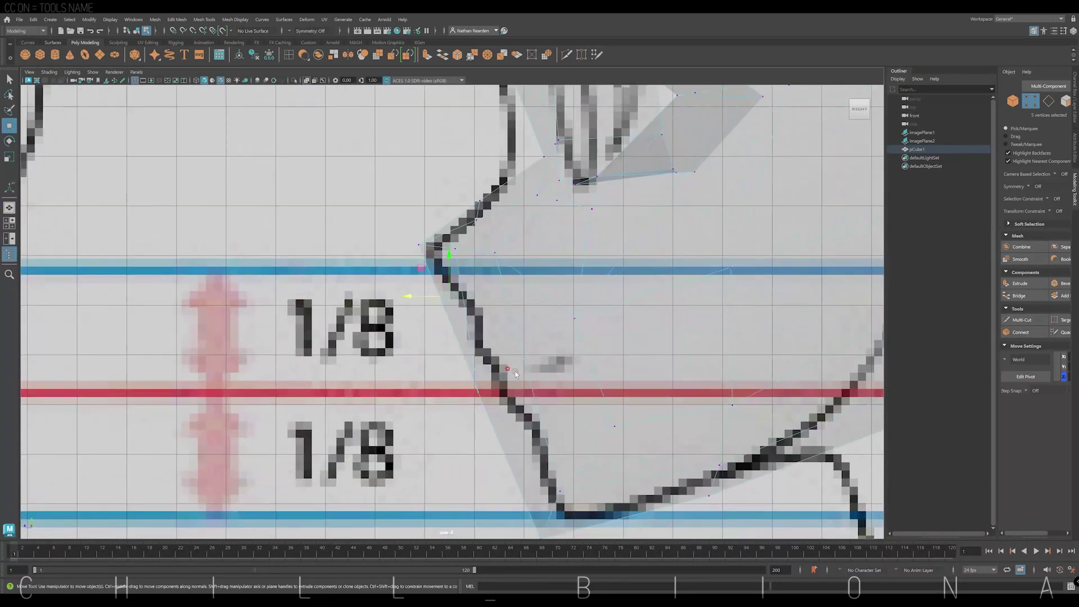
pyautogui.keyDown('alt'); pyautogui.moveTo(439, 306); pyautogui.dragTo(423, 346, button='middle'); pyautogui.keyUp('alt')
pyautogui.keyDown('shift'); pyautogui.click(462, 234); pyautogui.keyUp('shift')
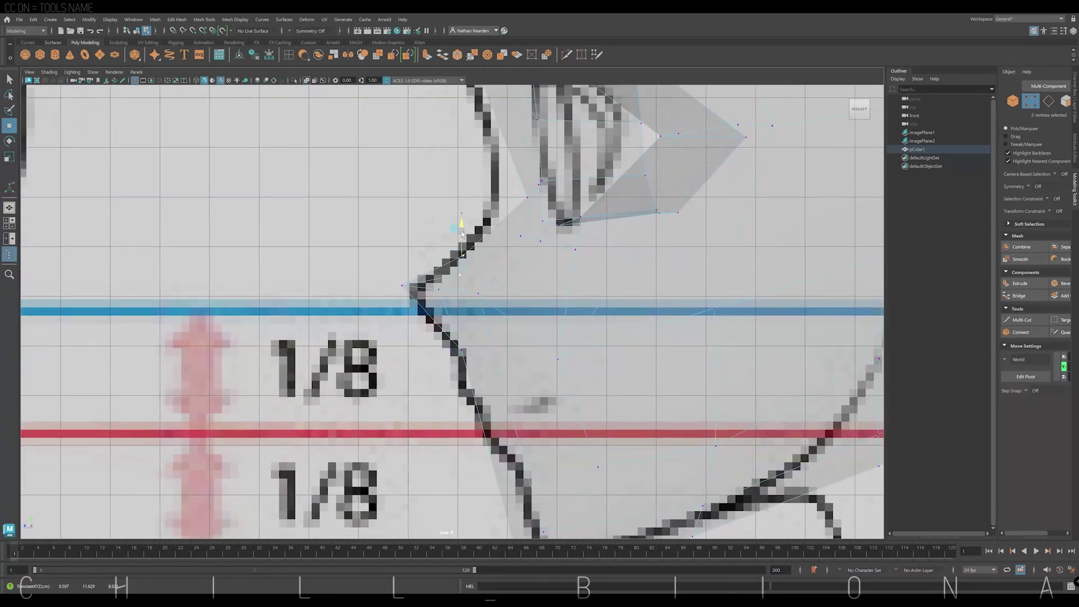
pyautogui.click(412, 291)
pyautogui.moveTo(425, 289); pyautogui.dragTo(448, 298)
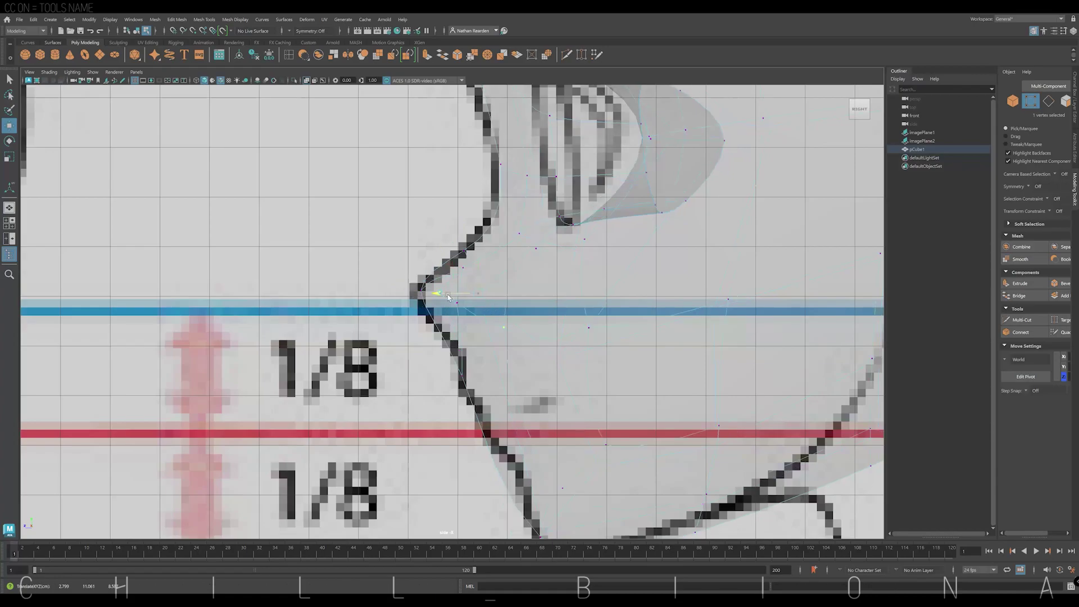
pyautogui.hotkey('ctrl', 'z')
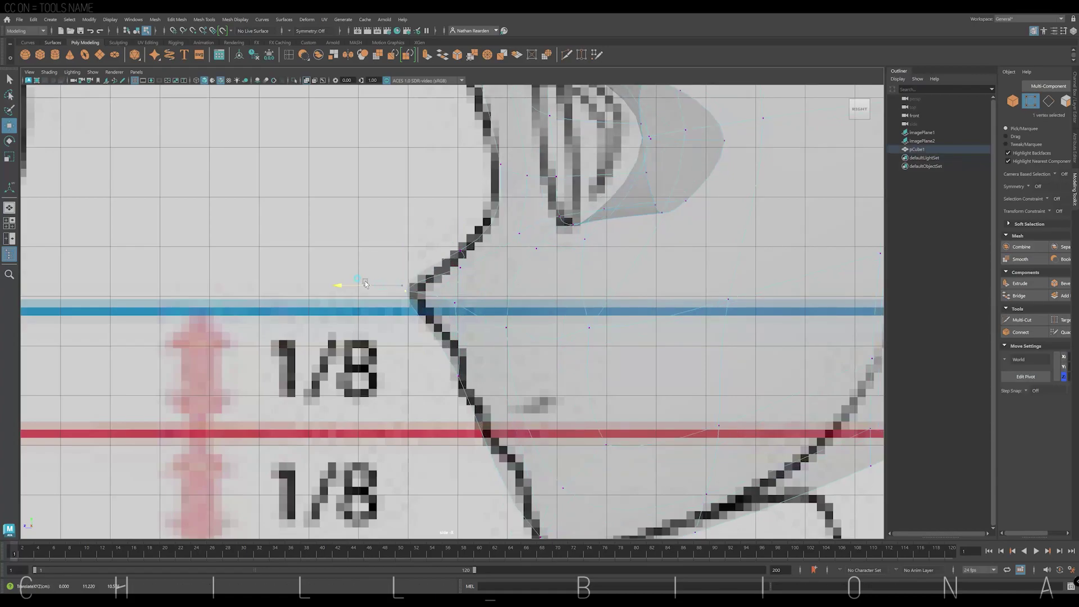
pyautogui.scroll(-3, 465, 326)
pyautogui.keyDown('alt'); pyautogui.moveTo(483, 180); pyautogui.dragTo(484, 281, button='middle'); pyautogui.keyUp('alt')
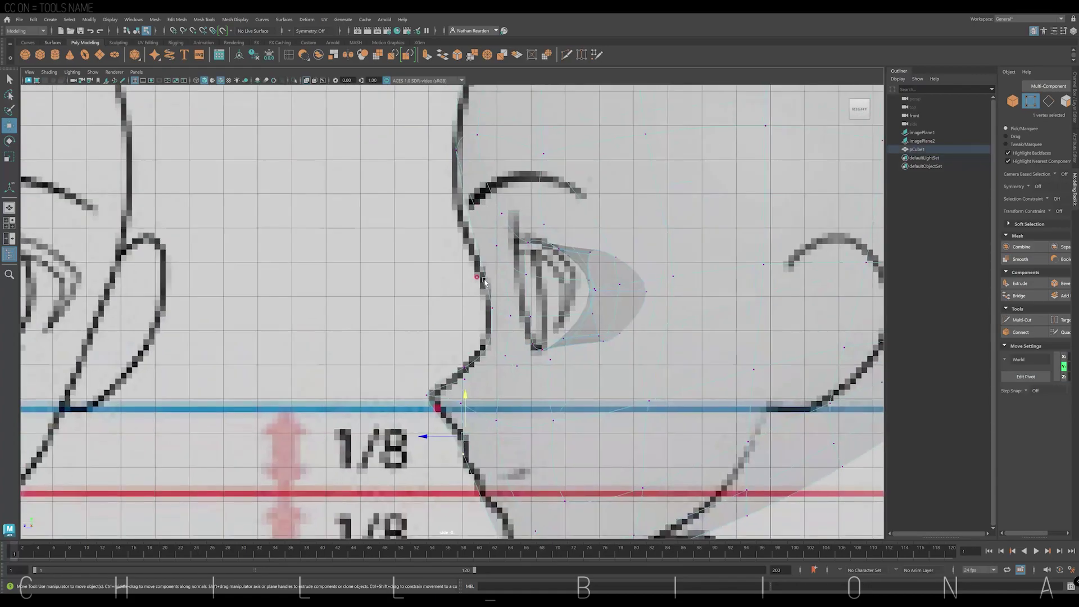
# Step: Chamfer the nose-tip vertex into a small face and preview it smoothed
pyautogui.press('space')
pyautogui.moveTo(702, 169)
pyautogui.keyDown('alt'); pyautogui.mouseDown()
pyautogui.moveTo(650, 201)
pyautogui.moveTo(677, 178)
pyautogui.mouseUp(); pyautogui.keyUp('alt')
pyautogui.click(676, 178)
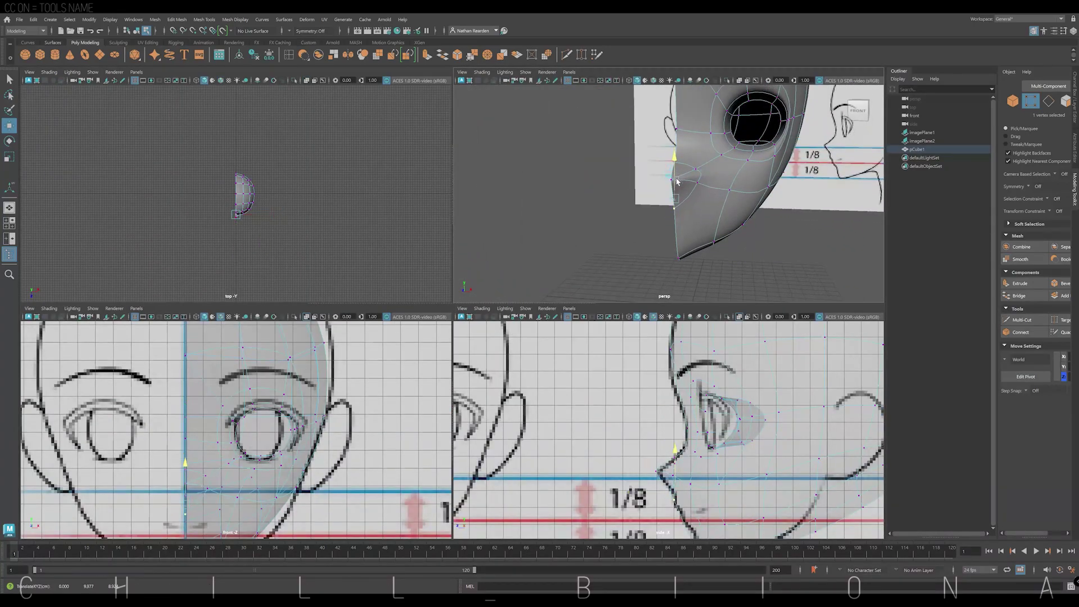
pyautogui.keyDown('alt'); pyautogui.moveTo(677, 181); pyautogui.dragTo(675, 169, button='middle'); pyautogui.keyUp('alt')
pyautogui.press('t')
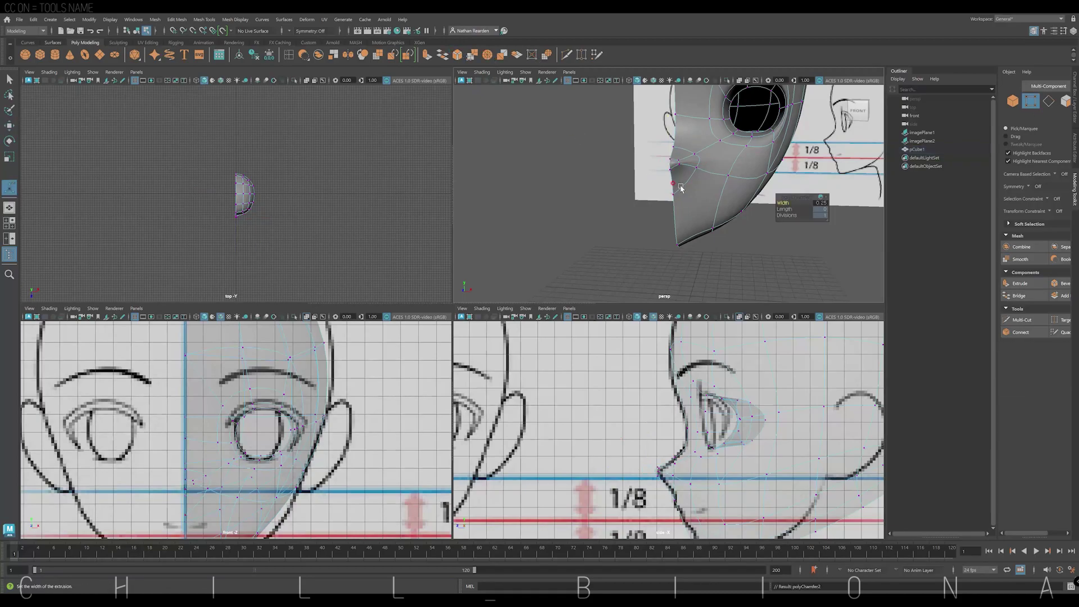
pyautogui.scroll(5, 716, 153)
pyautogui.press('1')
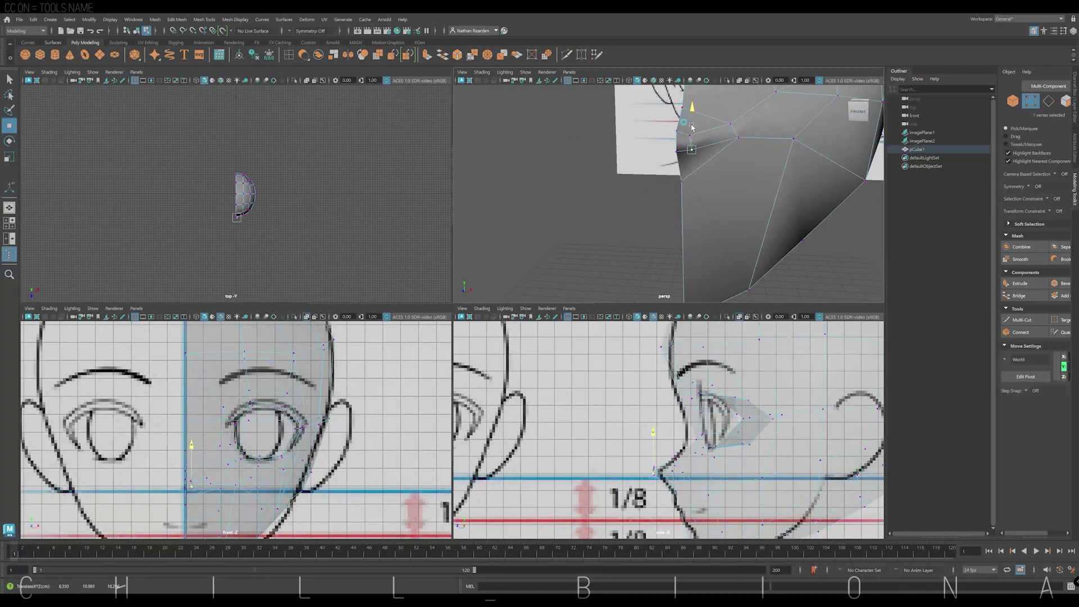
pyautogui.press('w')
pyautogui.press('3')
pyautogui.moveTo(696, 135)
pyautogui.keyDown('alt'); pyautogui.mouseDown()
pyautogui.moveTo(677, 162)
pyautogui.moveTo(564, 141)
pyautogui.moveTo(533, 155)
pyautogui.moveTo(656, 226)
pyautogui.mouseUp(); pyautogui.keyUp('alt')
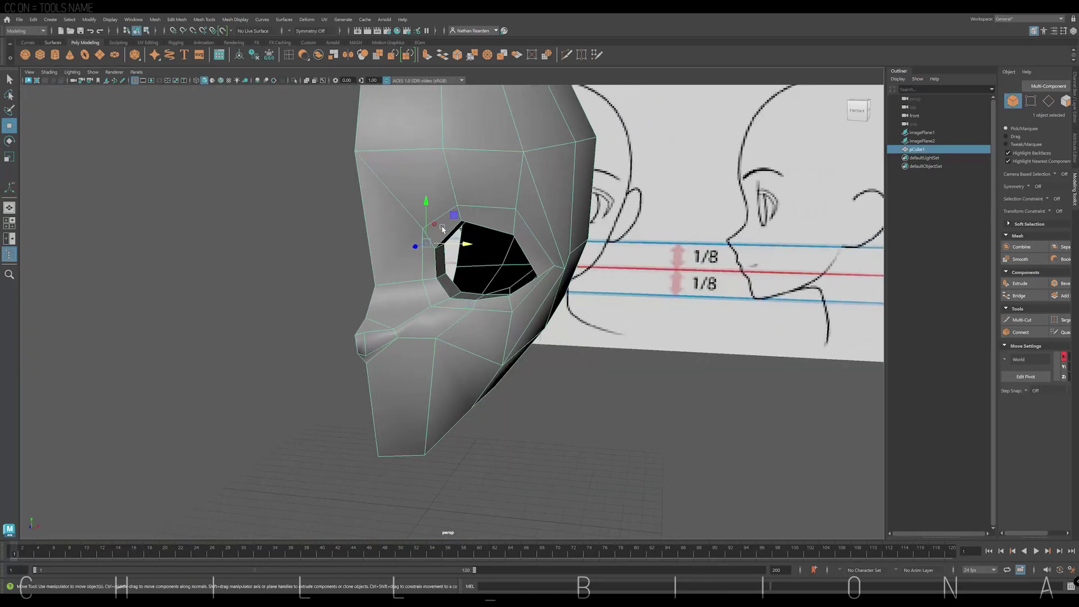
pyautogui.keyDown('shift'); pyautogui.moveTo(433, 241); pyautogui.dragTo(444, 293, button='right'); pyautogui.keyUp('shift')
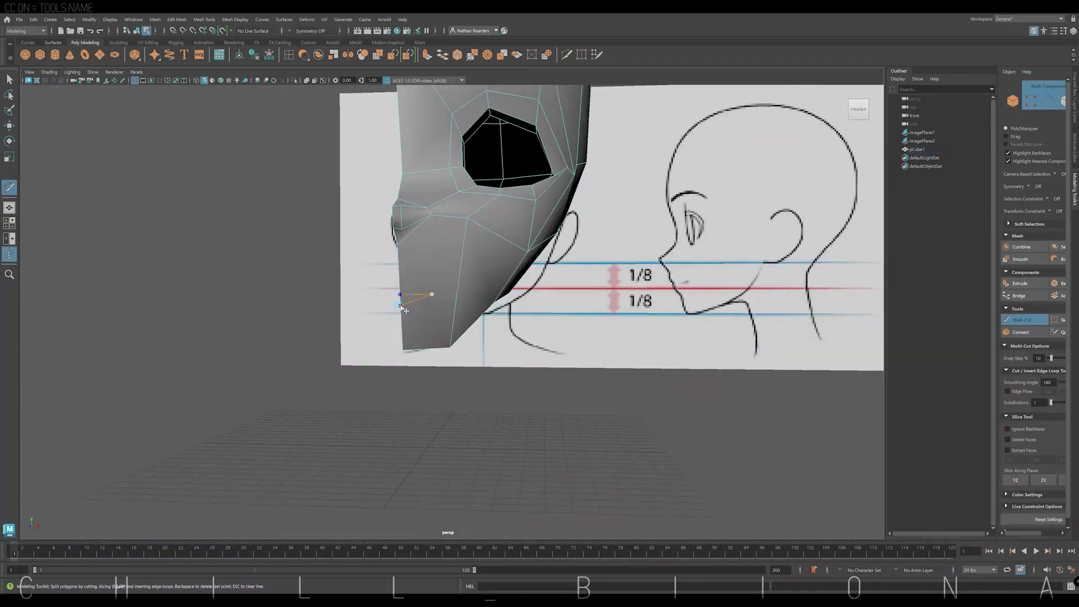
# Step: Move the mouth vertex back along Z onto the side profile
pyautogui.keyDown('shift'); pyautogui.moveTo(410, 314); pyautogui.dragTo(421, 302, button='right'); pyautogui.keyUp('shift')
pyautogui.press('space')
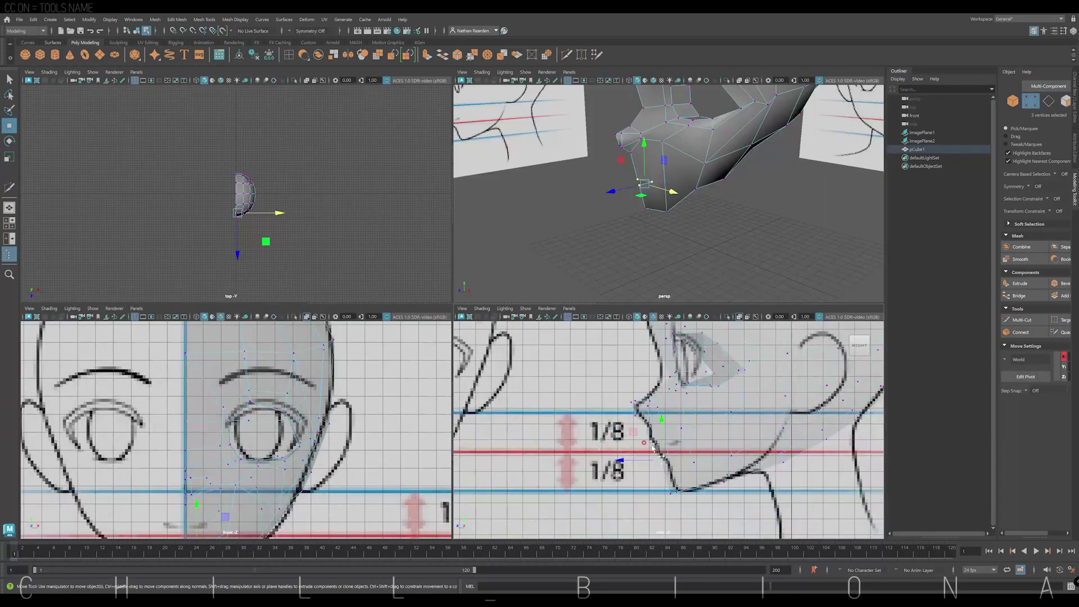
pyautogui.press('space')
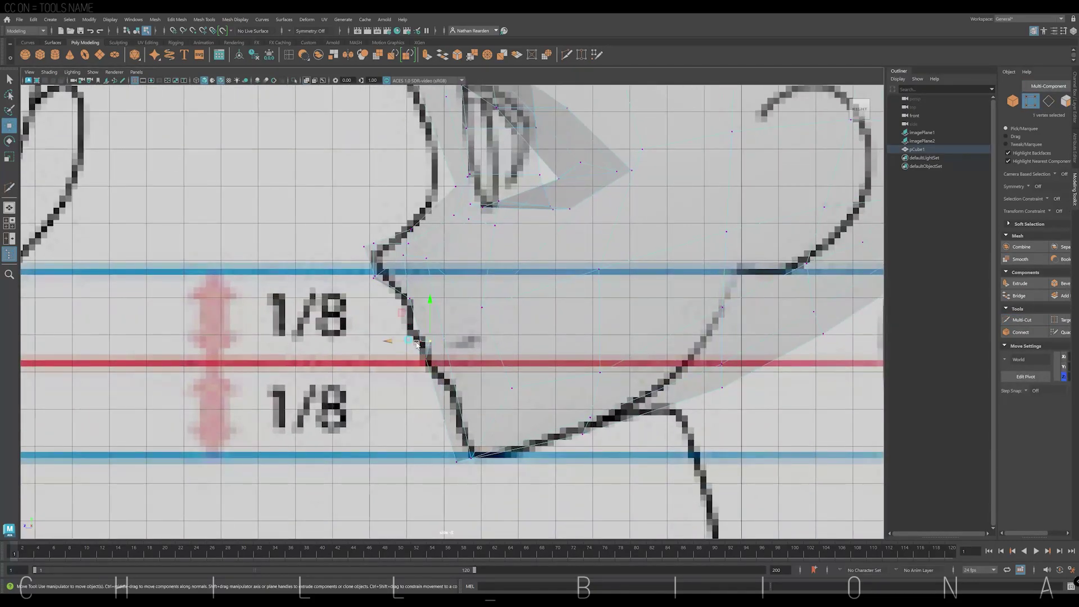
pyautogui.click(421, 341)
pyautogui.moveTo(434, 342); pyautogui.dragTo(464, 341)
pyautogui.press('space')
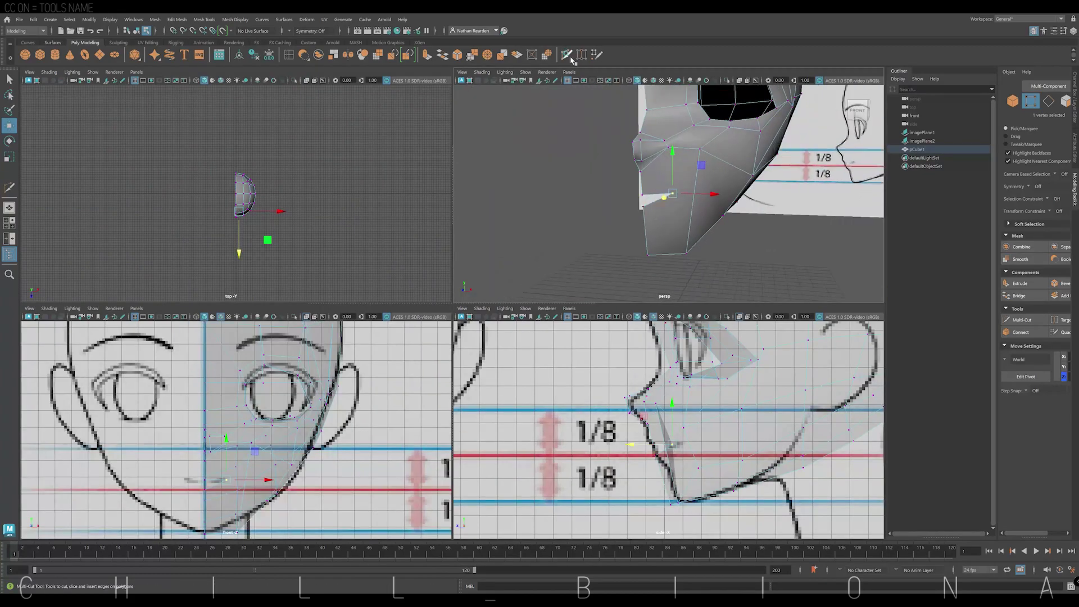
# Step: Multi-Cut a mouth line across the lower face
pyautogui.keyDown('shift'); pyautogui.moveTo(705, 147); pyautogui.dragTo(694, 160, button='right'); pyautogui.keyUp('shift')
pyautogui.keyDown('alt'); pyautogui.moveTo(731, 180); pyautogui.dragTo(669, 163, button='middle'); pyautogui.keyUp('alt')
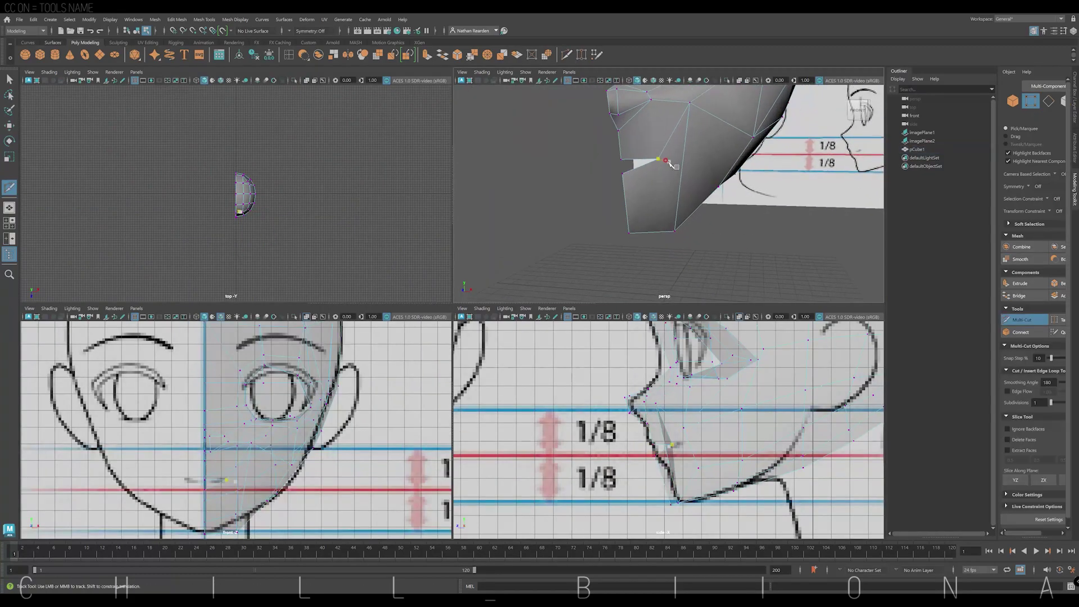
pyautogui.keyDown('alt'); pyautogui.moveTo(710, 247); pyautogui.dragTo(693, 234); pyautogui.keyUp('alt')
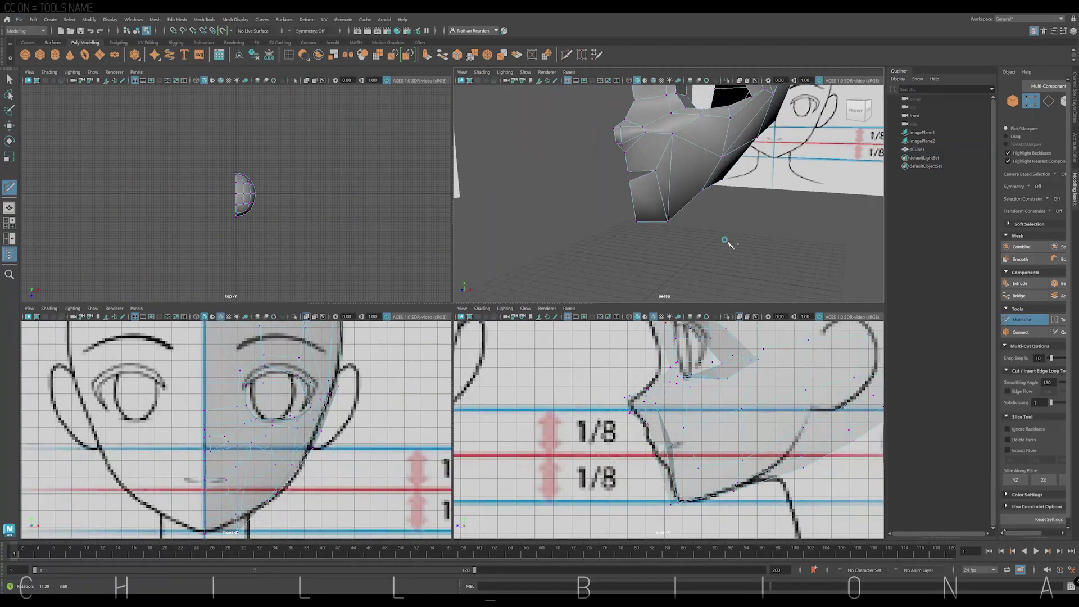
pyautogui.press('1')
pyautogui.press('3')
pyautogui.press('w')
pyautogui.click(647, 188)
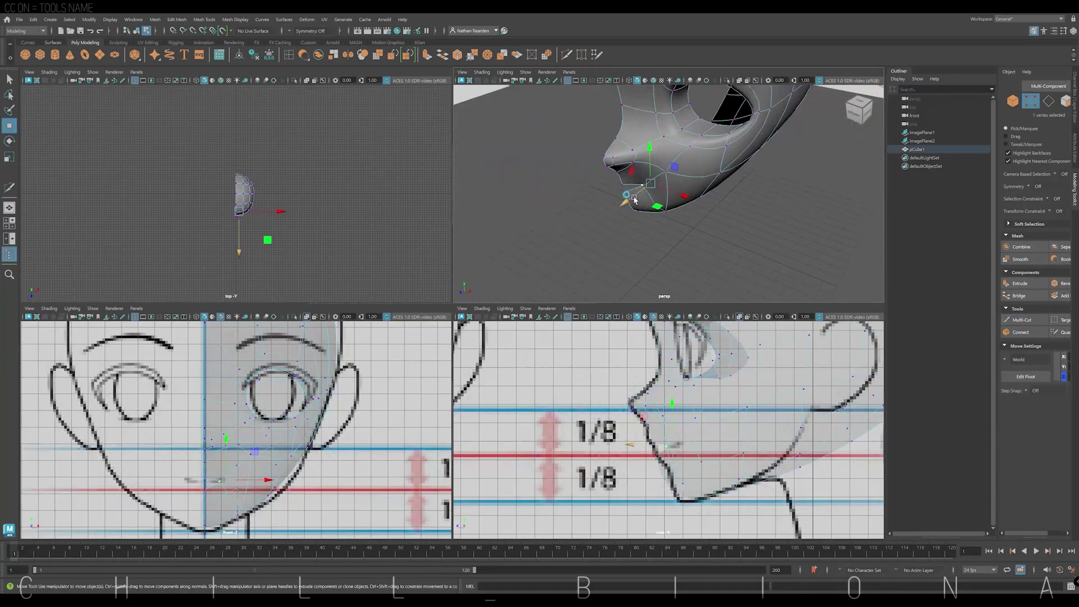
pyautogui.keyDown('alt'); pyautogui.moveTo(667, 201); pyautogui.dragTo(737, 174); pyautogui.keyUp('alt')
pyautogui.press('1')
pyautogui.hotkey('ctrl', 'shift', 'x')
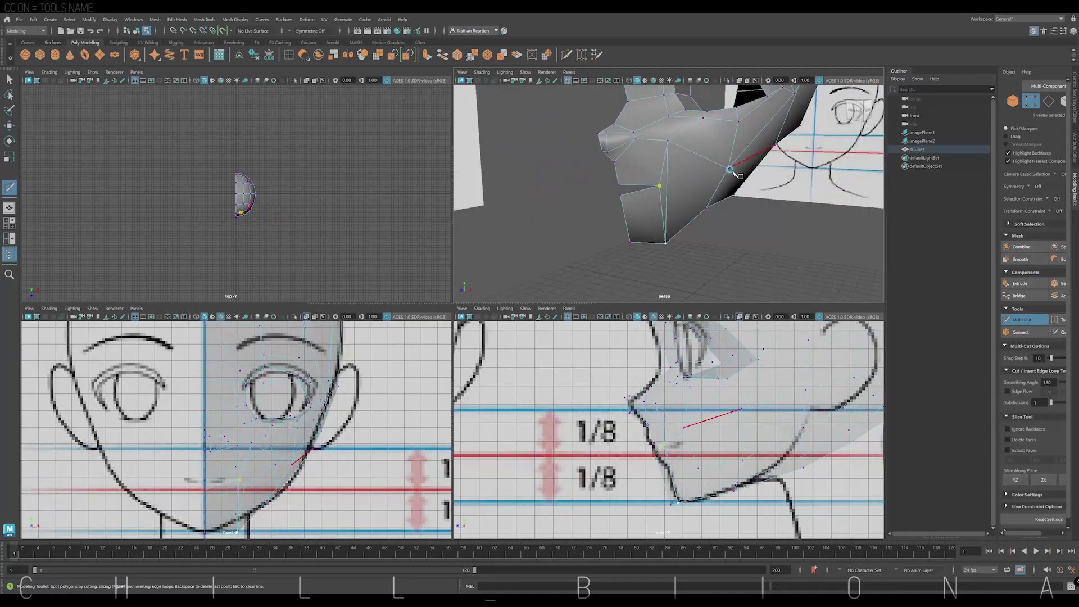
pyautogui.press('Return')
pyautogui.press('w')
# Step: Select the new mouth edge and extrude it with offset -0.02
pyautogui.click(666, 202)
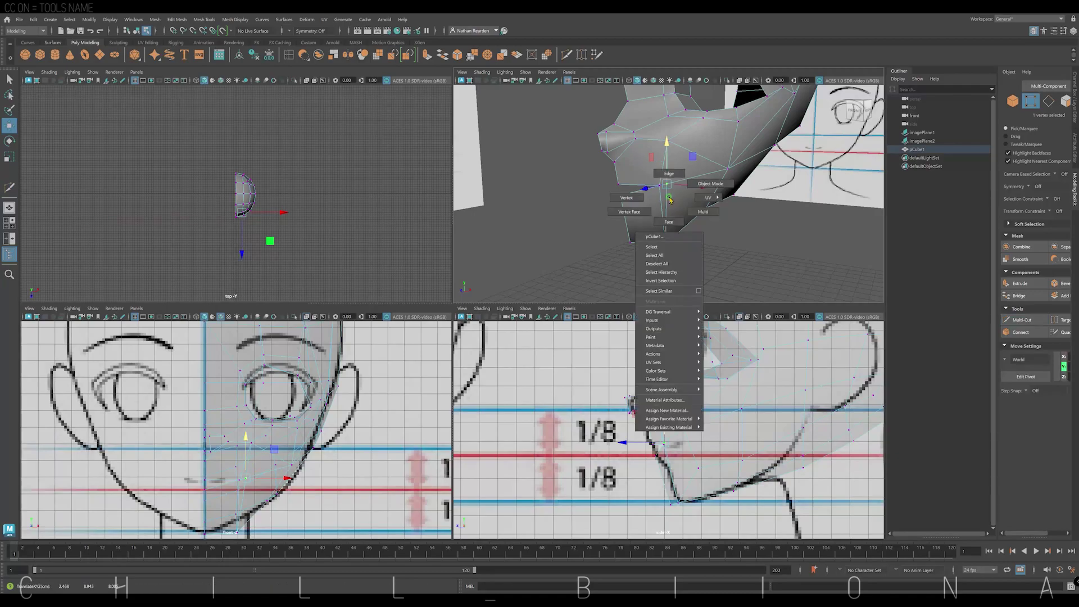
pyautogui.keyDown('alt'); pyautogui.moveTo(668, 197); pyautogui.dragTo(657, 169); pyautogui.keyUp('alt')
pyautogui.moveTo(655, 160); pyautogui.dragTo(632, 160, button='right')
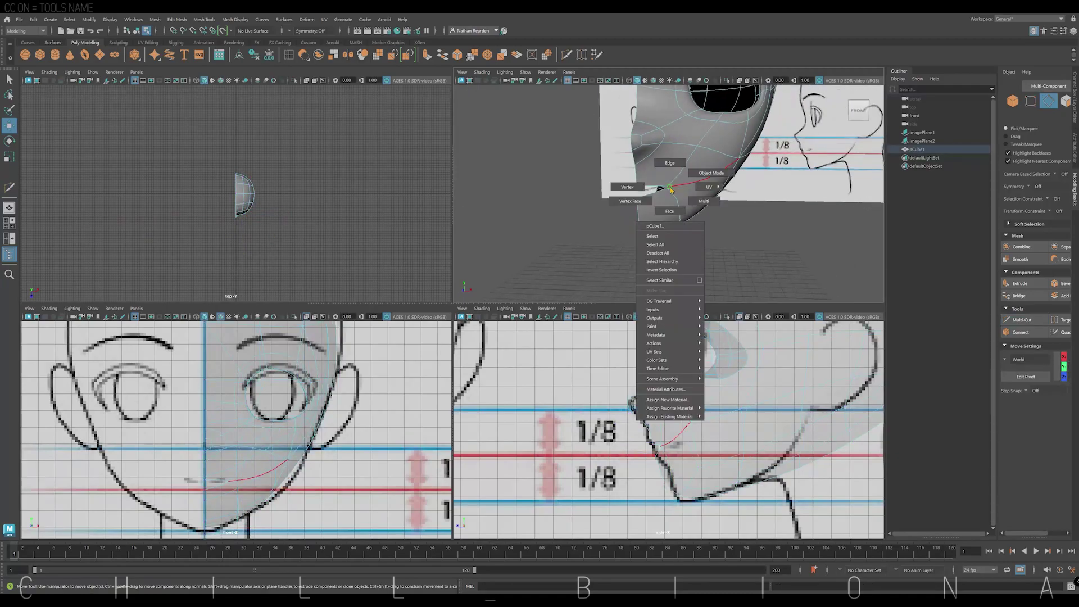
pyautogui.keyDown('alt'); pyautogui.moveTo(675, 203); pyautogui.dragTo(708, 243); pyautogui.keyUp('alt')
pyautogui.press('1')
pyautogui.press('F10')
pyautogui.click(649, 211)
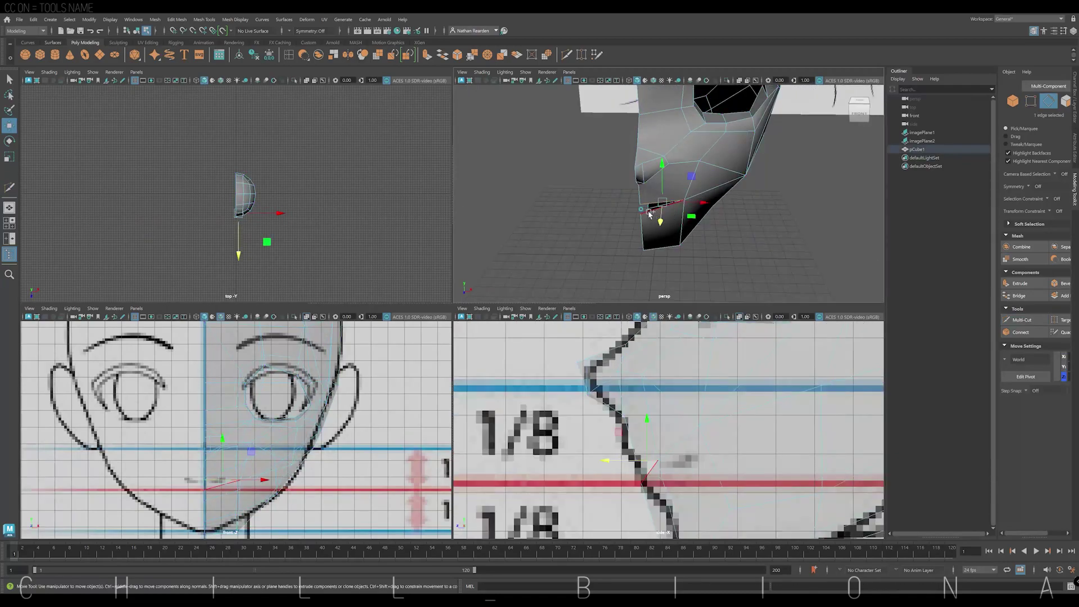
pyautogui.press('space')
pyautogui.hotkey('ctrl', 'e')
# Step: Pull the extruded mouth edge inward with offset -0.02, then select the edge along the mouth
pyautogui.moveTo(674, 333)
pyautogui.mouseDown()
pyautogui.moveTo(580, 309)
pyautogui.moveTo(552, 224)
pyautogui.mouseUp()
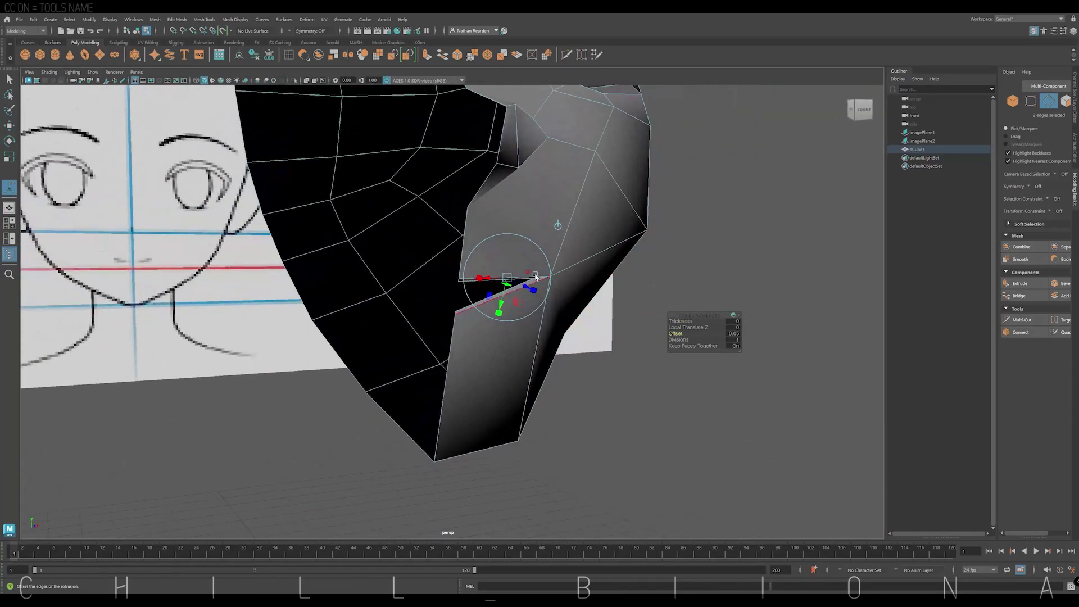
pyautogui.press('r')
pyautogui.moveTo(508, 256); pyautogui.dragTo(538, 297)
pyautogui.press('w')
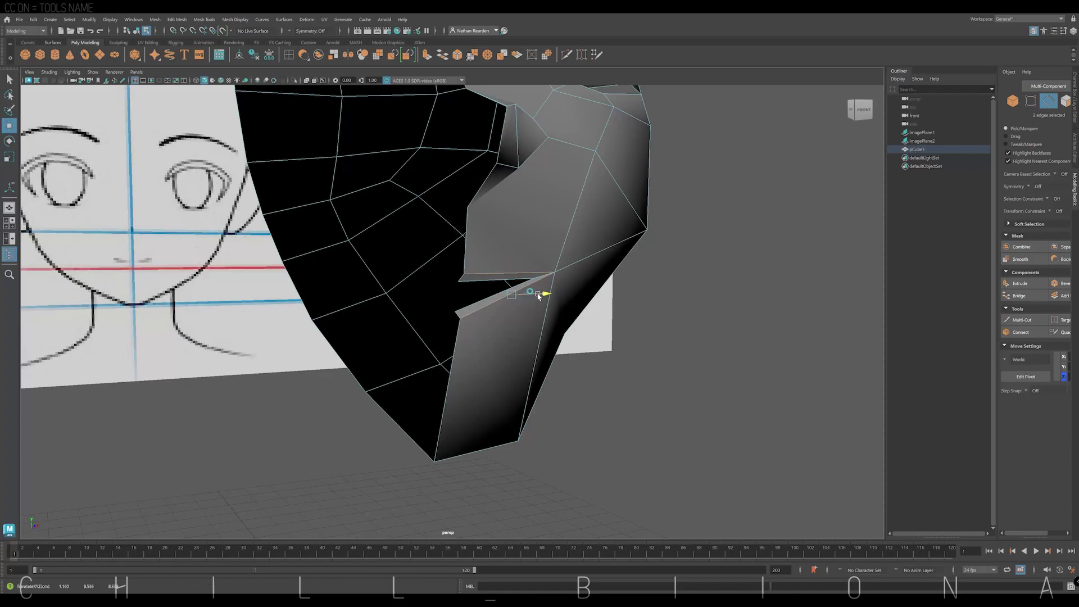
pyautogui.click(516, 266)
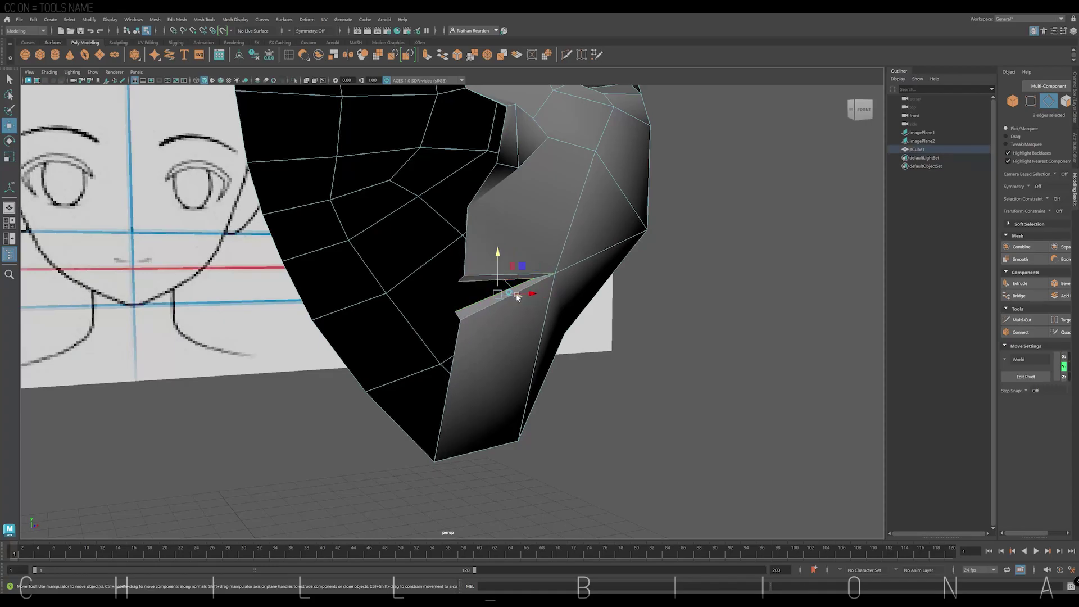
pyautogui.moveTo(513, 294)
pyautogui.keyDown('alt'); pyautogui.mouseDown()
pyautogui.moveTo(592, 300)
pyautogui.moveTo(579, 326)
pyautogui.mouseUp(); pyautogui.keyUp('alt')
# Step: Extrude the mouth edges and scale the strip into a lip wedge
pyautogui.click(442, 54)
pyautogui.press('r')
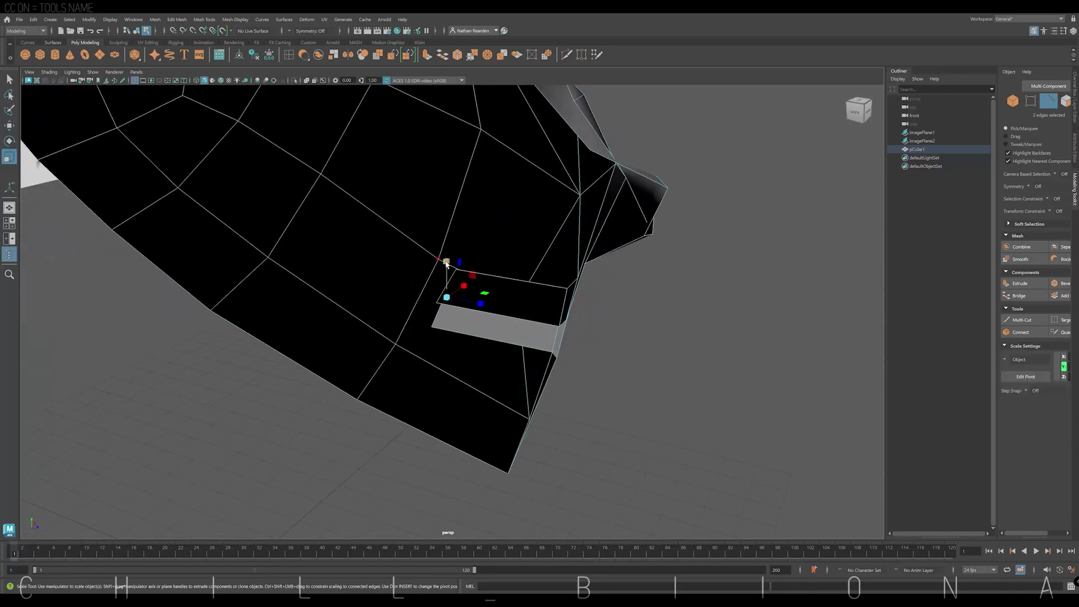
pyautogui.moveTo(446, 258)
pyautogui.mouseDown()
pyautogui.moveTo(441, 292)
pyautogui.moveTo(526, 307)
pyautogui.moveTo(393, 270)
pyautogui.mouseUp()
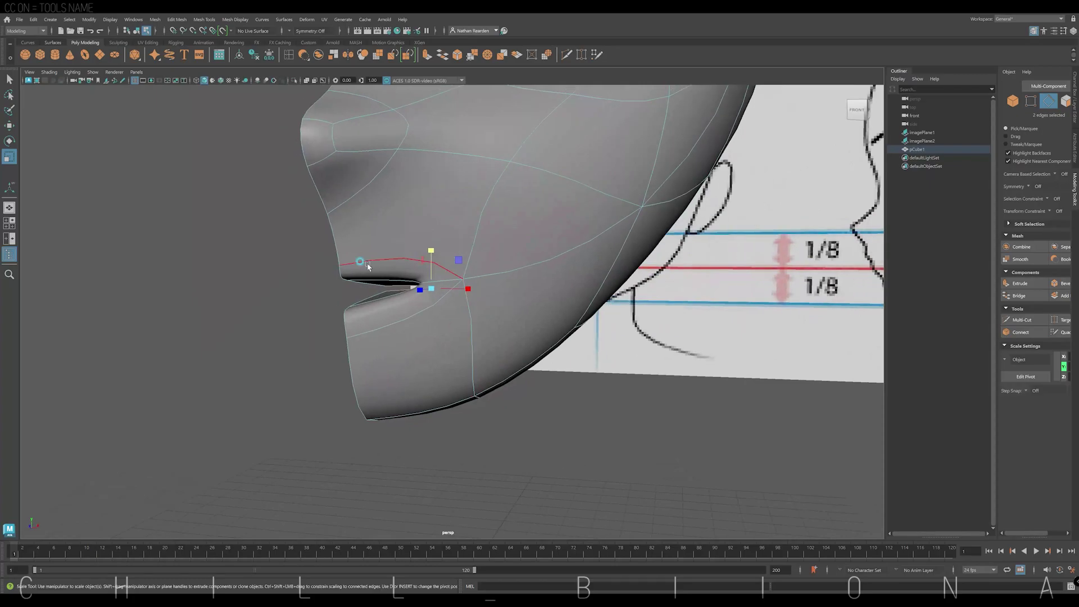
pyautogui.press('F9')
pyautogui.click(333, 229)
pyautogui.press('w')
pyautogui.moveTo(340, 234)
pyautogui.keyDown('alt'); pyautogui.mouseDown()
pyautogui.moveTo(504, 301)
pyautogui.moveTo(432, 304)
pyautogui.moveTo(530, 299)
pyautogui.moveTo(440, 75)
pyautogui.mouseUp(); pyautogui.keyUp('alt')
# Step: In the unsmoothed mesh, cut new edges beside the mouth with Multi-Cut
pyautogui.press('1')
pyautogui.click(289, 56)
pyautogui.hotkey('ctrl', 'shift', 'x')
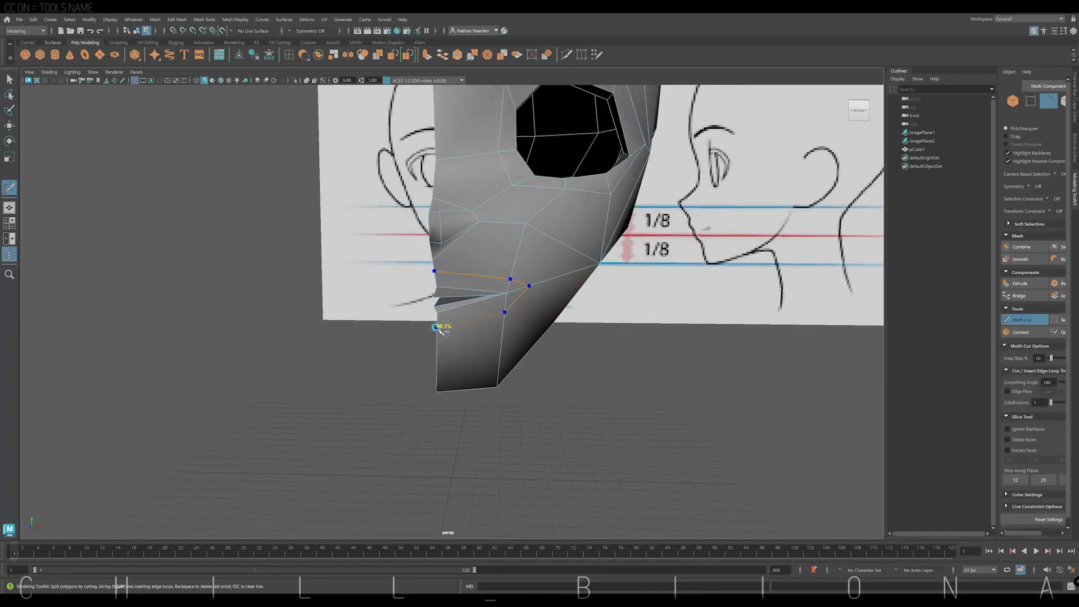
pyautogui.press('w')
pyautogui.press('3')
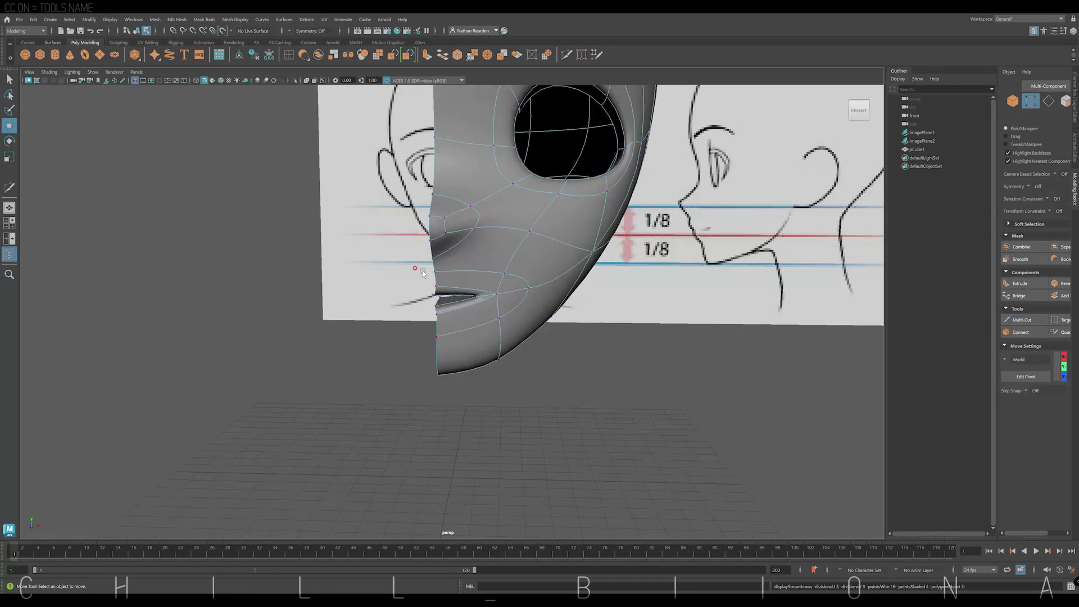
# Step: Move lip and chin vertices in the side view onto the sketched profile outline
pyautogui.click(435, 257)
pyautogui.keyDown('alt'); pyautogui.moveTo(435, 262); pyautogui.dragTo(413, 336); pyautogui.keyUp('alt')
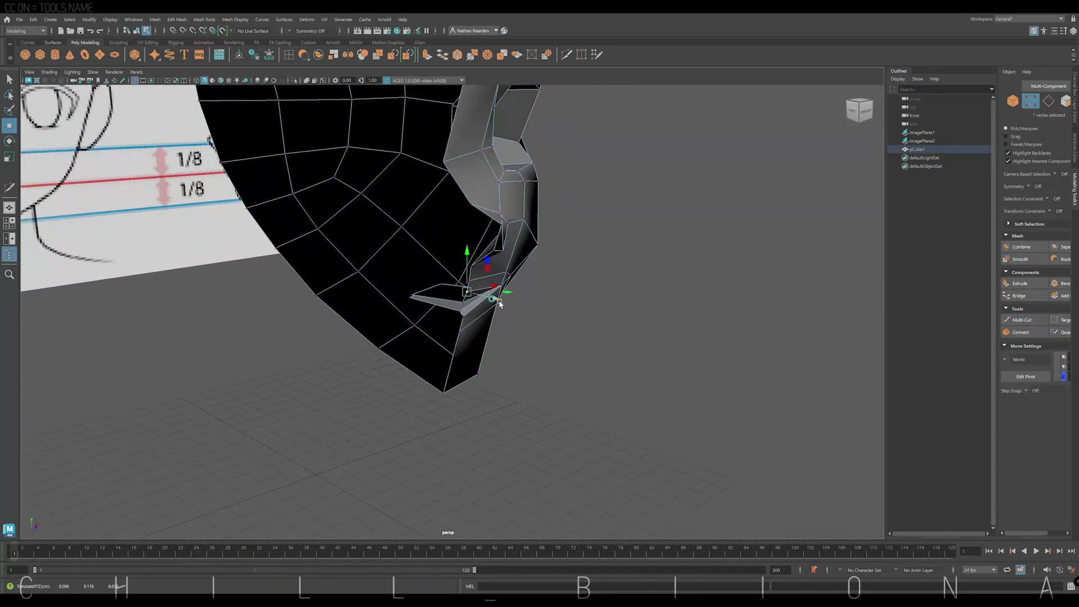
pyautogui.press('f')
pyautogui.keyDown('alt'); pyautogui.moveTo(415, 368); pyautogui.dragTo(412, 301, button='middle'); pyautogui.keyUp('alt')
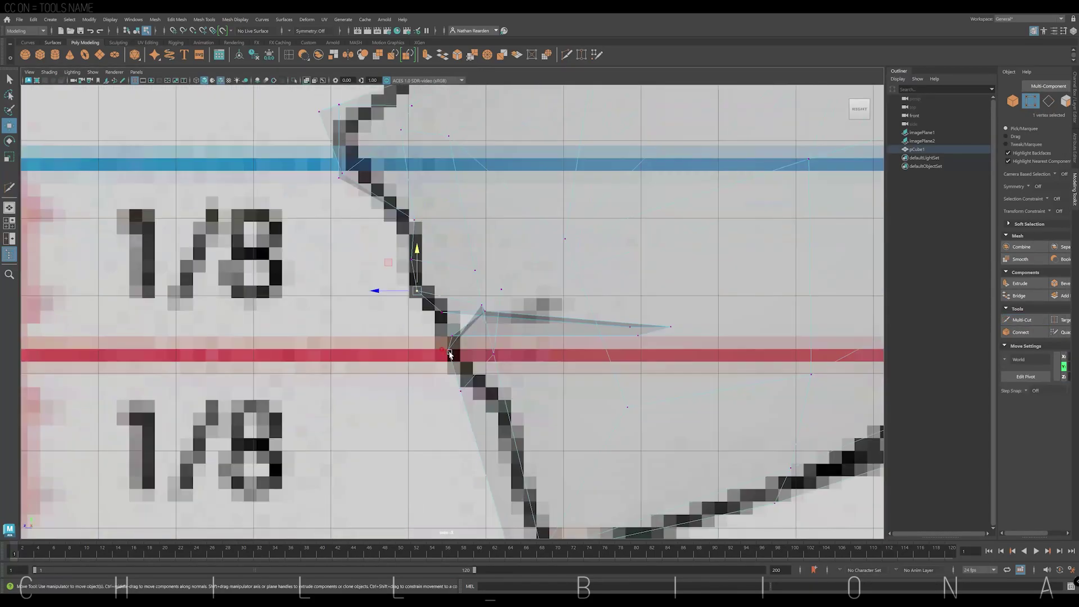
pyautogui.moveTo(413, 298); pyautogui.dragTo(483, 401)
pyautogui.keyDown('alt'); pyautogui.moveTo(518, 419); pyautogui.dragTo(496, 338, button='middle'); pyautogui.keyUp('alt')
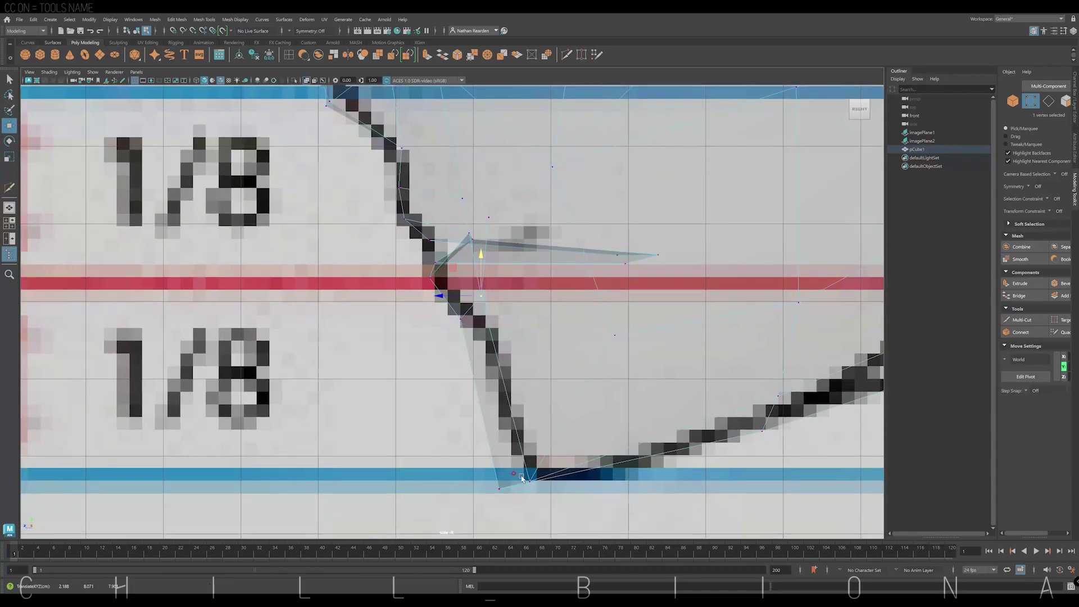
pyautogui.moveTo(568, 445); pyautogui.dragTo(513, 483)
pyautogui.press('space')
pyautogui.press('space')
pyautogui.moveTo(656, 306)
pyautogui.keyDown('alt'); pyautogui.mouseDown()
pyautogui.moveTo(524, 350)
pyautogui.moveTo(556, 343)
pyautogui.mouseUp(); pyautogui.keyUp('alt')
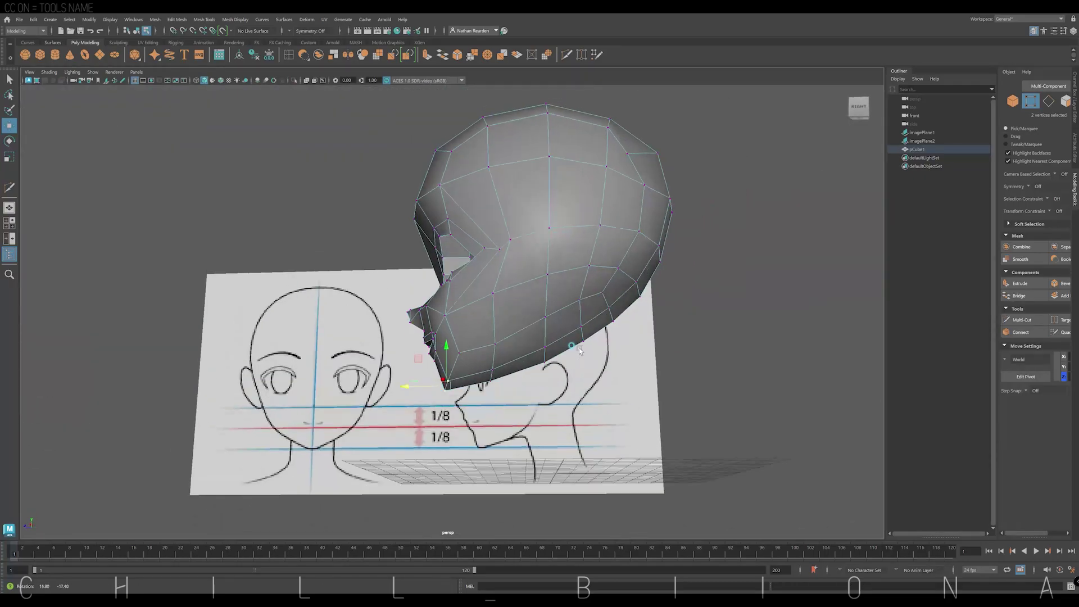
# Step: In the four-view layout, select vertices in the side view and an edge along the jaw
pyautogui.moveTo(557, 343); pyautogui.dragTo(533, 360, button='right')
pyautogui.press('space')
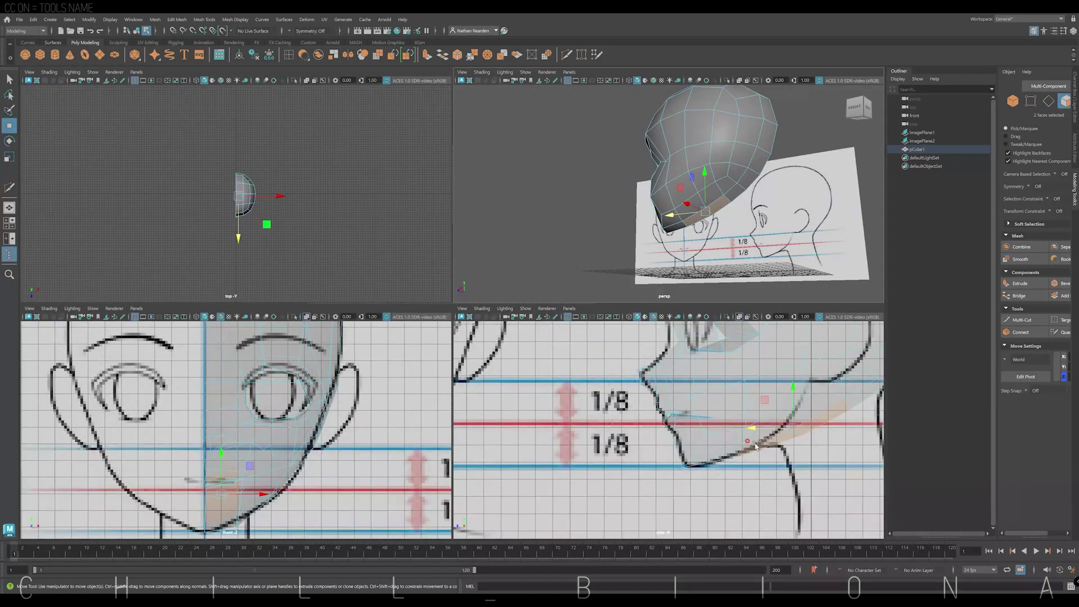
pyautogui.scroll(2, 748, 419)
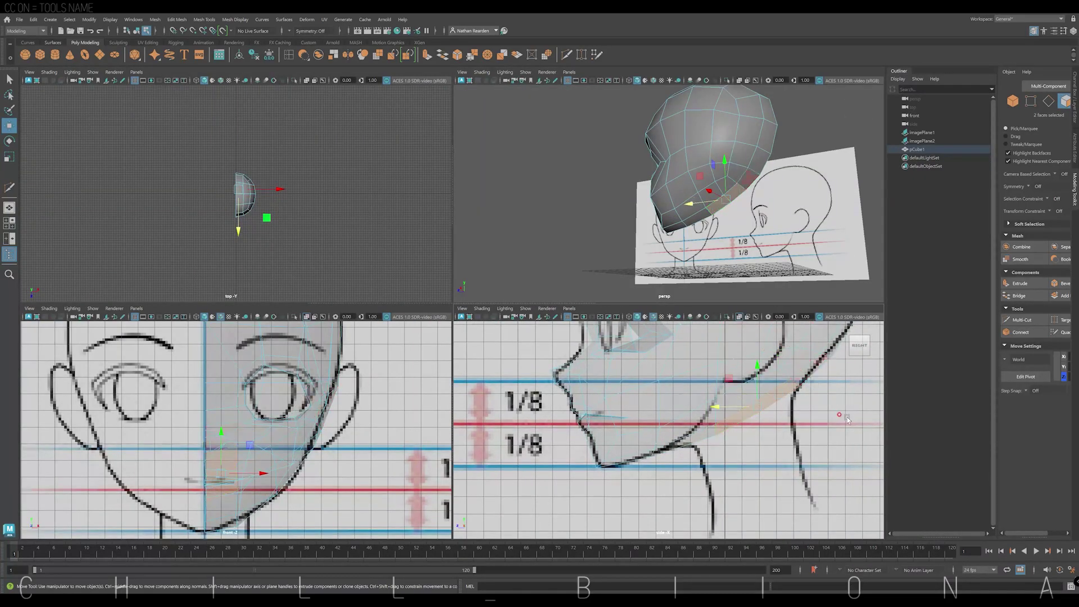
pyautogui.moveTo(726, 377); pyautogui.dragTo(686, 363, button='right')
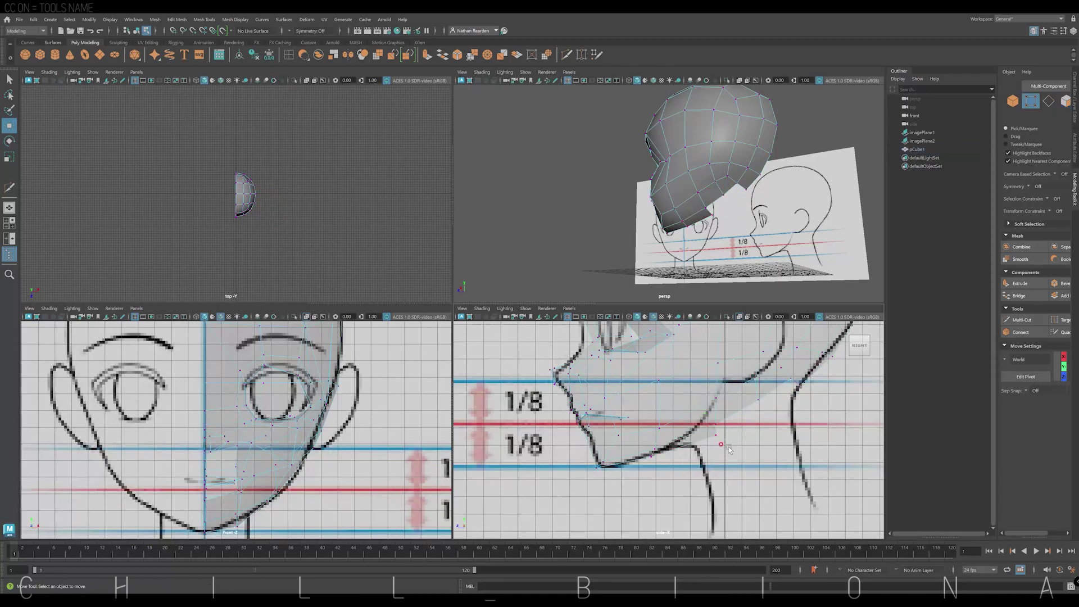
pyautogui.click(695, 432)
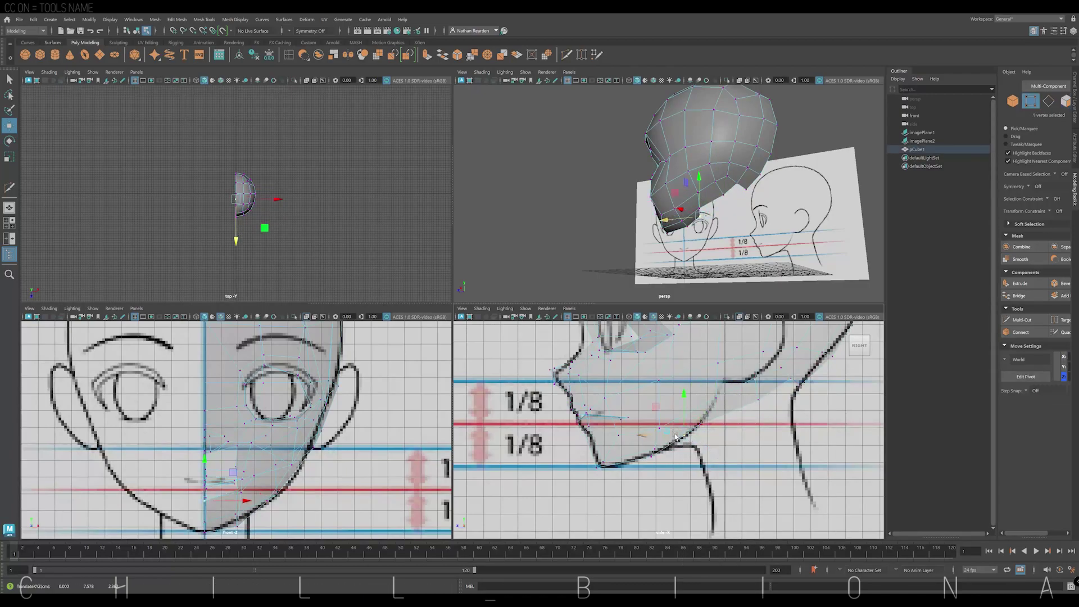
pyautogui.moveTo(722, 203); pyautogui.dragTo(722, 168, button='right')
pyautogui.click(733, 186)
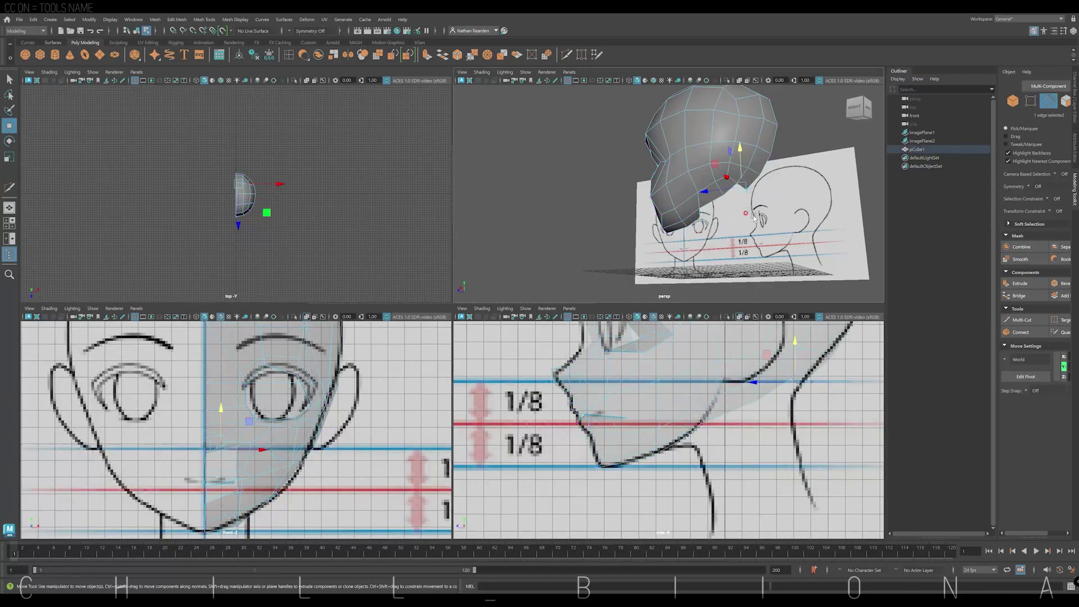
pyautogui.keyDown('alt'); pyautogui.moveTo(702, 218); pyautogui.dragTo(731, 203); pyautogui.keyUp('alt')
pyautogui.scroll(5, 742, 194)
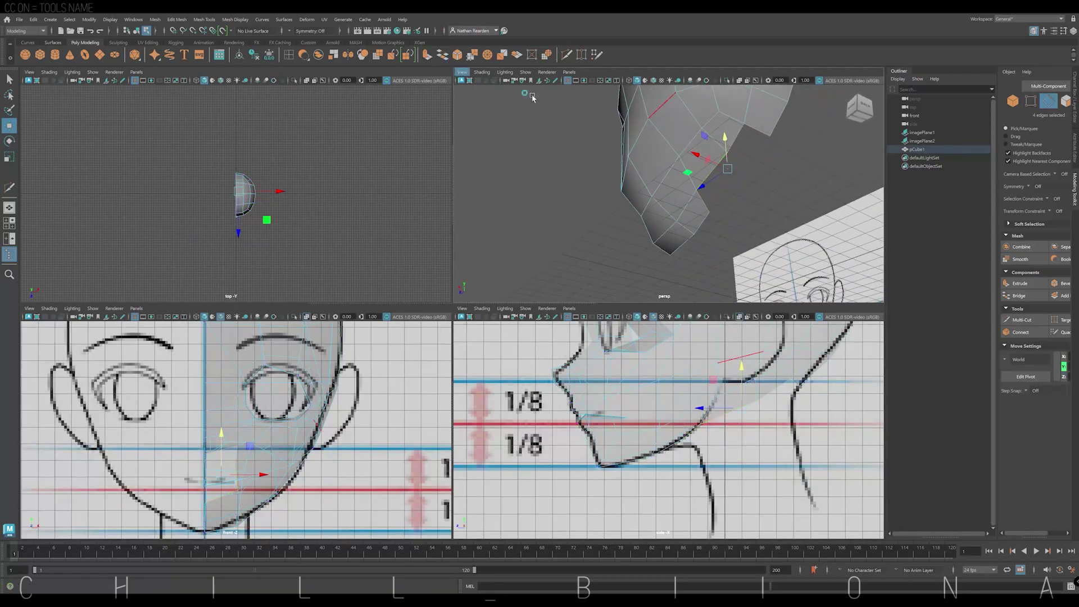
pyautogui.keyDown('alt'); pyautogui.moveTo(533, 98); pyautogui.dragTo(674, 169); pyautogui.keyUp('alt')
pyautogui.press('r')
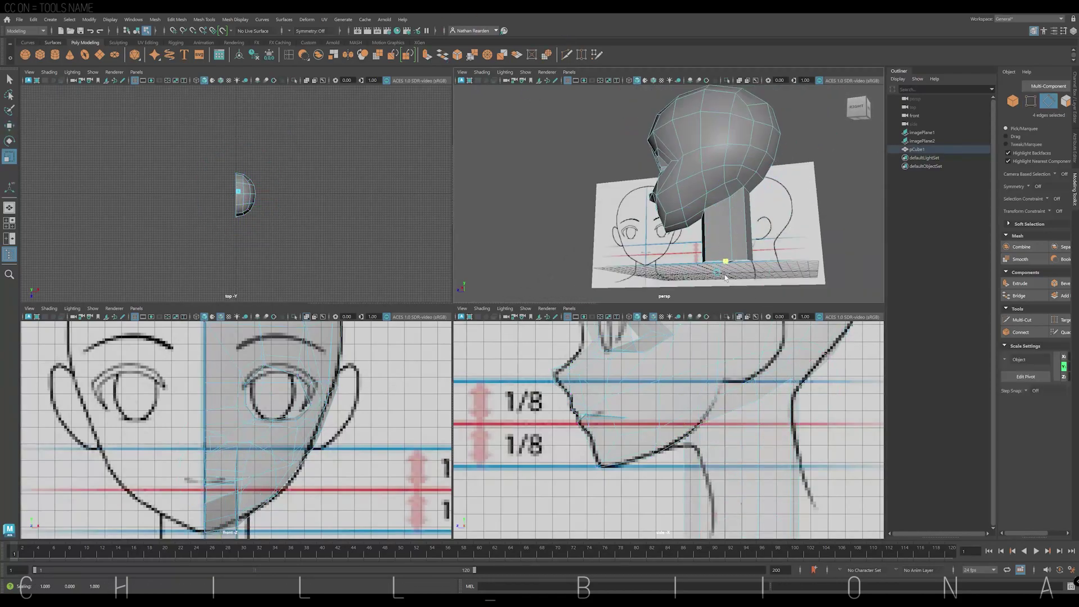
pyautogui.press('w')
# Step: Select an edge under the jaw and scale the neck vertices
pyautogui.moveTo(725, 277)
pyautogui.keyDown('alt'); pyautogui.mouseDown()
pyautogui.moveTo(753, 236)
pyautogui.moveTo(766, 237)
pyautogui.mouseUp(); pyautogui.keyUp('alt')
pyautogui.scroll(5, 751, 246)
pyautogui.scroll(-5, 751, 245)
pyautogui.click(731, 230)
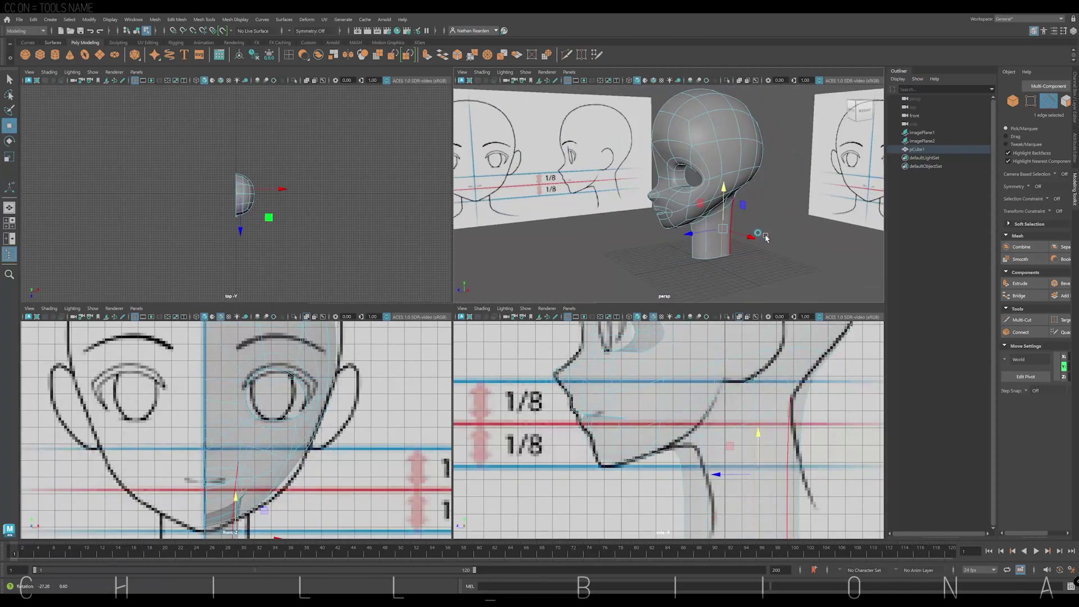
pyautogui.moveTo(730, 242); pyautogui.dragTo(697, 242, button='right')
pyautogui.moveTo(720, 247)
pyautogui.keyDown('alt'); pyautogui.mouseDown()
pyautogui.moveTo(750, 270)
pyautogui.moveTo(731, 247)
pyautogui.moveTo(708, 243)
pyautogui.mouseUp(); pyautogui.keyUp('alt')
pyautogui.press('r')
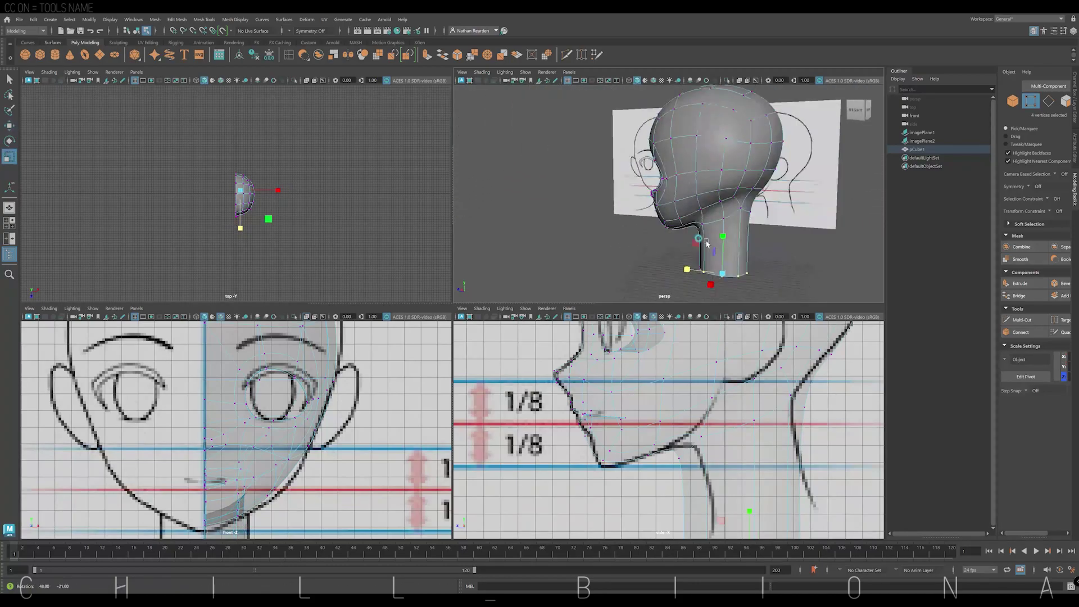
# Step: In the enlarged side view, shift the bottom neck vertices right to match the sketch
pyautogui.press('space')
pyautogui.click(459, 251)
pyautogui.press('w')
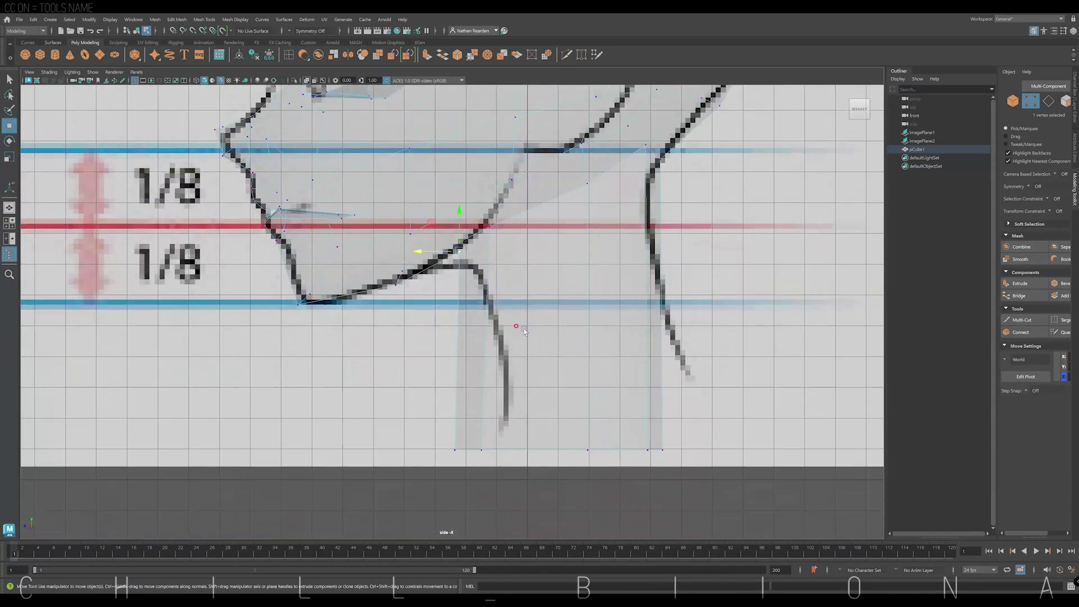
pyautogui.moveTo(442, 430); pyautogui.dragTo(537, 450)
pyautogui.keyDown('shift'); pyautogui.moveTo(677, 464); pyautogui.dragTo(679, 464); pyautogui.keyUp('shift')
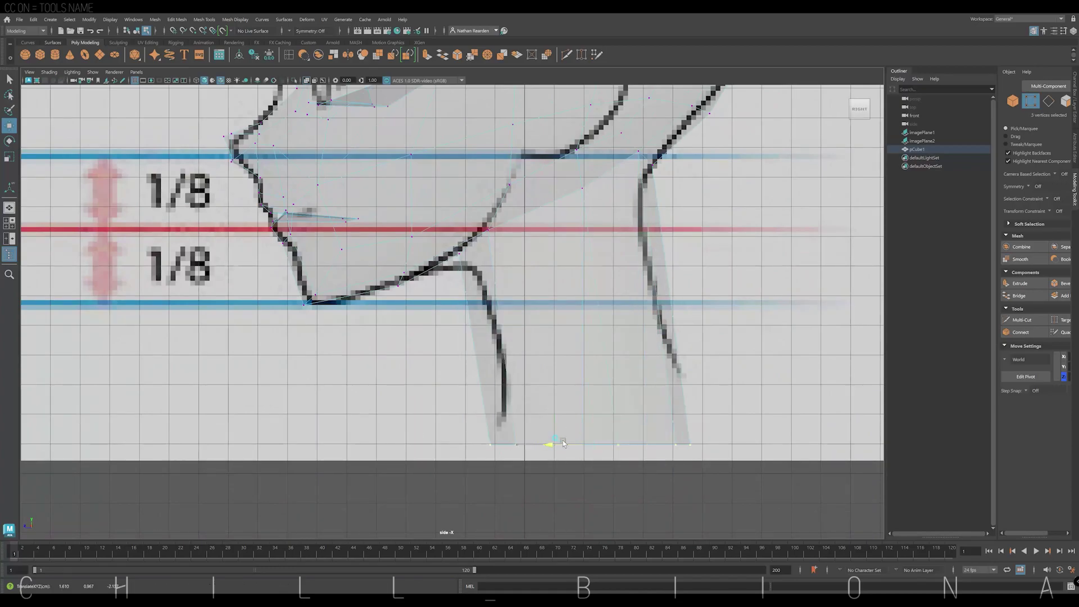
pyautogui.moveTo(646, 450); pyautogui.dragTo(630, 235, button='middle')
# Step: Add an edge loop around the neck and align neck and jaw vertices with the outline
pyautogui.keyDown('shift'); pyautogui.moveTo(511, 281); pyautogui.dragTo(552, 399, button='right'); pyautogui.keyUp('shift')
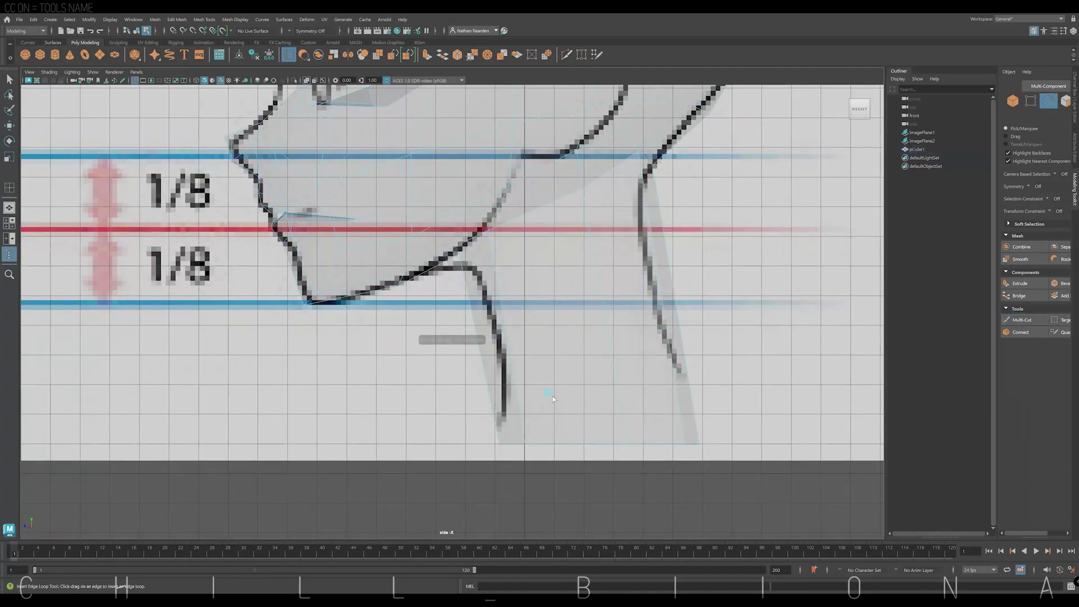
pyautogui.moveTo(615, 342); pyautogui.dragTo(531, 306)
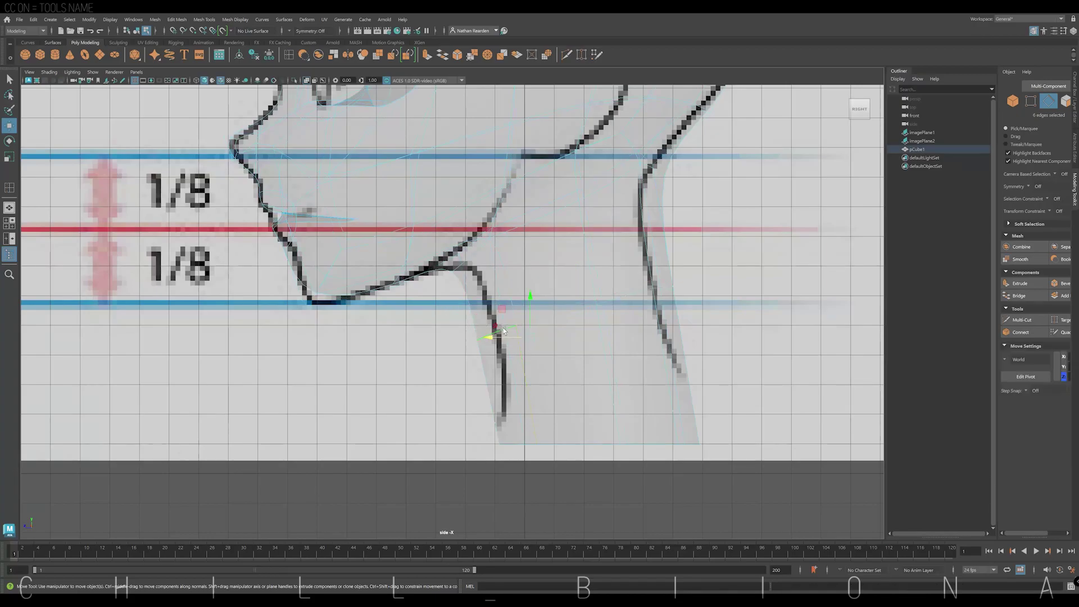
pyautogui.press('w')
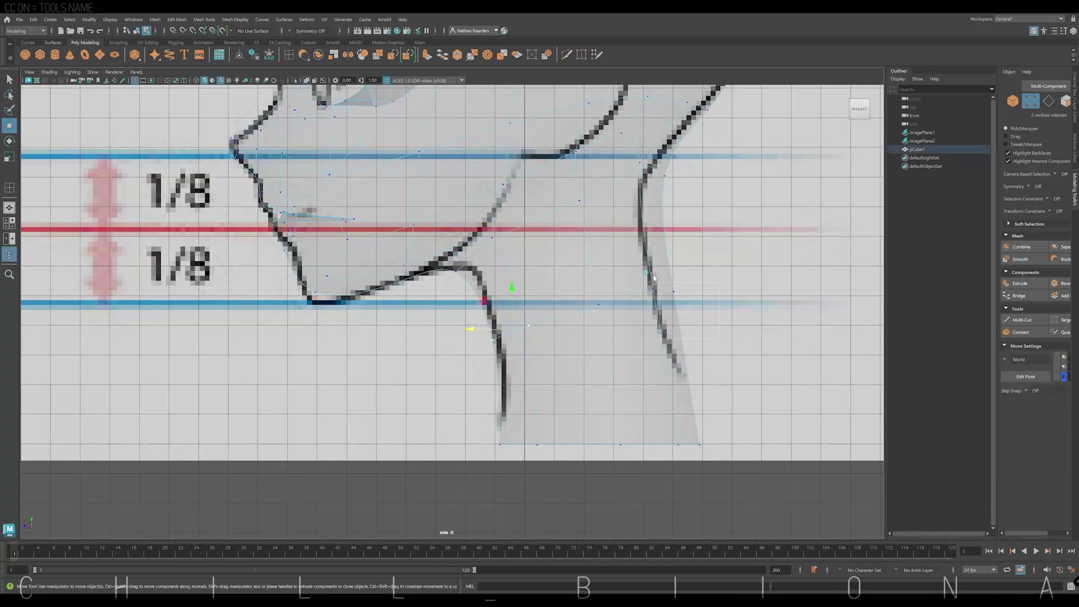
pyautogui.moveTo(653, 277); pyautogui.dragTo(630, 282, button='middle')
pyautogui.keyDown('alt'); pyautogui.moveTo(694, 251); pyautogui.dragTo(688, 326, button='middle'); pyautogui.keyUp('alt')
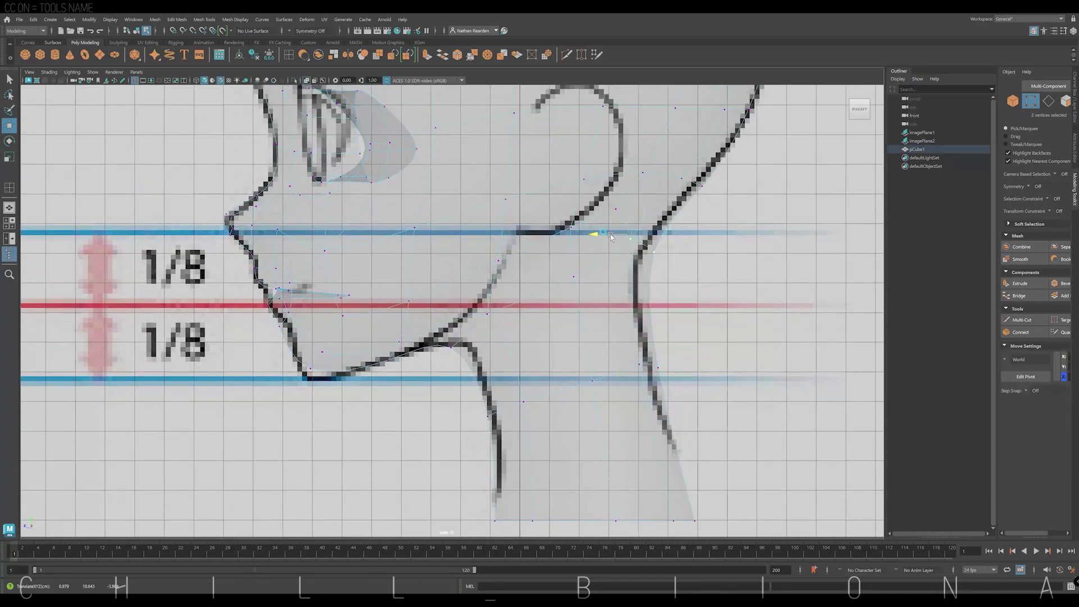
pyautogui.click(578, 230)
pyautogui.keyDown('alt'); pyautogui.moveTo(590, 255); pyautogui.dragTo(598, 301, button='middle'); pyautogui.keyUp('alt')
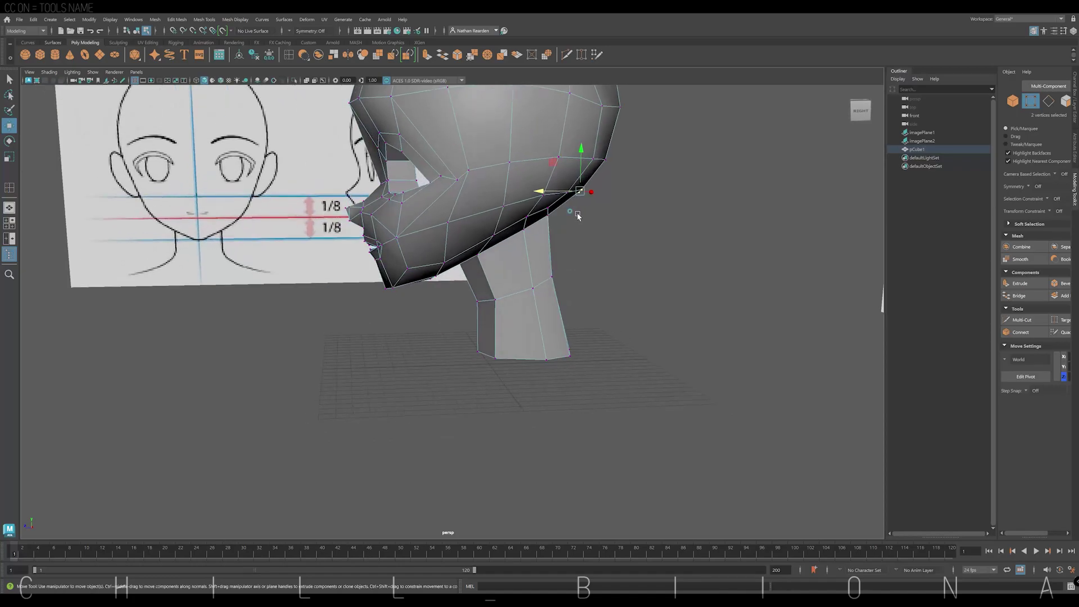
# Step: Select two faces on the side of the head and convert them to border edges
pyautogui.press('space')
pyautogui.moveTo(730, 357); pyautogui.dragTo(731, 373, button='right')
pyautogui.click(731, 374)
pyautogui.keyDown('alt'); pyautogui.moveTo(743, 393); pyautogui.dragTo(684, 413, button='middle'); pyautogui.keyUp('alt')
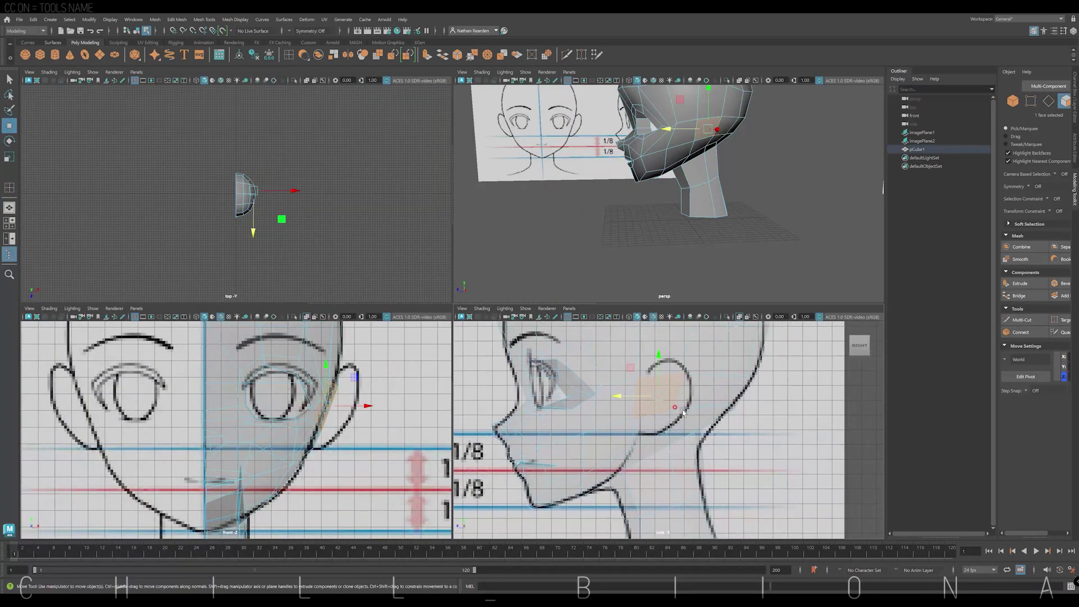
pyautogui.keyDown('shift'); pyautogui.click(665, 426); pyautogui.keyUp('shift')
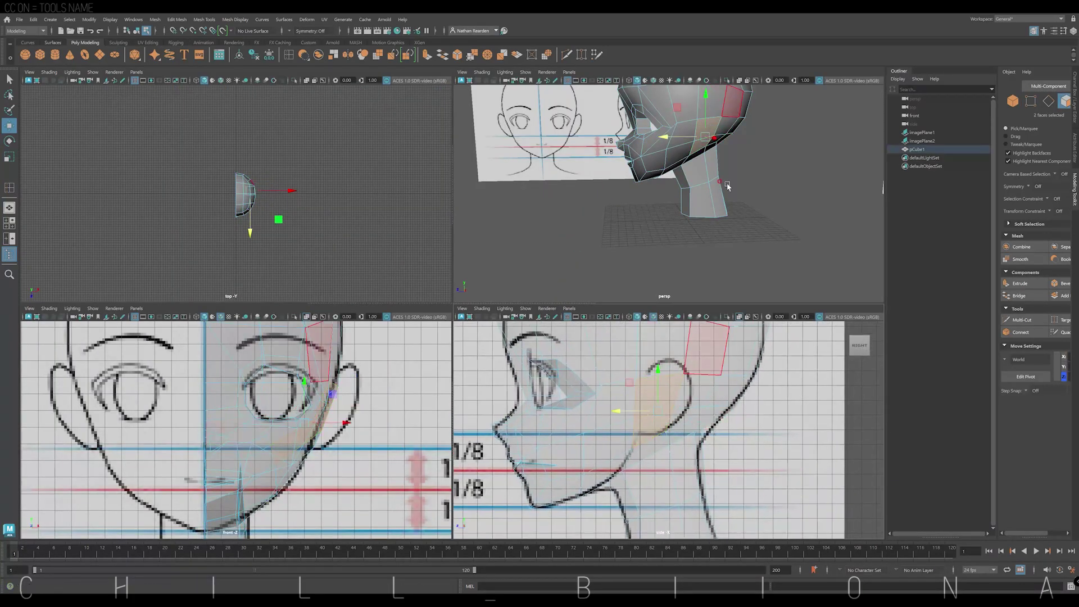
pyautogui.keyDown('alt'); pyautogui.moveTo(697, 185); pyautogui.dragTo(728, 185); pyautogui.keyUp('alt')
pyautogui.keyDown('ctrl'); pyautogui.moveTo(729, 185); pyautogui.dragTo(737, 174, button='right'); pyautogui.keyUp('ctrl')
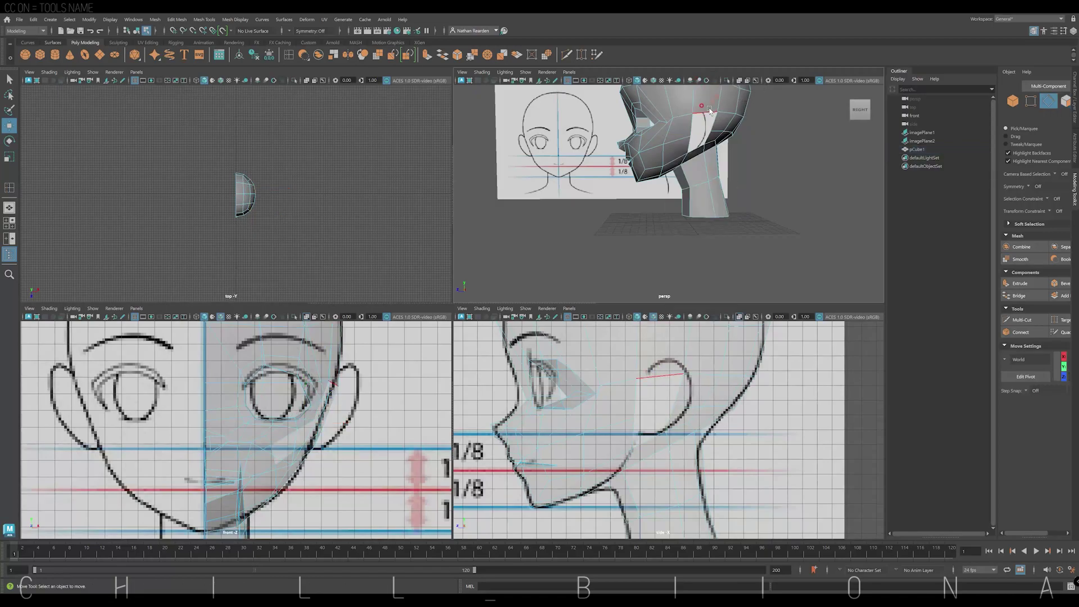
pyautogui.moveTo(662, 396); pyautogui.dragTo(669, 380)
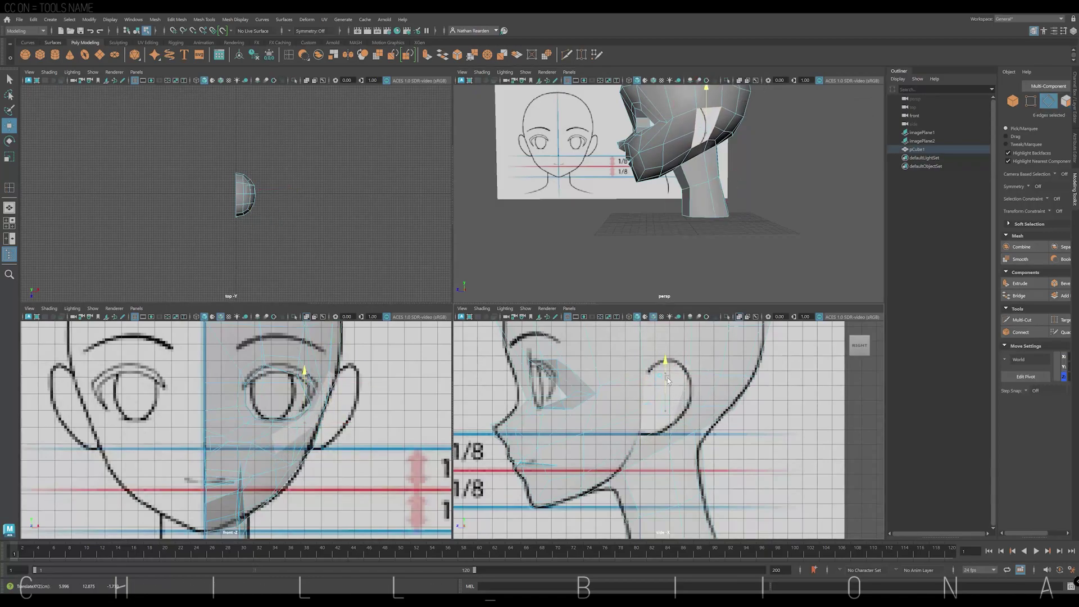
# Step: Extrude the side-of-head edges outward to start the ear flap
pyautogui.keyDown('alt'); pyautogui.moveTo(697, 185); pyautogui.dragTo(653, 181); pyautogui.keyUp('alt')
pyautogui.press('space')
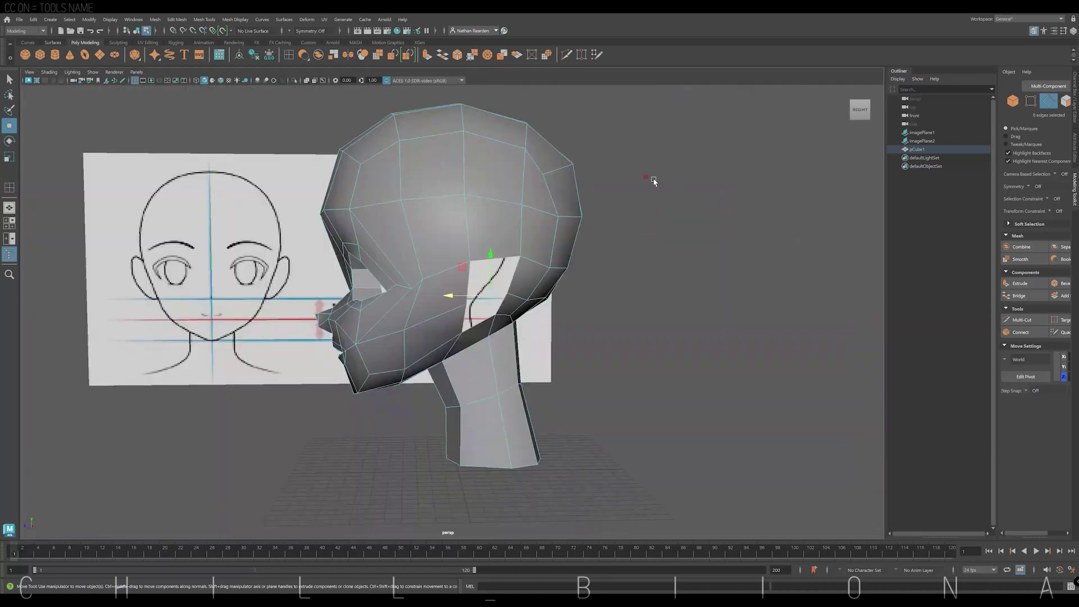
pyautogui.hotkey('ctrl', 'e')
pyautogui.keyDown('alt'); pyautogui.moveTo(551, 191); pyautogui.dragTo(625, 276); pyautogui.keyUp('alt')
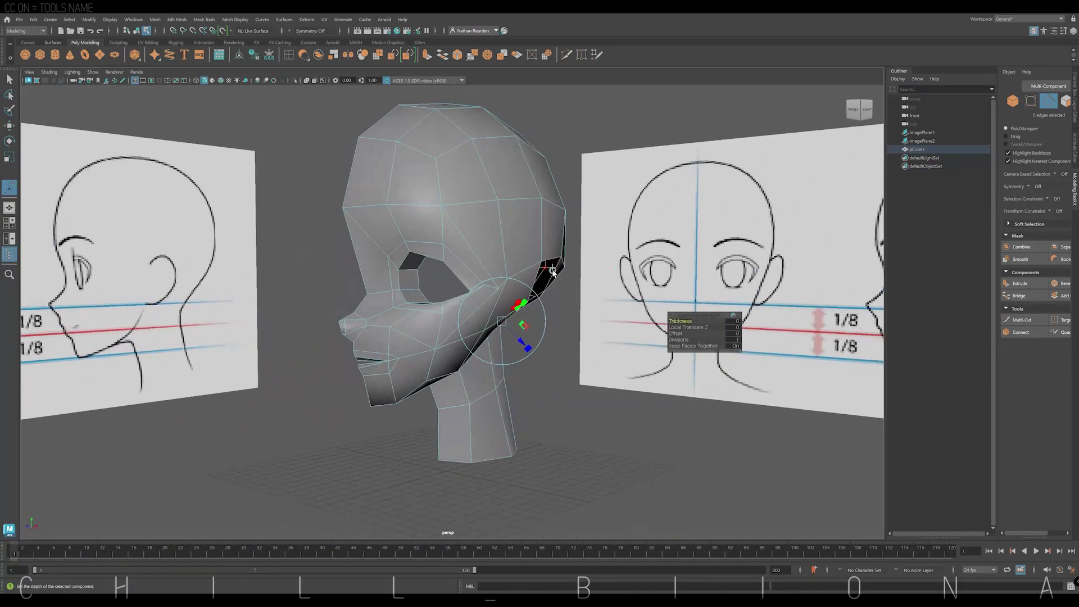
pyautogui.moveTo(553, 272); pyautogui.dragTo(557, 297)
pyautogui.press('e')
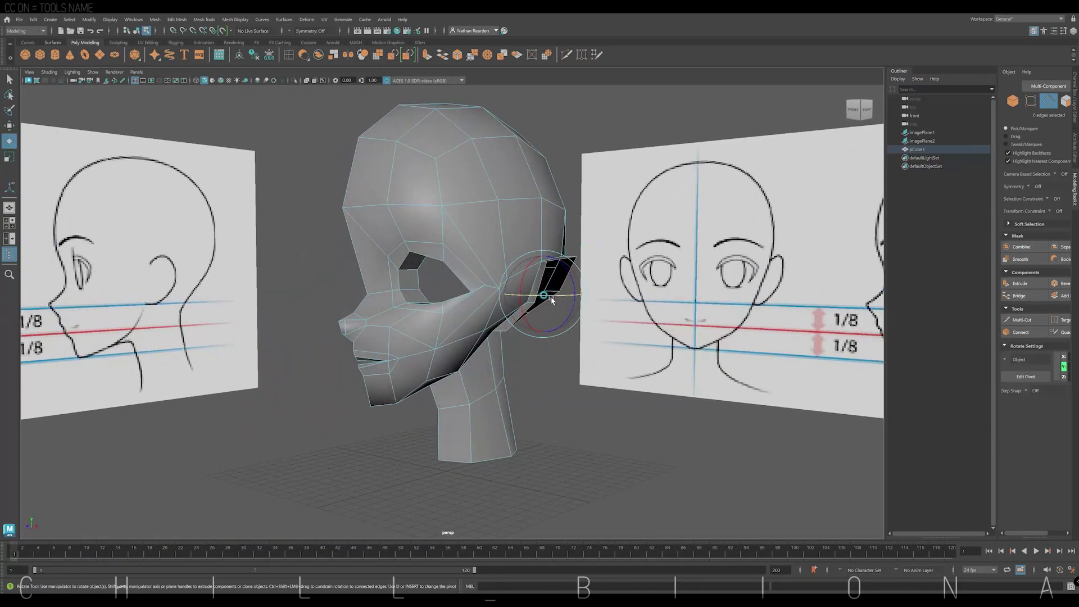
pyautogui.press('w')
# Step: Shift the extruded ear edges sideways in the front view toward the sketched ear
pyautogui.keyDown('alt'); pyautogui.moveTo(552, 301); pyautogui.dragTo(484, 307); pyautogui.keyUp('alt')
pyautogui.press('space')
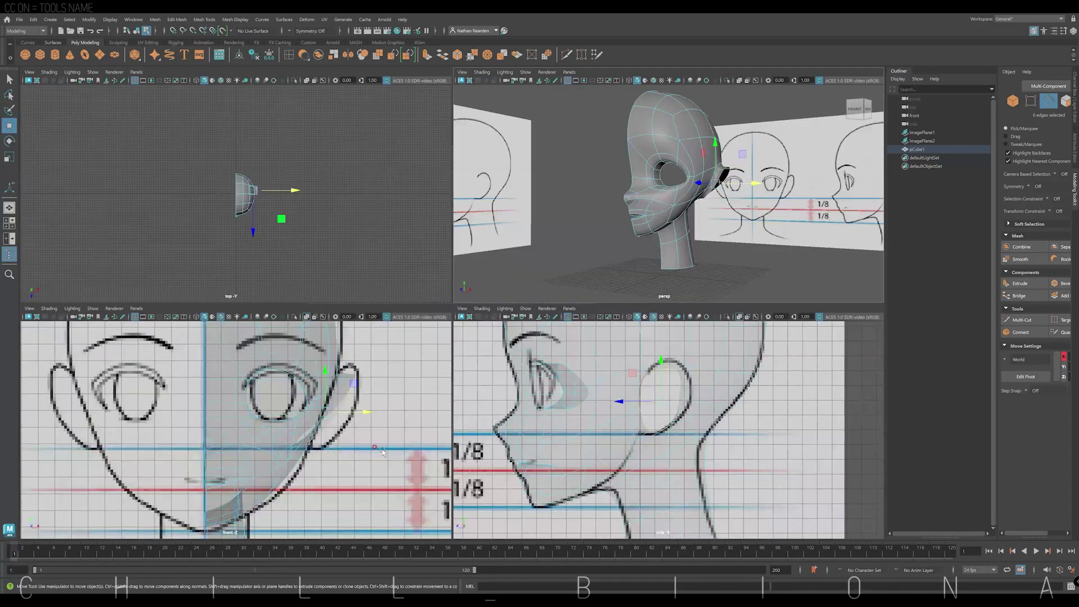
pyautogui.scroll(2, 382, 452)
pyautogui.moveTo(375, 412); pyautogui.dragTo(389, 413)
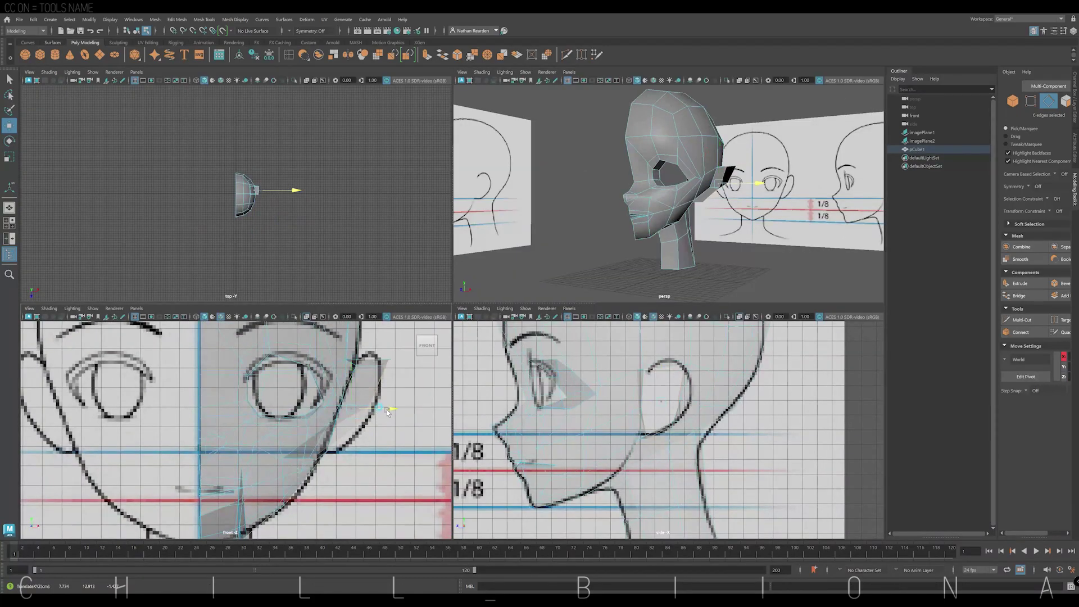
pyautogui.press('e')
pyautogui.press('w')
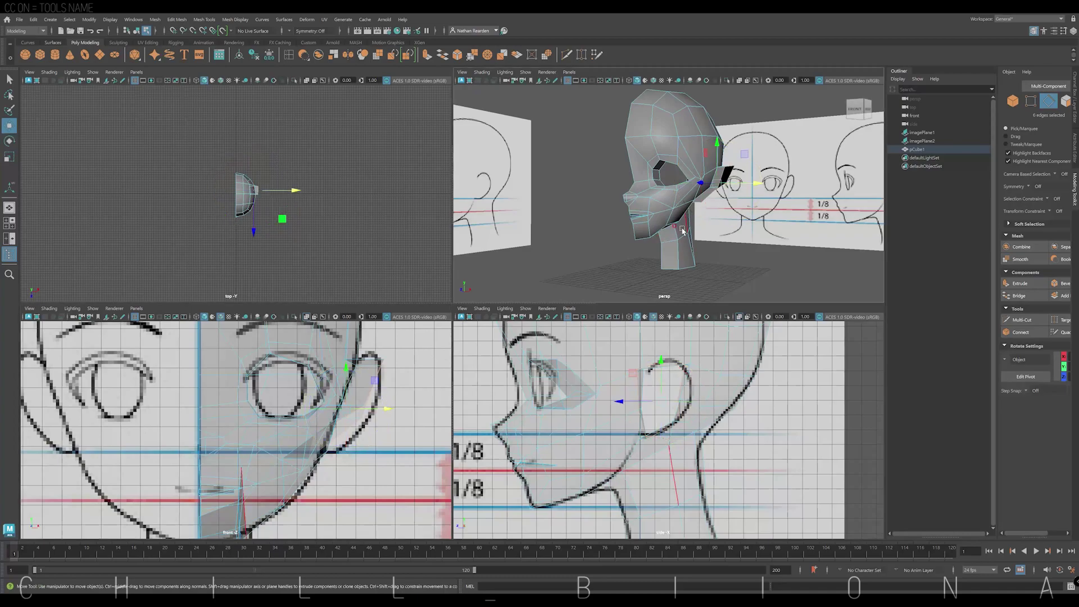
pyautogui.keyDown('alt'); pyautogui.moveTo(729, 174); pyautogui.dragTo(688, 198); pyautogui.keyUp('alt')
# Step: Push the vertices where the ear meets the head outward
pyautogui.moveTo(688, 198); pyautogui.dragTo(663, 198, button='right')
pyautogui.scroll(5, 687, 191)
pyautogui.moveTo(674, 169); pyautogui.dragTo(694, 183)
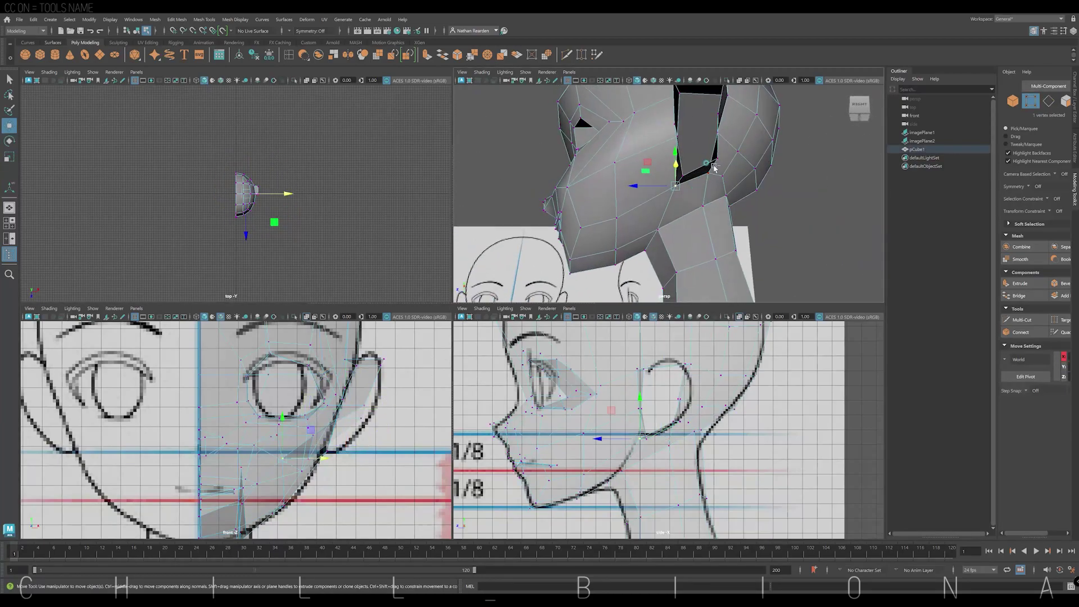
pyautogui.moveTo(336, 448)
pyautogui.mouseDown()
pyautogui.moveTo(372, 451)
pyautogui.moveTo(357, 436)
pyautogui.mouseUp()
pyautogui.click(313, 437)
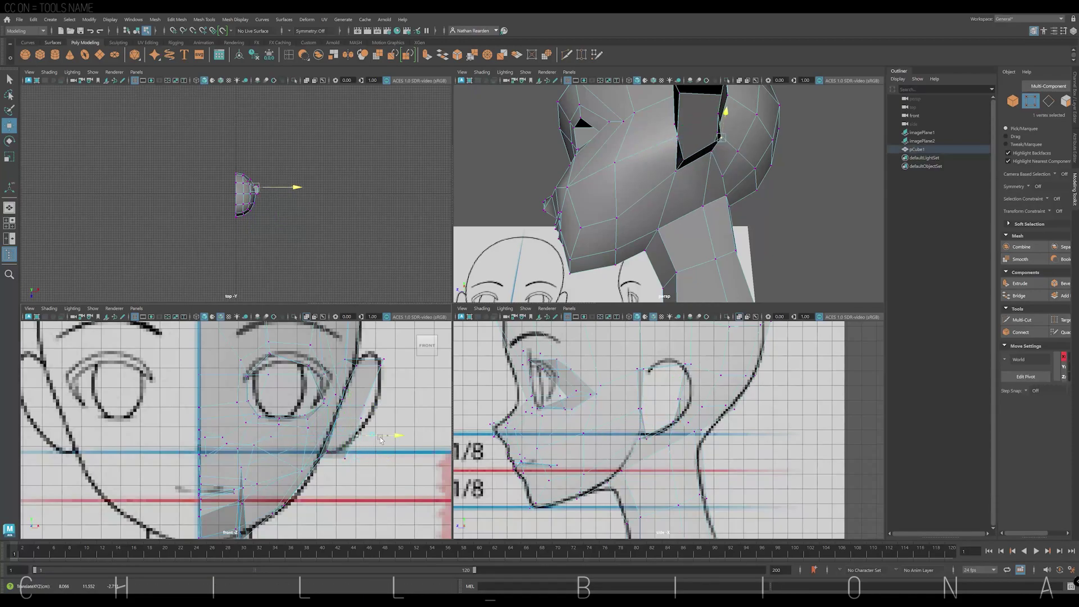
# Step: In the enlarged front view, move ear vertices and the upper ear edge onto the drawn outline
pyautogui.press('space')
pyautogui.scroll(-3, 596, 292)
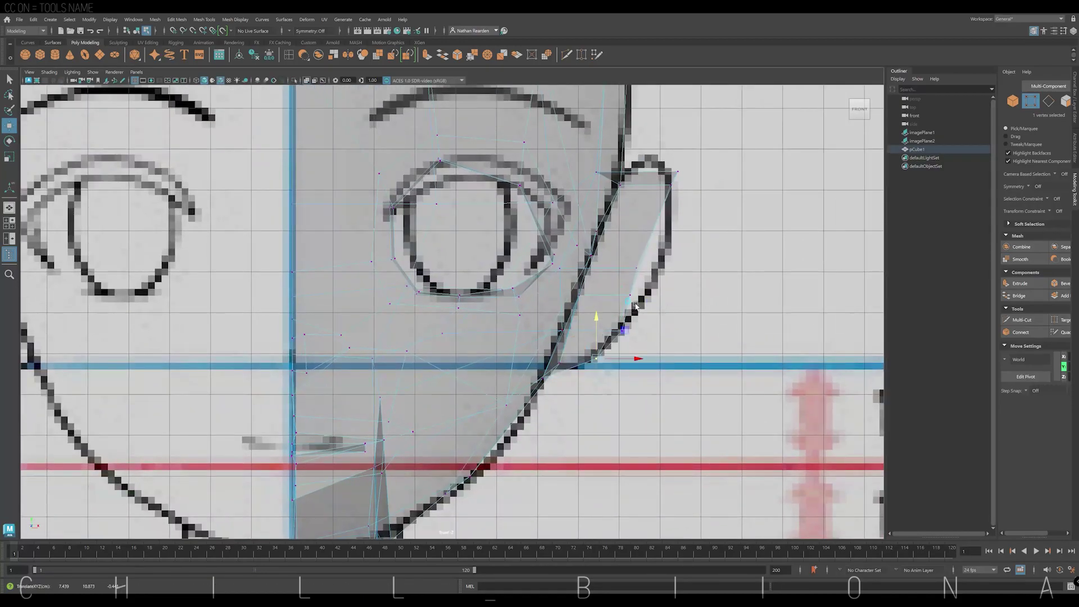
pyautogui.scroll(3, 618, 315)
pyautogui.moveTo(654, 314); pyautogui.dragTo(663, 309)
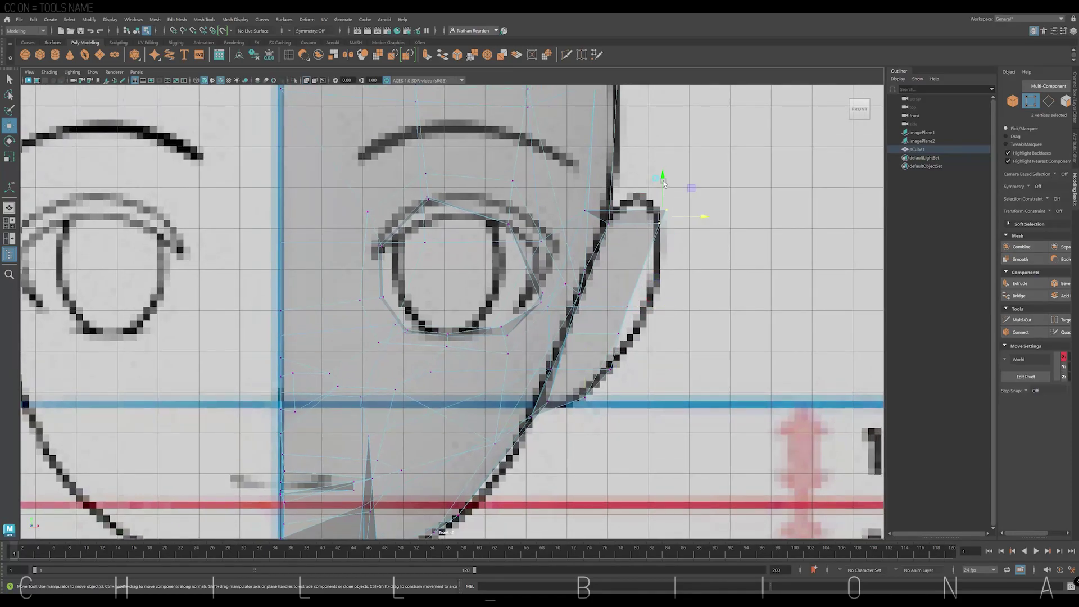
pyautogui.moveTo(666, 194); pyautogui.dragTo(689, 202)
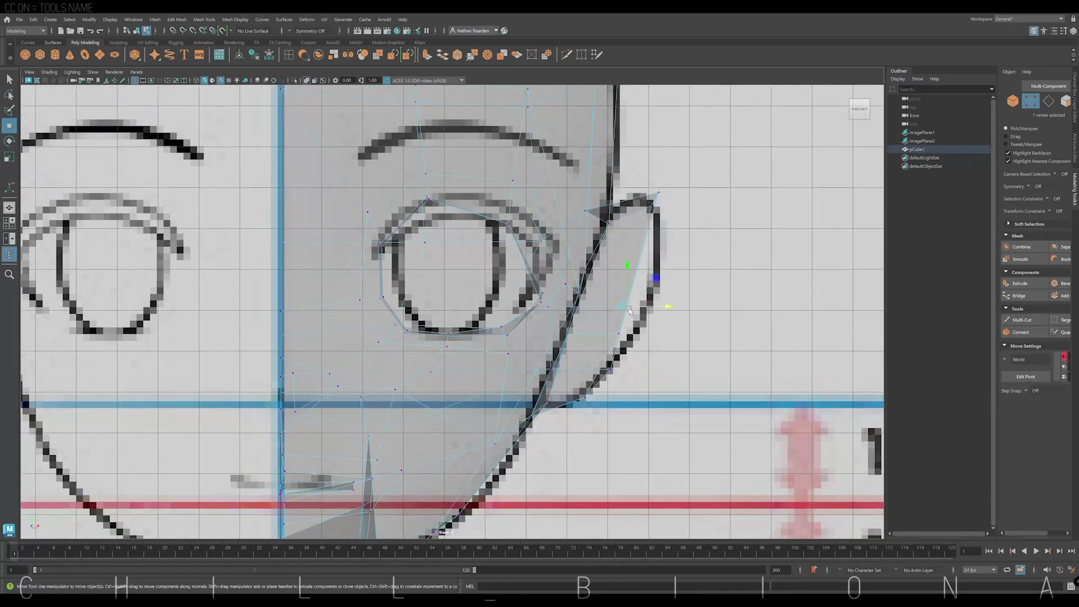
pyautogui.moveTo(629, 311); pyautogui.dragTo(669, 308)
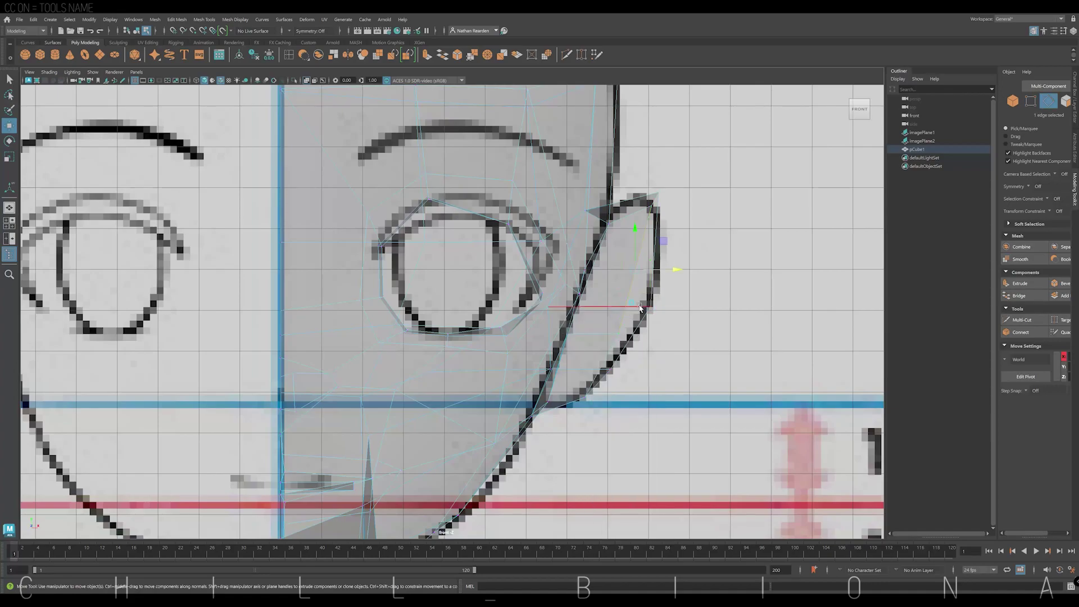
pyautogui.moveTo(641, 270); pyautogui.dragTo(647, 268)
# Step: Rotate the lower ear edge along the outline and select the ear's bottom vertex
pyautogui.press('e')
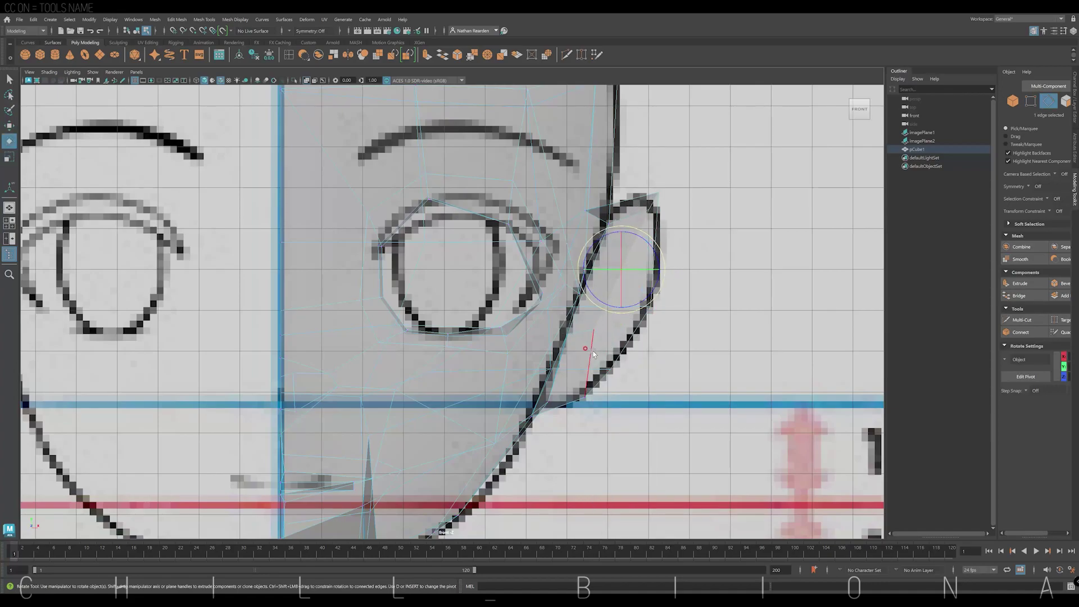
pyautogui.click(593, 354)
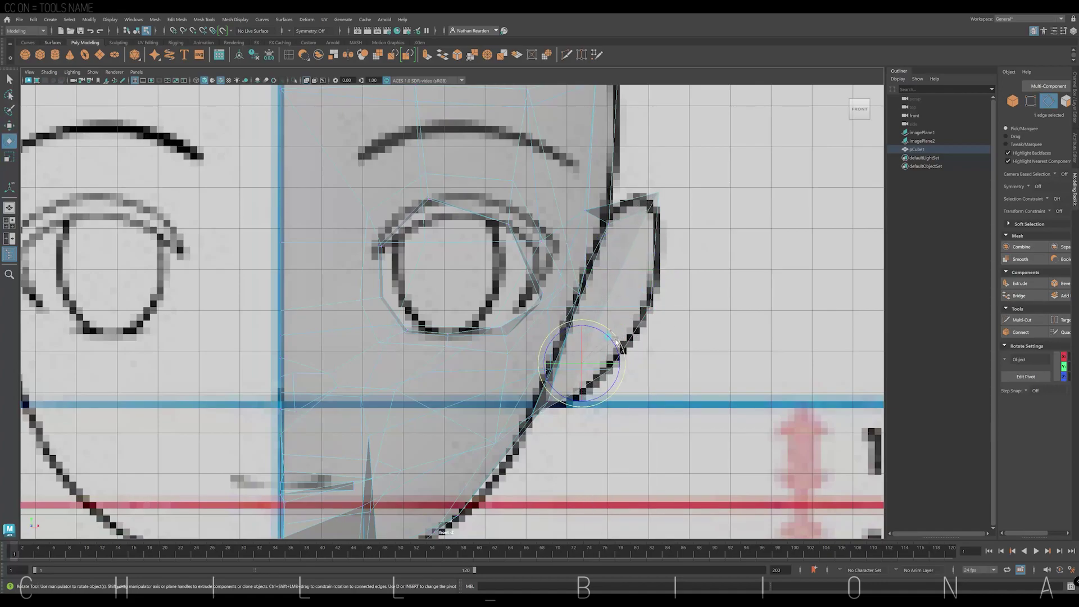
pyautogui.moveTo(582, 362); pyautogui.dragTo(559, 364, button='right')
pyautogui.click(570, 401)
pyautogui.press('w')
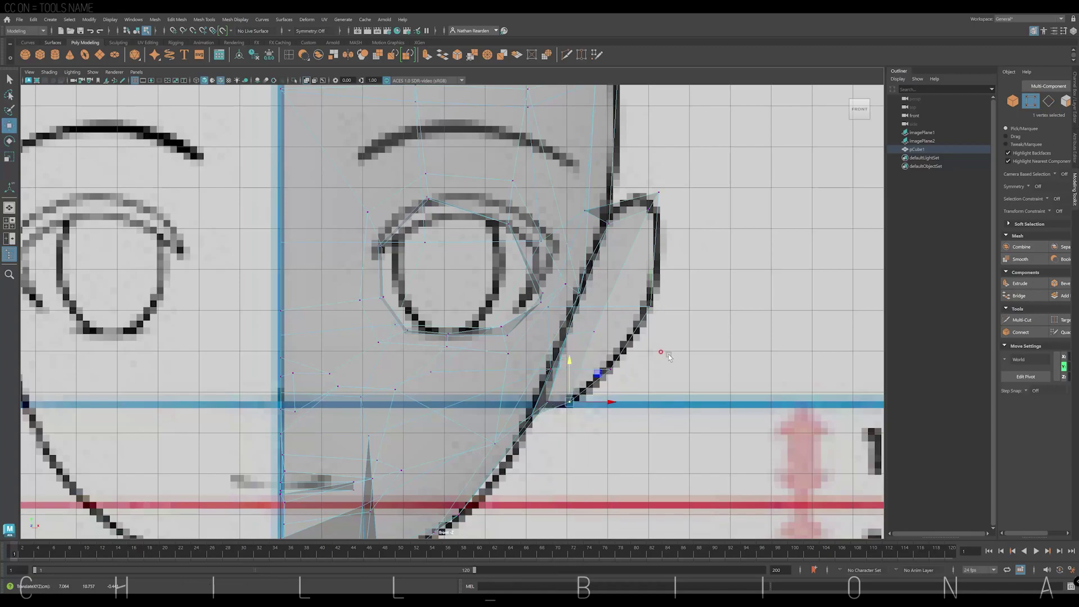
pyautogui.press('space')
pyautogui.press('space')
# Step: In the side view, widen the ear and move its upper and lower vertices onto the outline
pyautogui.moveTo(656, 272)
pyautogui.keyDown('alt'); pyautogui.mouseDown()
pyautogui.moveTo(637, 285)
pyautogui.moveTo(510, 240)
pyautogui.mouseUp(); pyautogui.keyUp('alt')
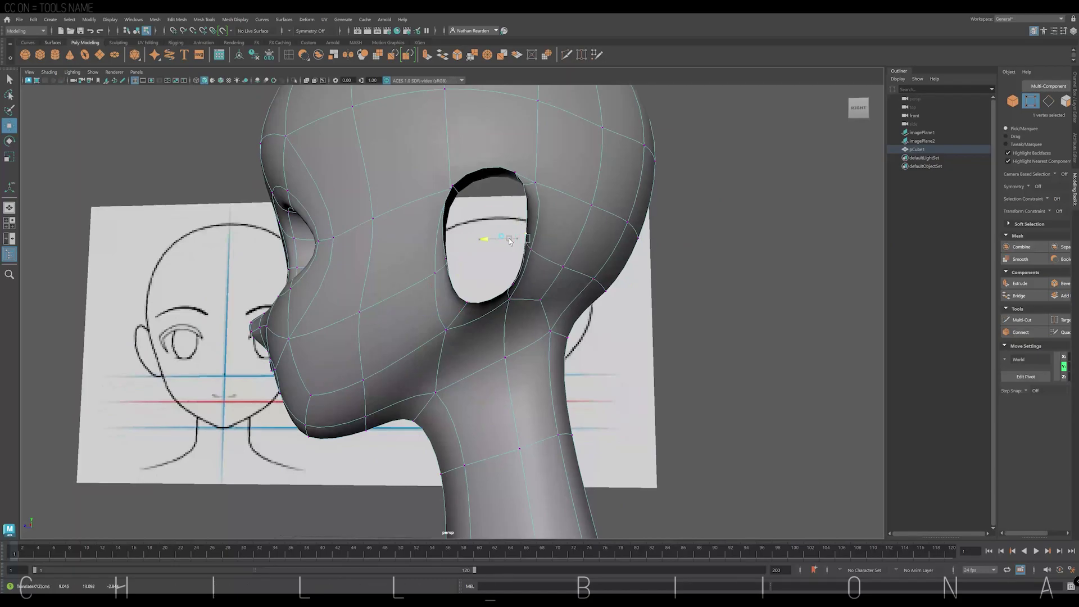
pyautogui.press('space')
pyautogui.press('space')
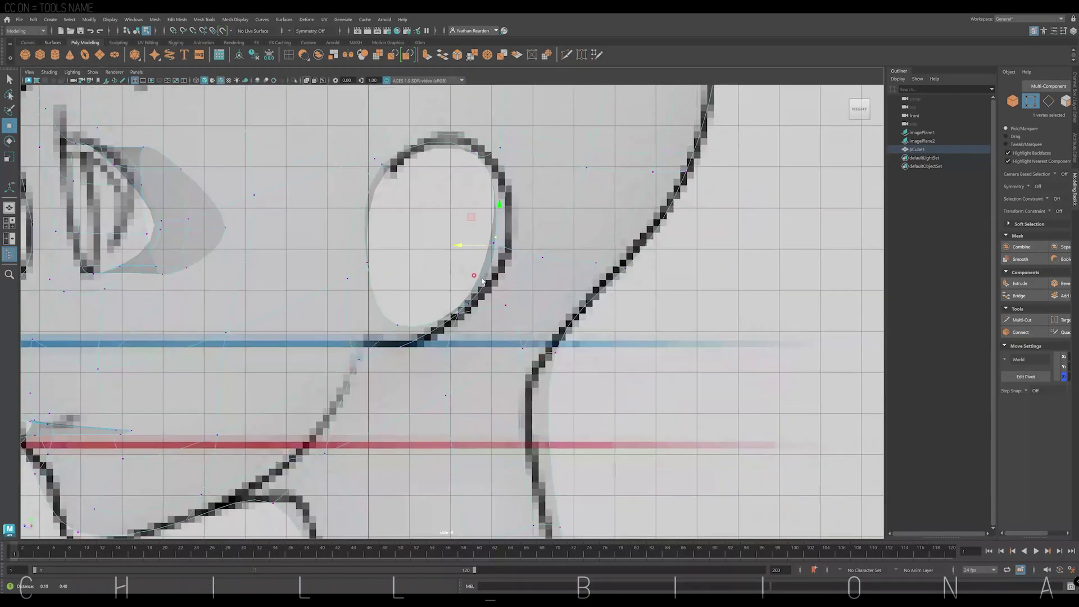
pyautogui.moveTo(475, 274); pyautogui.dragTo(489, 272)
pyautogui.click(511, 188)
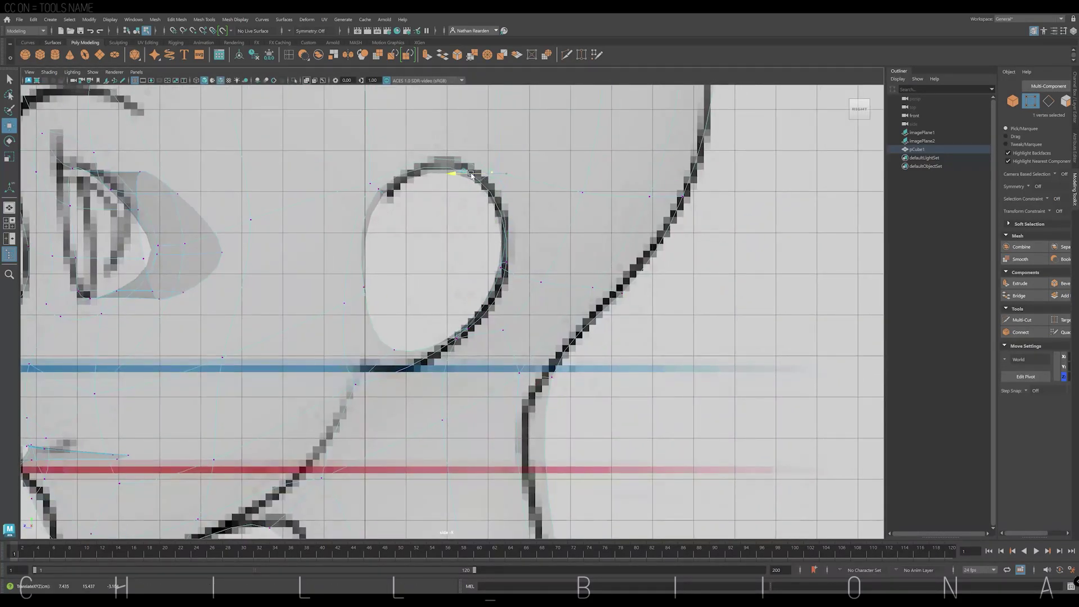
pyautogui.moveTo(396, 208); pyautogui.dragTo(347, 176)
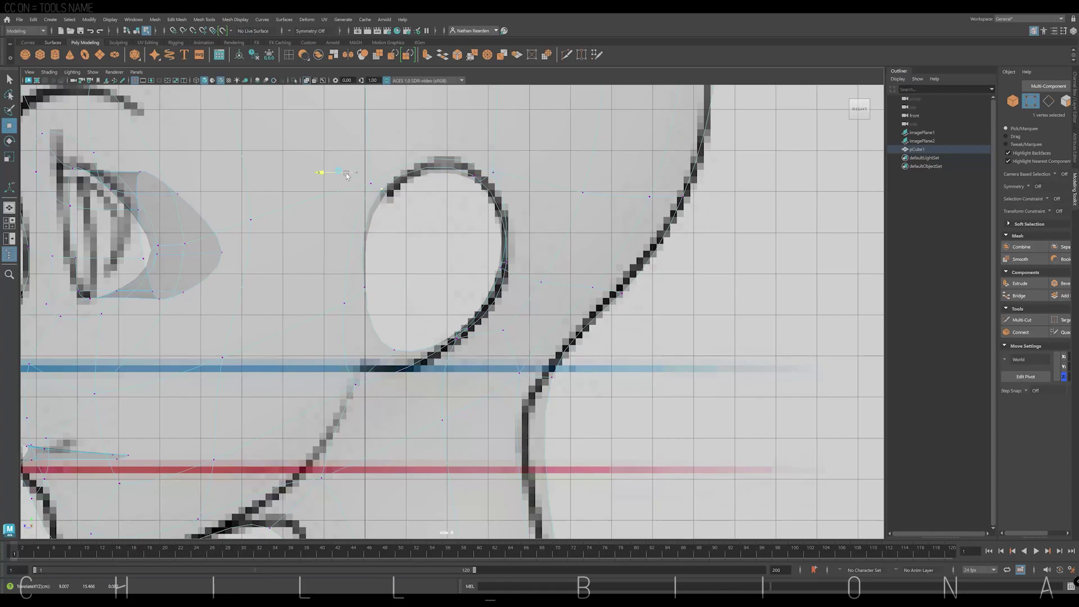
pyautogui.click(465, 340)
pyautogui.moveTo(465, 339); pyautogui.dragTo(447, 333)
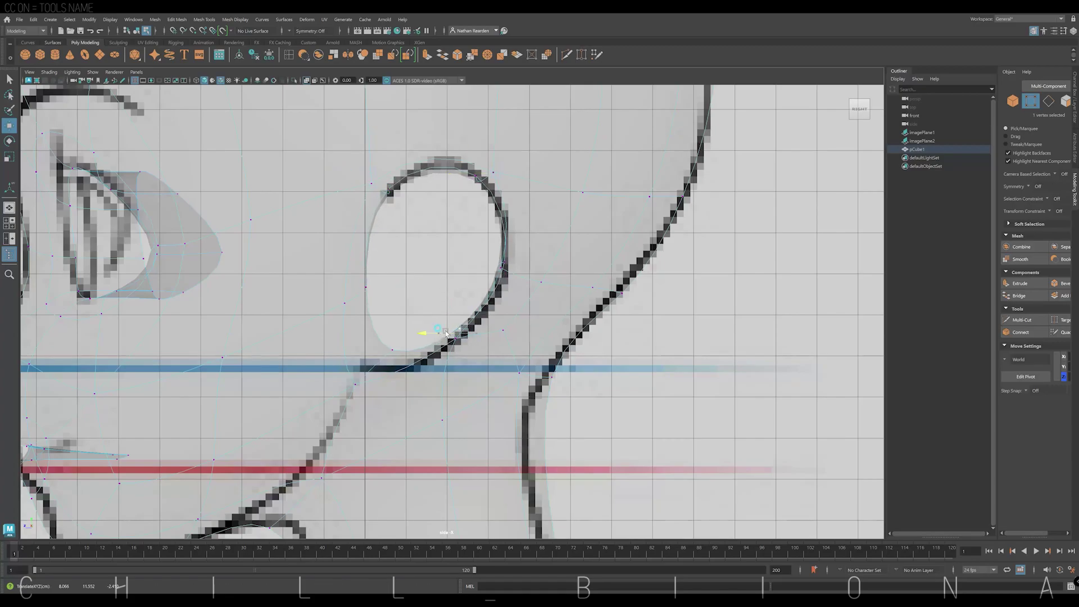
pyautogui.press('space')
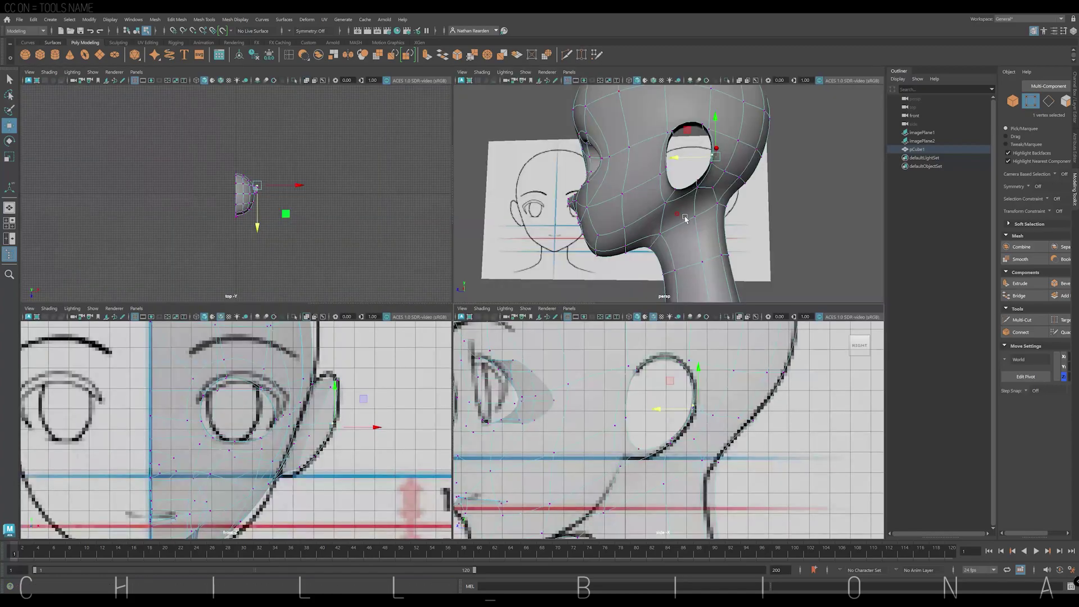
# Step: Extrude the ear border edges into a thick rim, shrink the opening and push it inward
pyautogui.keyDown('alt'); pyautogui.moveTo(685, 220); pyautogui.dragTo(711, 206); pyautogui.keyUp('alt')
pyautogui.press('space')
pyautogui.press('1')
pyautogui.moveTo(530, 253); pyautogui.dragTo(595, 262, button='right')
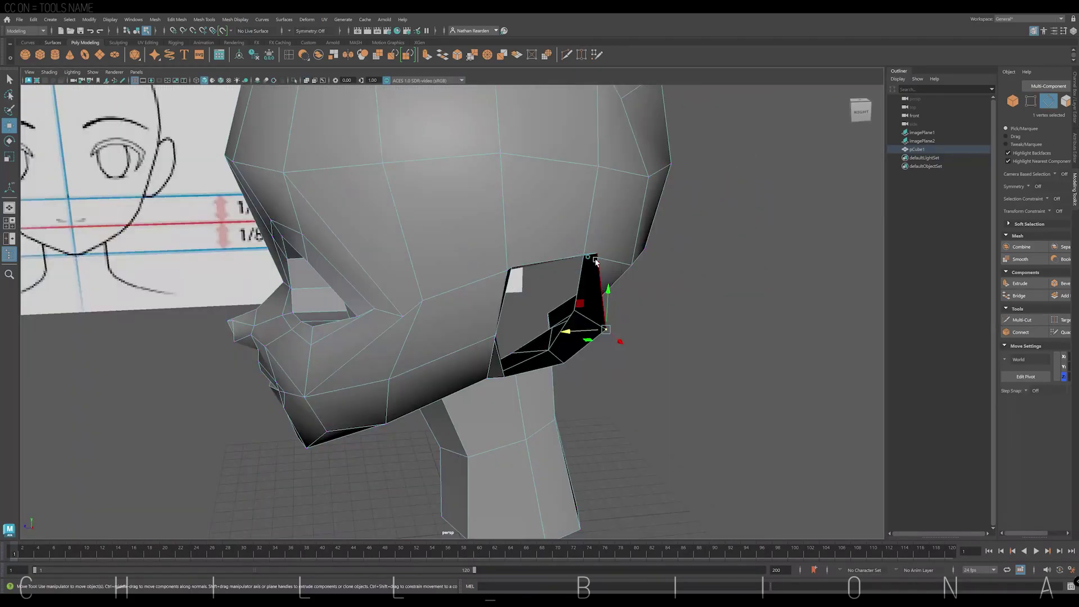
pyautogui.click(428, 55)
pyautogui.moveTo(686, 323)
pyautogui.mouseDown()
pyautogui.moveTo(555, 296)
pyautogui.moveTo(556, 277)
pyautogui.mouseUp()
pyautogui.press('r')
pyautogui.press('w')
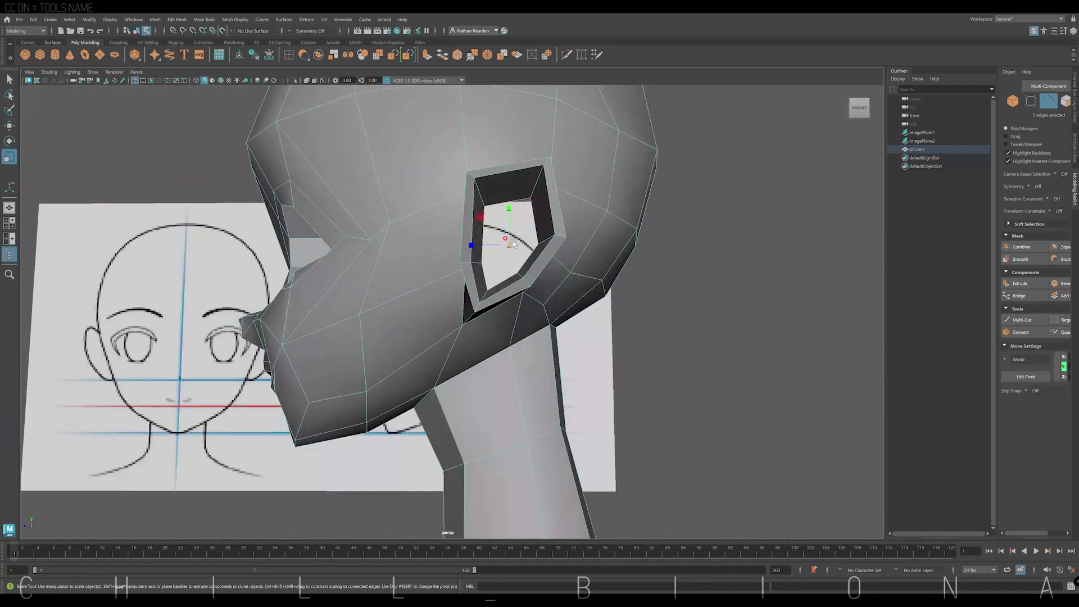
pyautogui.press('3')
pyautogui.moveTo(507, 240)
pyautogui.keyDown('alt'); pyautogui.mouseDown()
pyautogui.moveTo(587, 293)
pyautogui.moveTo(627, 293)
pyautogui.moveTo(649, 310)
pyautogui.moveTo(461, 143)
pyautogui.mouseUp(); pyautogui.keyUp('alt')
pyautogui.press('w')
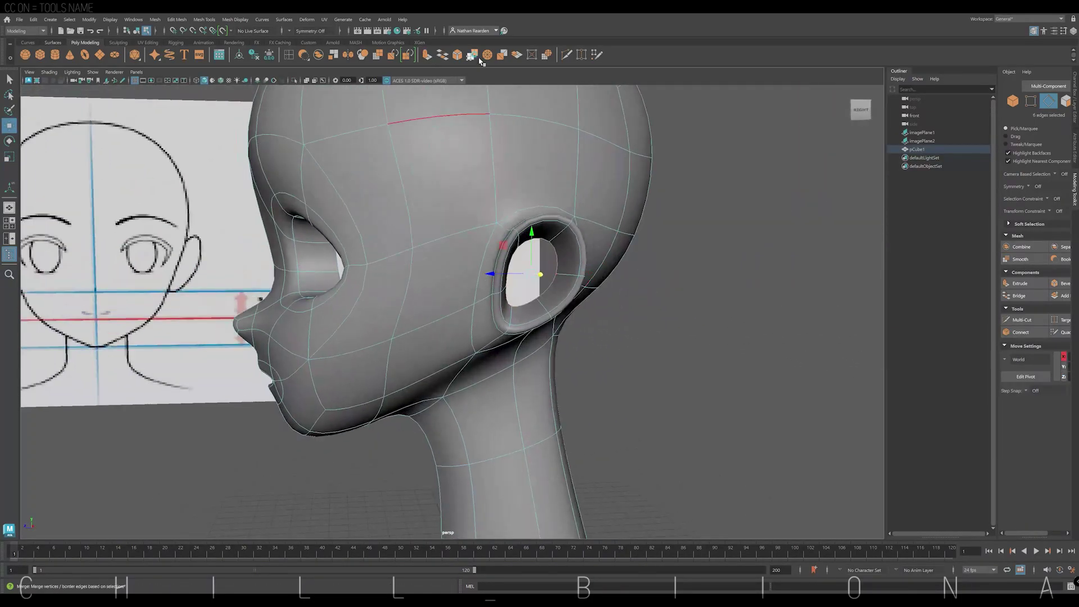
# Step: Fill the ear hole with a face and extrude that face inward
pyautogui.click(472, 55)
pyautogui.press('F9')
pyautogui.keyDown('alt'); pyautogui.moveTo(540, 236); pyautogui.dragTo(557, 245); pyautogui.keyUp('alt')
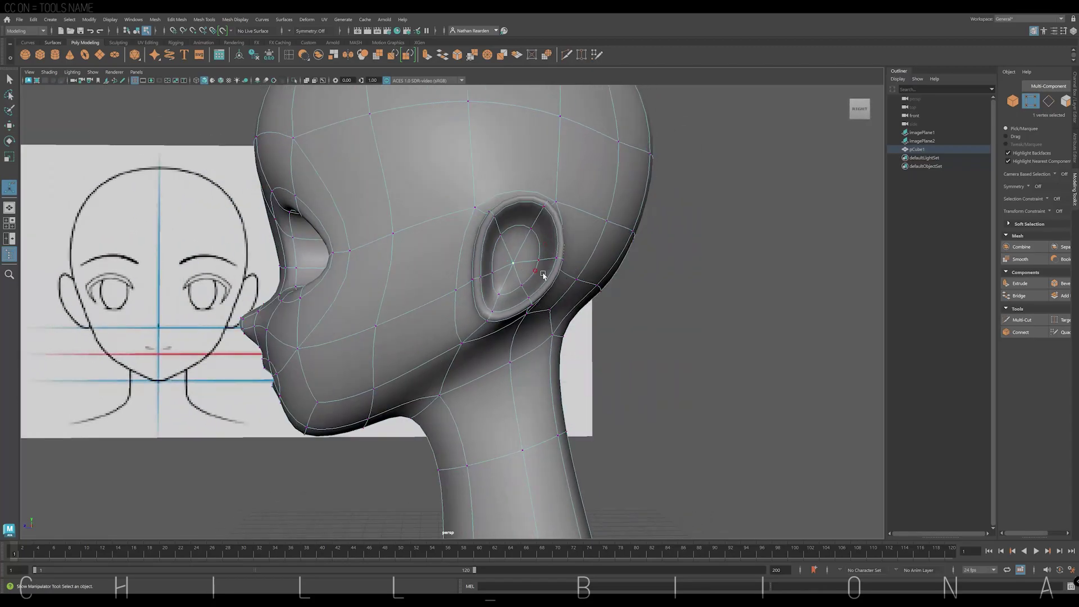
pyautogui.moveTo(500, 255); pyautogui.dragTo(500, 293, button='right')
pyautogui.click(513, 265)
pyautogui.click(427, 54)
pyautogui.moveTo(513, 250)
pyautogui.mouseDown()
pyautogui.moveTo(551, 276)
pyautogui.moveTo(636, 289)
pyautogui.moveTo(563, 233)
pyautogui.moveTo(464, 226)
pyautogui.moveTo(366, 242)
pyautogui.moveTo(350, 298)
pyautogui.moveTo(332, 315)
pyautogui.moveTo(482, 264)
pyautogui.mouseUp()
# Step: Squash the extruded ear face vertically and scale an edge on the ear rim
pyautogui.press('w')
pyautogui.click(473, 232)
pyautogui.press('r')
pyautogui.press('w')
pyautogui.scroll(3, 343, 312)
pyautogui.click(318, 256)
pyautogui.press('r')
# Step: Shift the ear's front face forward and select a vertex at the ear's base
pyautogui.moveTo(482, 265); pyautogui.dragTo(483, 292, button='right')
pyautogui.click(523, 270)
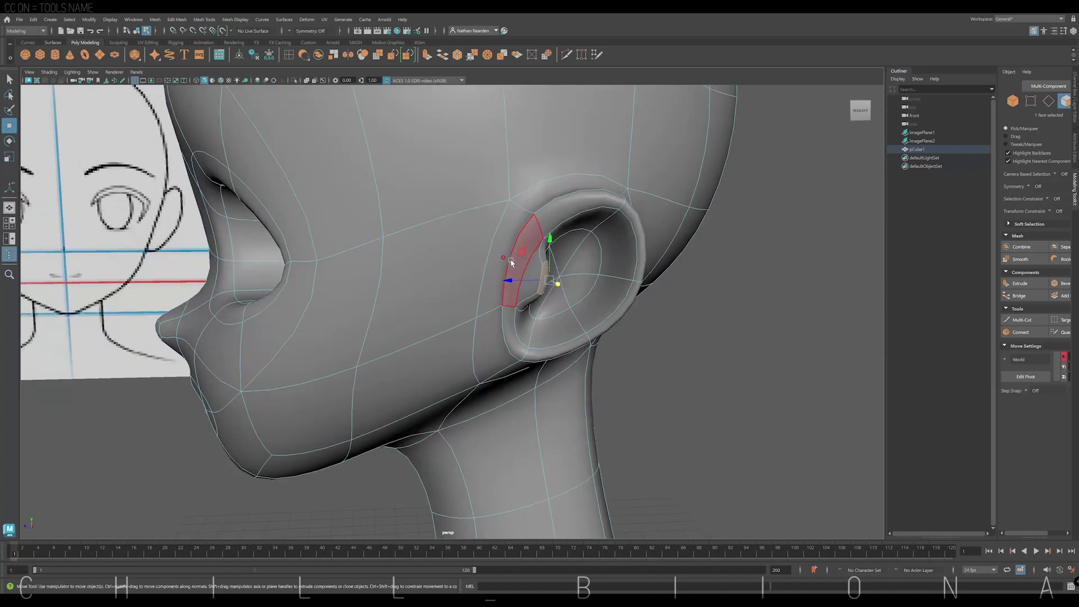
pyautogui.press('w')
pyautogui.keyDown('alt'); pyautogui.moveTo(534, 281); pyautogui.dragTo(593, 277); pyautogui.keyUp('alt')
pyautogui.press('F9')
pyautogui.scroll(-3, 593, 277)
pyautogui.click(529, 337)
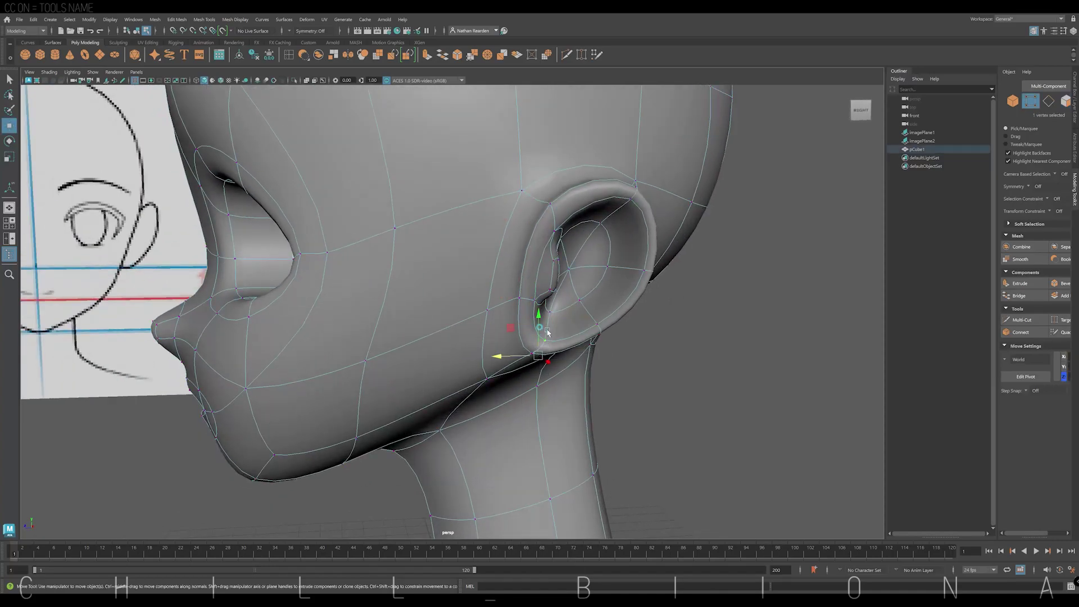
# Step: Raise an ear base vertex, checking it with the smooth preview toggled off and on
pyautogui.moveTo(528, 338)
pyautogui.keyDown('alt'); pyautogui.mouseDown()
pyautogui.moveTo(658, 337)
pyautogui.moveTo(494, 229)
pyautogui.moveTo(474, 284)
pyautogui.moveTo(477, 174)
pyautogui.moveTo(578, 231)
pyautogui.moveTo(540, 216)
pyautogui.moveTo(569, 143)
pyautogui.mouseUp(); pyautogui.keyUp('alt')
pyautogui.press('1')
pyautogui.click(434, 225)
pyautogui.press('3')
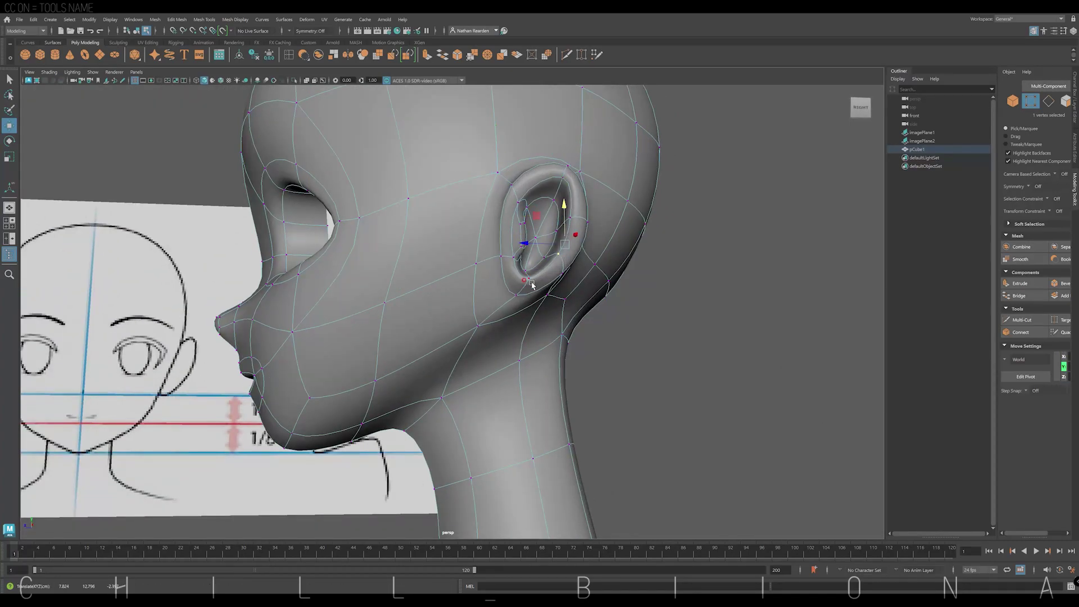
pyautogui.keyDown('alt'); pyautogui.moveTo(498, 309); pyautogui.dragTo(579, 256); pyautogui.keyUp('alt')
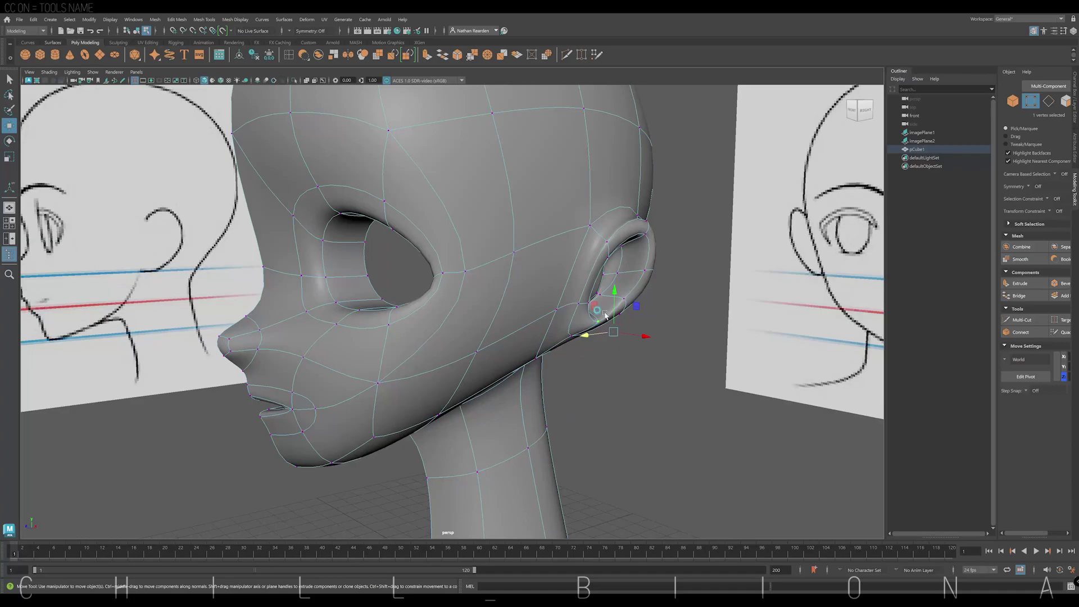
pyautogui.moveTo(606, 316)
pyautogui.mouseDown()
pyautogui.moveTo(619, 313)
pyautogui.moveTo(542, 337)
pyautogui.mouseUp()
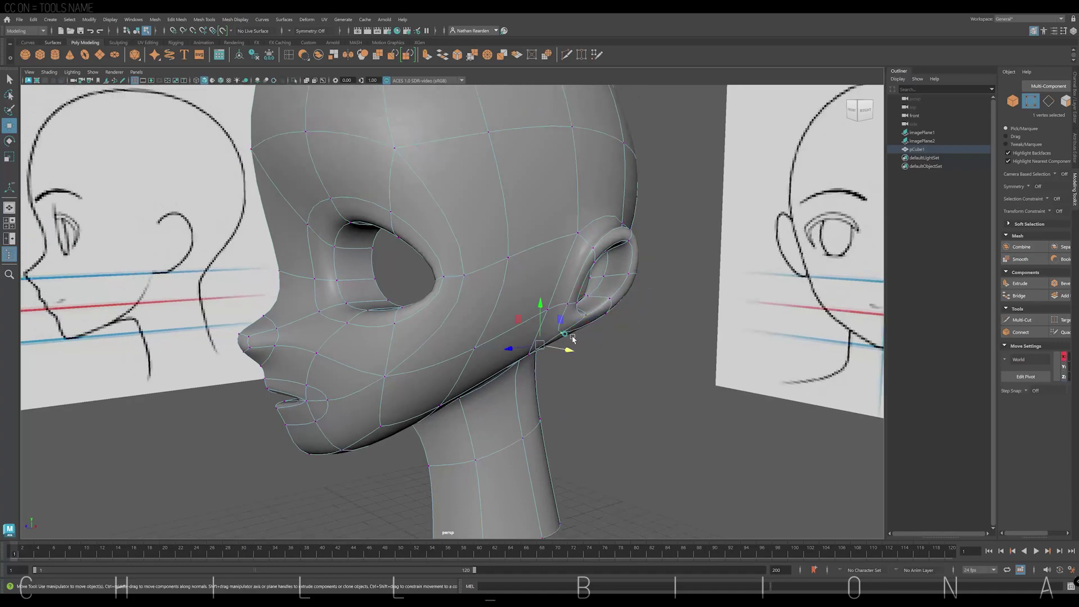
# Step: Bevel the edge loop around the ear, then pick jaw and inner-ear edges to adjust
pyautogui.press('F10')
pyautogui.doubleClick(590, 240)
pyautogui.click(465, 57)
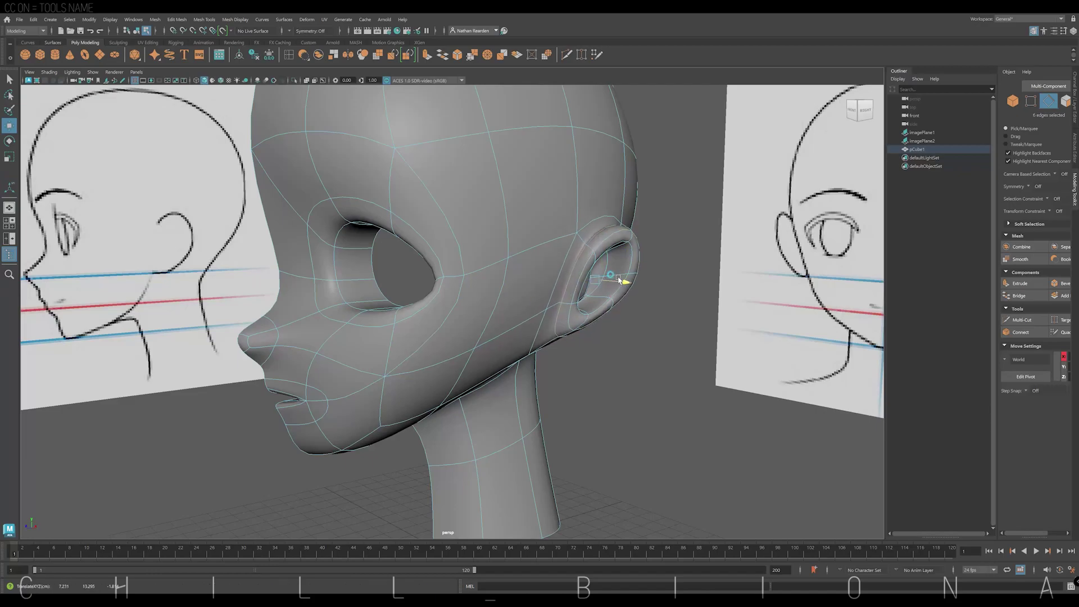
pyautogui.press('r')
pyautogui.click(561, 336)
pyautogui.press('w')
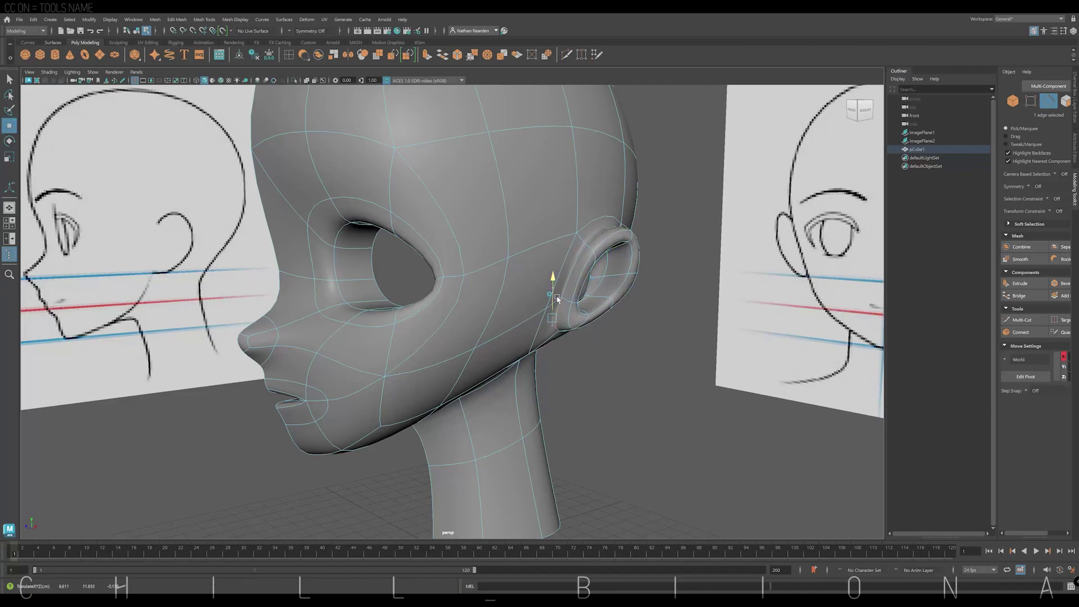
pyautogui.moveTo(560, 335)
pyautogui.keyDown('alt'); pyautogui.mouseDown()
pyautogui.moveTo(515, 295)
pyautogui.moveTo(495, 236)
pyautogui.moveTo(555, 278)
pyautogui.moveTo(523, 292)
pyautogui.moveTo(484, 337)
pyautogui.moveTo(493, 313)
pyautogui.mouseUp(); pyautogui.keyUp('alt')
pyautogui.click(495, 233)
pyautogui.press('F9')
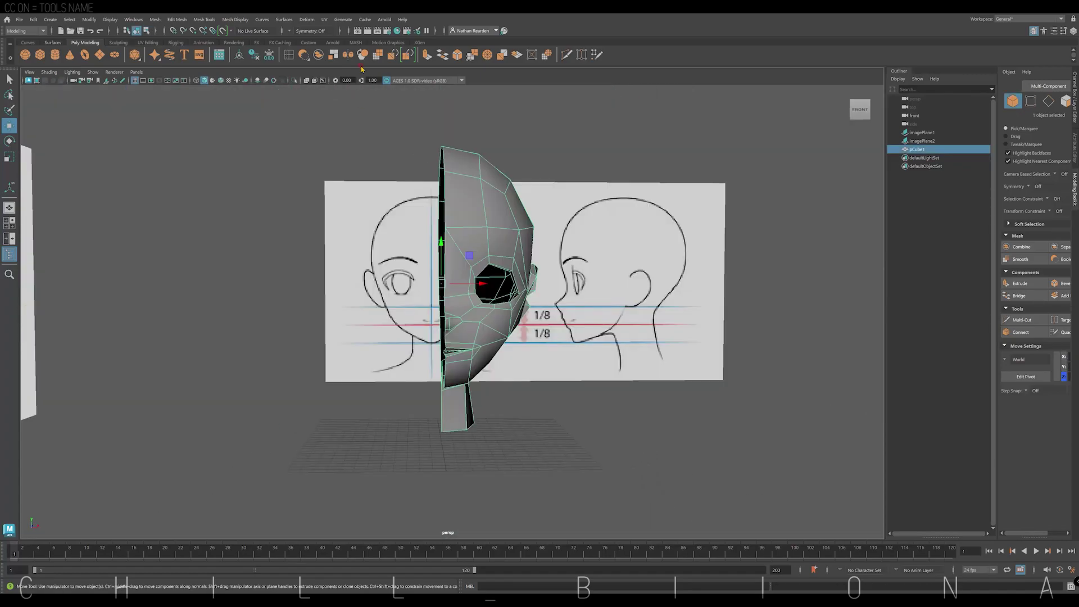
# Step: Mirror the half head across the object axis with a merge threshold to weld the centre
pyautogui.click(349, 55)
pyautogui.moveTo(695, 334); pyautogui.dragTo(756, 365, button='middle')
pyautogui.click(688, 358)
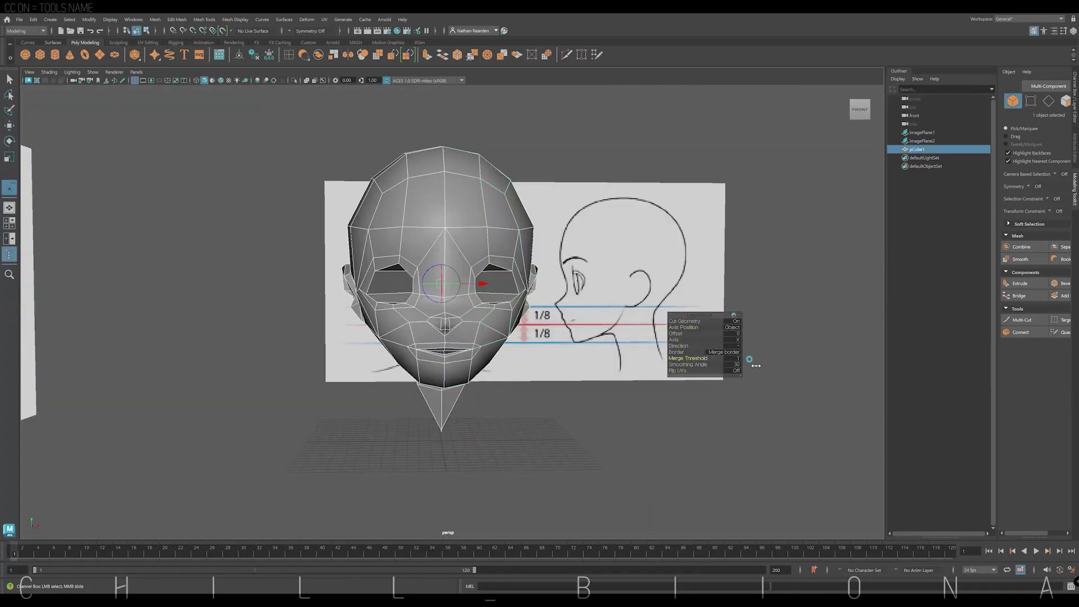
pyautogui.press('Return')
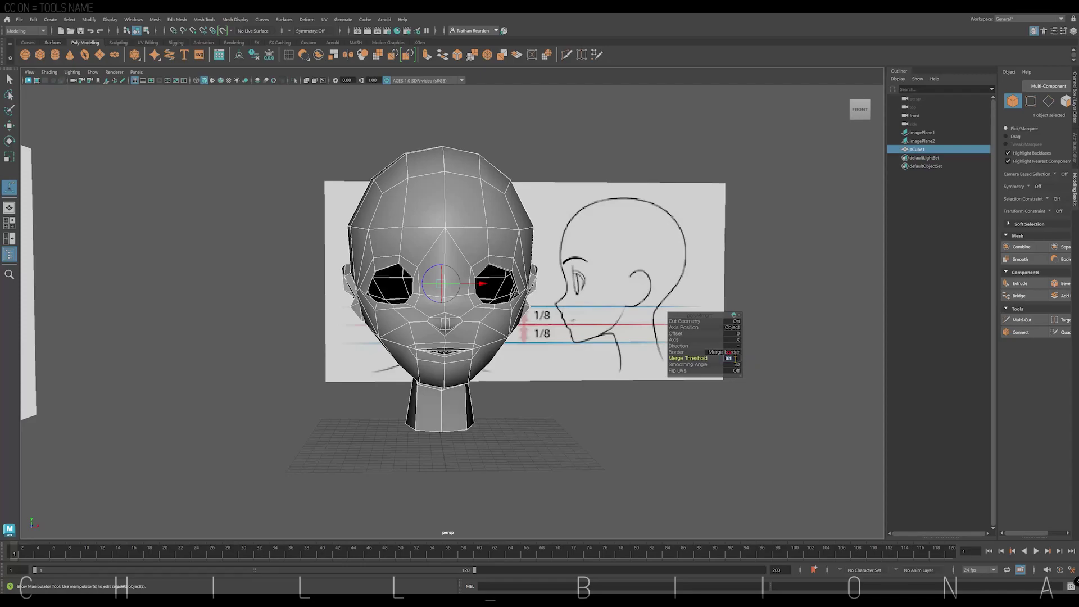
# Step: Enable Object X symmetry and nudge the under-eye edges slightly outward in the front view
pyautogui.press('space')
pyautogui.press('space')
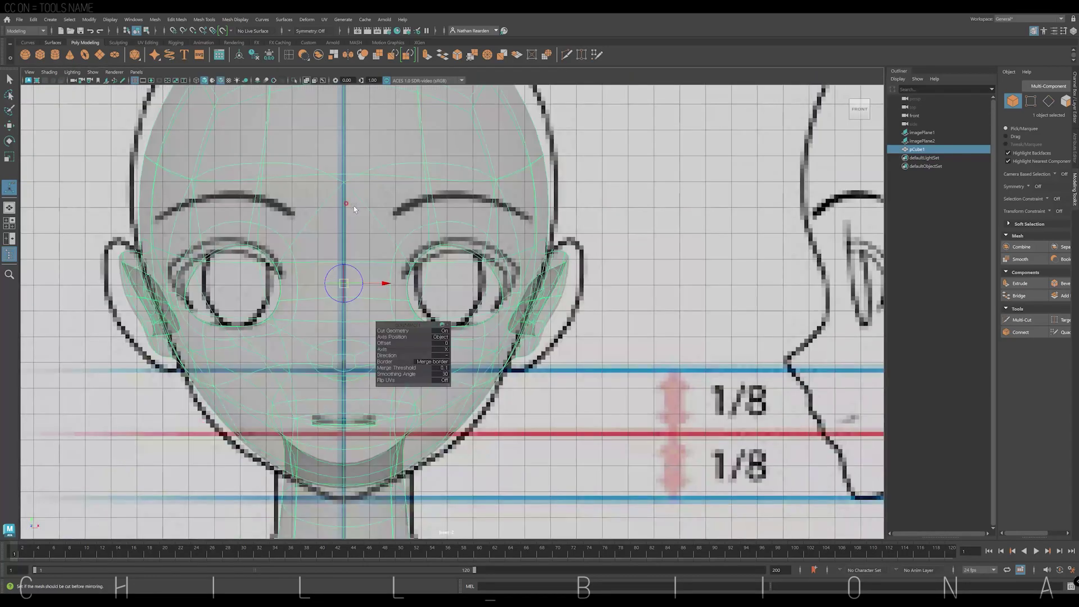
pyautogui.click(292, 31)
pyautogui.click(298, 49)
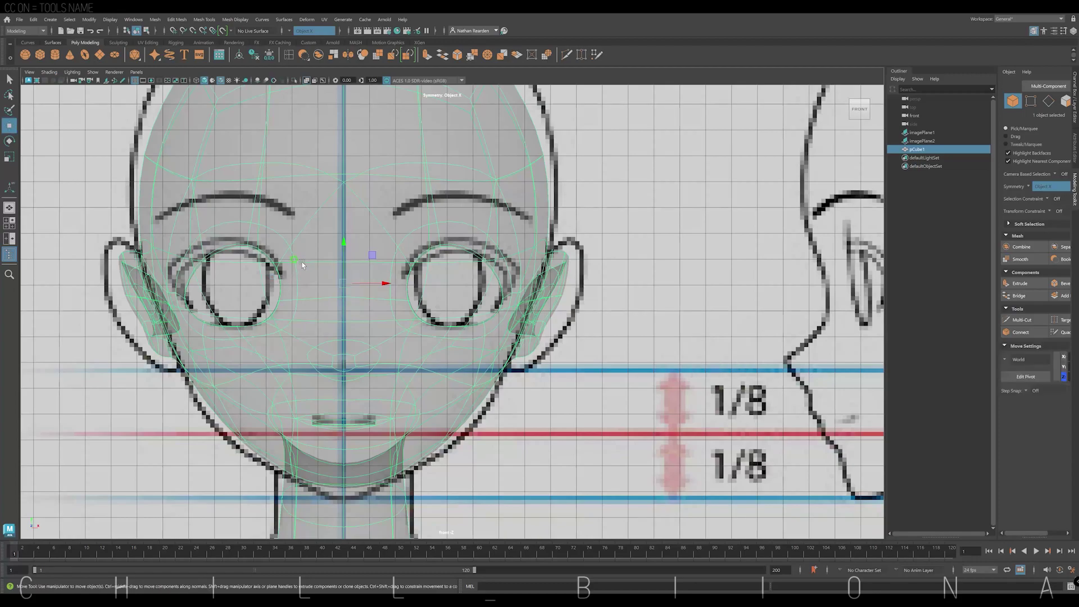
pyautogui.moveTo(279, 282); pyautogui.dragTo(304, 247, button='right')
pyautogui.press('w')
pyautogui.click(437, 289)
pyautogui.moveTo(437, 288); pyautogui.dragTo(441, 289)
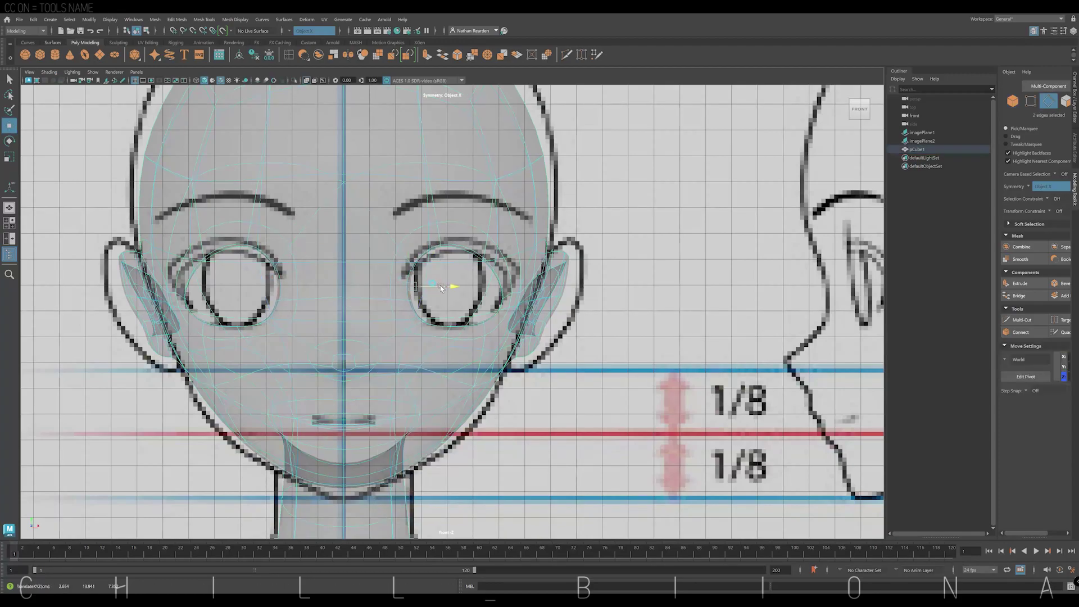
pyautogui.click(518, 314)
# Step: Select edges along the ear and at the lips in the enlarged perspective view
pyautogui.press('space')
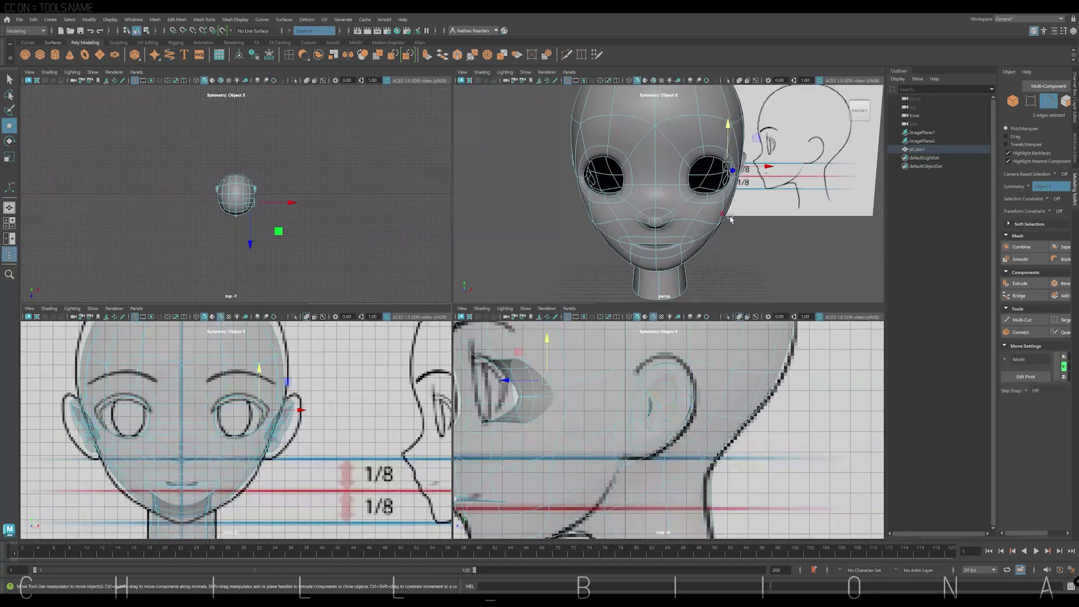
pyautogui.scroll(3, 669, 194)
pyautogui.scroll(3, 338, 356)
pyautogui.scroll(3, 338, 355)
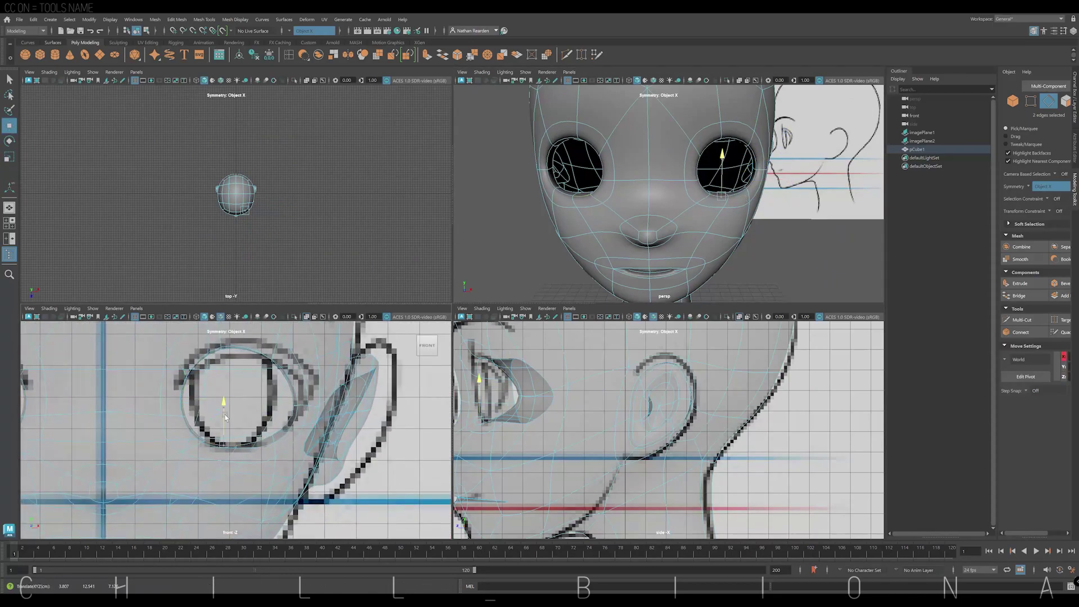
pyautogui.click(326, 404)
pyautogui.press('space')
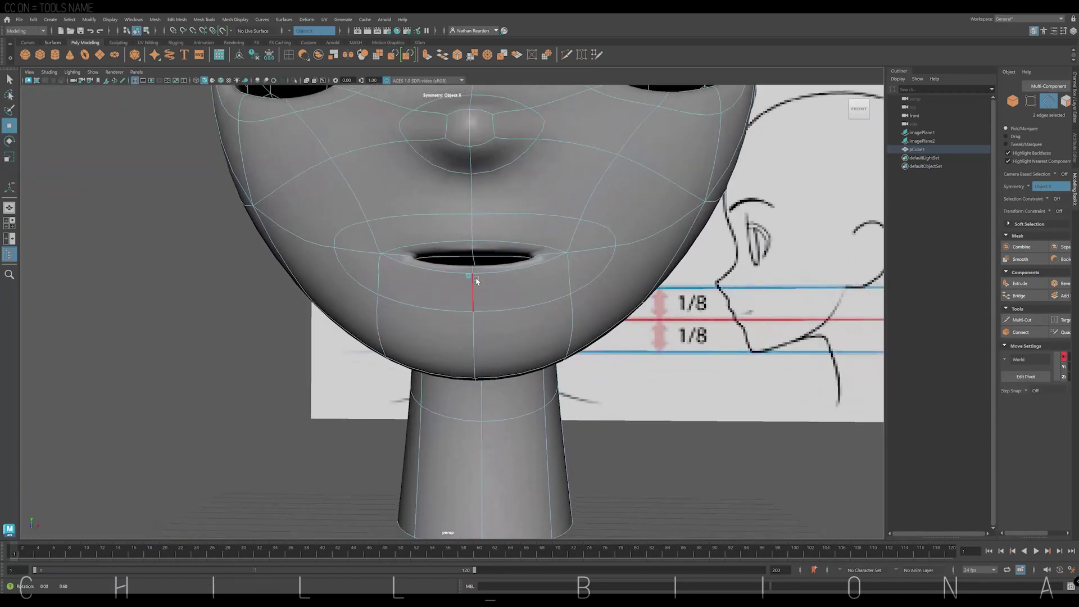
pyautogui.click(571, 272)
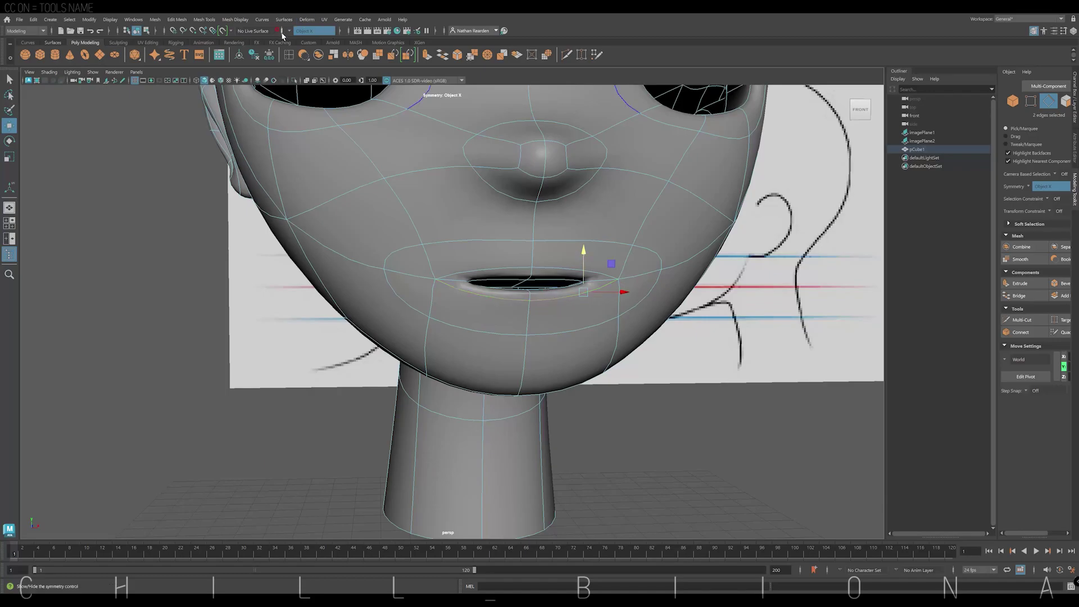
# Step: Turn symmetry off and chamfer the centre lip vertex into several points
pyautogui.click(282, 31)
pyautogui.click(308, 42)
pyautogui.moveTo(531, 304); pyautogui.dragTo(506, 303, button='right')
pyautogui.click(549, 315)
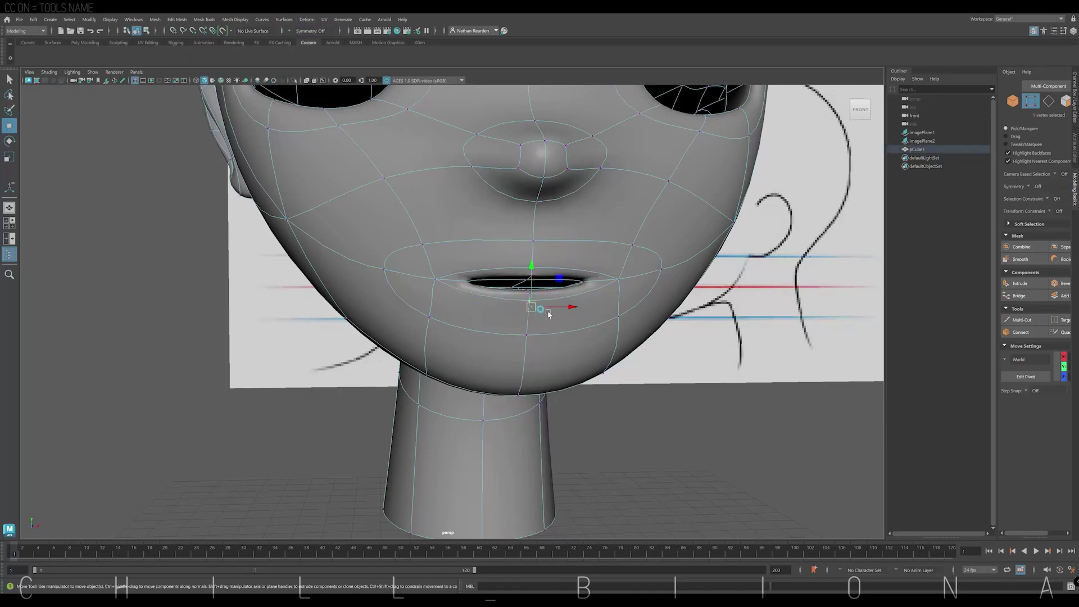
pyautogui.click(73, 42)
pyautogui.click(471, 58)
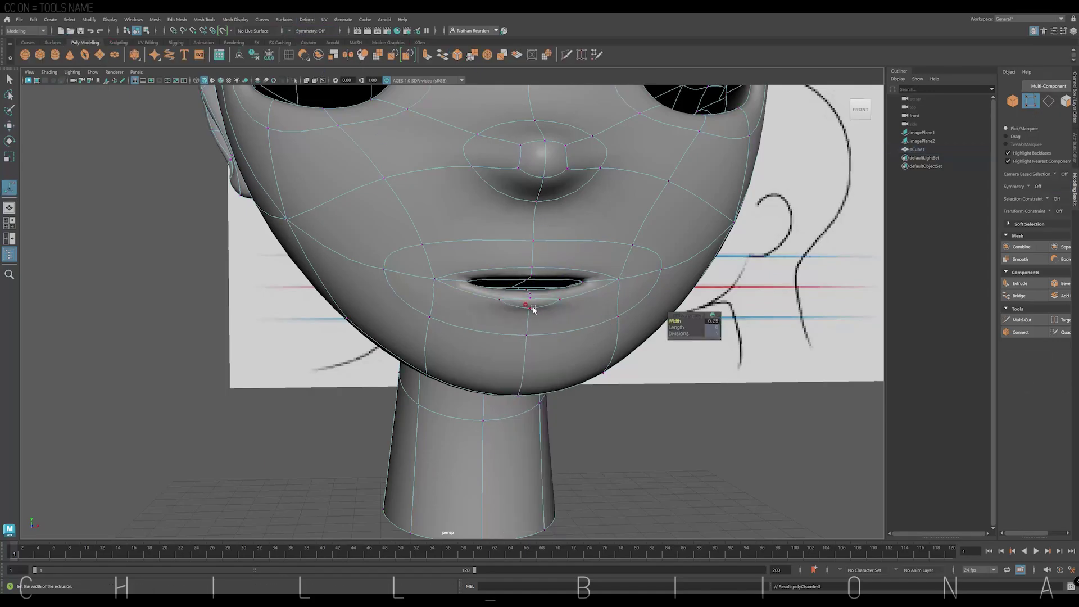
# Step: Scale the new lip vertices apart horizontally along X
pyautogui.click(530, 286)
pyautogui.press('w')
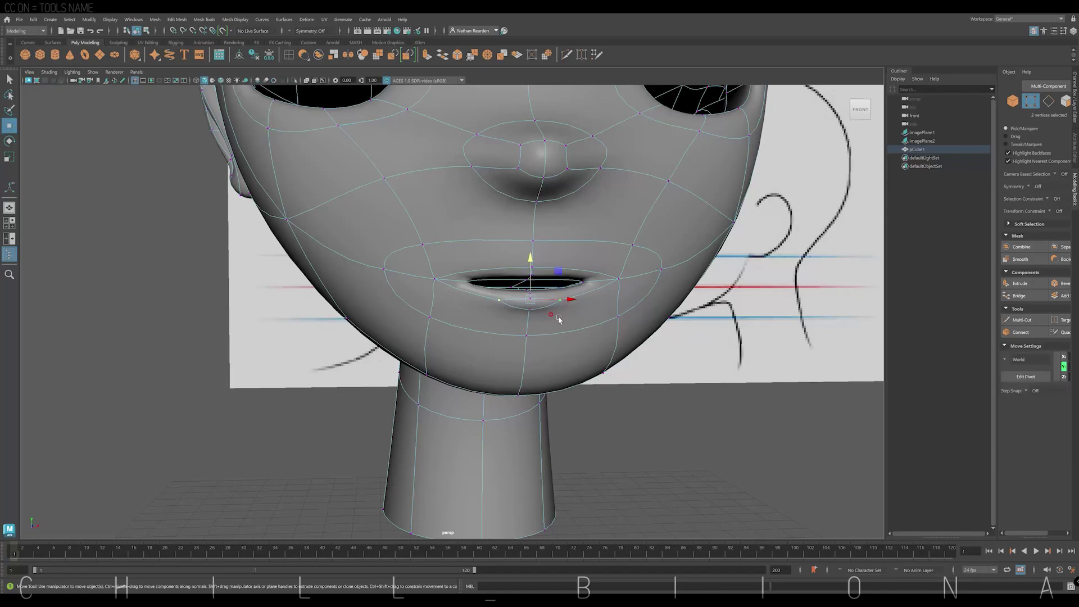
pyautogui.press('r')
pyautogui.moveTo(571, 299)
pyautogui.mouseDown()
pyautogui.moveTo(611, 298)
pyautogui.moveTo(559, 311)
pyautogui.moveTo(581, 335)
pyautogui.mouseUp()
pyautogui.press('w')
# Step: Move the lower lip vertex up into place
pyautogui.rightClick(507, 291)
pyautogui.click(467, 289)
pyautogui.press('r')
pyautogui.click(524, 365)
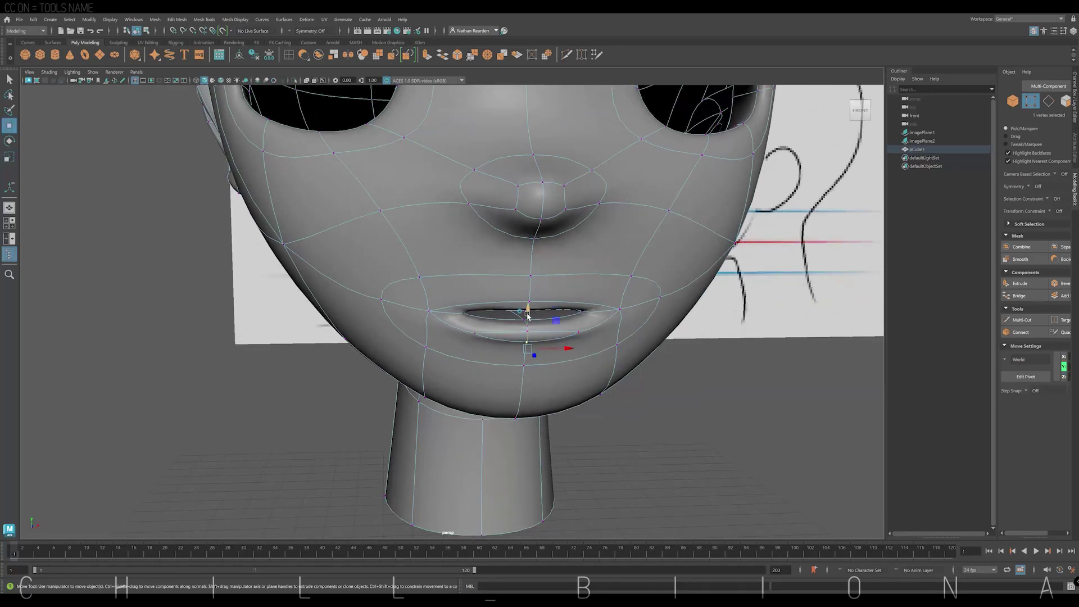
pyautogui.moveTo(512, 344); pyautogui.dragTo(512, 333)
# Step: Select the upper-lip and lip-corner vertices, then a face of the upper lip
pyautogui.scroll(1, 539, 326)
pyautogui.scroll(2, 585, 345)
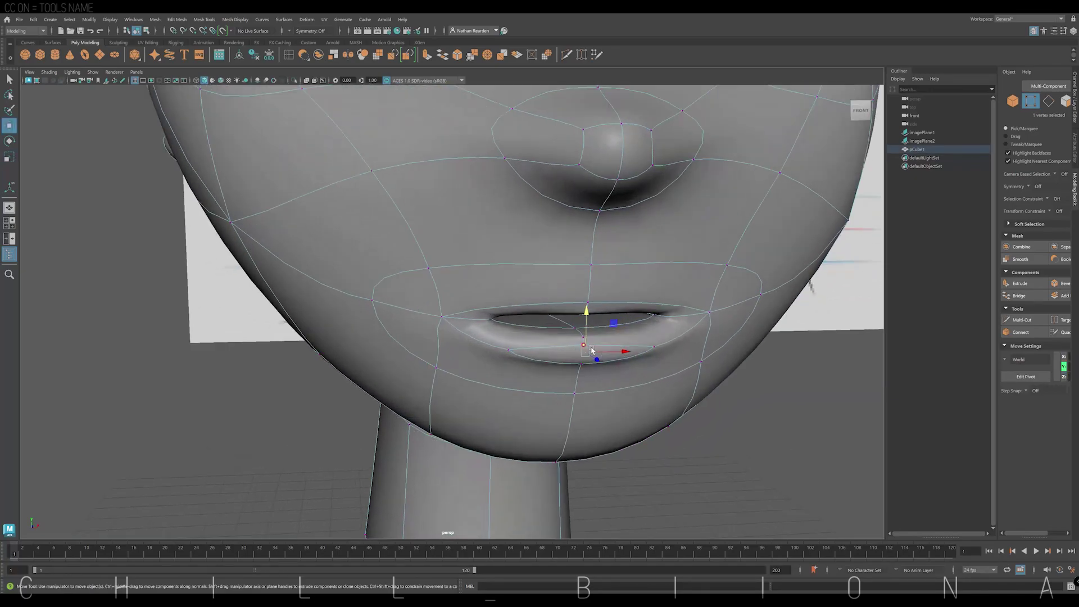
pyautogui.scroll(-2, 613, 351)
pyautogui.keyDown('alt'); pyautogui.moveTo(622, 357); pyautogui.dragTo(607, 352); pyautogui.keyUp('alt')
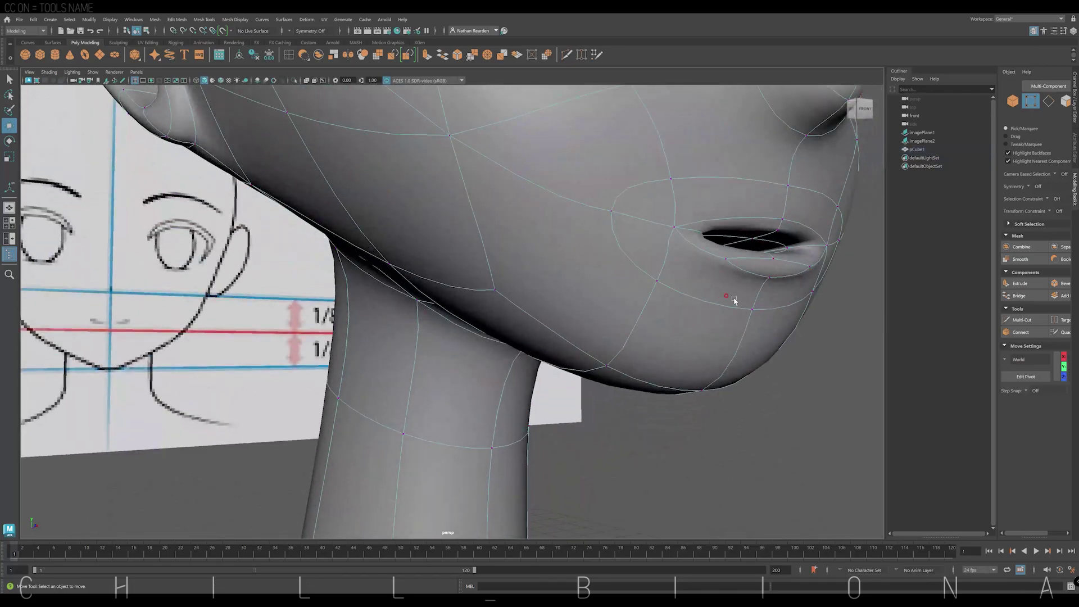
pyautogui.scroll(2, 702, 301)
pyautogui.moveTo(735, 302)
pyautogui.keyDown('alt'); pyautogui.mouseDown()
pyautogui.moveTo(645, 294)
pyautogui.moveTo(619, 313)
pyautogui.mouseUp(); pyautogui.keyUp('alt')
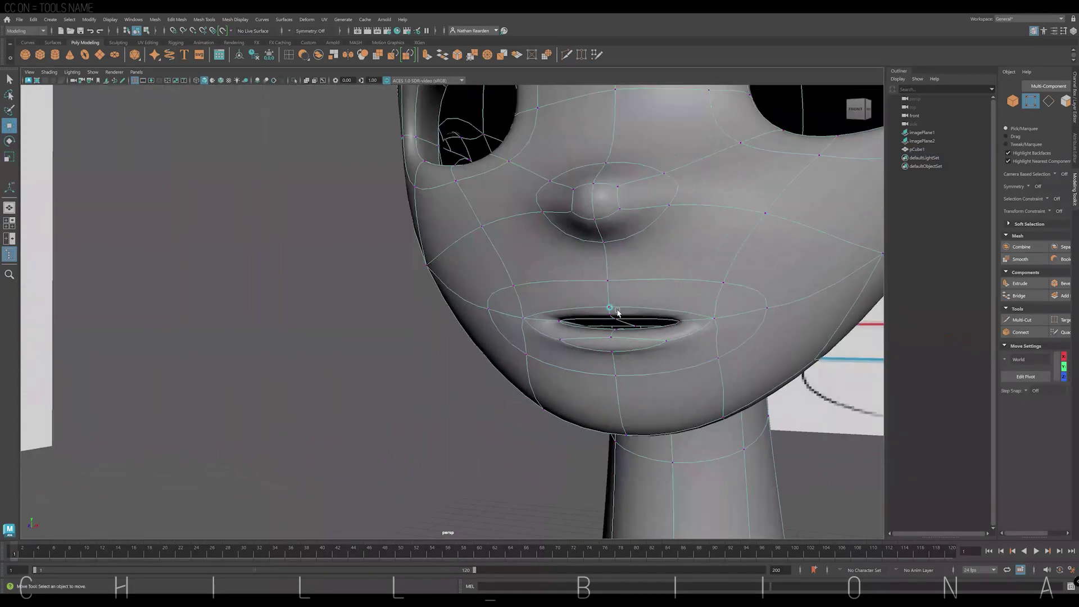
pyautogui.click(613, 309)
pyautogui.scroll(3, 631, 313)
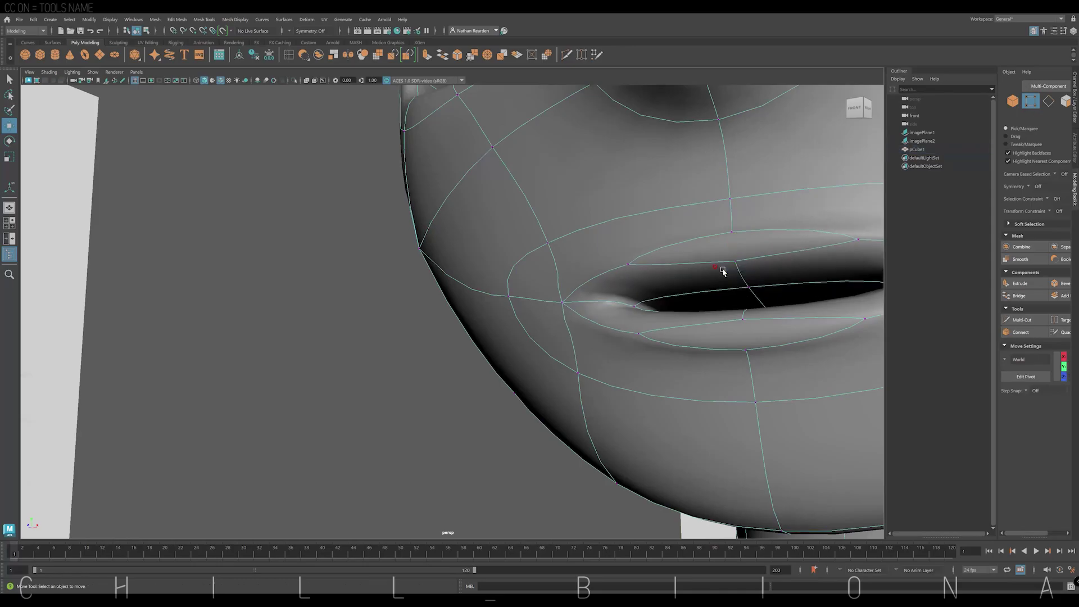
pyautogui.scroll(-5, 708, 268)
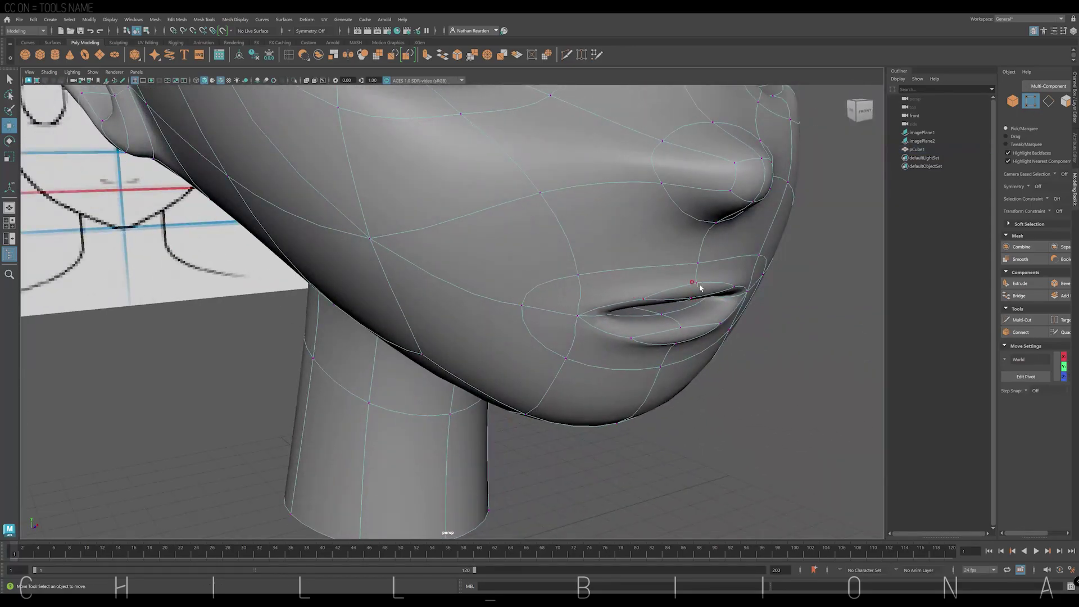
pyautogui.click(700, 288)
pyautogui.keyDown('alt'); pyautogui.moveTo(700, 288); pyautogui.dragTo(686, 278); pyautogui.keyUp('alt')
pyautogui.moveTo(686, 278); pyautogui.dragTo(685, 281, button='right')
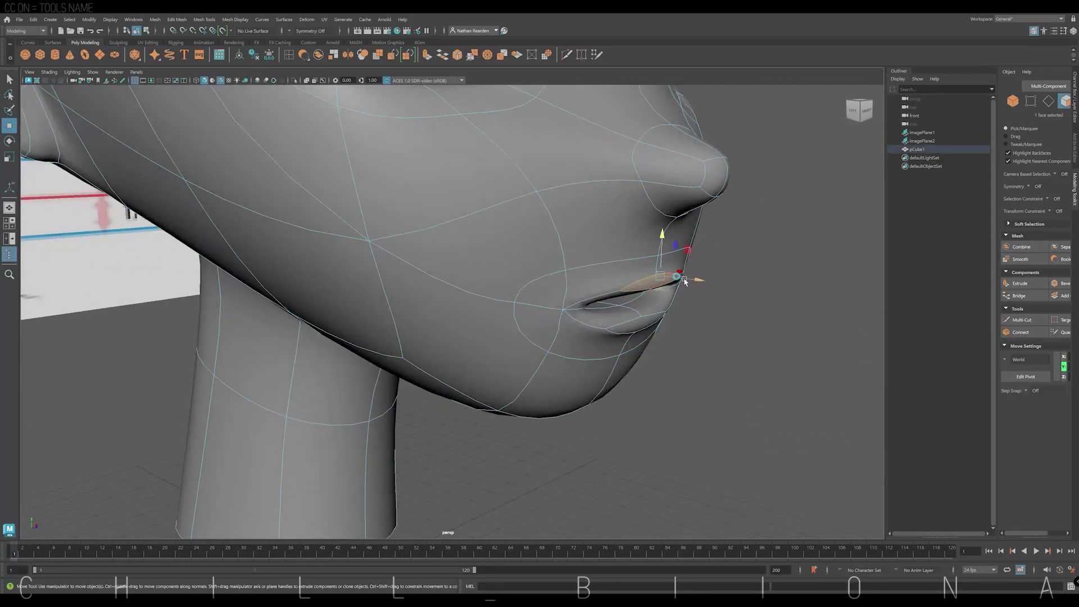
# Step: Show the unsmoothed mesh and select a vertex beside the mouth
pyautogui.press('1')
pyautogui.press('r')
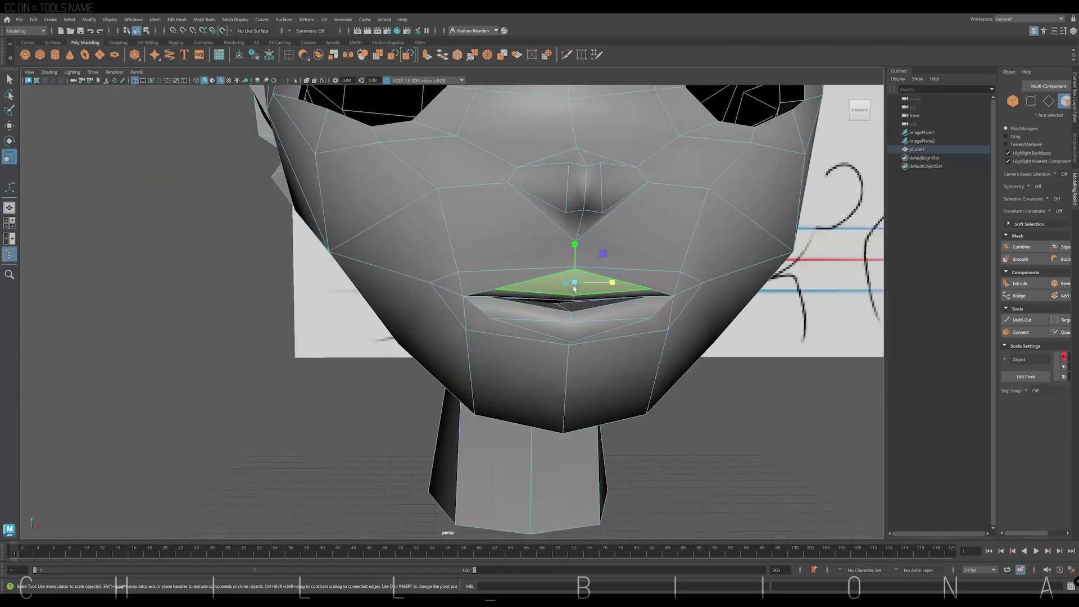
pyautogui.keyDown('alt'); pyautogui.moveTo(574, 288); pyautogui.dragTo(636, 302); pyautogui.keyUp('alt')
pyautogui.click(554, 252)
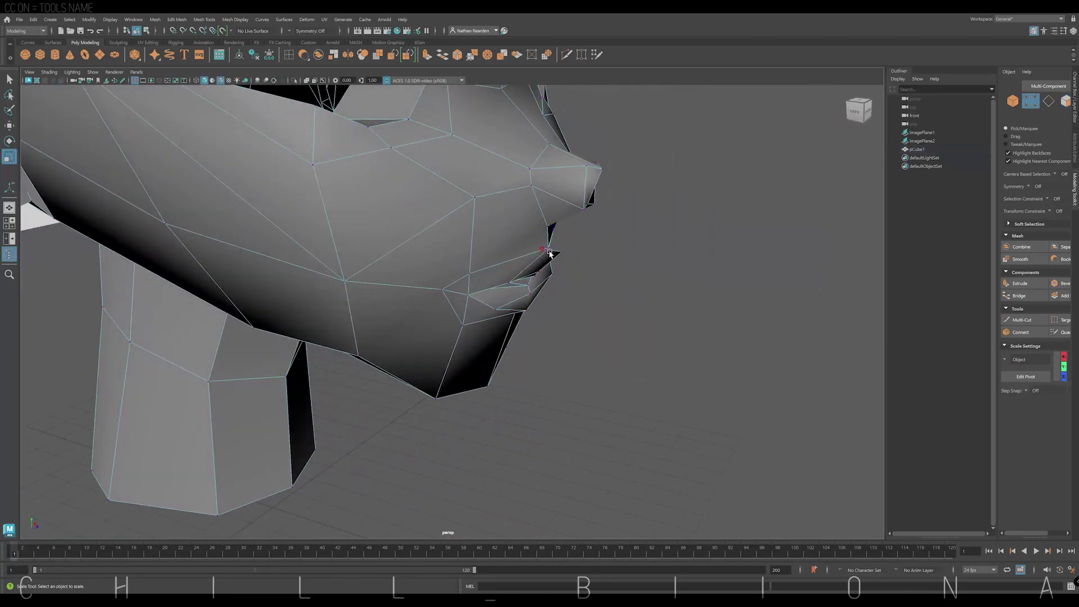
pyautogui.press('w')
pyautogui.press('F9')
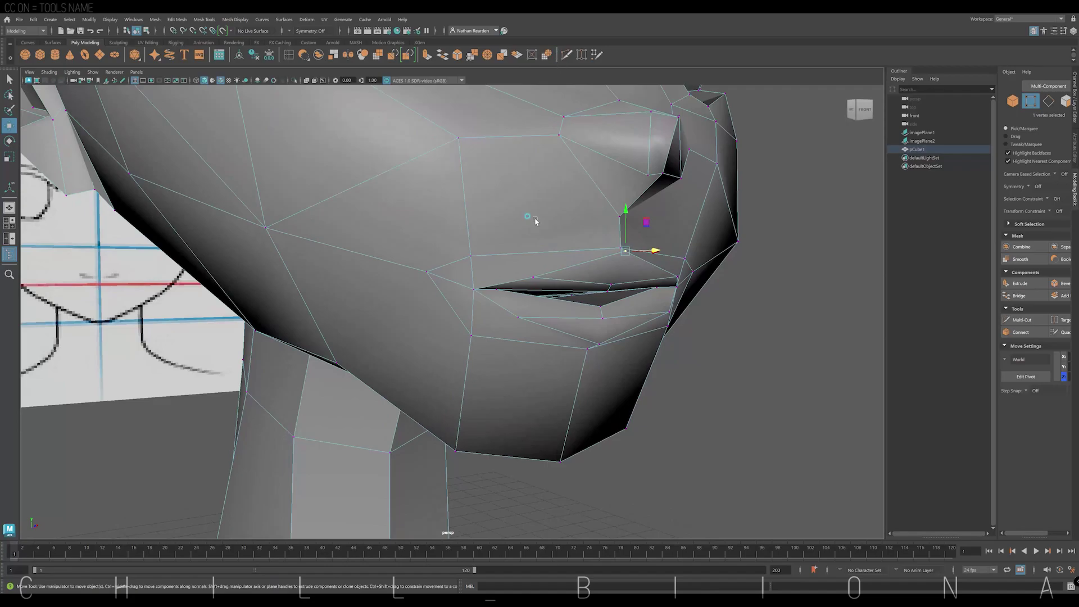
# Step: Cut new edges from the lower-lip corners toward the chin
pyautogui.keyDown('shift'); pyautogui.moveTo(535, 221); pyautogui.dragTo(475, 259, button='right'); pyautogui.keyUp('shift')
pyautogui.press('Return')
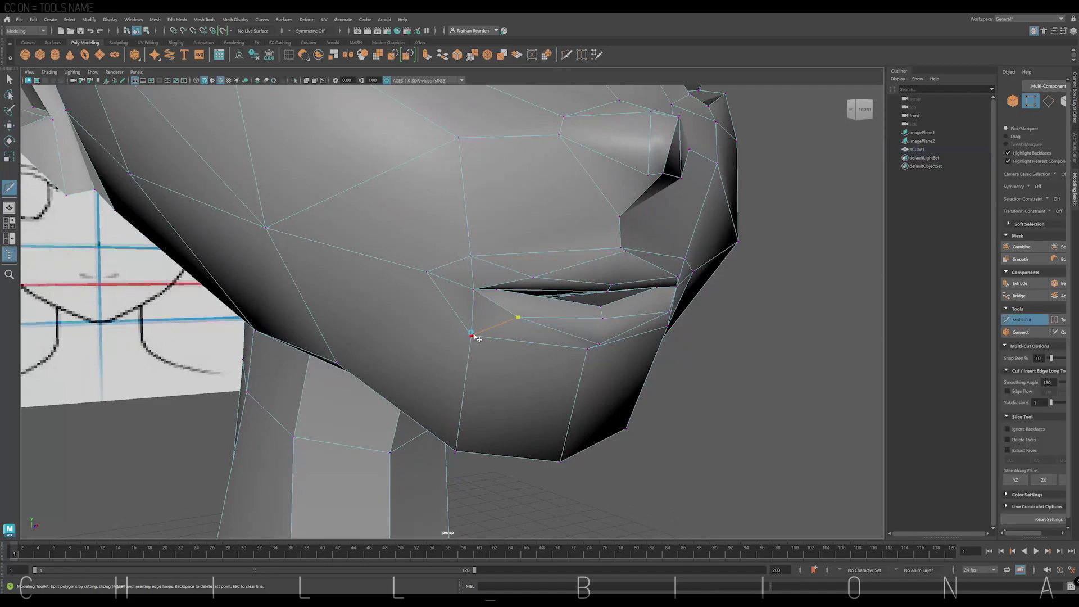
pyautogui.keyDown('alt'); pyautogui.moveTo(474, 336); pyautogui.dragTo(520, 321); pyautogui.keyUp('alt')
pyautogui.click(661, 238)
pyautogui.press('Return')
pyautogui.click(621, 312)
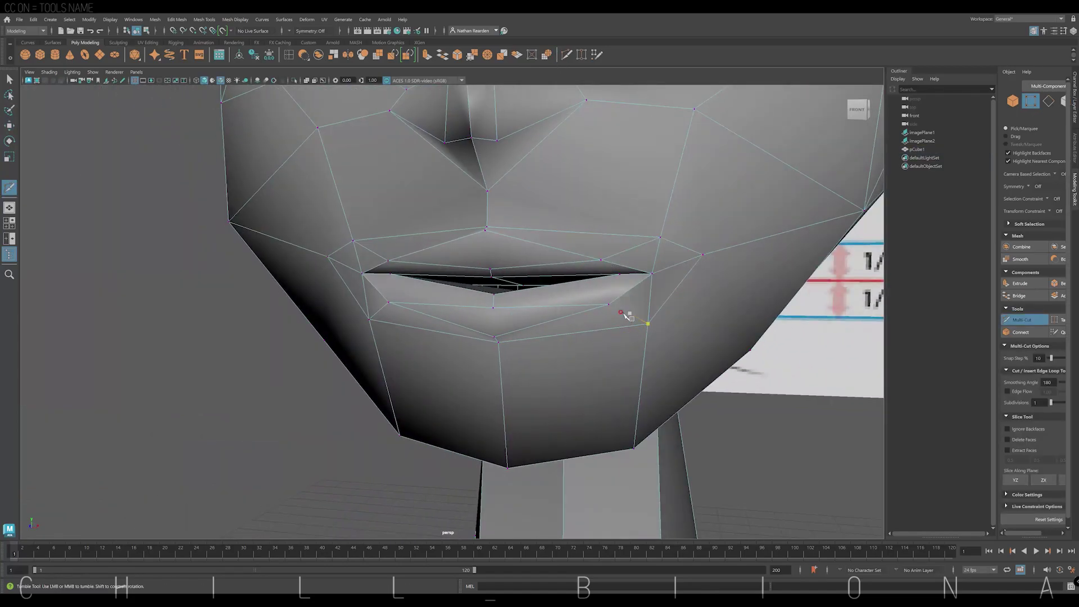
# Step: Select a vertex below the lower lip and view the mouth from the side
pyautogui.scroll(-3, 649, 325)
pyautogui.moveTo(650, 326)
pyautogui.keyDown('alt'); pyautogui.mouseDown()
pyautogui.moveTo(647, 354)
pyautogui.moveTo(534, 329)
pyautogui.mouseUp(); pyautogui.keyUp('alt')
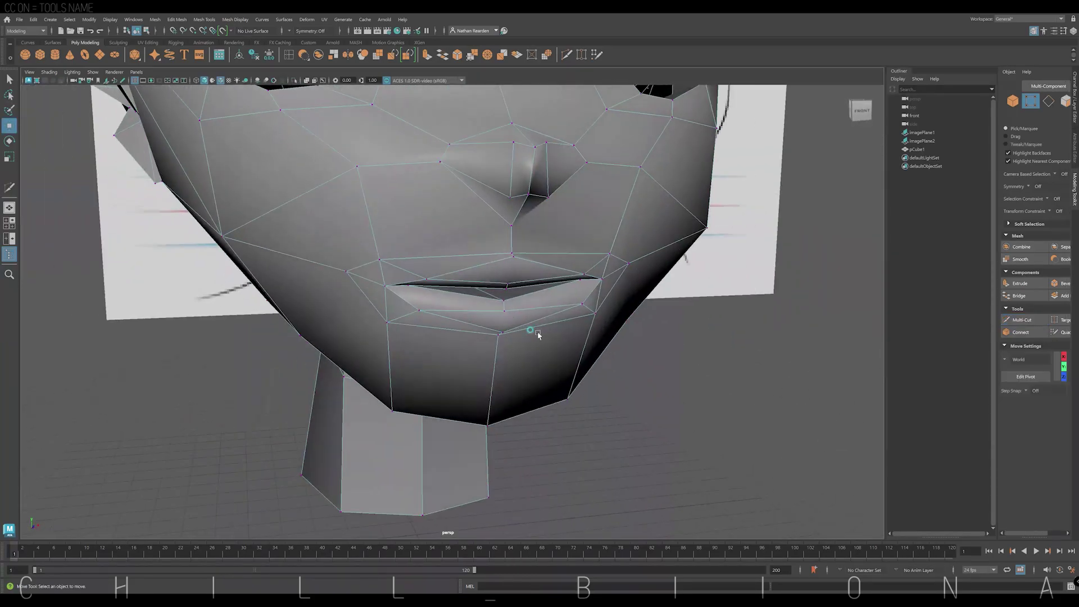
pyautogui.press('w')
pyautogui.click(504, 311)
pyautogui.keyDown('alt'); pyautogui.moveTo(505, 282); pyautogui.dragTo(538, 317); pyautogui.keyUp('alt')
pyautogui.keyDown('alt'); pyautogui.moveTo(663, 332); pyautogui.dragTo(610, 321); pyautogui.keyUp('alt')
pyautogui.scroll(2, 609, 317)
pyautogui.scroll(2, 522, 276)
# Step: Adjust a lip vertex against the side profile, then deselect and show all four views
pyautogui.click(523, 276)
pyautogui.keyDown('alt'); pyautogui.moveTo(523, 277); pyautogui.dragTo(519, 244); pyautogui.keyUp('alt')
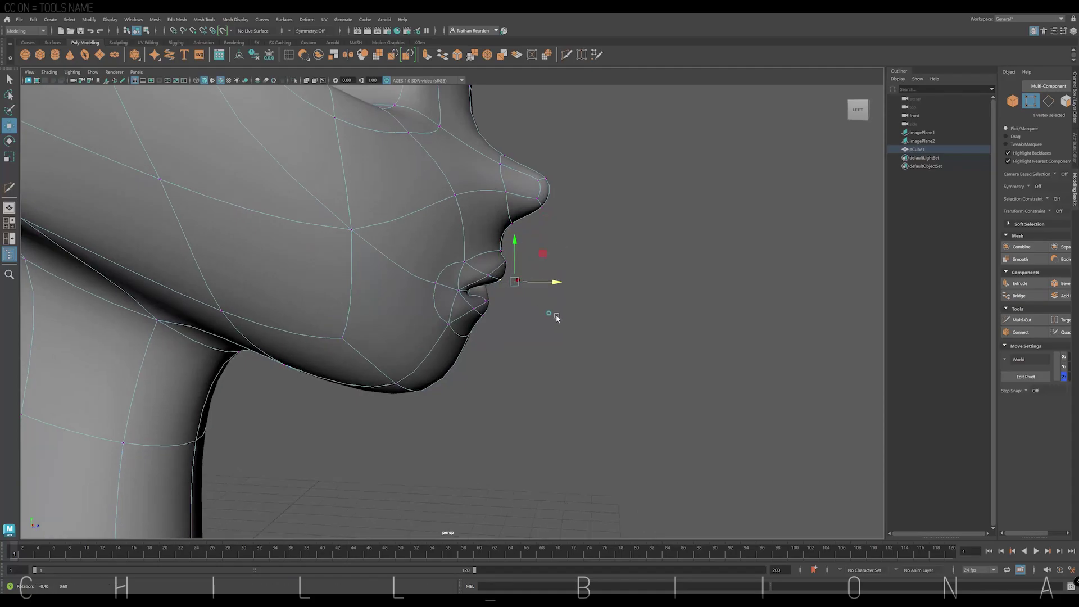
pyautogui.moveTo(552, 313)
pyautogui.keyDown('alt'); pyautogui.mouseDown()
pyautogui.moveTo(464, 324)
pyautogui.moveTo(679, 330)
pyautogui.moveTo(550, 258)
pyautogui.mouseUp(); pyautogui.keyUp('alt')
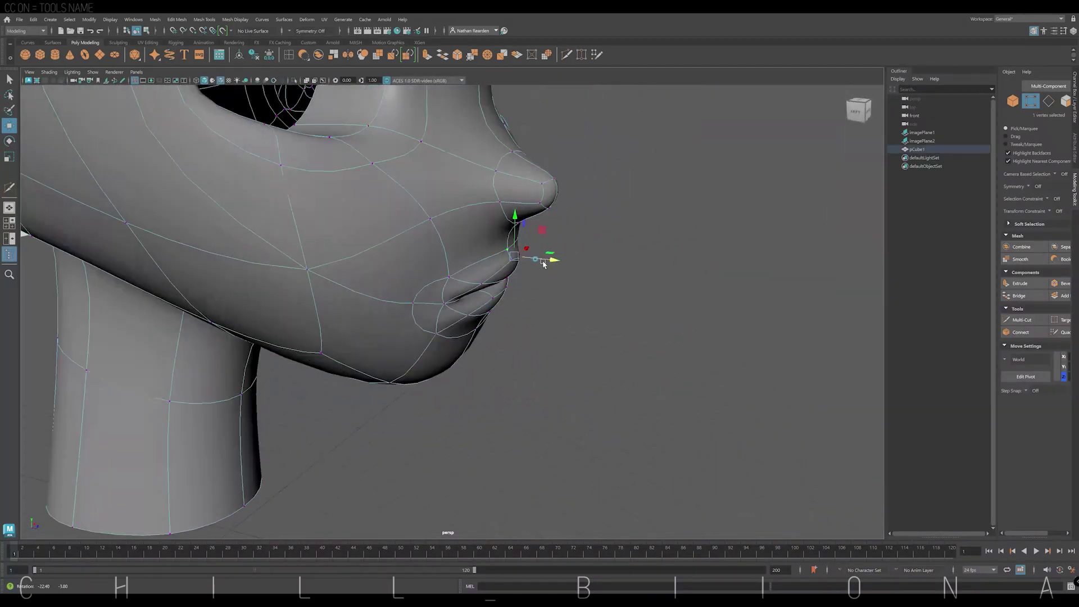
pyautogui.click(544, 268)
pyautogui.press('space')
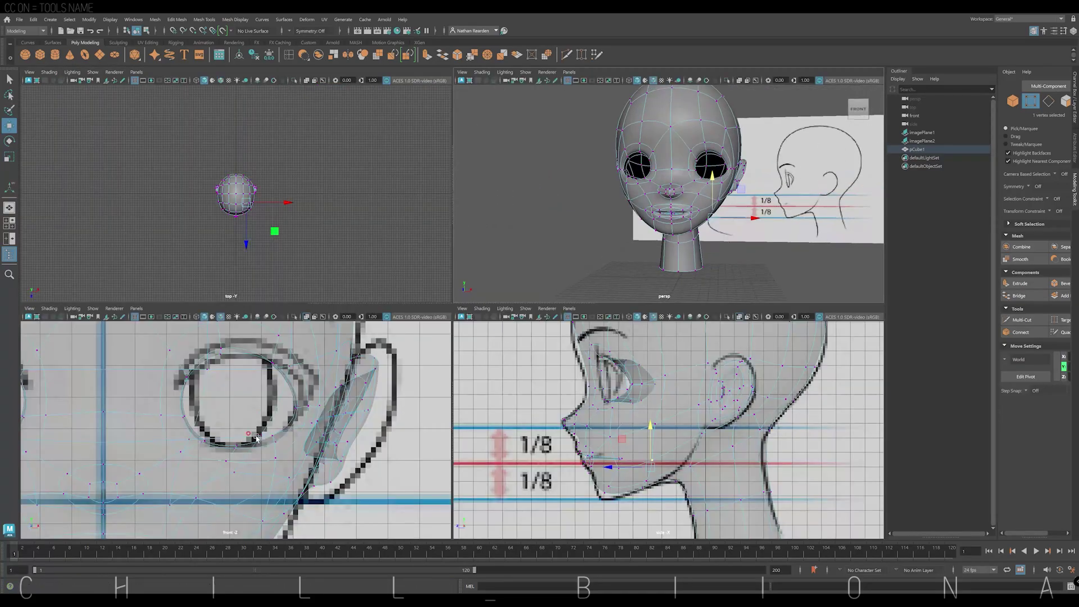
# Step: Undo the sideways lip move, enable Object X symmetry, and push the ears outward
pyautogui.moveTo(268, 498); pyautogui.dragTo(281, 498)
pyautogui.hotkey('ctrl', 'z')
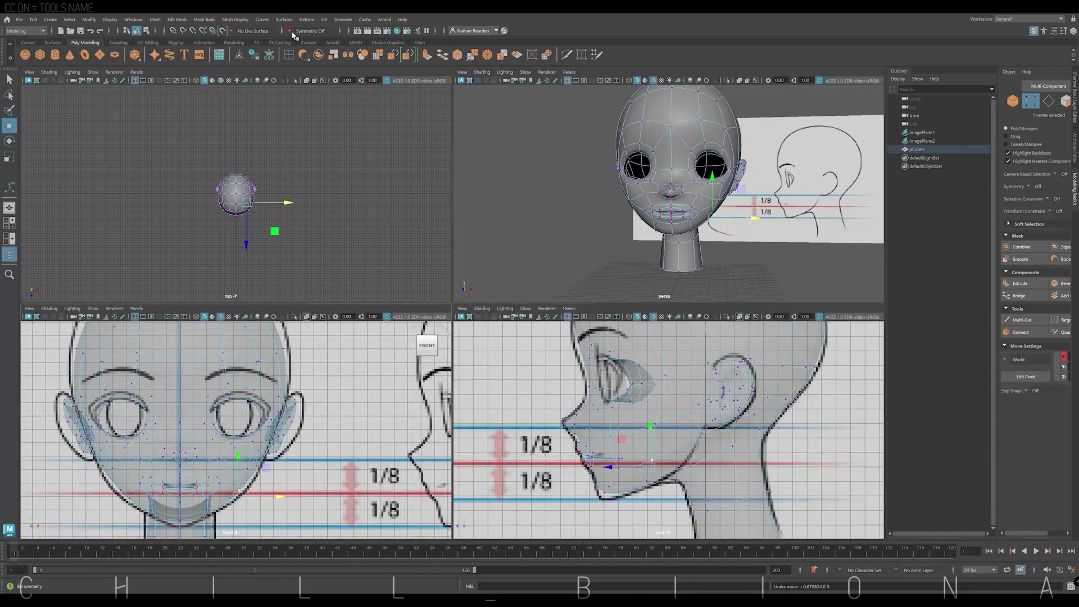
pyautogui.click(292, 33)
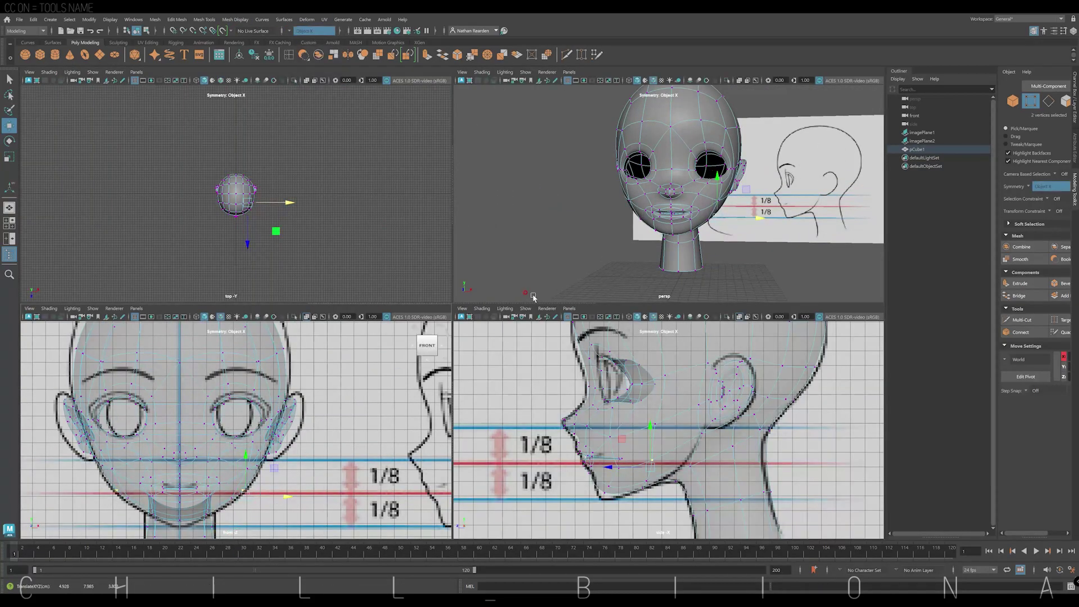
pyautogui.keyDown('alt'); pyautogui.moveTo(769, 222); pyautogui.dragTo(778, 220); pyautogui.keyUp('alt')
pyautogui.keyDown('alt'); pyautogui.moveTo(680, 266); pyautogui.dragTo(725, 267); pyautogui.keyUp('alt')
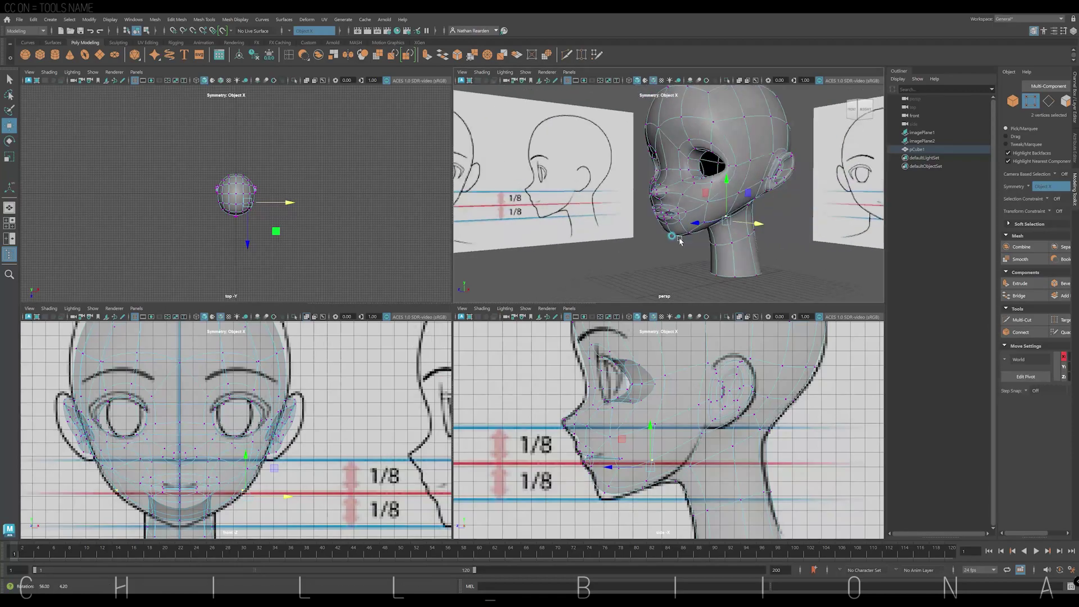
pyautogui.moveTo(757, 437); pyautogui.dragTo(756, 434)
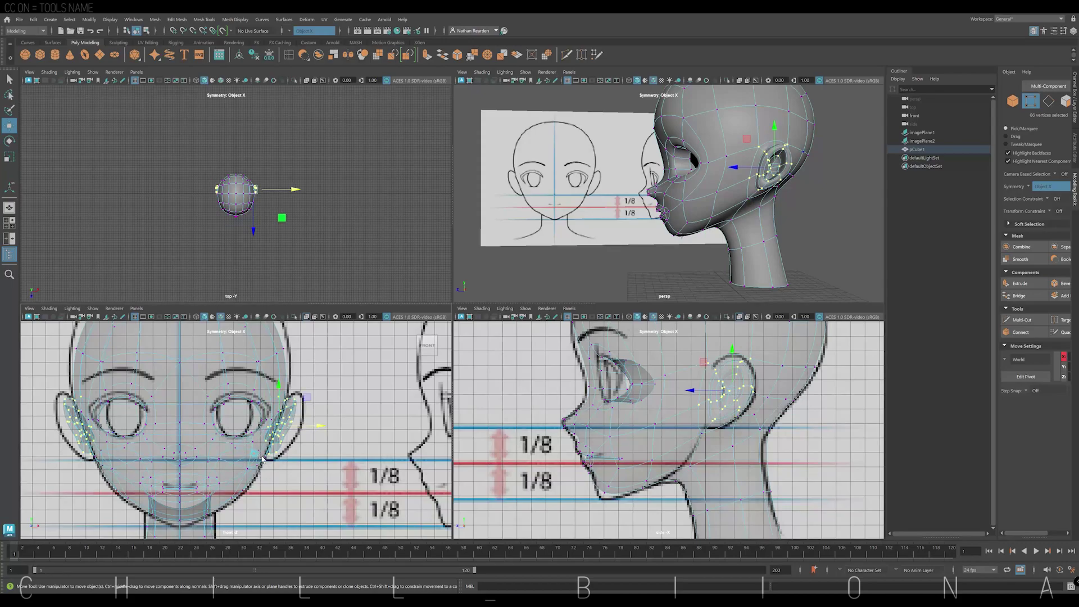
pyautogui.moveTo(289, 427); pyautogui.dragTo(317, 427)
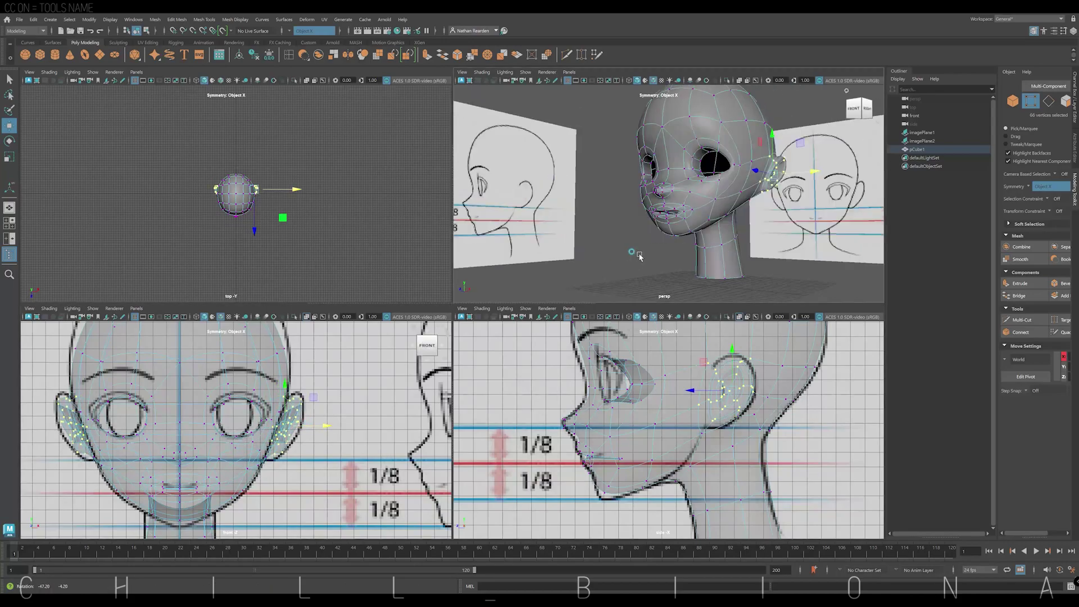
pyautogui.keyDown('alt'); pyautogui.moveTo(691, 264); pyautogui.dragTo(728, 257); pyautogui.keyUp('alt')
pyautogui.click(727, 257)
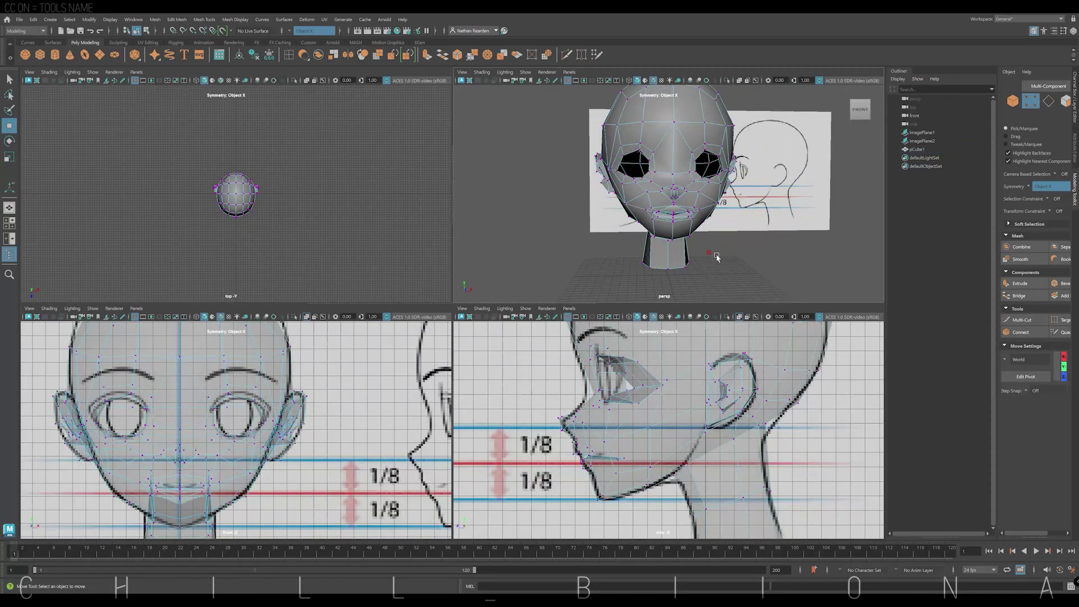
# Step: Raise the head top and fit the skull sides to the front drawing's outline
pyautogui.press('space')
pyautogui.keyDown('alt'); pyautogui.moveTo(399, 130); pyautogui.dragTo(414, 287, button='middle'); pyautogui.keyUp('alt')
pyautogui.moveTo(464, 230)
pyautogui.mouseDown()
pyautogui.moveTo(494, 260)
pyautogui.moveTo(527, 243)
pyautogui.mouseUp()
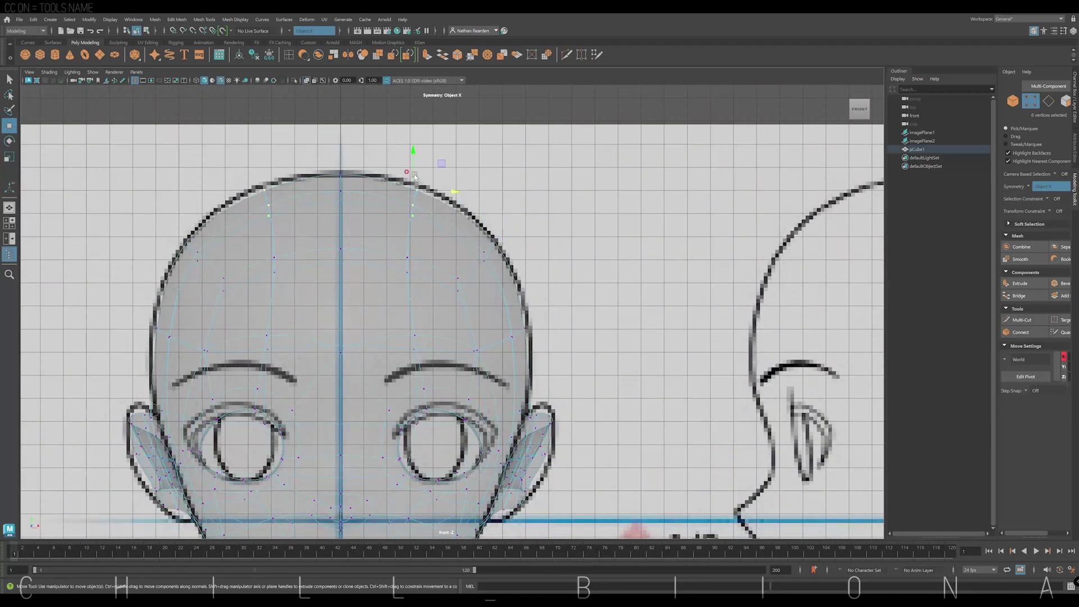
pyautogui.moveTo(415, 177); pyautogui.dragTo(425, 173)
pyautogui.click(518, 315)
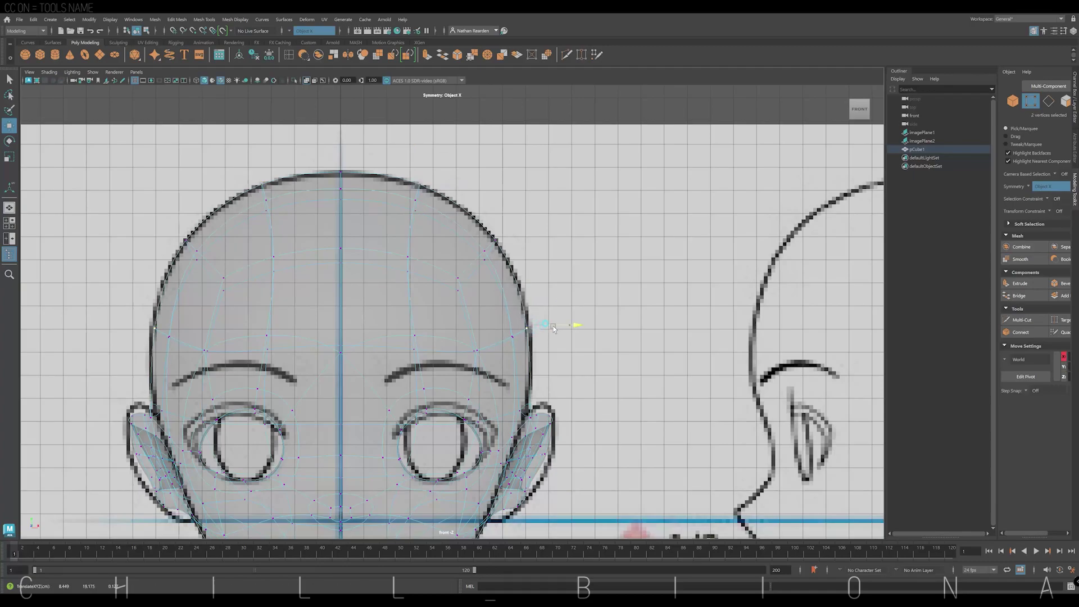
pyautogui.scroll(-1, 529, 303)
pyautogui.keyDown('alt'); pyautogui.moveTo(529, 304); pyautogui.dragTo(532, 234, button='middle'); pyautogui.keyUp('alt')
pyautogui.press('space')
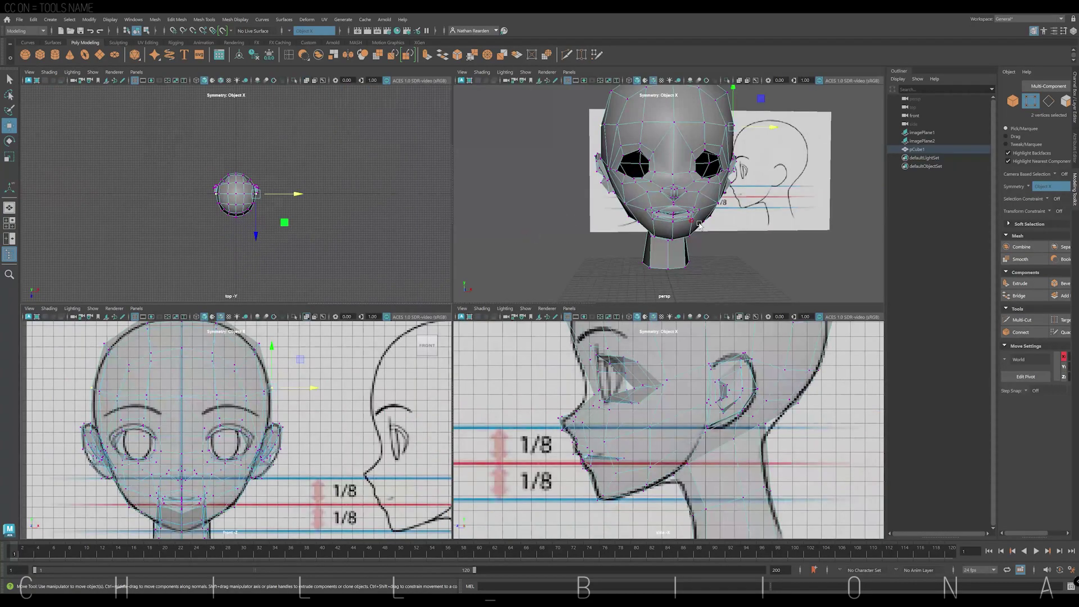
pyautogui.moveTo(540, 236)
pyautogui.keyDown('alt'); pyautogui.mouseDown()
pyautogui.moveTo(644, 249)
pyautogui.moveTo(562, 247)
pyautogui.mouseUp(); pyautogui.keyUp('alt')
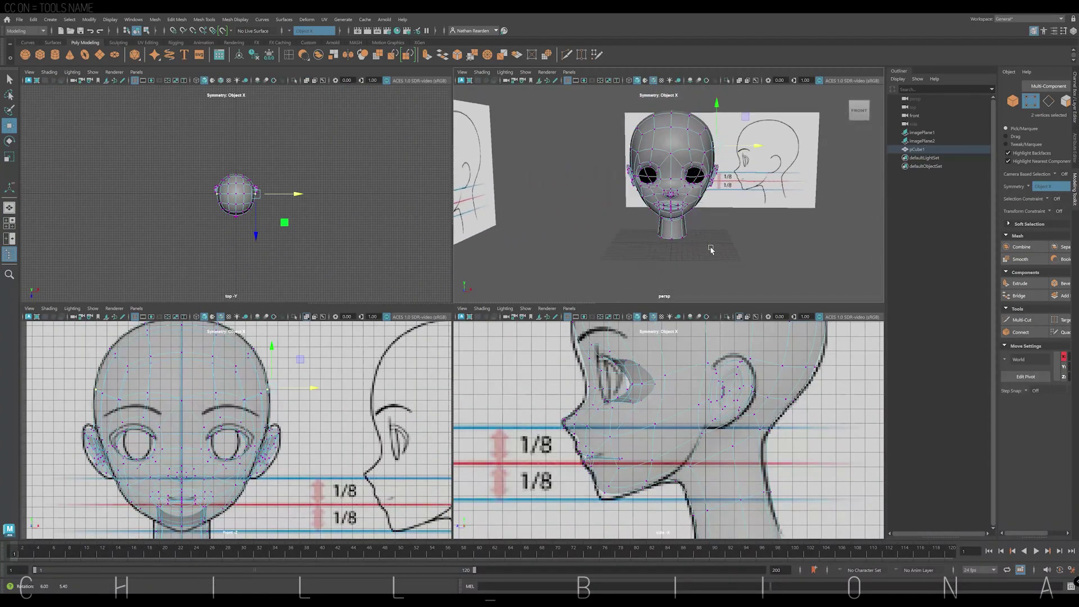
pyautogui.press('space')
# Step: Preview the head smoothed, then create a cube, scale it up and smooth it round
pyautogui.press('F8')
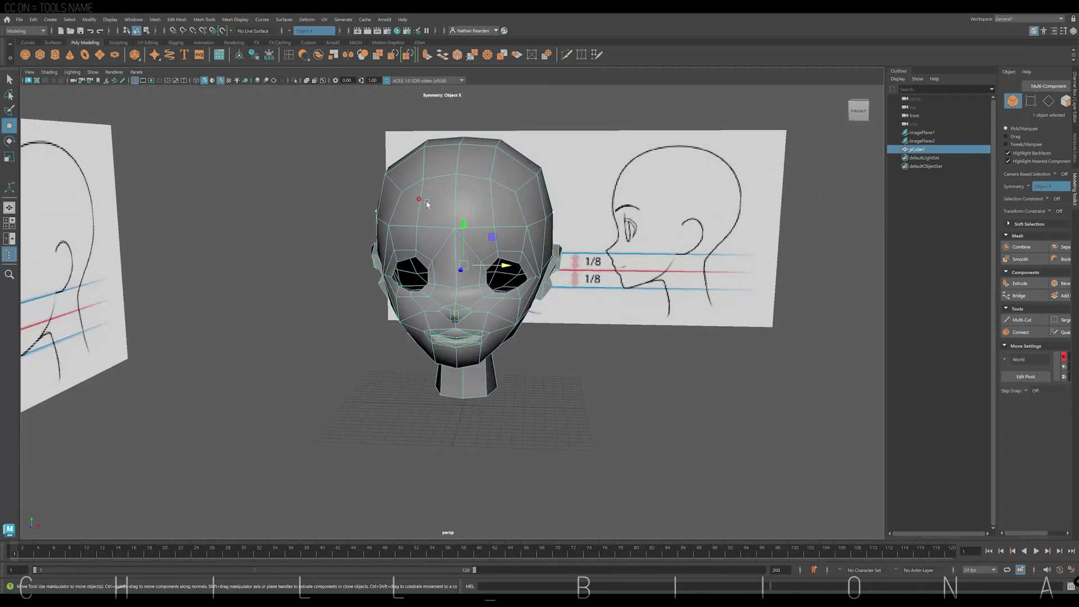
pyautogui.scroll(3, 506, 247)
pyautogui.moveTo(506, 247)
pyautogui.keyDown('alt'); pyautogui.mouseDown()
pyautogui.moveTo(528, 251)
pyautogui.moveTo(495, 213)
pyautogui.mouseUp(); pyautogui.keyUp('alt')
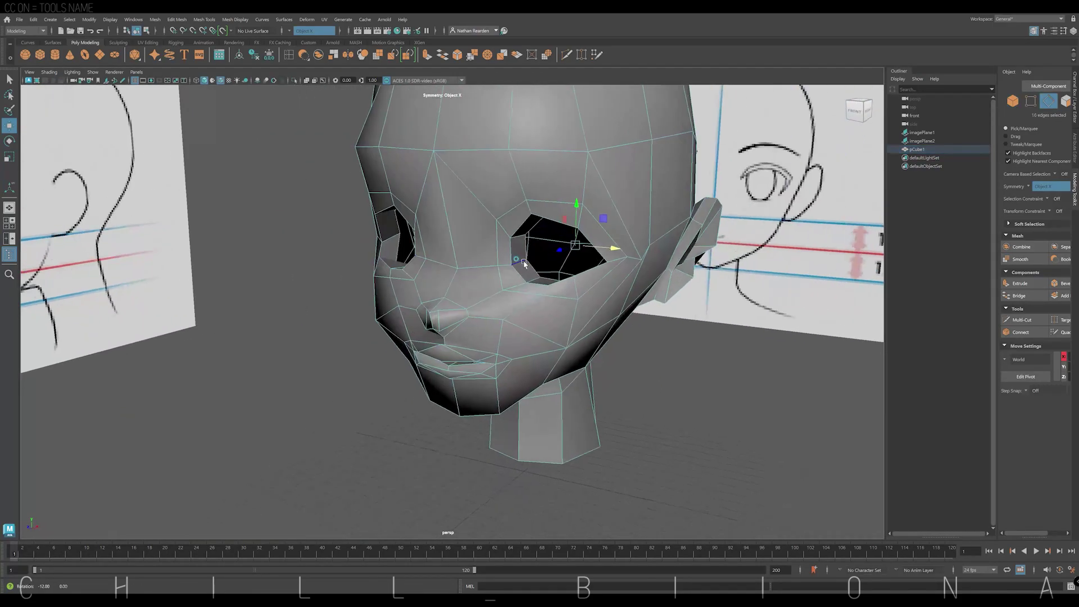
pyautogui.press('t')
pyautogui.press('F9')
pyautogui.press('3')
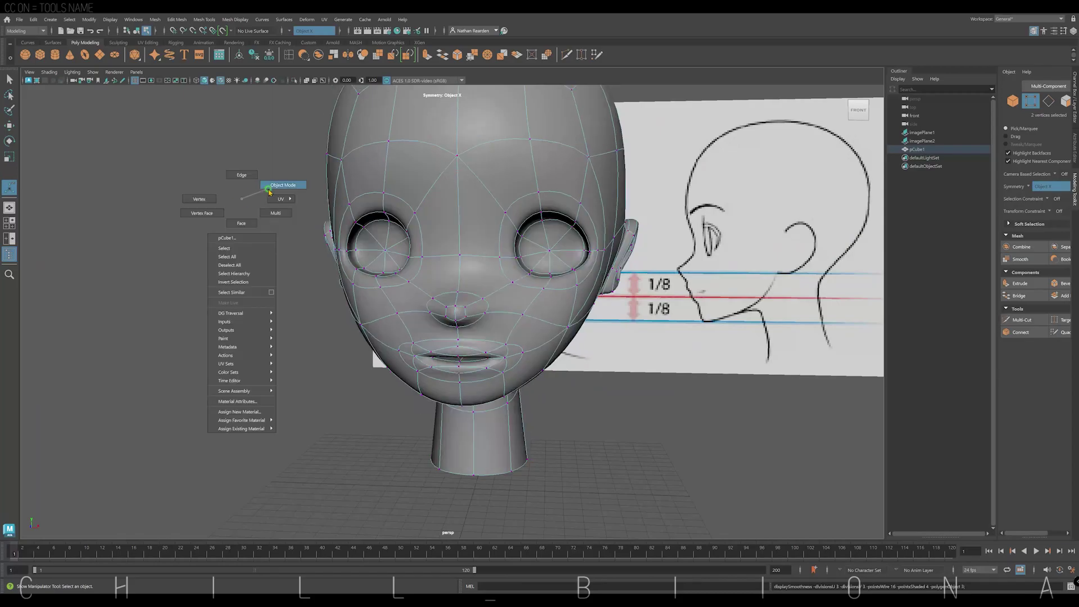
pyautogui.keyDown('shift'); pyautogui.moveTo(236, 181); pyautogui.dragTo(285, 183, button='right'); pyautogui.keyUp('shift')
pyautogui.scroll(-3, 450, 281)
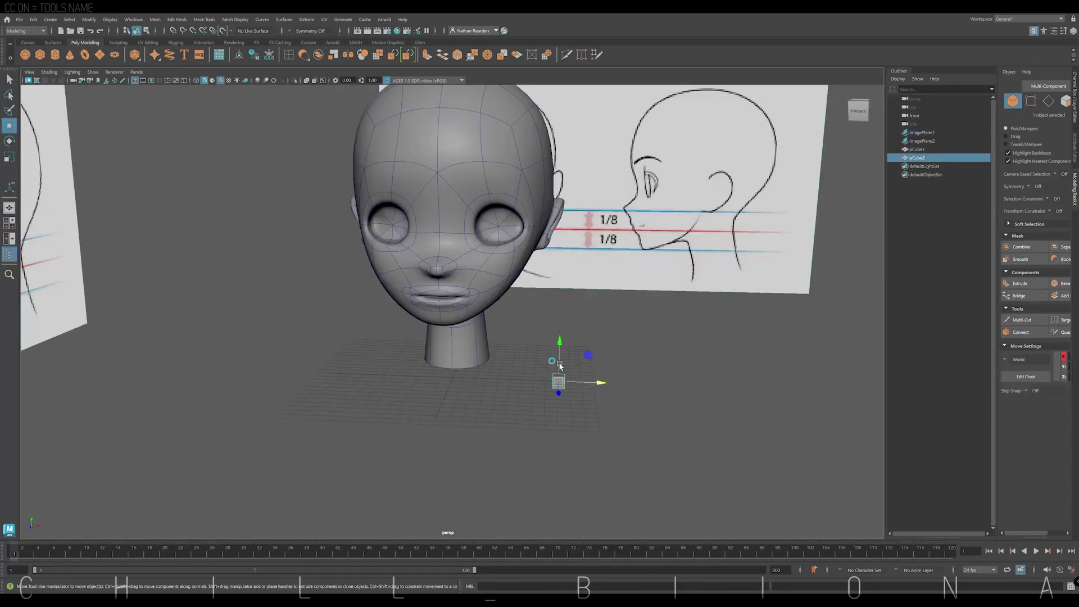
pyautogui.press('r')
pyautogui.moveTo(560, 312)
pyautogui.mouseDown()
pyautogui.moveTo(596, 313)
pyautogui.moveTo(566, 350)
pyautogui.moveTo(594, 353)
pyautogui.moveTo(493, 360)
pyautogui.mouseUp()
pyautogui.click(363, 55)
# Step: Move the smoothed cube onto the face and shrink it to fit the eye socket
pyautogui.press('w')
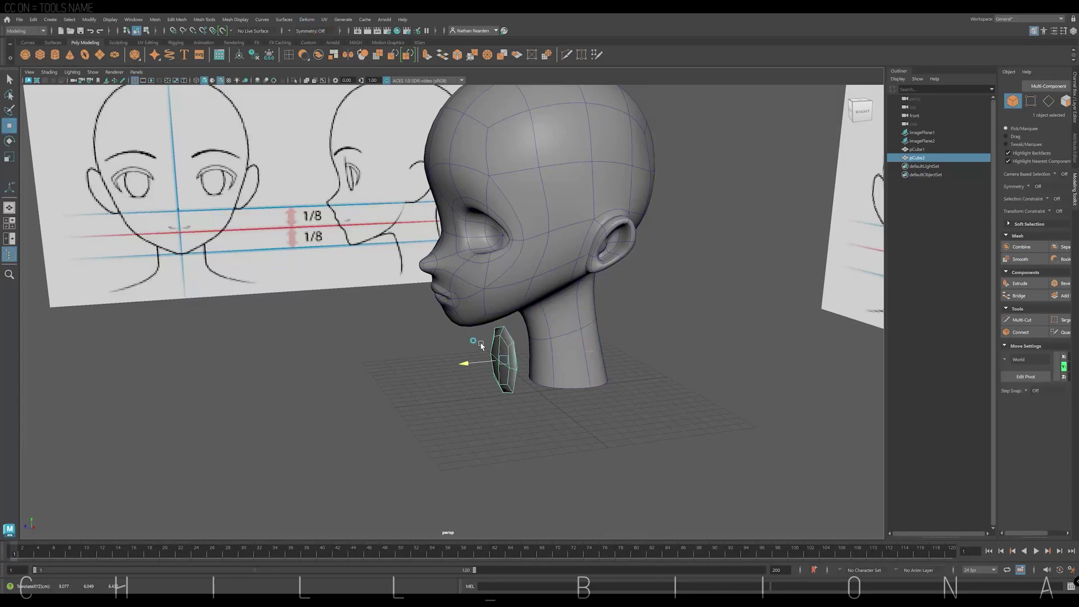
pyautogui.moveTo(505, 315)
pyautogui.mouseDown()
pyautogui.moveTo(556, 236)
pyautogui.moveTo(514, 234)
pyautogui.mouseUp()
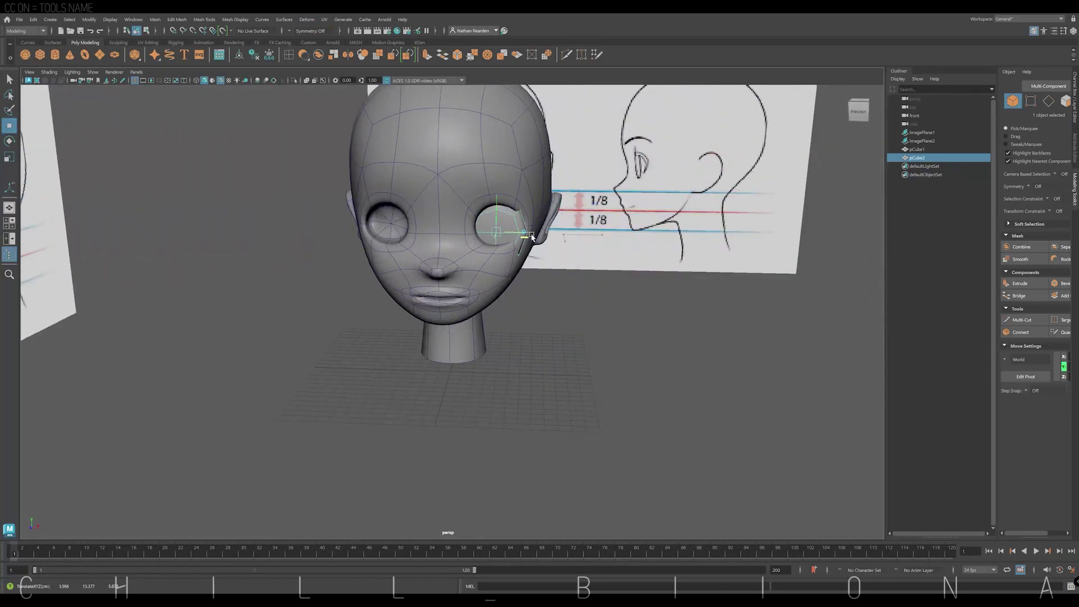
pyautogui.press('space')
pyautogui.press('space')
pyautogui.scroll(5, 438, 292)
pyautogui.scroll(3, 438, 292)
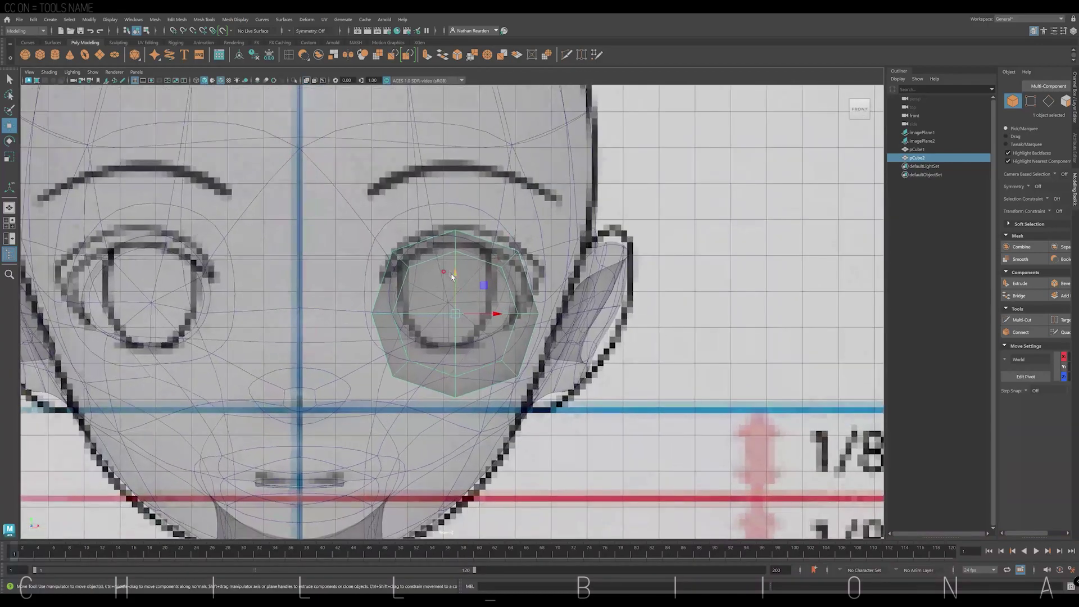
pyautogui.press('r')
pyautogui.moveTo(455, 294)
pyautogui.mouseDown()
pyautogui.moveTo(432, 287)
pyautogui.moveTo(481, 289)
pyautogui.mouseUp()
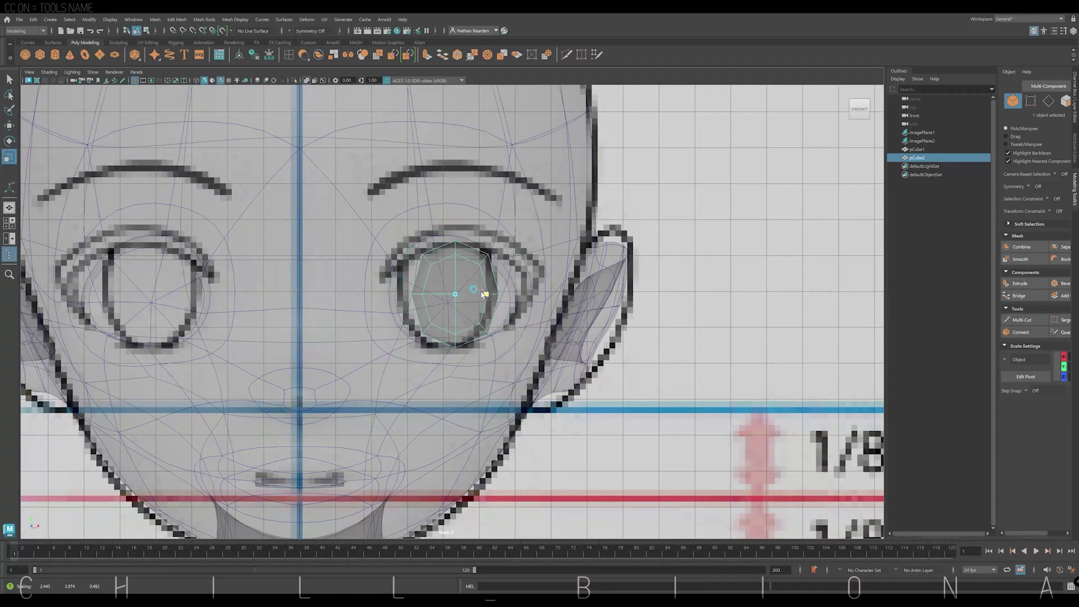
# Step: In the side view, stretch the eyeball taller and flatter to match the drawn eye
pyautogui.press('w')
pyautogui.press('space')
pyautogui.hotkey('ctrl', 'F9')
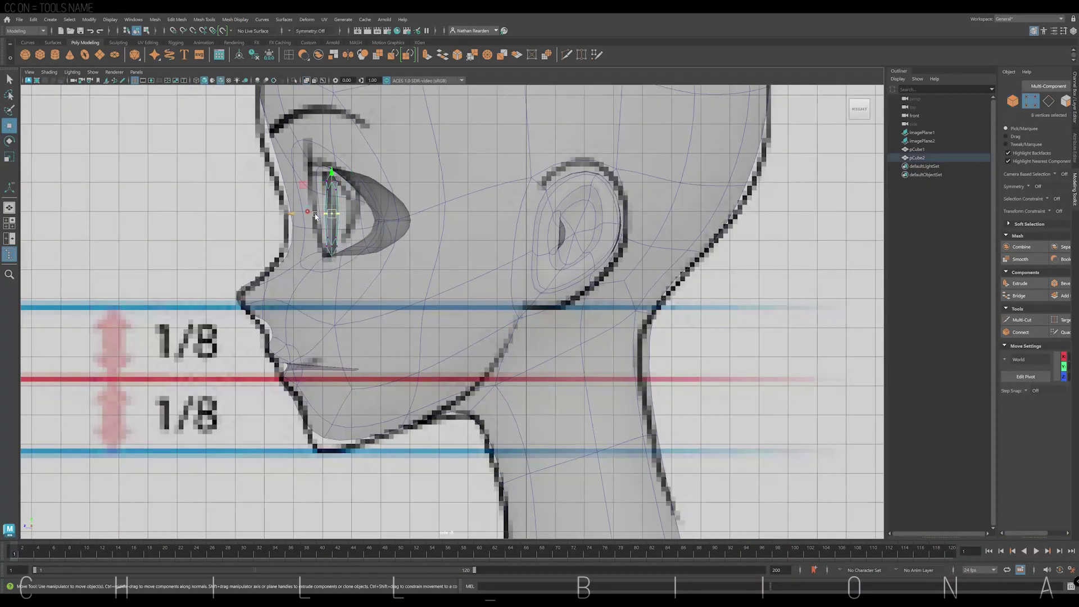
pyautogui.scroll(2, 309, 214)
pyautogui.scroll(2, 338, 236)
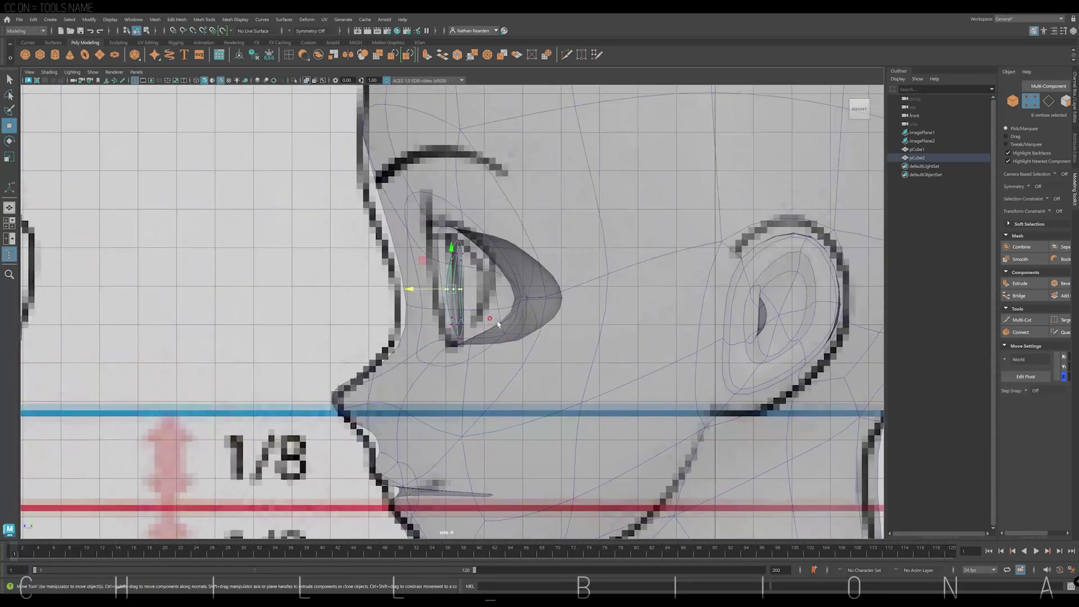
pyautogui.scroll(2, 411, 264)
pyautogui.moveTo(455, 270); pyautogui.dragTo(459, 273, button='right')
pyautogui.press('r')
pyautogui.moveTo(460, 273)
pyautogui.mouseDown()
pyautogui.moveTo(462, 263)
pyautogui.moveTo(438, 285)
pyautogui.mouseUp()
# Step: Rescale the eyeball to the socket and widen its bottom vertices in the front view
pyautogui.press('space')
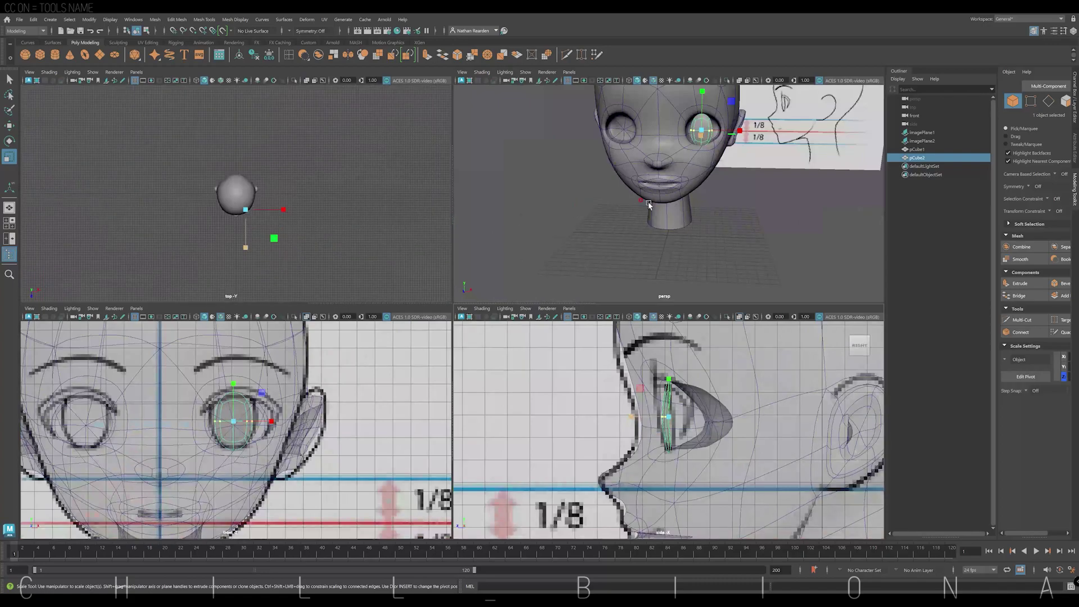
pyautogui.press('space')
pyautogui.keyDown('alt'); pyautogui.moveTo(577, 234); pyautogui.dragTo(554, 234); pyautogui.keyUp('alt')
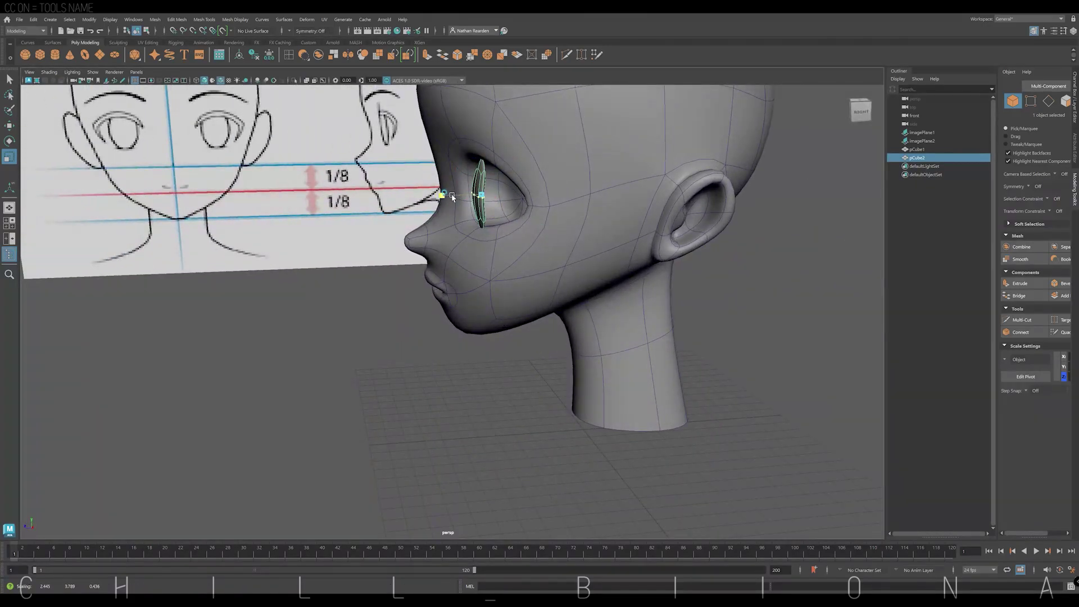
pyautogui.moveTo(452, 197); pyautogui.dragTo(561, 219)
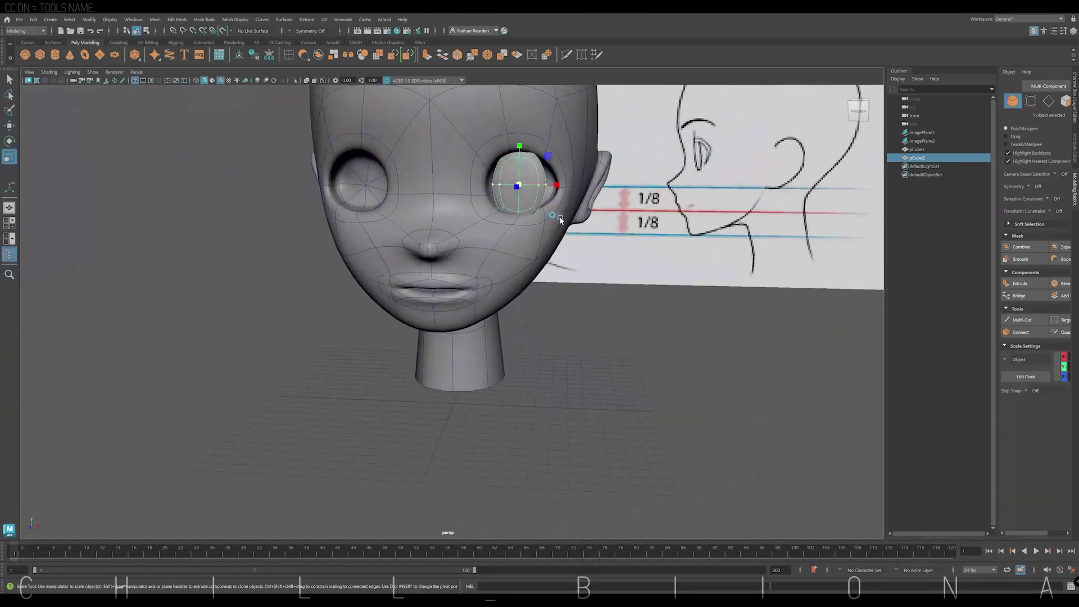
pyautogui.press('space')
pyautogui.press('space')
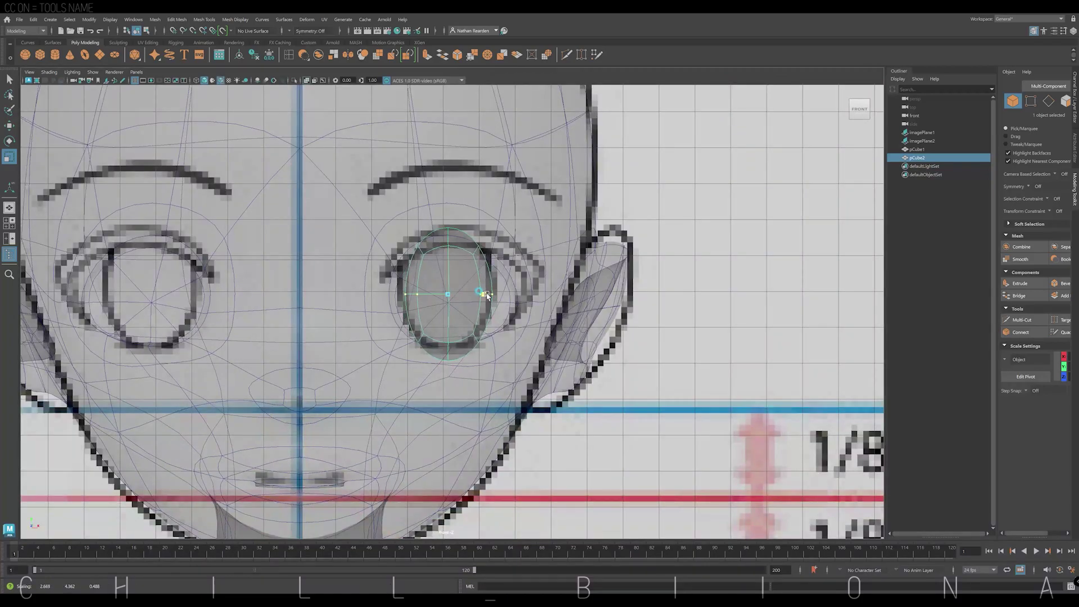
pyautogui.moveTo(428, 255); pyautogui.dragTo(406, 256, button='right')
pyautogui.moveTo(402, 233); pyautogui.dragTo(488, 249)
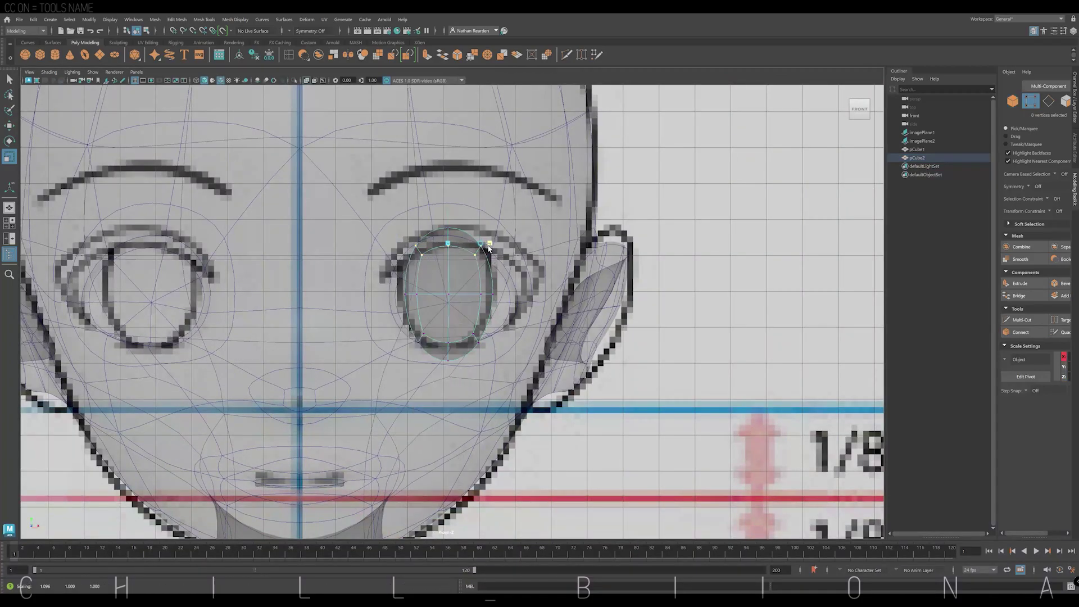
pyautogui.moveTo(492, 338); pyautogui.dragTo(490, 347)
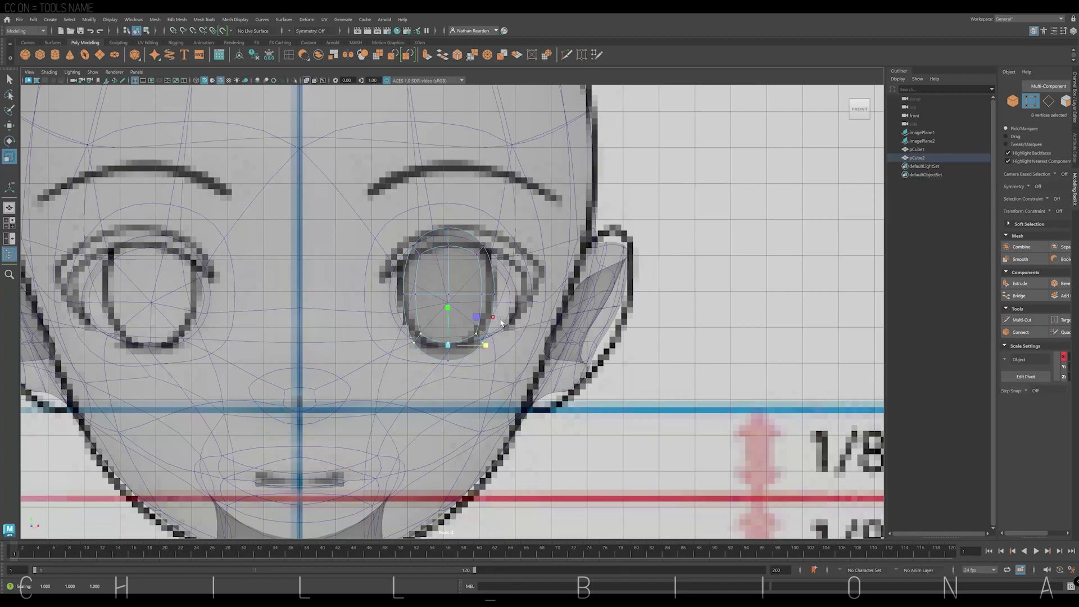
# Step: Tilt the eyeball to follow the face and match the drawn eye angle
pyautogui.press('space')
pyautogui.press('space')
pyautogui.moveTo(550, 253)
pyautogui.keyDown('alt'); pyautogui.mouseDown()
pyautogui.moveTo(611, 249)
pyautogui.moveTo(539, 247)
pyautogui.mouseUp(); pyautogui.keyUp('alt')
pyautogui.press('F8')
pyautogui.press('e')
pyautogui.moveTo(475, 168); pyautogui.dragTo(468, 156)
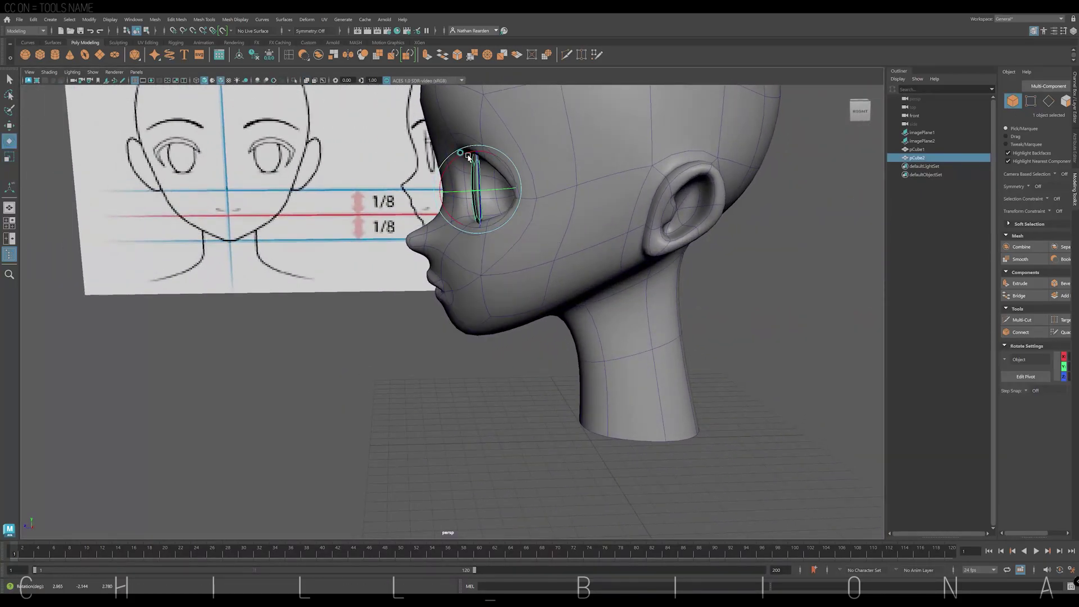
pyautogui.press('space')
pyautogui.moveTo(470, 243); pyautogui.dragTo(476, 248)
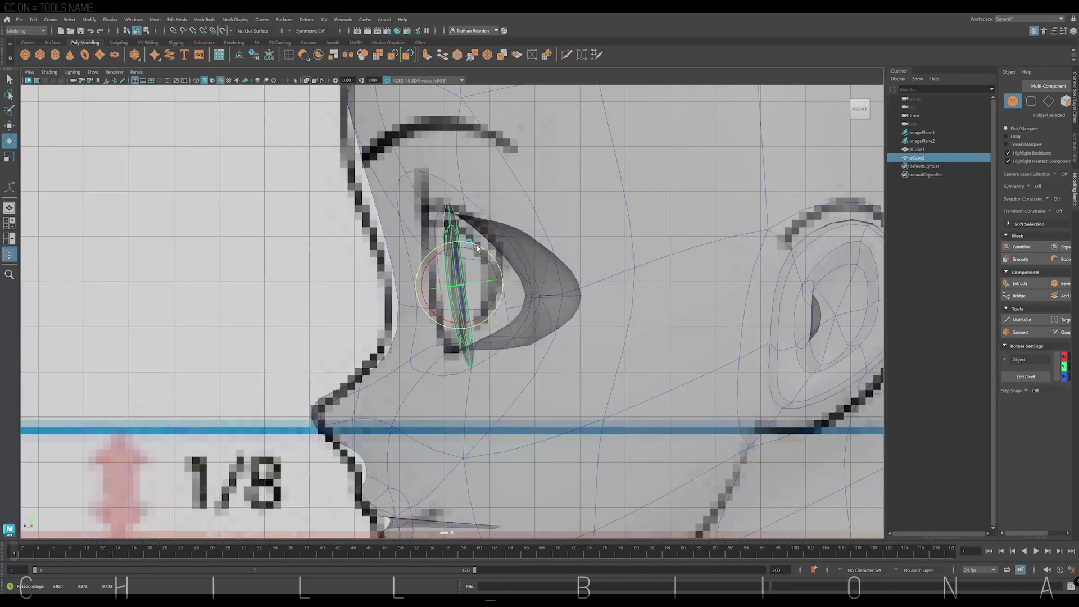
pyautogui.press('space')
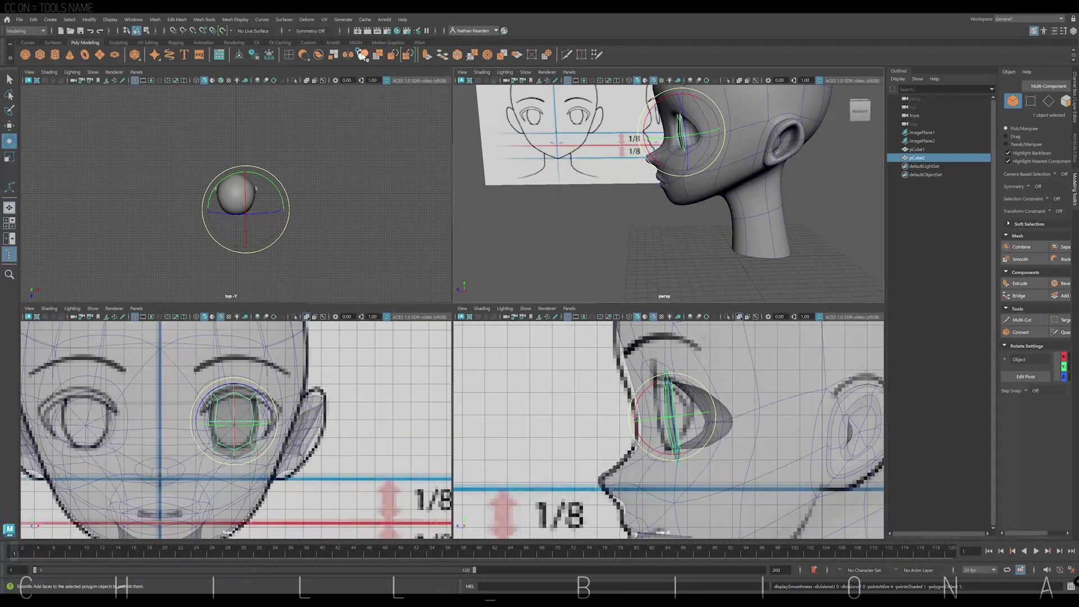
# Step: Nudge the eyeball deeper into the socket and check its fit from the side
pyautogui.keyDown('alt'); pyautogui.moveTo(734, 201); pyautogui.dragTo(744, 180); pyautogui.keyUp('alt')
pyautogui.press('w')
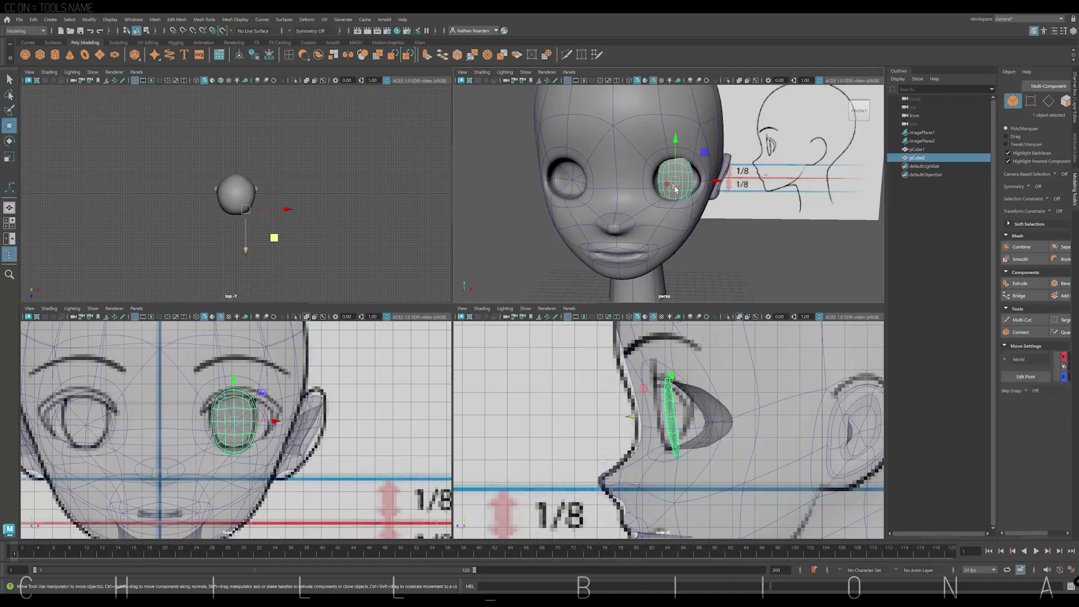
pyautogui.moveTo(671, 185); pyautogui.dragTo(677, 187)
pyautogui.press('r')
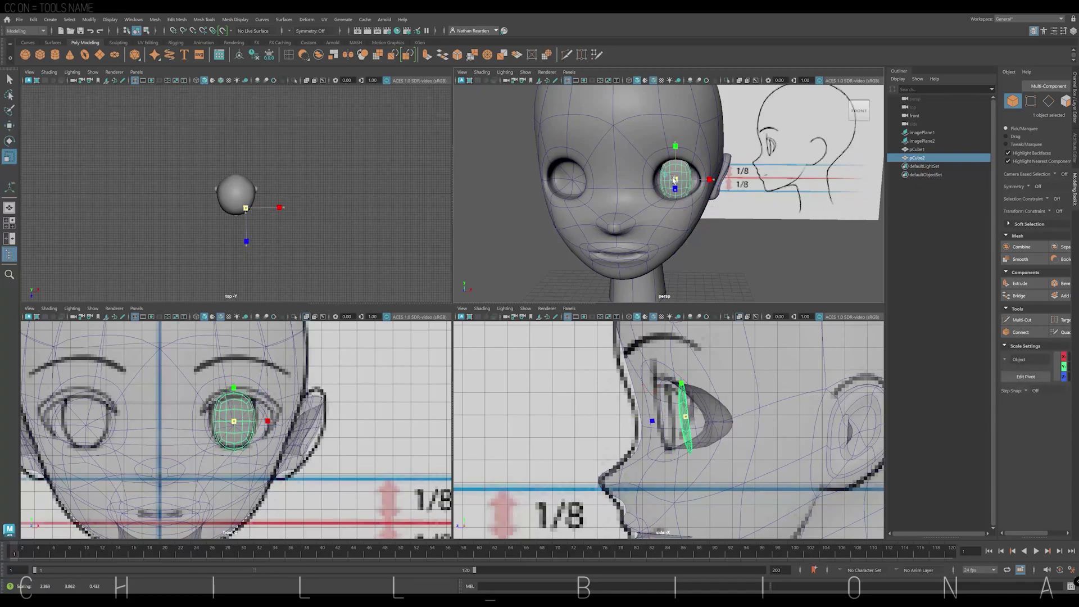
pyautogui.press('space')
pyautogui.moveTo(674, 180)
pyautogui.keyDown('alt'); pyautogui.mouseDown()
pyautogui.moveTo(478, 288)
pyautogui.moveTo(612, 354)
pyautogui.mouseUp(); pyautogui.keyUp('alt')
pyautogui.press('e')
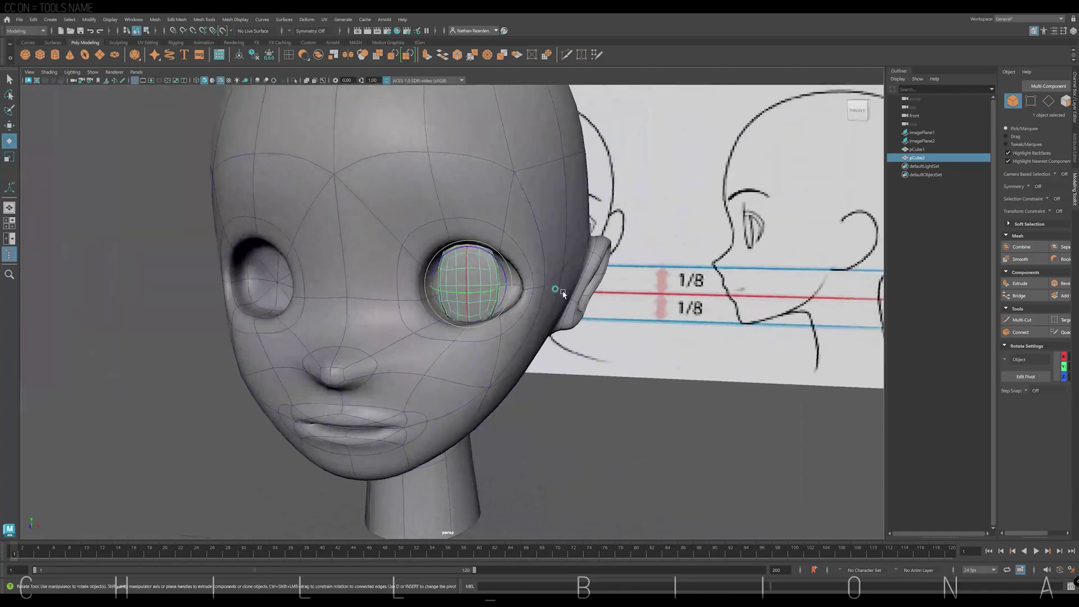
pyautogui.click(613, 355)
pyautogui.click(549, 228)
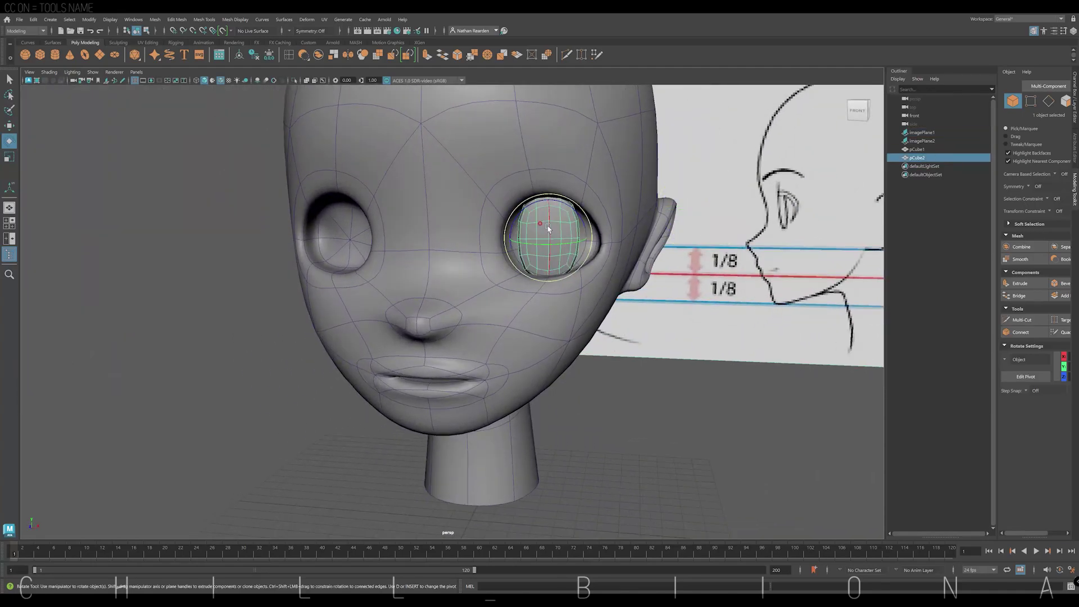
pyautogui.press('r')
pyautogui.press('w')
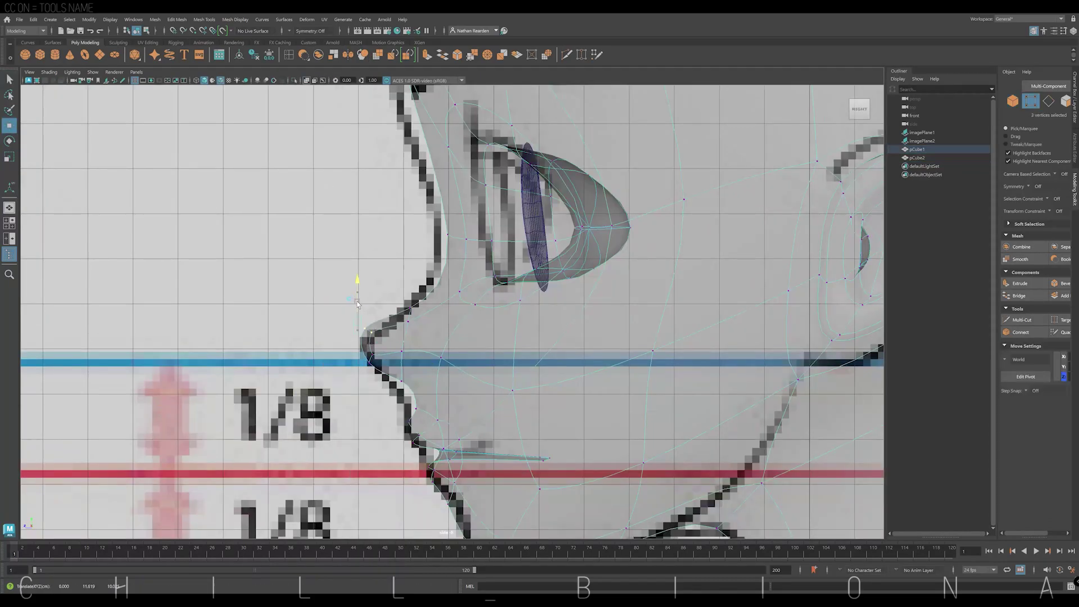
# Step: Push the nose-bridge and nose-tip vertices along Z onto the side-sketch outline
pyautogui.click(385, 321)
pyautogui.moveTo(430, 263); pyautogui.dragTo(415, 264)
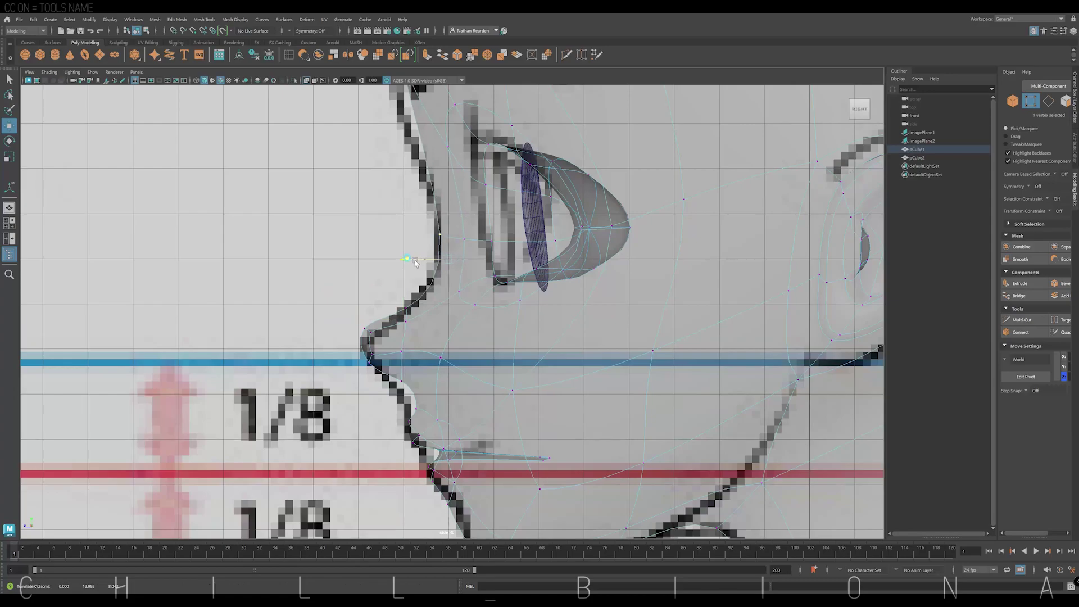
pyautogui.moveTo(392, 349); pyautogui.dragTo(419, 360)
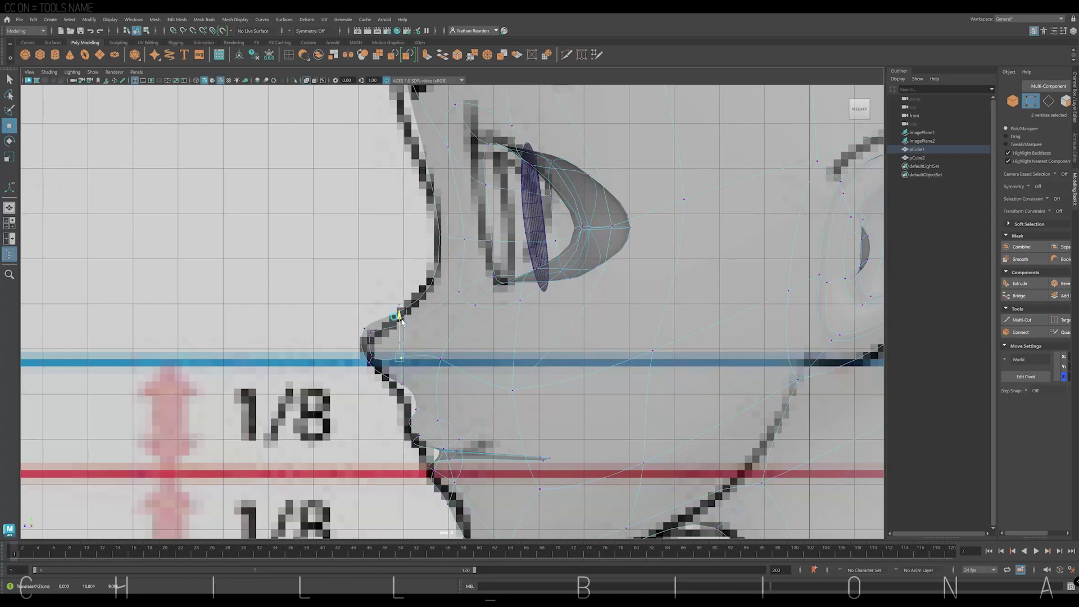
pyautogui.click(407, 398)
pyautogui.moveTo(388, 396); pyautogui.dragTo(379, 397)
pyautogui.moveTo(359, 326); pyautogui.dragTo(354, 321)
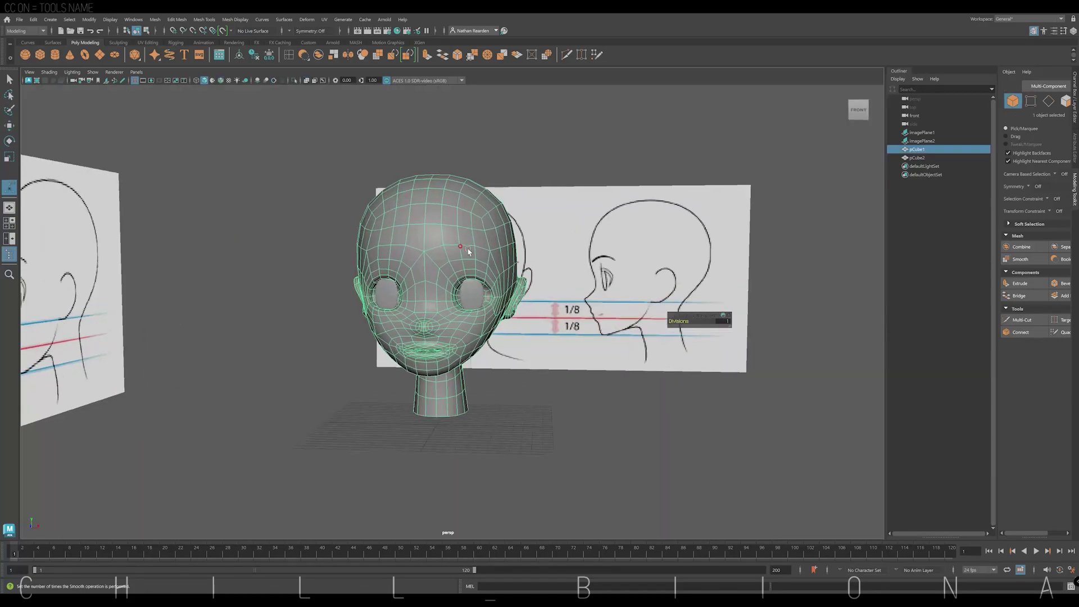
pyautogui.moveTo(457, 281); pyautogui.dragTo(457, 270, button='right')
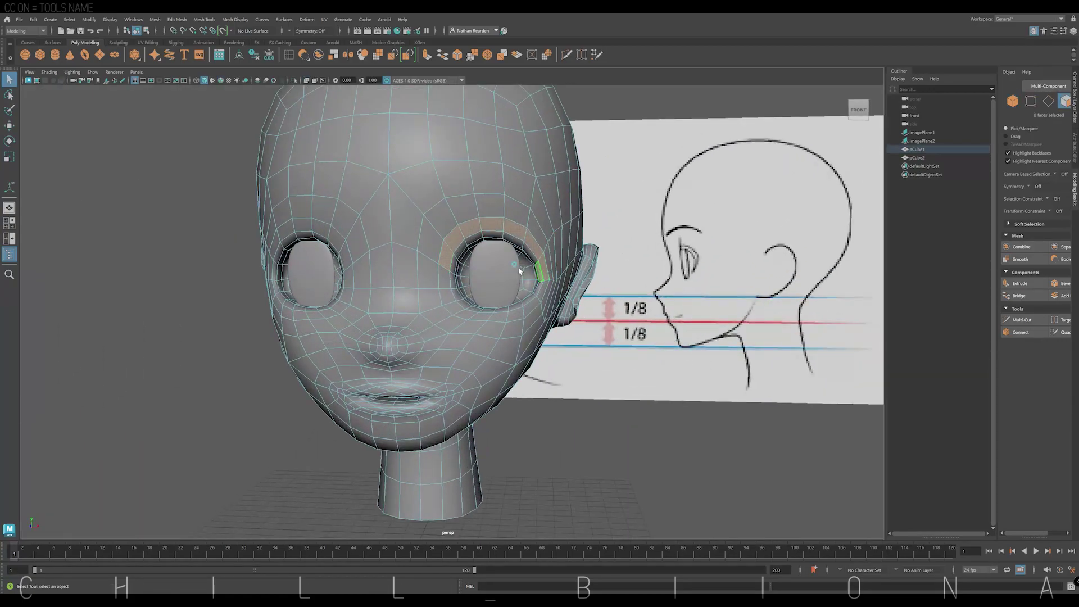
# Step: Extract the faces around the upper eye into a separate ring and isolate it
pyautogui.keyDown('alt'); pyautogui.moveTo(594, 318); pyautogui.dragTo(552, 302); pyautogui.keyUp('alt')
pyautogui.scroll(5, 597, 321)
pyautogui.keyDown('ctrl'); pyautogui.click(565, 301); pyautogui.keyUp('ctrl')
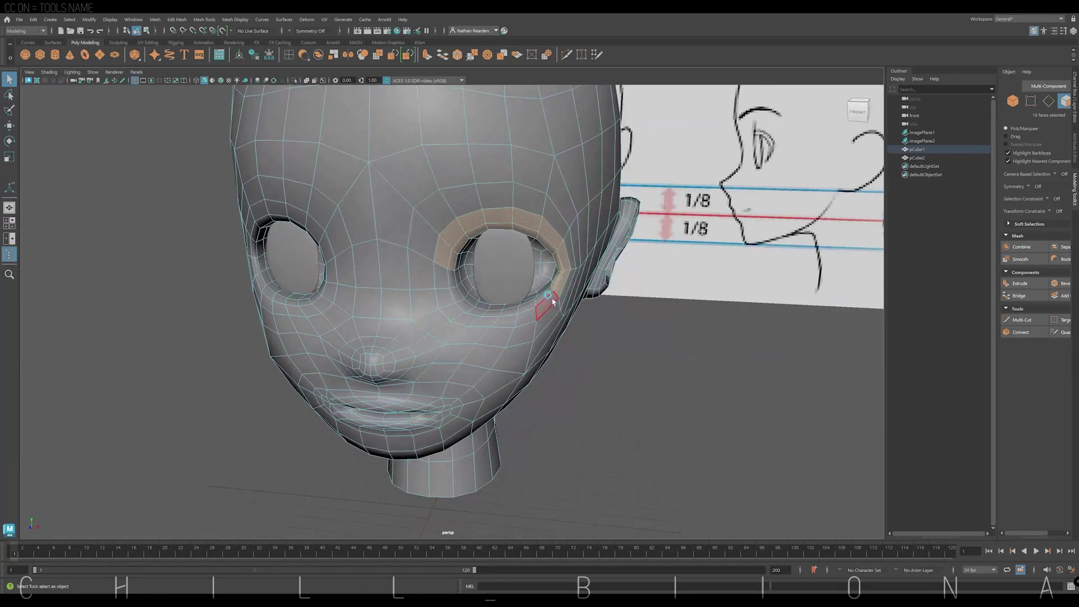
pyautogui.click(517, 55)
pyautogui.press('F8')
pyautogui.click(533, 227)
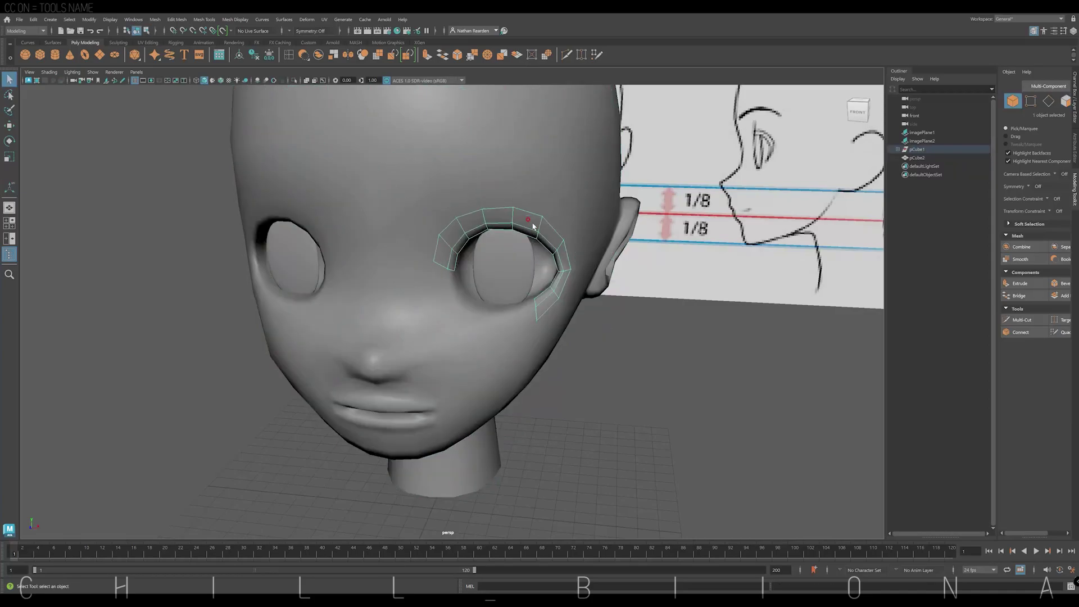
pyautogui.keyDown('alt'); pyautogui.moveTo(533, 225); pyautogui.dragTo(339, 150); pyautogui.keyUp('alt')
pyautogui.click(295, 82)
# Step: Select the tip vertex of the isolated ring, then bring back the head and sketch
pyautogui.keyDown('alt'); pyautogui.moveTo(513, 234); pyautogui.dragTo(525, 236); pyautogui.keyUp('alt')
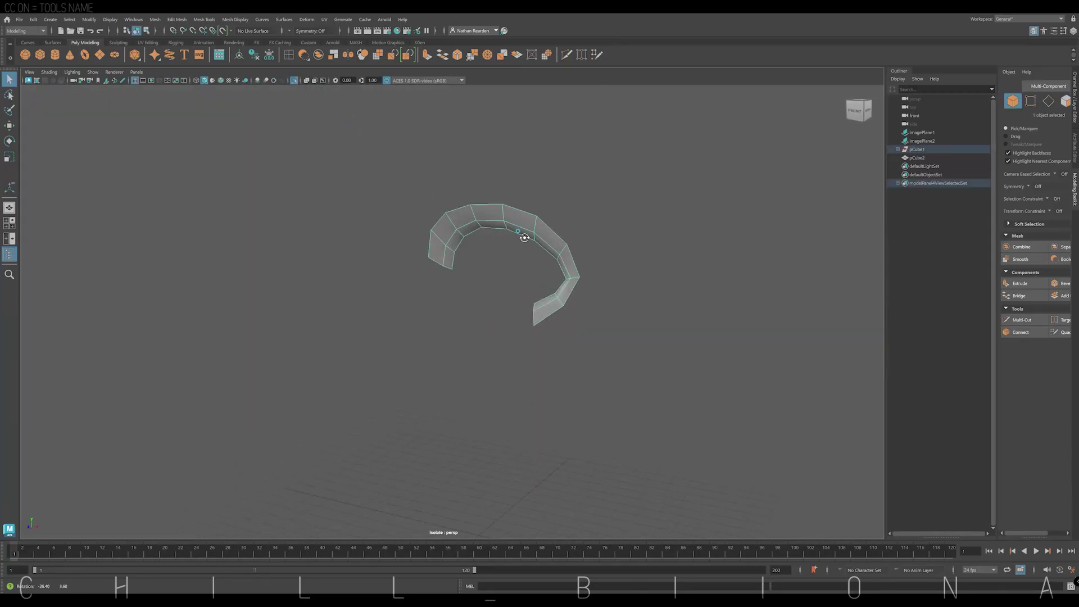
pyautogui.moveTo(517, 306); pyautogui.dragTo(495, 308, button='right')
pyautogui.click(543, 306)
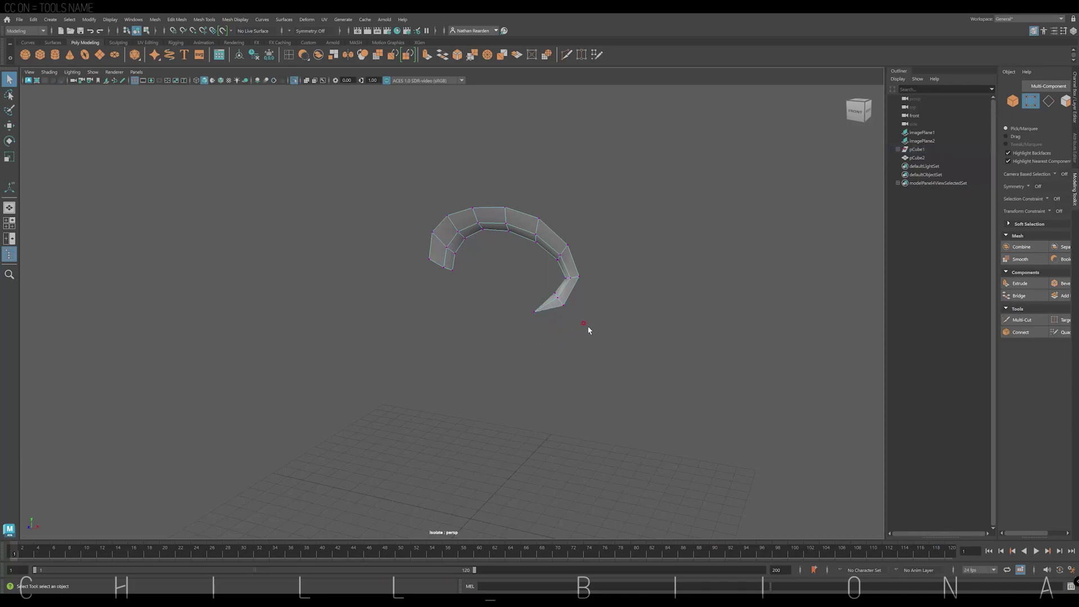
pyautogui.keyDown('alt'); pyautogui.moveTo(588, 326); pyautogui.dragTo(559, 301); pyautogui.keyUp('alt')
pyautogui.click(559, 298)
pyautogui.press('w')
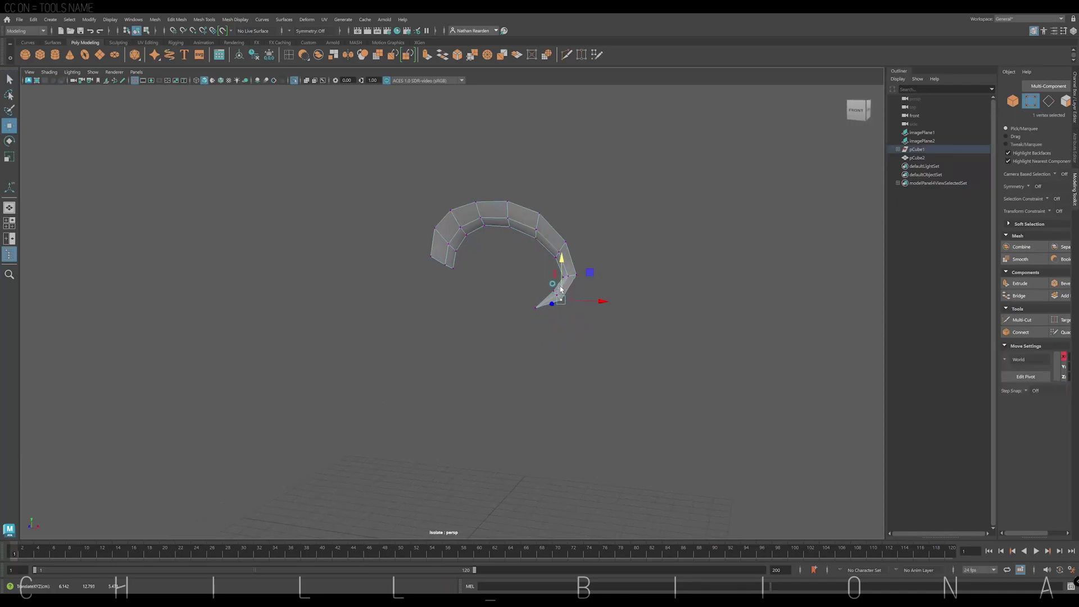
pyautogui.hotkey('ctrl', '1')
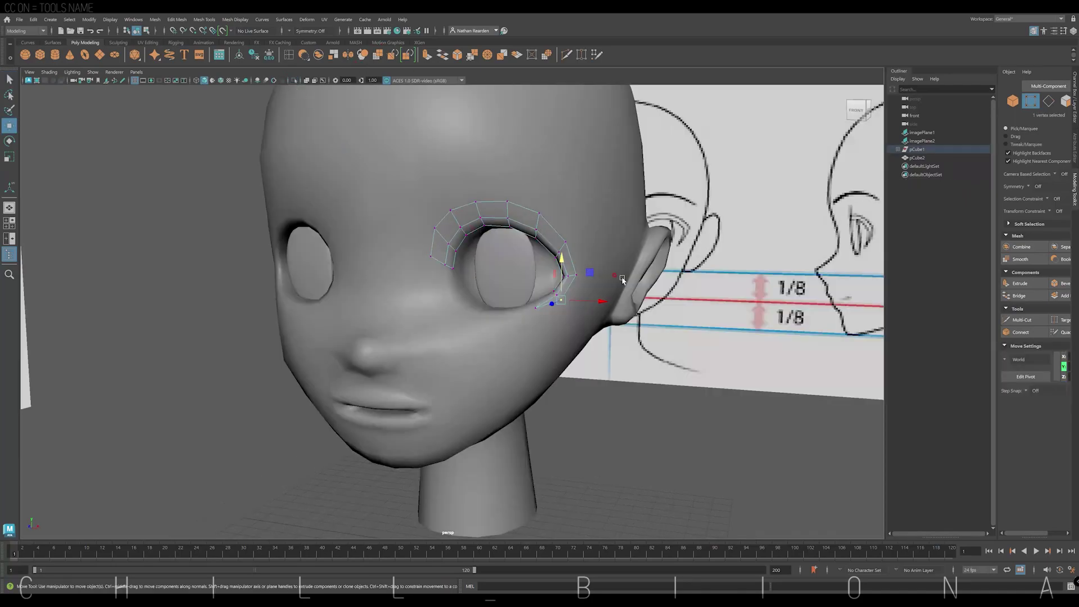
# Step: Pull the ring's inner corner vertex upward so it follows the eye
pyautogui.keyDown('alt'); pyautogui.moveTo(623, 280); pyautogui.dragTo(516, 264); pyautogui.keyUp('alt')
pyautogui.scroll(2, 516, 265)
pyautogui.click(466, 259)
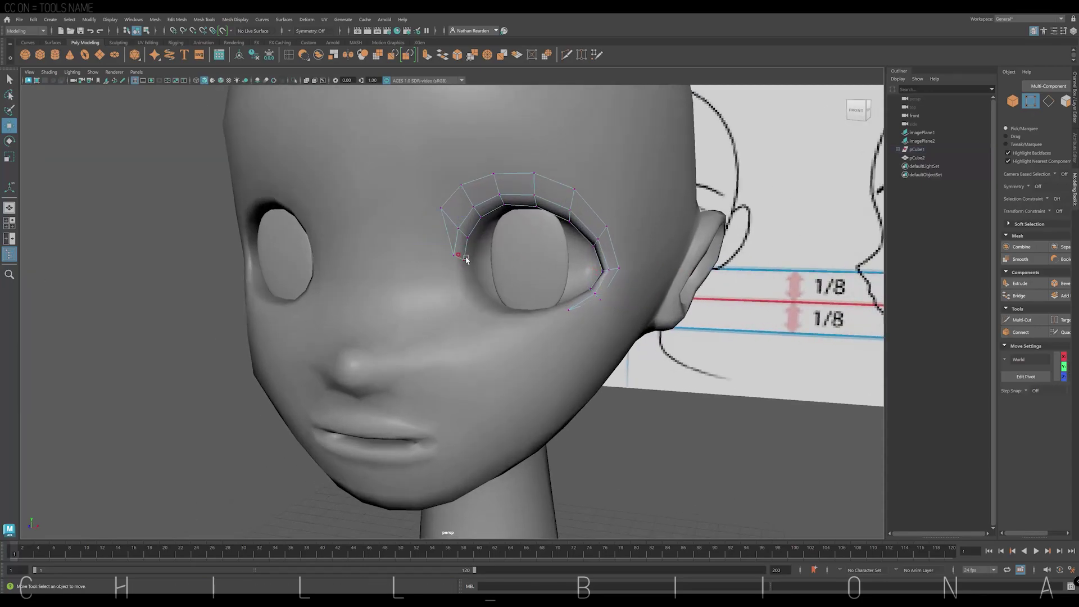
pyautogui.moveTo(458, 209); pyautogui.dragTo(453, 199)
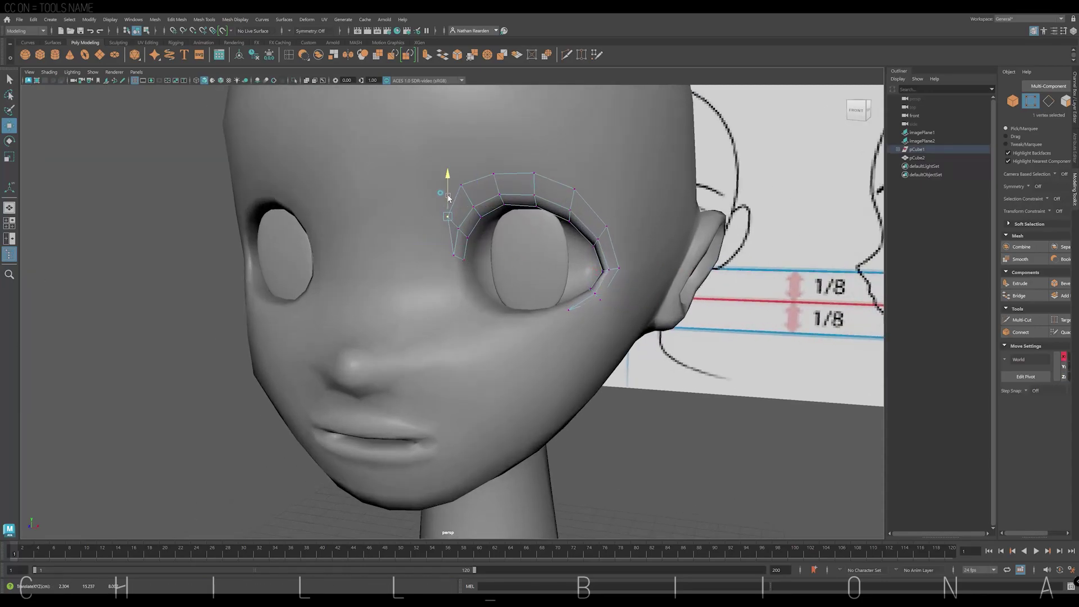
pyautogui.click(489, 271)
pyautogui.click(448, 216)
pyautogui.moveTo(489, 242)
pyautogui.keyDown('alt'); pyautogui.mouseDown()
pyautogui.moveTo(481, 213)
pyautogui.moveTo(567, 233)
pyautogui.mouseUp(); pyautogui.keyUp('alt')
pyautogui.scroll(-5, 481, 214)
pyautogui.scroll(8, 482, 213)
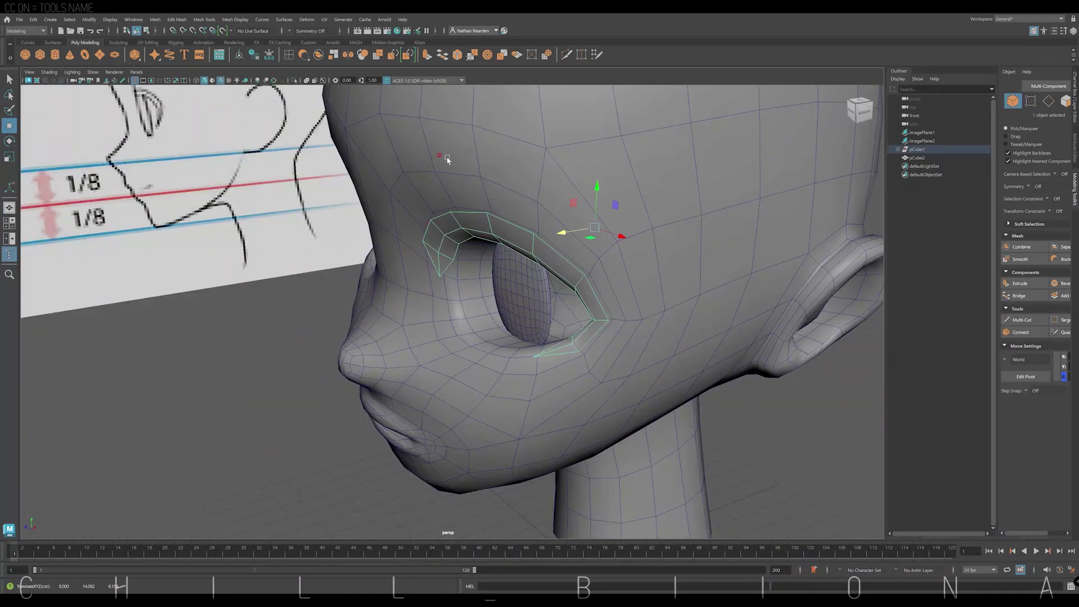
# Step: Extrude the ring to 0.1 thickness, preview it smoothed, and duplicate a band face
pyautogui.hotkey('ctrl', 'e')
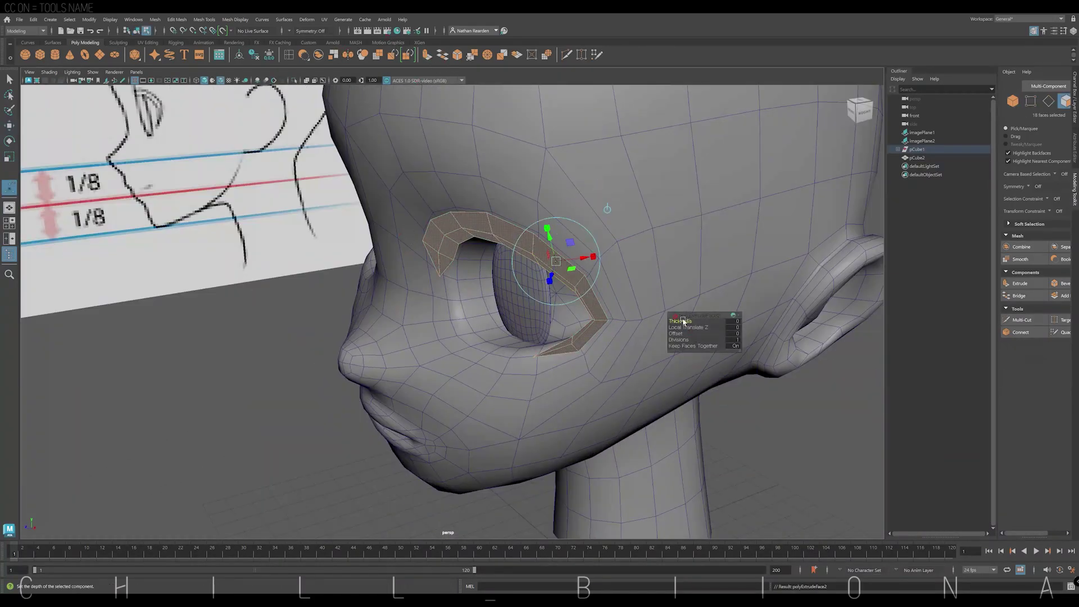
pyautogui.moveTo(683, 322); pyautogui.dragTo(684, 321)
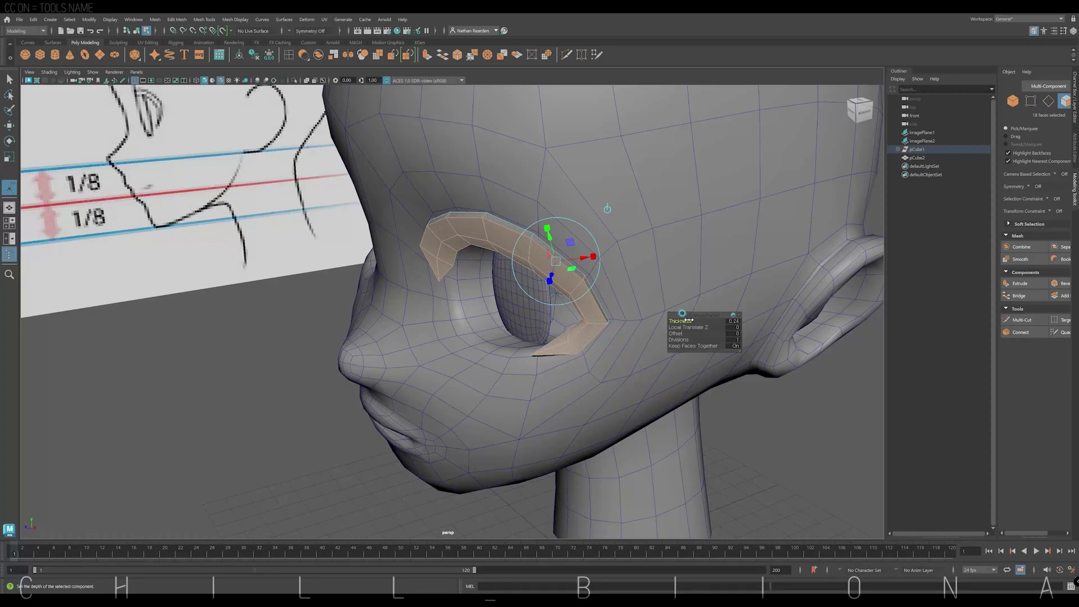
pyautogui.press('3')
pyautogui.press('F8')
pyautogui.press('w')
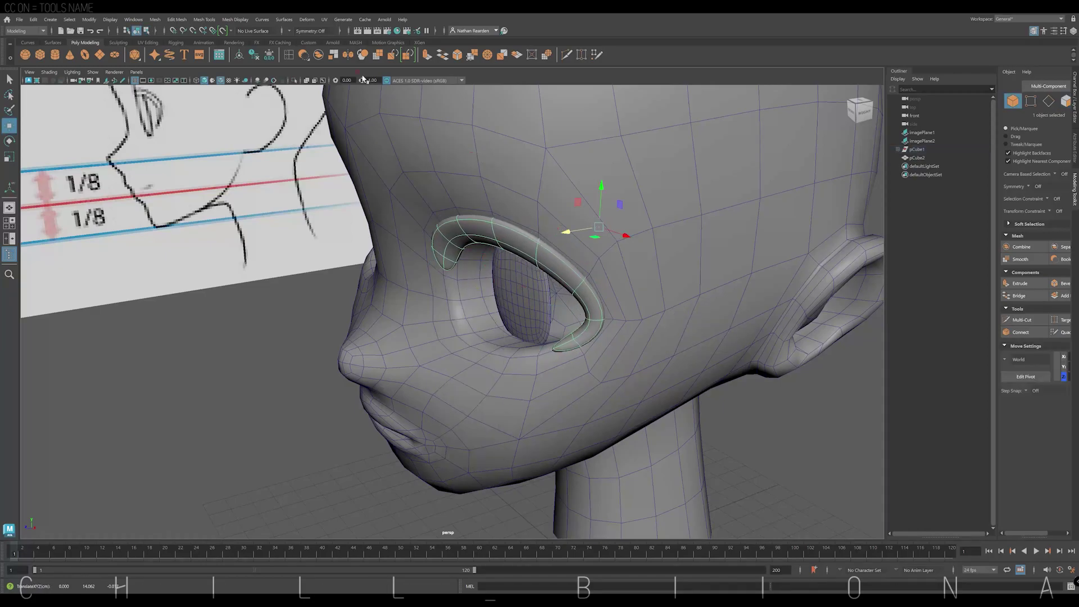
pyautogui.keyDown('alt'); pyautogui.moveTo(501, 246); pyautogui.dragTo(583, 247); pyautogui.keyUp('alt')
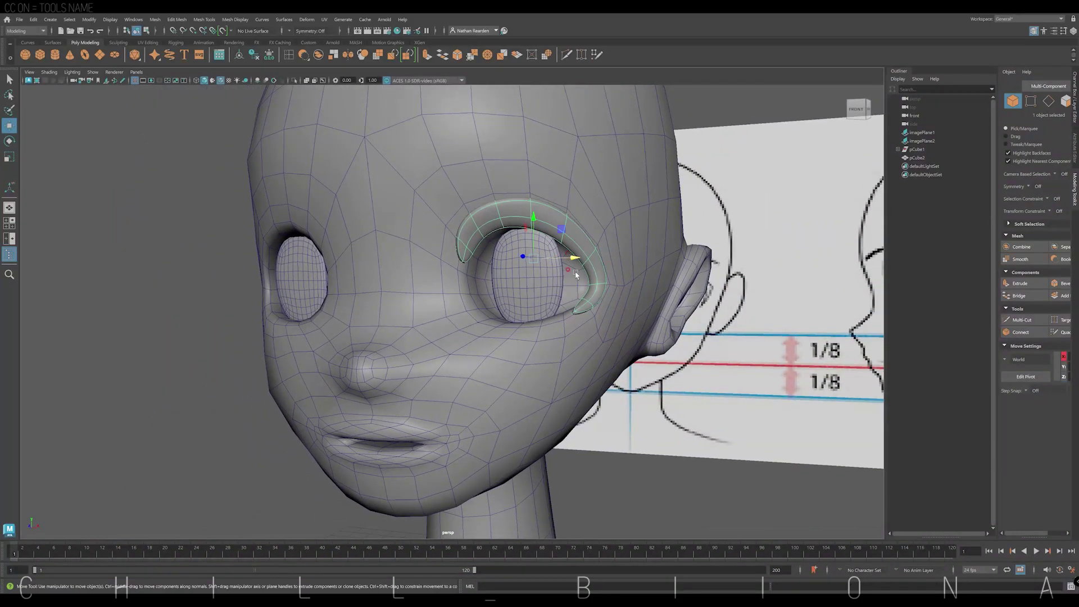
pyautogui.moveTo(494, 306); pyautogui.dragTo(494, 189, button='right')
pyautogui.click(516, 54)
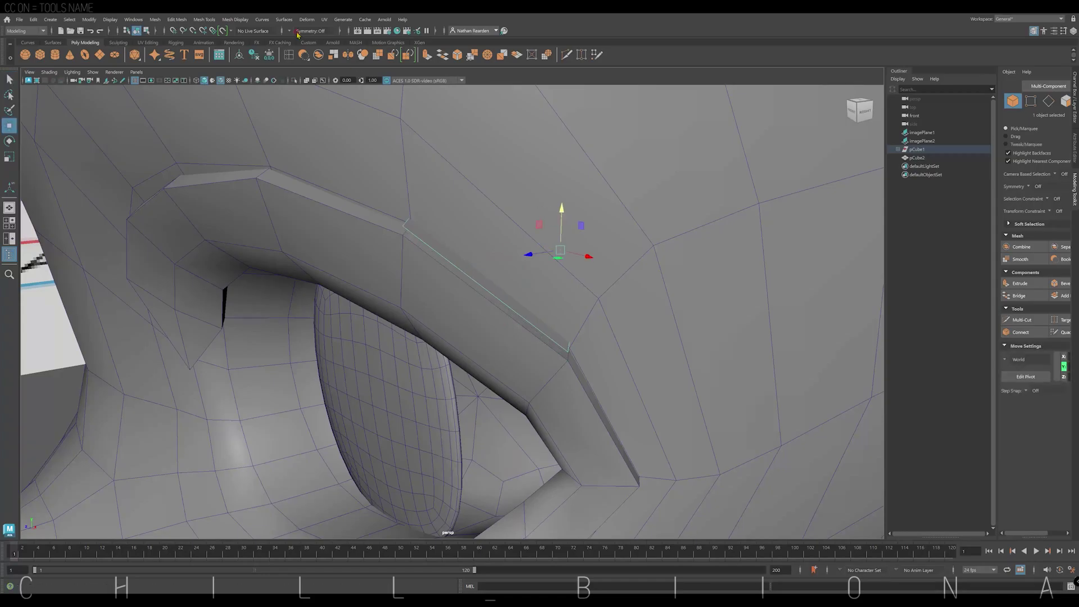
# Step: On the isolated strip, add an edge loop and extrude the end face upward into a spike
pyautogui.click(294, 80)
pyautogui.click(289, 54)
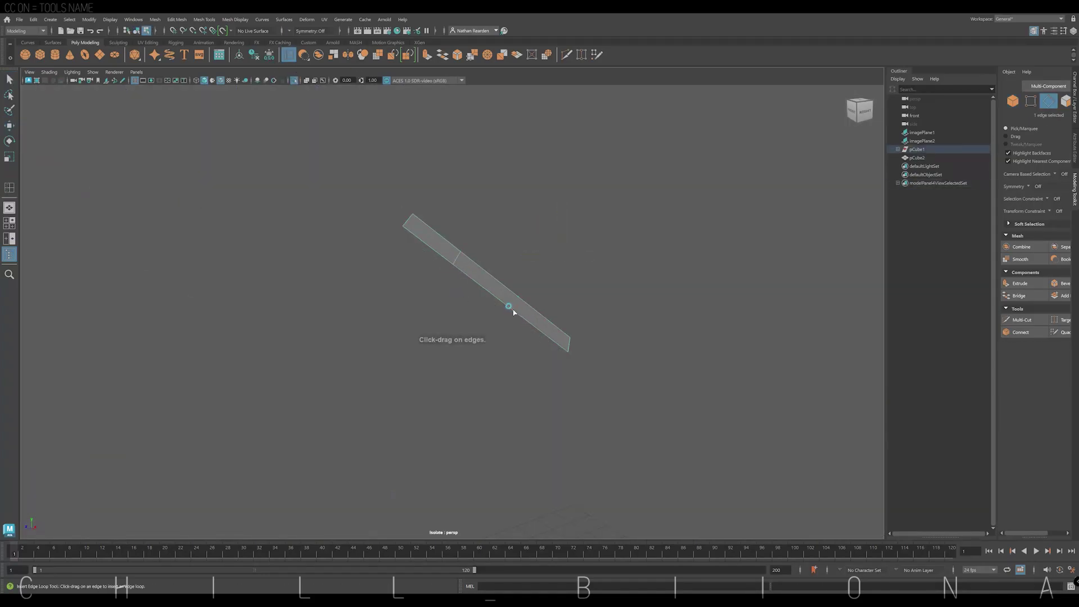
pyautogui.click(533, 329)
pyautogui.press('w')
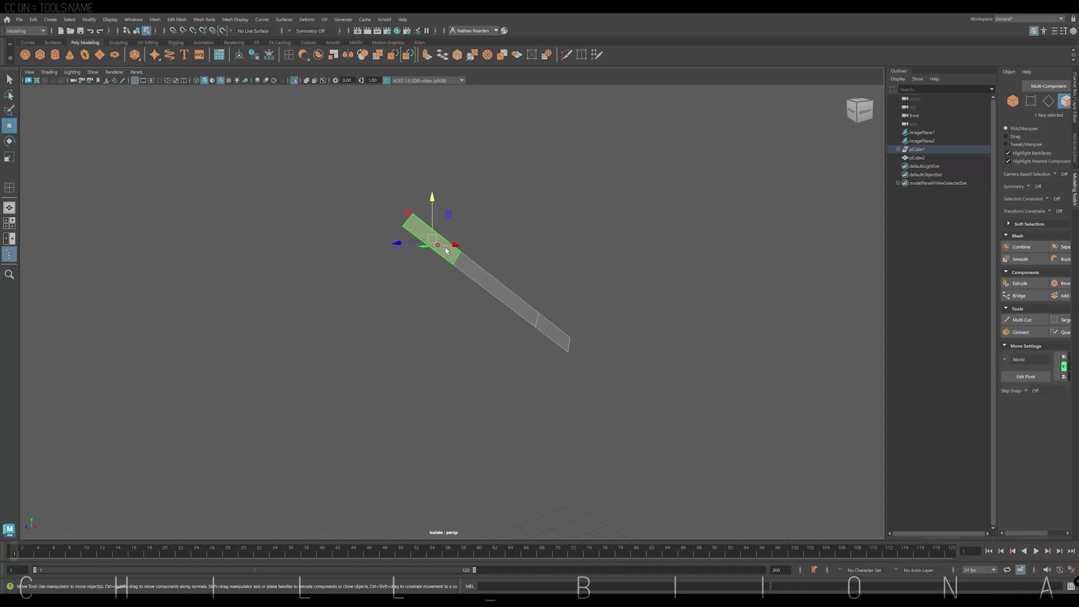
pyautogui.click(551, 326)
pyautogui.click(427, 55)
pyautogui.moveTo(526, 270)
pyautogui.mouseDown()
pyautogui.moveTo(559, 224)
pyautogui.moveTo(472, 210)
pyautogui.mouseUp()
pyautogui.press('w')
pyautogui.moveTo(565, 233); pyautogui.dragTo(559, 214)
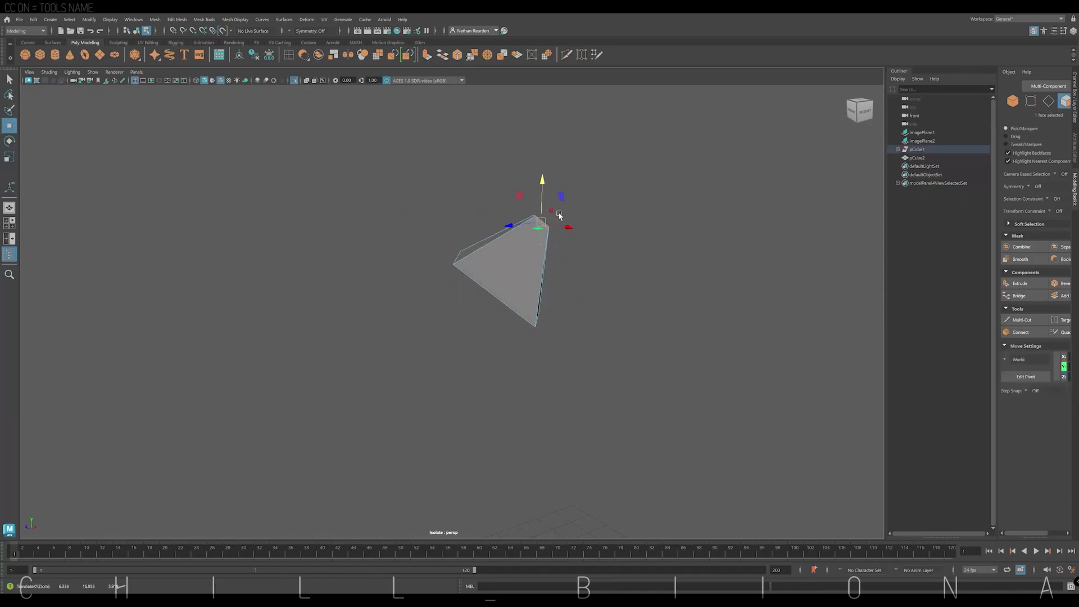
# Step: Show the whole head again and select the new spike object
pyautogui.click(295, 82)
pyautogui.moveTo(440, 349); pyautogui.dragTo(450, 394, button='right')
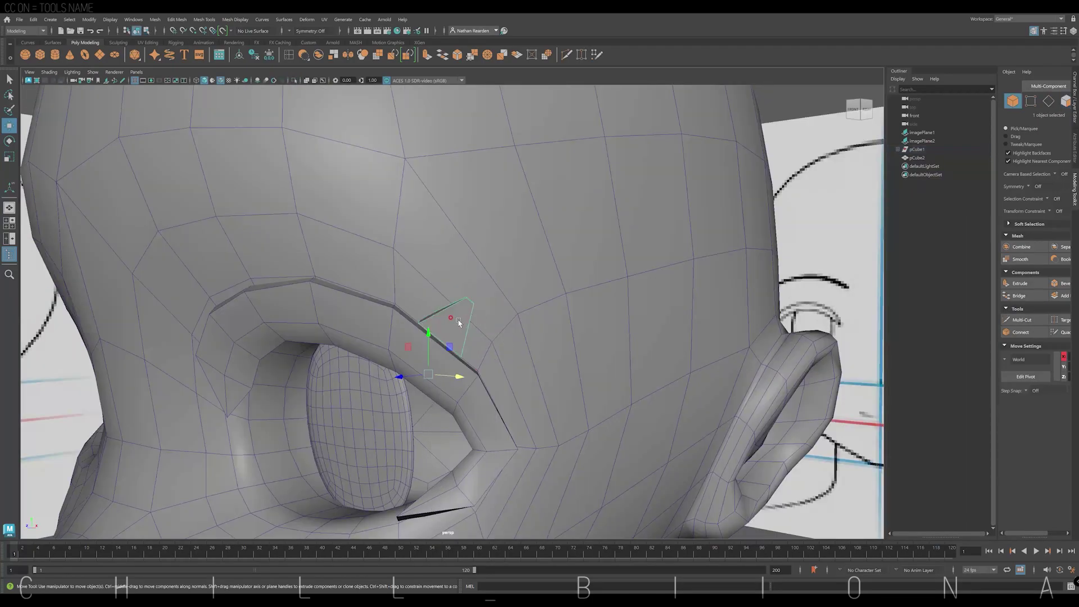
pyautogui.scroll(5, 464, 326)
pyautogui.moveTo(464, 326)
pyautogui.keyDown('alt'); pyautogui.mouseDown()
pyautogui.moveTo(362, 319)
pyautogui.moveTo(460, 319)
pyautogui.mouseUp(); pyautogui.keyUp('alt')
pyautogui.press('F11')
pyautogui.click(362, 320)
pyautogui.scroll(-3, 460, 319)
pyautogui.press('F8')
pyautogui.click(487, 315)
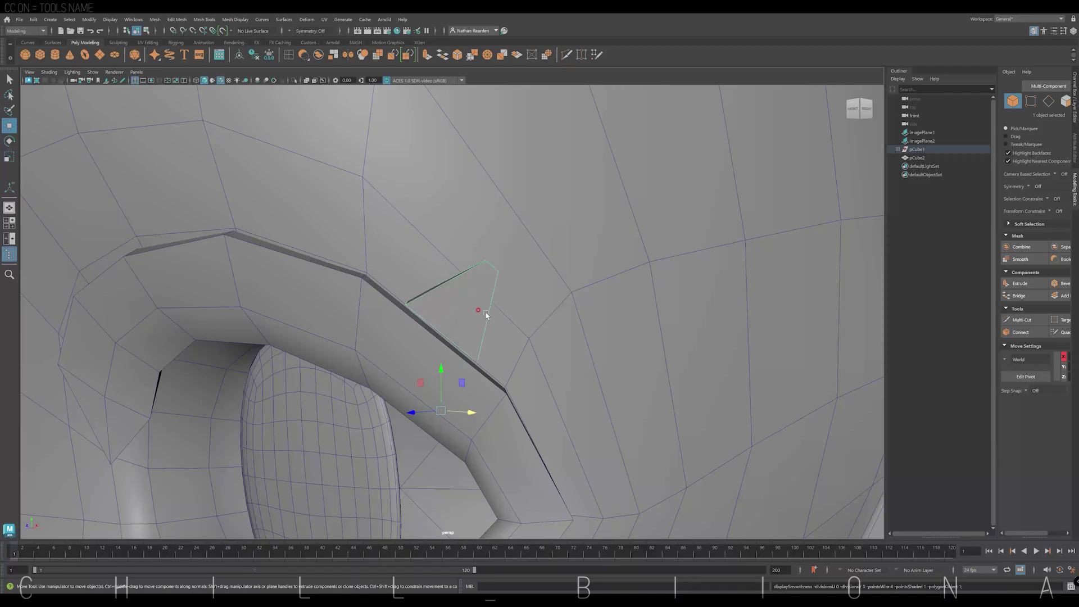
# Step: Cut a new edge across the spike and shift its tip edges to reshape it
pyautogui.click(566, 56)
pyautogui.click(506, 330)
pyautogui.press('Return')
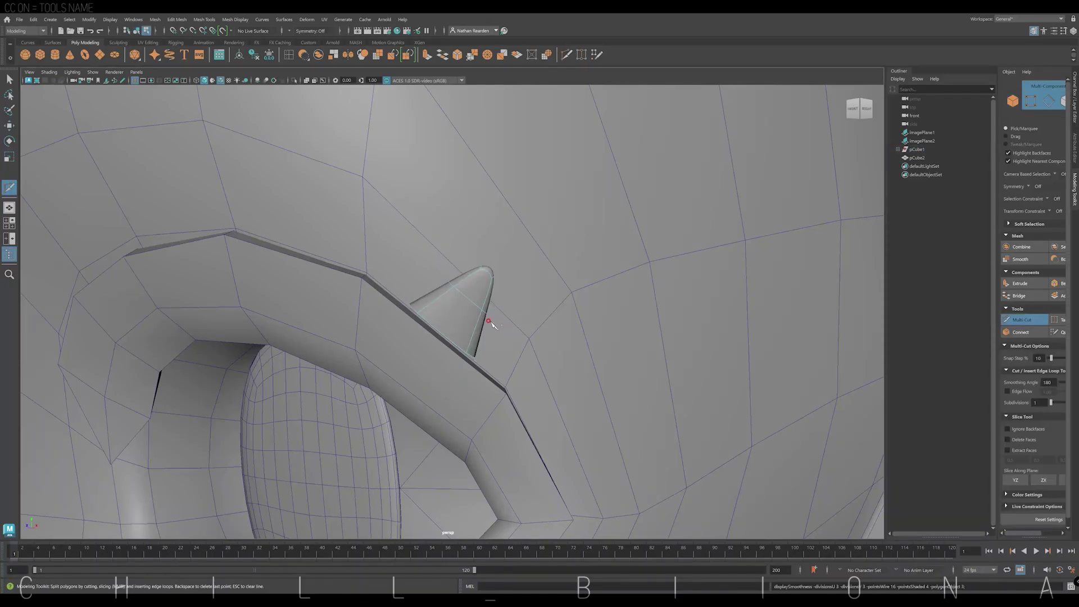
pyautogui.press('w')
pyautogui.moveTo(472, 301); pyautogui.dragTo(490, 299)
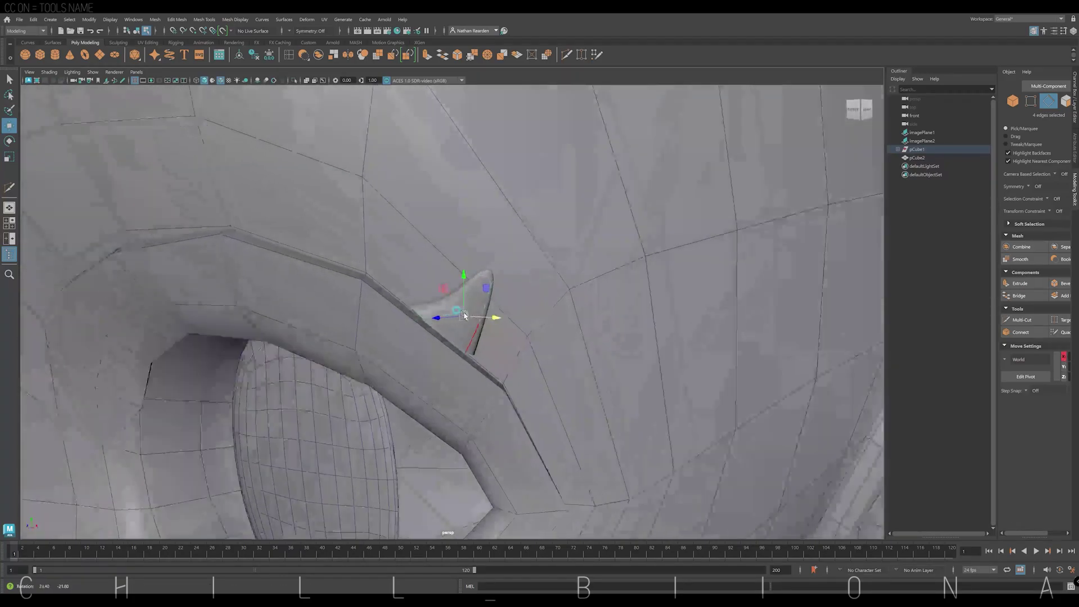
# Step: Rotate the spike's tip edge, nudge the spike slightly down, and preview it smoothed
pyautogui.keyDown('alt'); pyautogui.moveTo(464, 315); pyautogui.dragTo(417, 317); pyautogui.keyUp('alt')
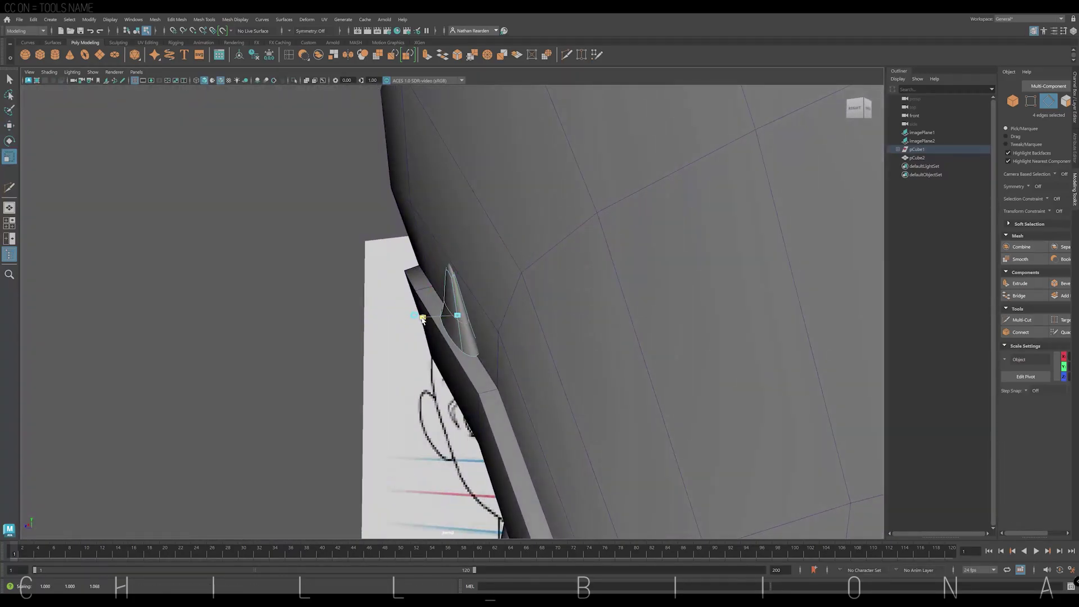
pyautogui.click(418, 265)
pyautogui.press('e')
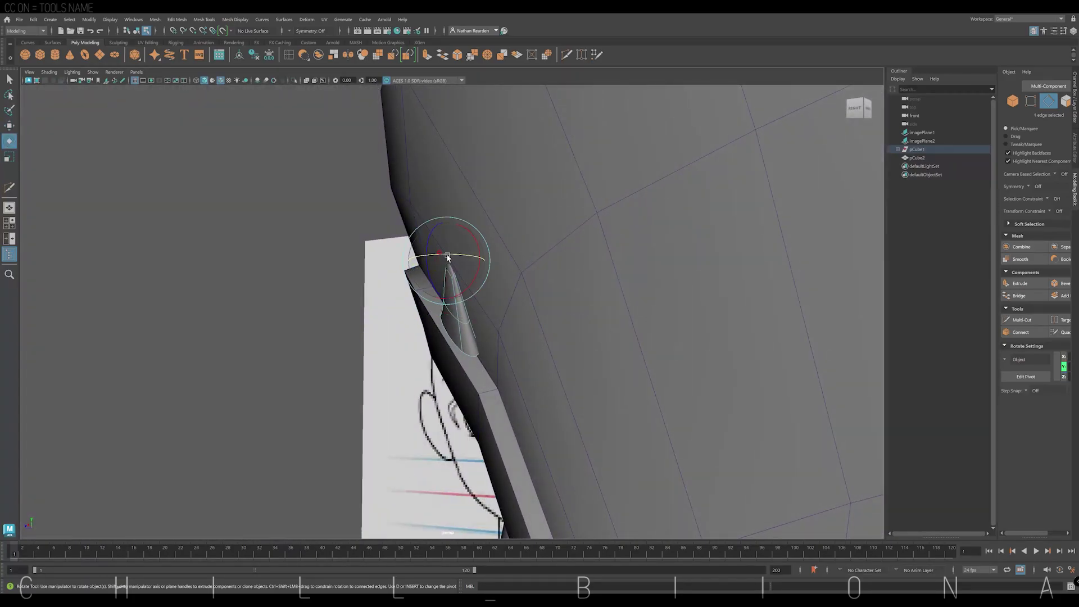
pyautogui.moveTo(444, 258); pyautogui.dragTo(449, 236, button='right')
pyautogui.press('w')
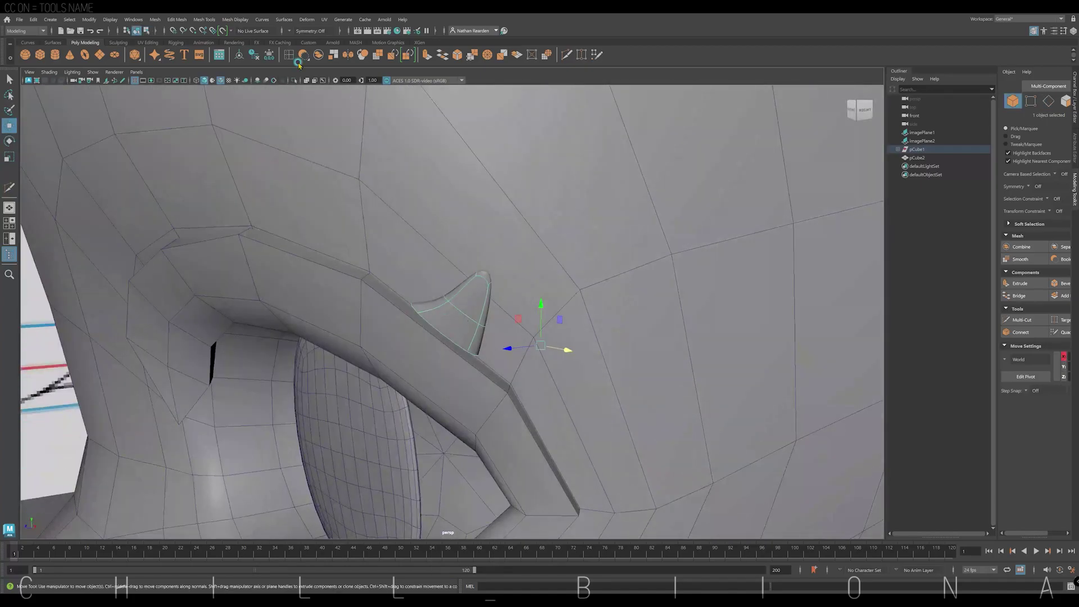
pyautogui.moveTo(453, 272); pyautogui.dragTo(454, 281)
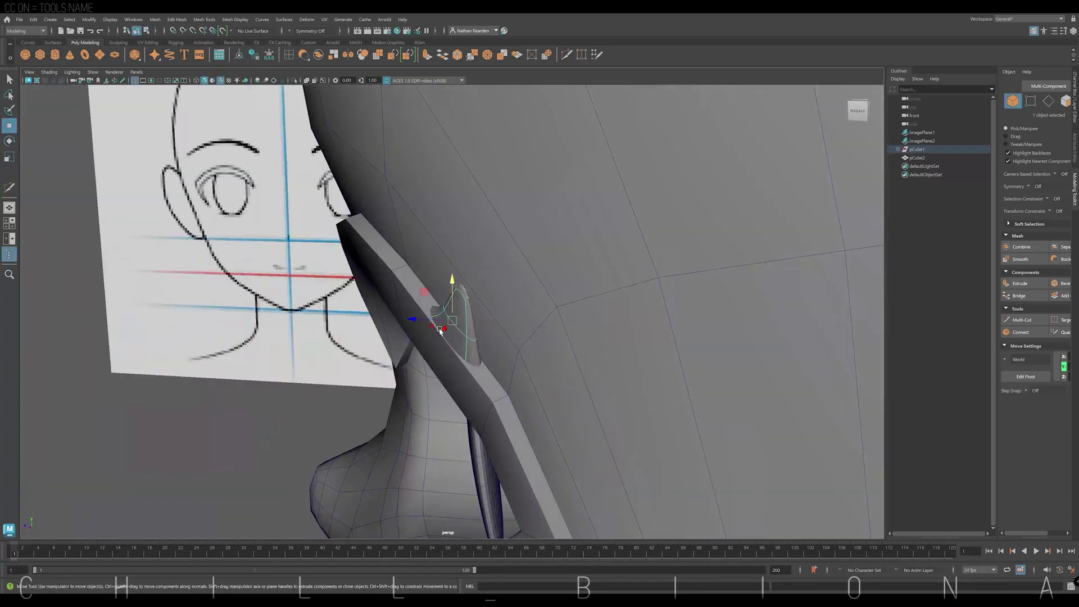
pyautogui.press('3')
# Step: Orbit around the spike and whole head to inspect it, then turn off smooth preview
pyautogui.keyDown('alt'); pyautogui.moveTo(498, 346); pyautogui.dragTo(448, 292); pyautogui.keyUp('alt')
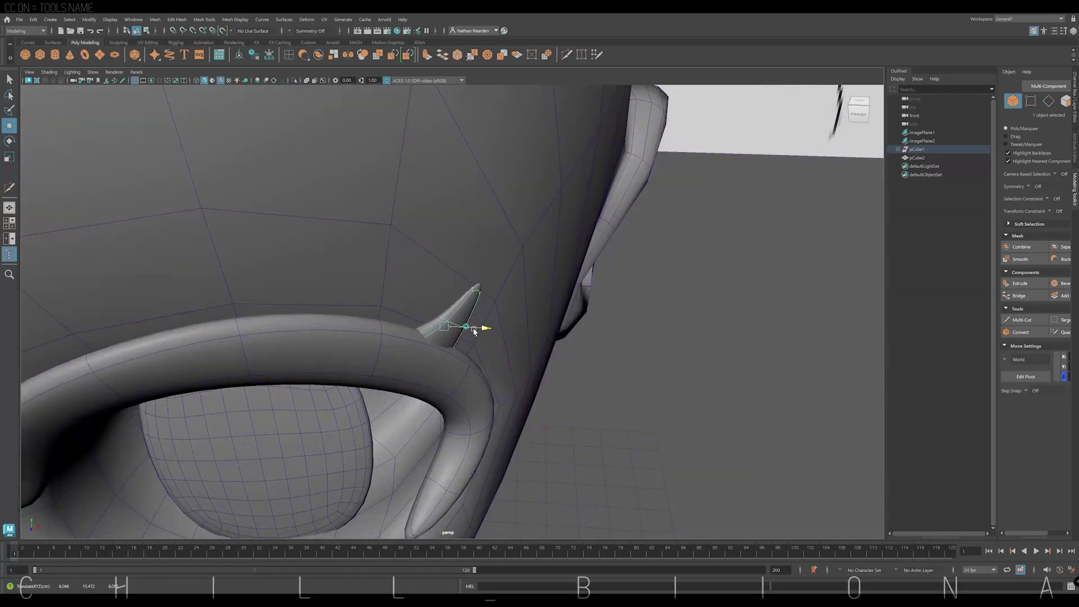
pyautogui.scroll(-5, 569, 349)
pyautogui.scroll(-5, 540, 354)
pyautogui.moveTo(539, 355)
pyautogui.keyDown('alt'); pyautogui.mouseDown()
pyautogui.moveTo(470, 294)
pyautogui.moveTo(451, 309)
pyautogui.moveTo(475, 270)
pyautogui.mouseUp(); pyautogui.keyUp('alt')
pyautogui.press('1')
pyautogui.moveTo(475, 270); pyautogui.dragTo(475, 295, button='right')
# Step: Duplicate a thin eye-rim face and isolate the copy
pyautogui.click(495, 284)
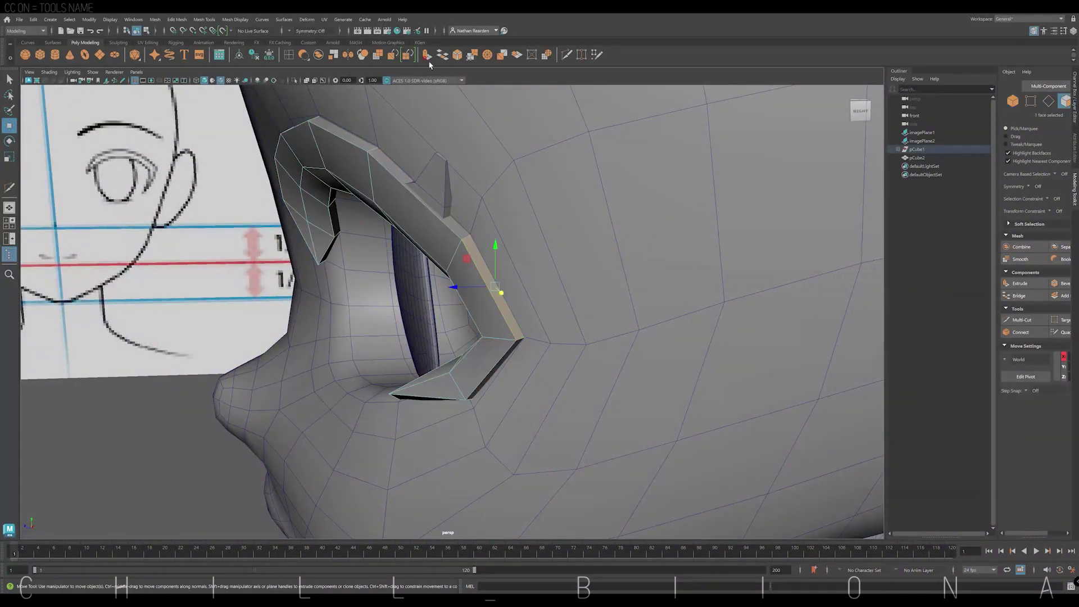
pyautogui.click(518, 58)
pyautogui.moveTo(475, 250); pyautogui.dragTo(475, 225, button='right')
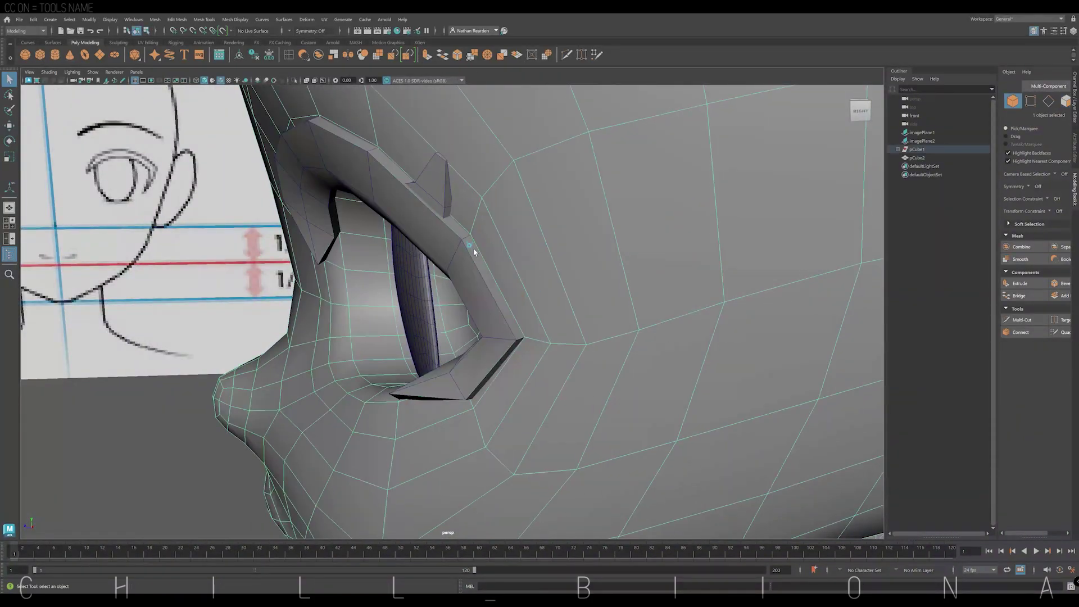
pyautogui.press('q')
pyautogui.hotkey('ctrl', '1')
# Step: Add an edge loop, extrude with Thickness 0.6, taper and smooth the strip into spikes
pyautogui.click(285, 56)
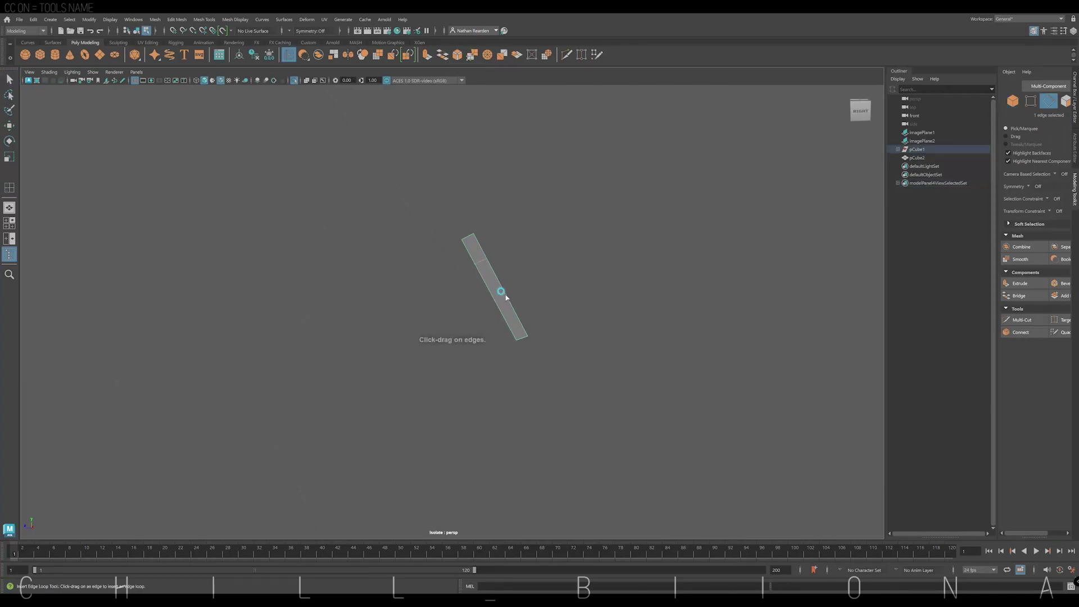
pyautogui.hotkey('ctrl', 'e')
pyautogui.moveTo(483, 264)
pyautogui.keyDown('alt'); pyautogui.mouseDown()
pyautogui.moveTo(608, 289)
pyautogui.moveTo(506, 236)
pyautogui.moveTo(490, 245)
pyautogui.mouseUp(); pyautogui.keyUp('alt')
pyautogui.press('w')
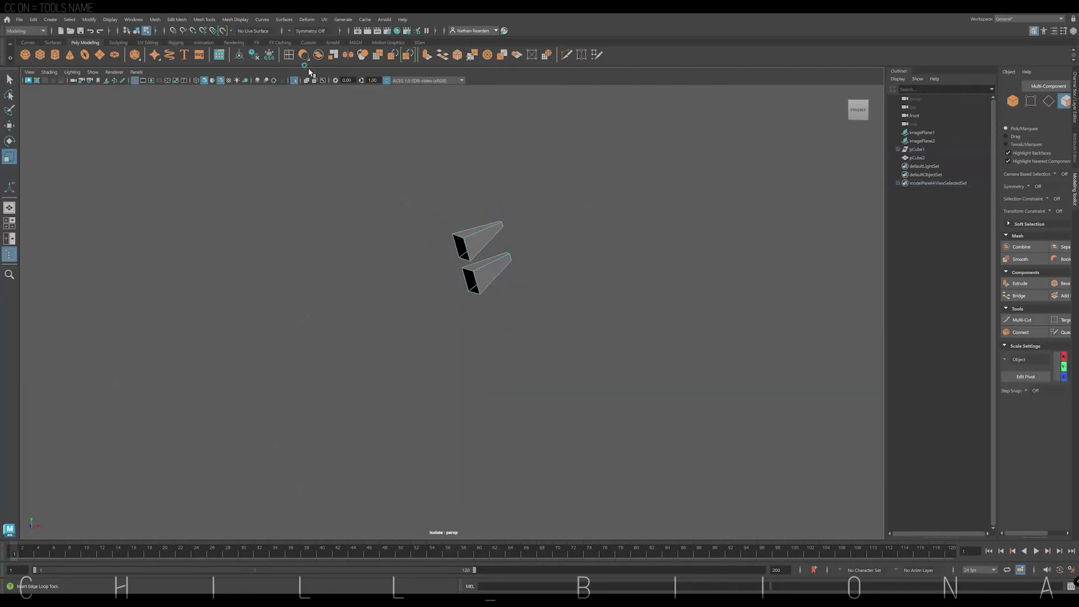
pyautogui.press('3')
pyautogui.press('F8')
pyautogui.hotkey('ctrl', '1')
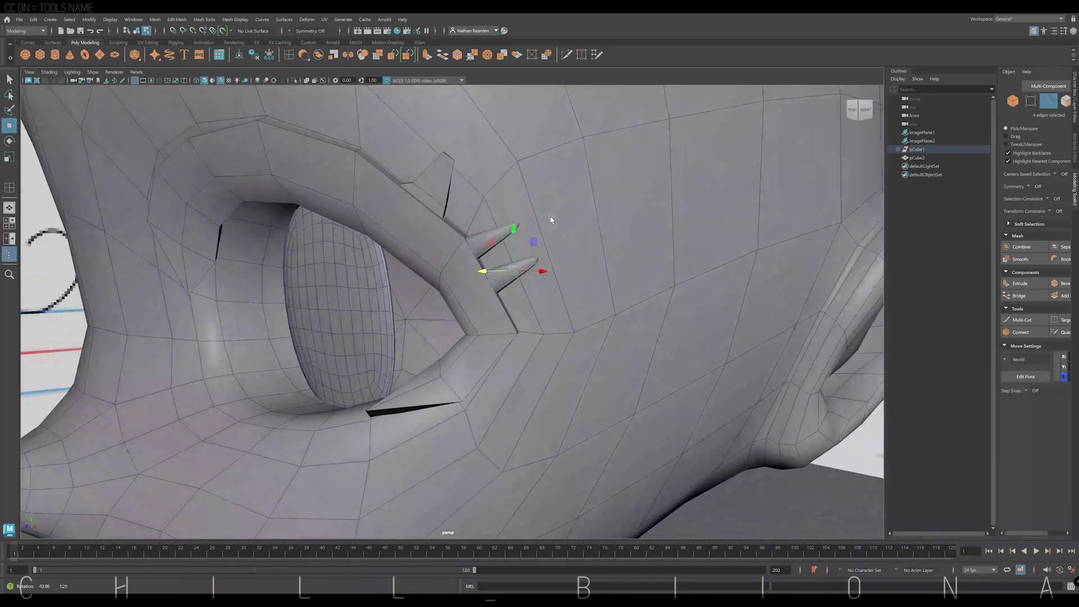
# Step: Scale and rotate the lash spikes into place at the outer eye corner
pyautogui.moveTo(473, 287)
pyautogui.keyDown('alt'); pyautogui.mouseDown()
pyautogui.moveTo(483, 264)
pyautogui.moveTo(472, 246)
pyautogui.moveTo(489, 270)
pyautogui.moveTo(534, 247)
pyautogui.mouseUp(); pyautogui.keyUp('alt')
pyautogui.press('3')
pyautogui.press('r')
pyautogui.press('e')
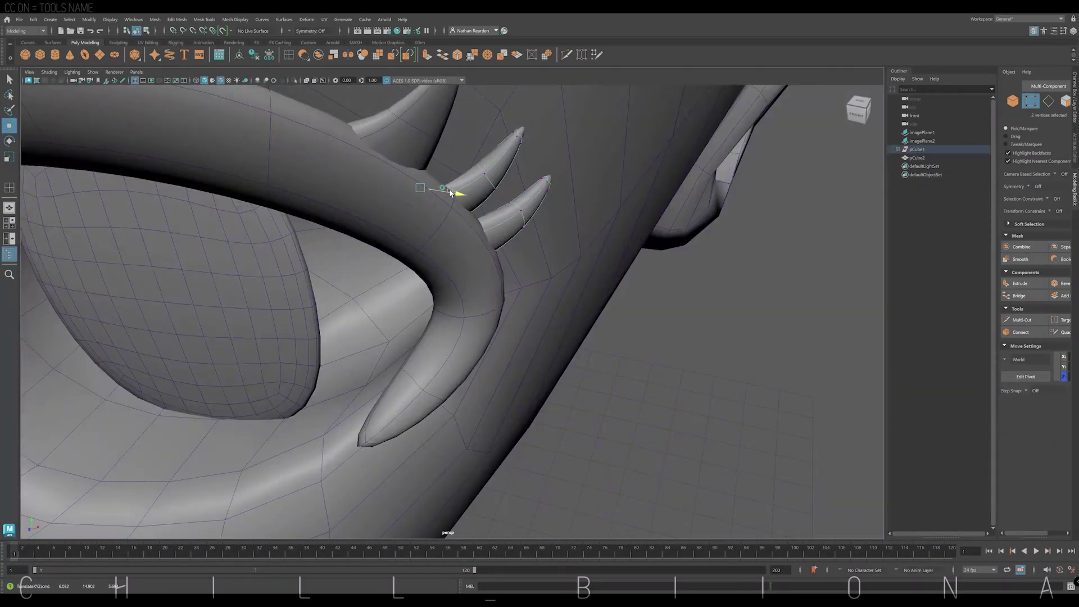
pyautogui.keyDown('alt'); pyautogui.moveTo(570, 130); pyautogui.dragTo(538, 210); pyautogui.keyUp('alt')
# Step: Select the head faces along the eyebrow line
pyautogui.rightClick(538, 209)
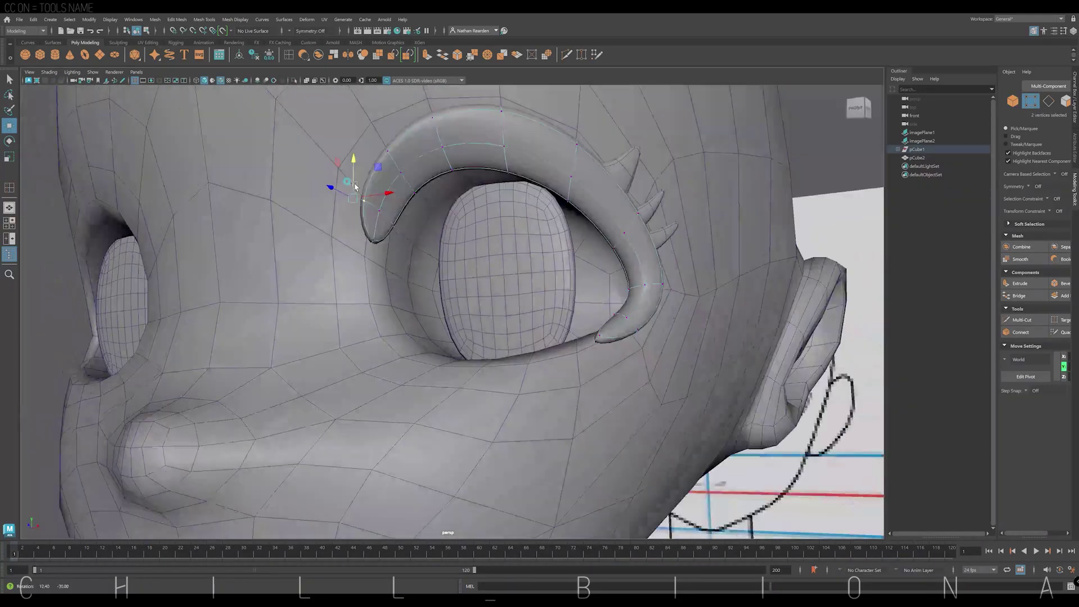
pyautogui.rightClick(407, 252)
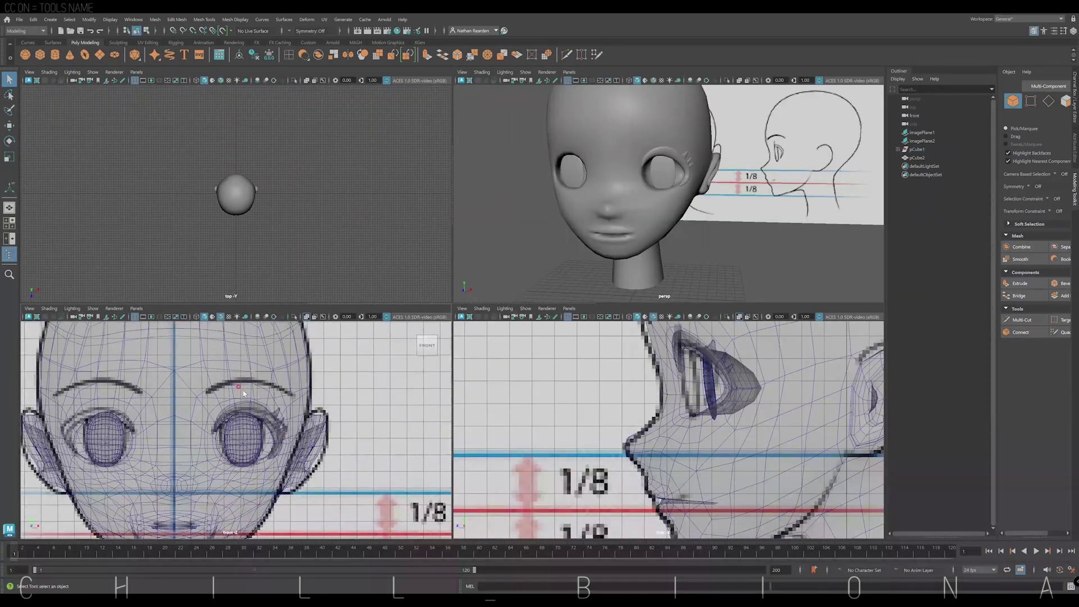
pyautogui.click(242, 390)
pyautogui.click(279, 392)
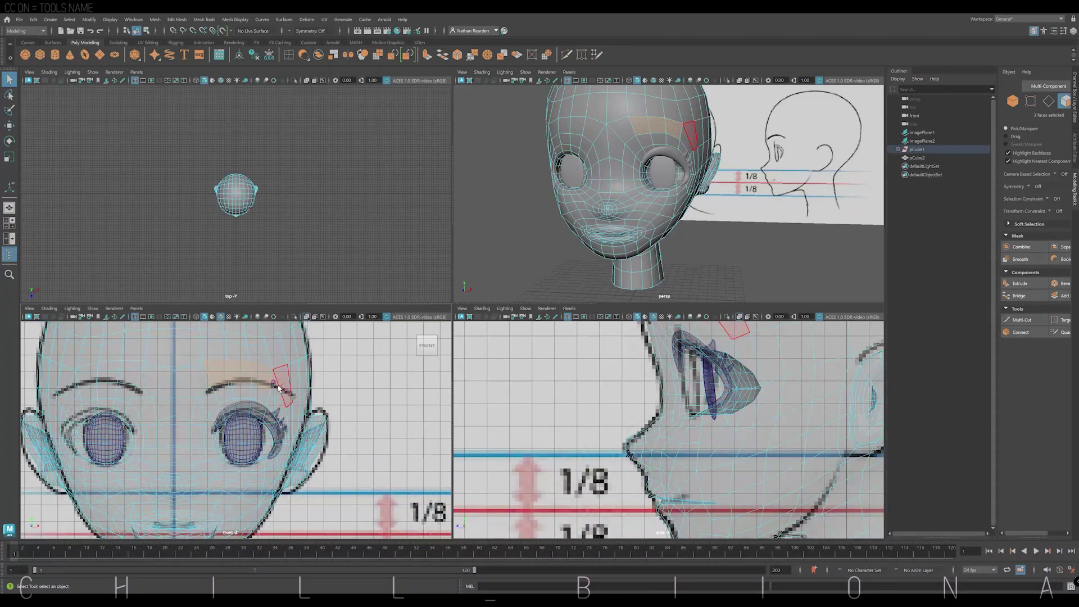
# Step: Add the last brow face and duplicate the selected eyebrow faces
pyautogui.keyDown('shift'); pyautogui.click(208, 387); pyautogui.keyUp('shift')
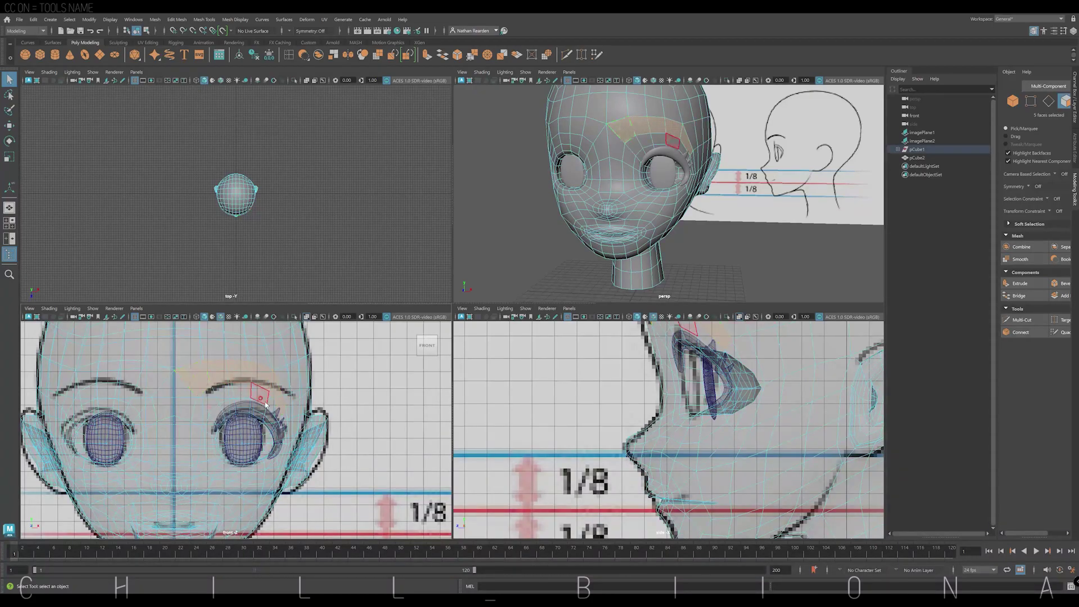
pyautogui.click(517, 58)
pyautogui.rightClick(523, 122)
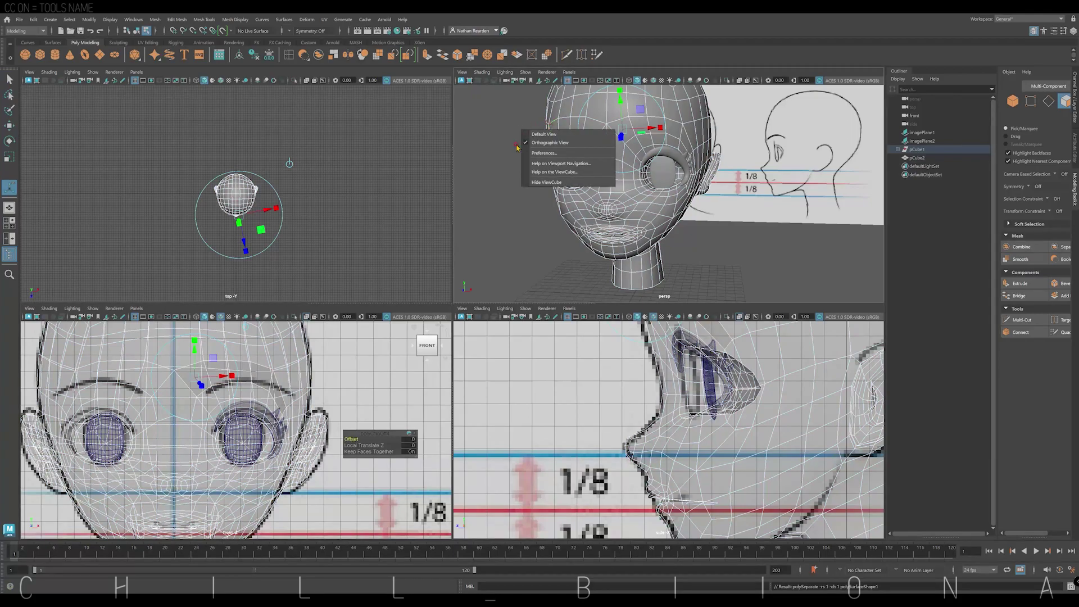
pyautogui.rightClick(656, 134)
pyautogui.moveTo(657, 134); pyautogui.dragTo(666, 123, button='right')
# Step: Isolate the eyebrow piece with imagePlane1 in an enlarged front view
pyautogui.press('q')
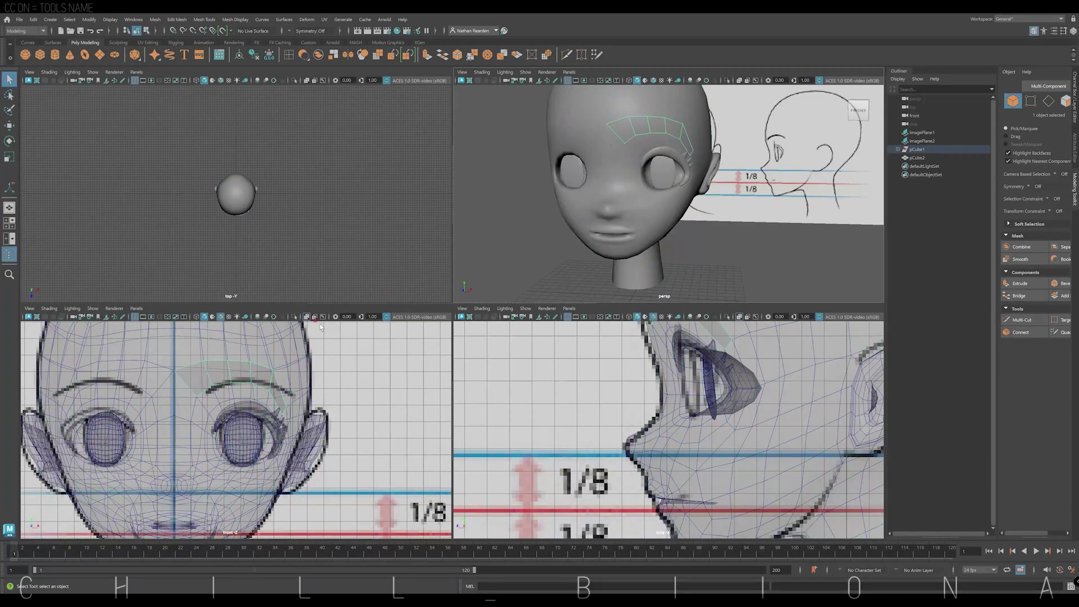
pyautogui.click(295, 318)
pyautogui.keyDown('ctrl'); pyautogui.click(922, 133); pyautogui.keyUp('ctrl')
pyautogui.click(295, 319)
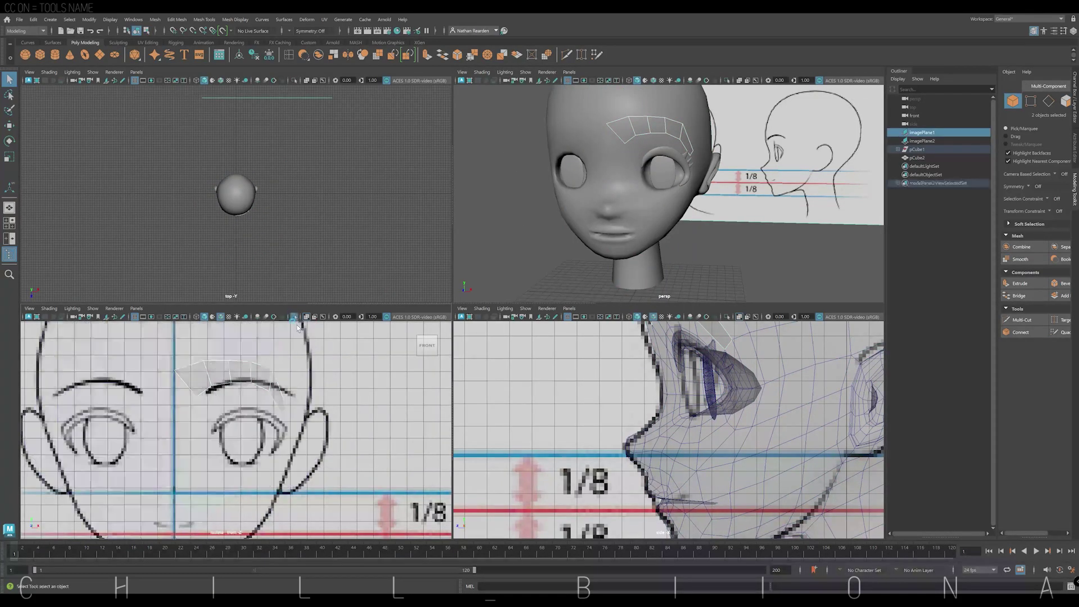
pyautogui.press('space')
pyautogui.scroll(2, 512, 305)
pyautogui.scroll(3, 512, 305)
# Step: Add edge loops and move the eyebrow's faces and vertices onto the drawn brow
pyautogui.keyDown('shift'); pyautogui.moveTo(508, 301); pyautogui.dragTo(377, 261, button='right'); pyautogui.keyUp('shift')
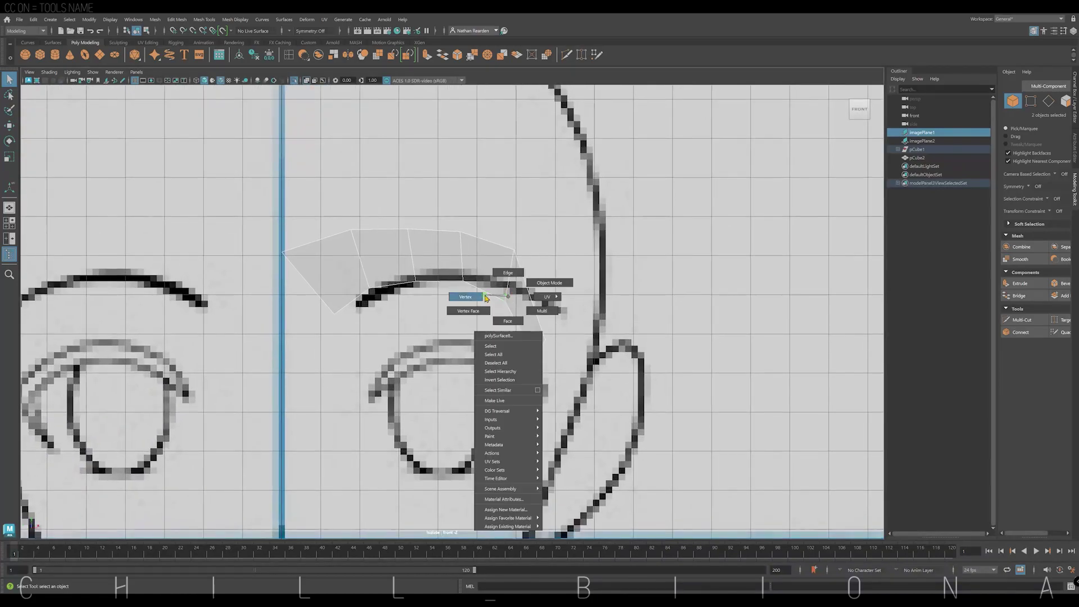
pyautogui.moveTo(472, 269); pyautogui.dragTo(405, 256, button='right')
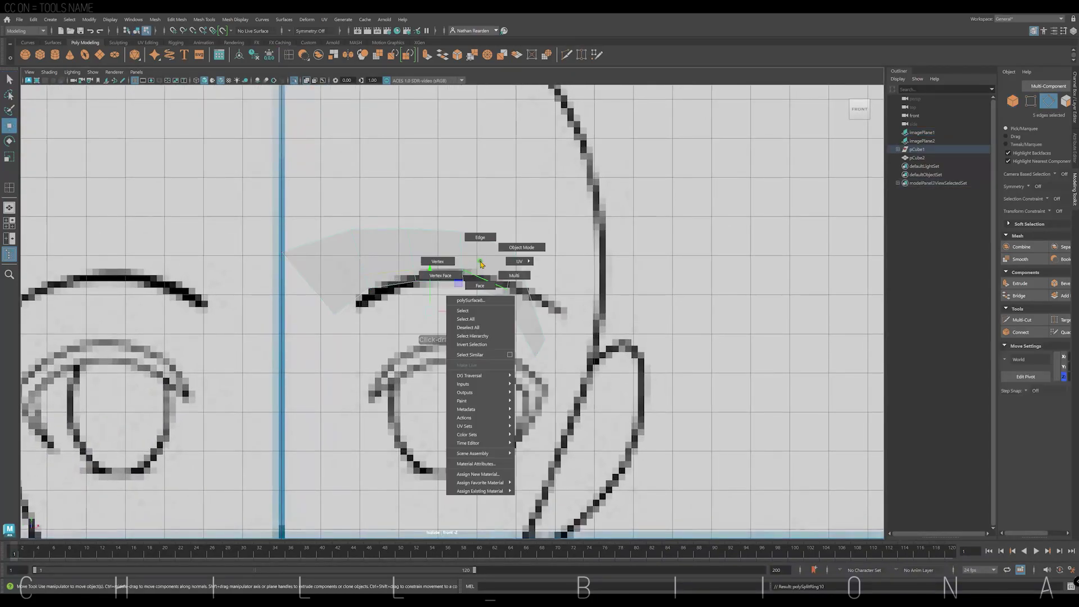
pyautogui.press('w')
pyautogui.moveTo(395, 251); pyautogui.dragTo(436, 298)
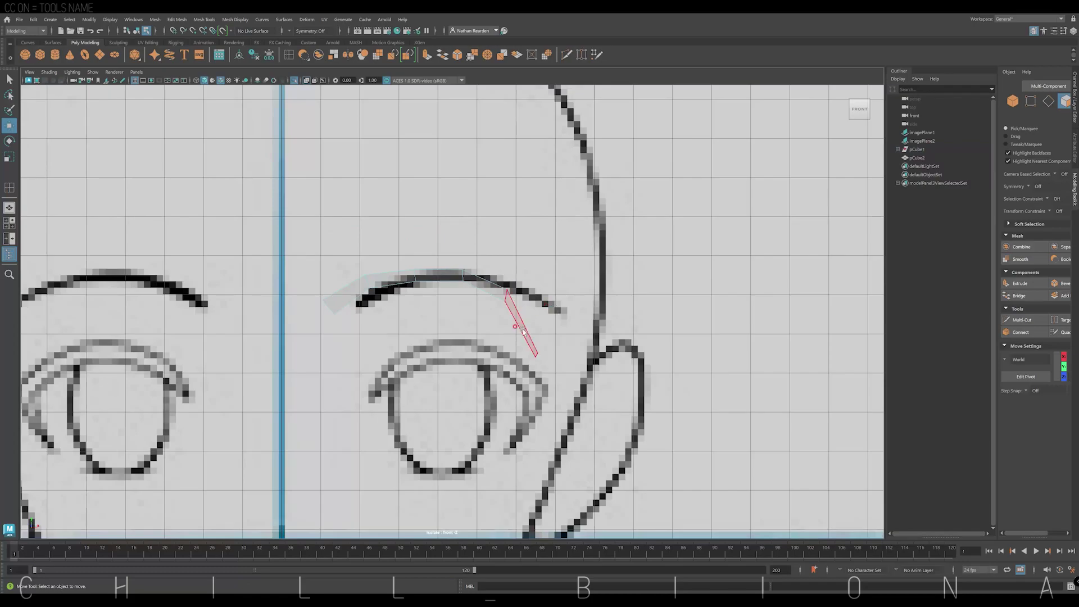
pyautogui.moveTo(540, 307); pyautogui.dragTo(557, 367, button='right')
pyautogui.moveTo(529, 295); pyautogui.dragTo(569, 312)
pyautogui.moveTo(312, 264); pyautogui.dragTo(393, 324)
pyautogui.moveTo(385, 296)
pyautogui.mouseDown()
pyautogui.moveTo(402, 297)
pyautogui.moveTo(385, 276)
pyautogui.mouseUp()
# Step: Adjust the eyebrow's top vertices and edge loop, then extrude it for thickness
pyautogui.click(470, 275)
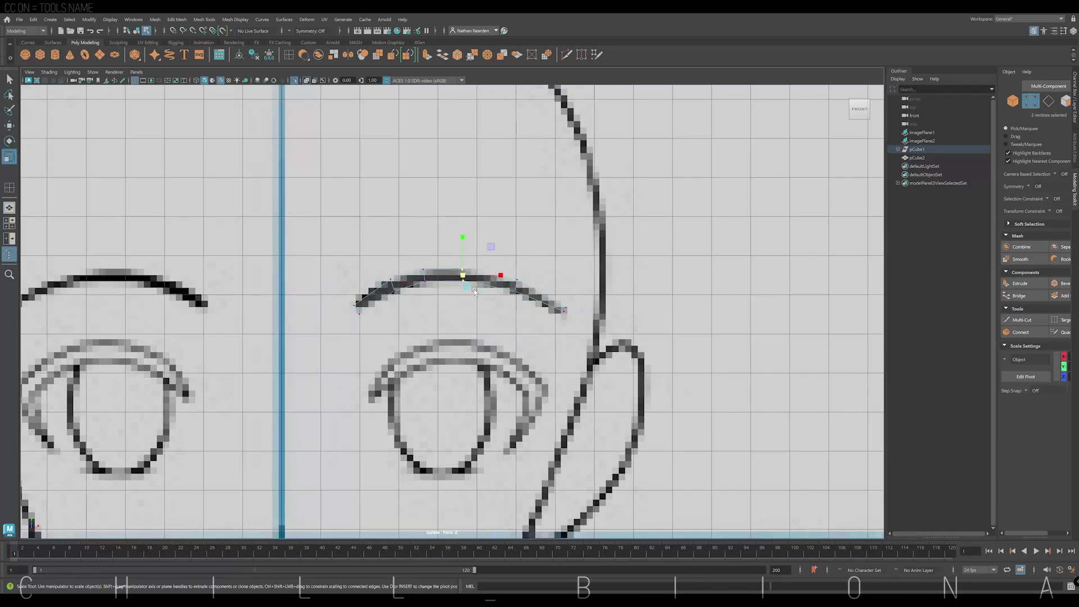
pyautogui.click(446, 271)
pyautogui.press('F10')
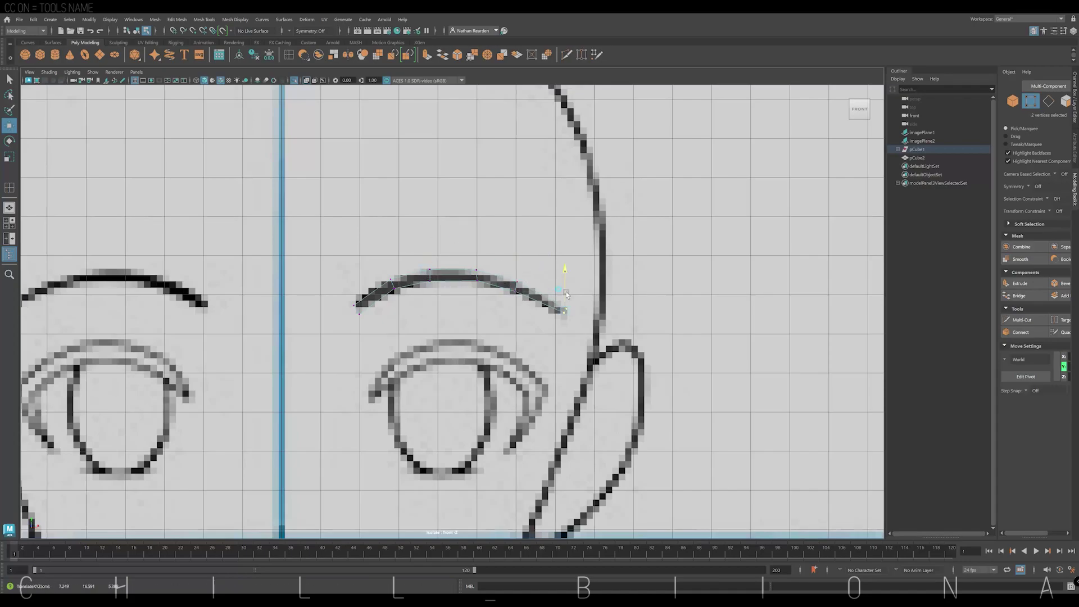
pyautogui.doubleClick(386, 306)
pyautogui.press('F9')
pyautogui.scroll(5, 260, 328)
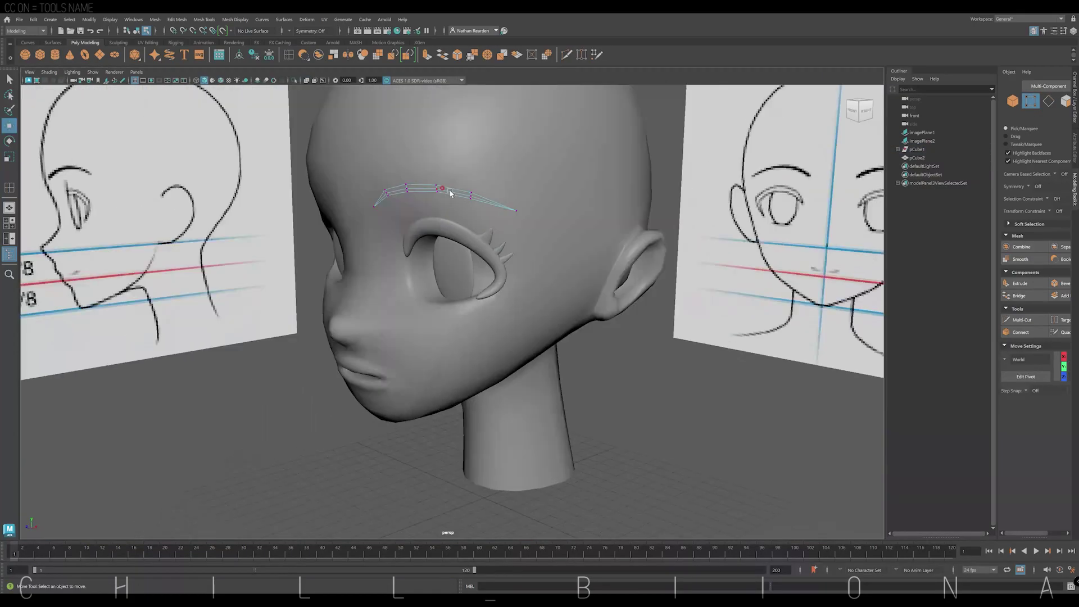
pyautogui.hotkey('ctrl', 'e')
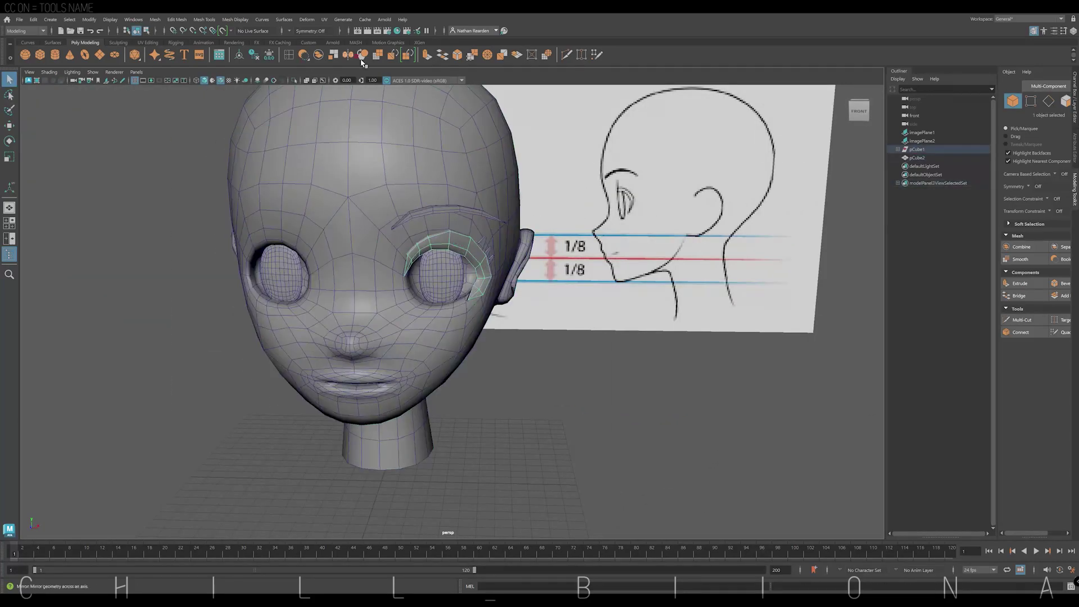
# Step: Select more neck edge loops and even out their flow around the back
pyautogui.press('w')
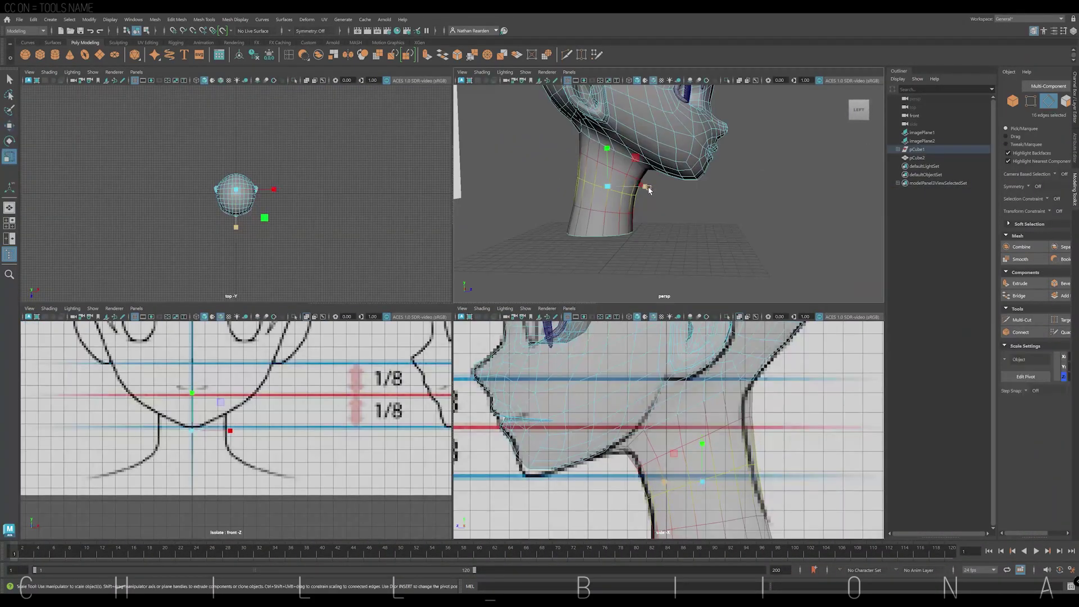
pyautogui.keyDown('shift'); pyautogui.doubleClick(641, 219); pyautogui.keyUp('shift')
pyautogui.keyDown('alt'); pyautogui.moveTo(641, 220); pyautogui.dragTo(659, 225); pyautogui.keyUp('alt')
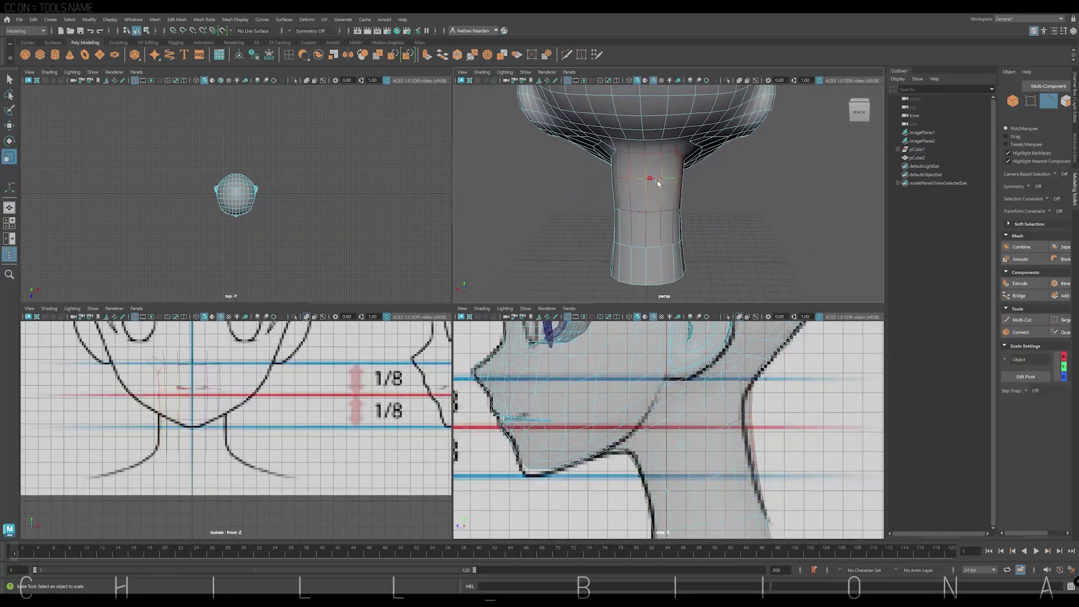
pyautogui.keyDown('shift'); pyautogui.doubleClick(658, 250); pyautogui.keyUp('shift')
pyautogui.keyDown('shift'); pyautogui.moveTo(655, 230); pyautogui.dragTo(652, 290, button='right'); pyautogui.keyUp('shift')
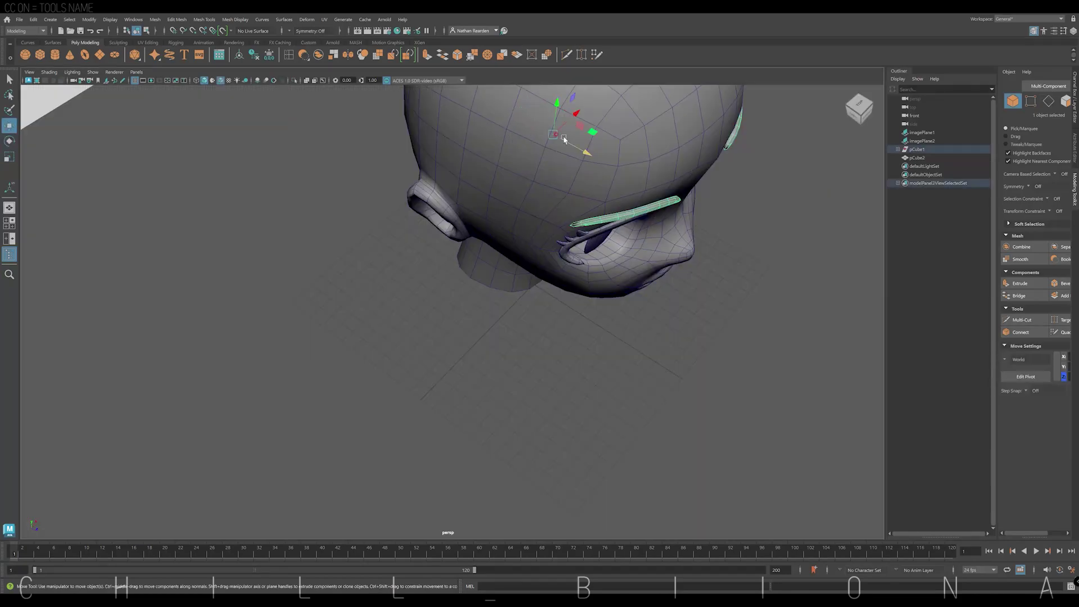
# Step: Reposition the eyebrow strip's end vertices with Move and Rotate, growing the selection
pyautogui.moveTo(575, 146); pyautogui.dragTo(573, 143)
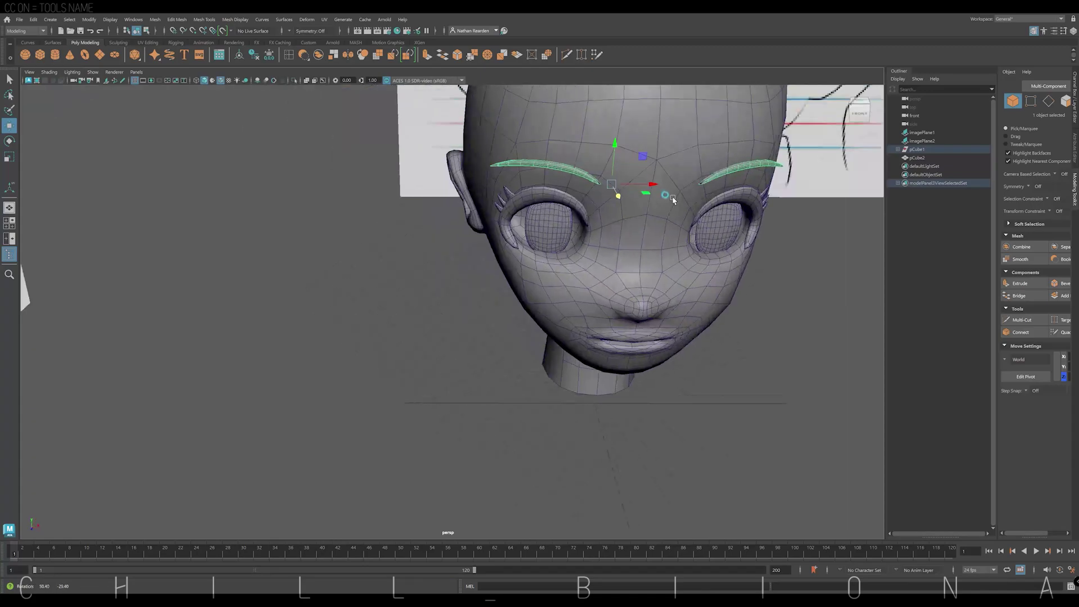
pyautogui.moveTo(657, 193)
pyautogui.keyDown('alt'); pyautogui.mouseDown()
pyautogui.moveTo(680, 248)
pyautogui.moveTo(631, 231)
pyautogui.mouseUp(); pyautogui.keyUp('alt')
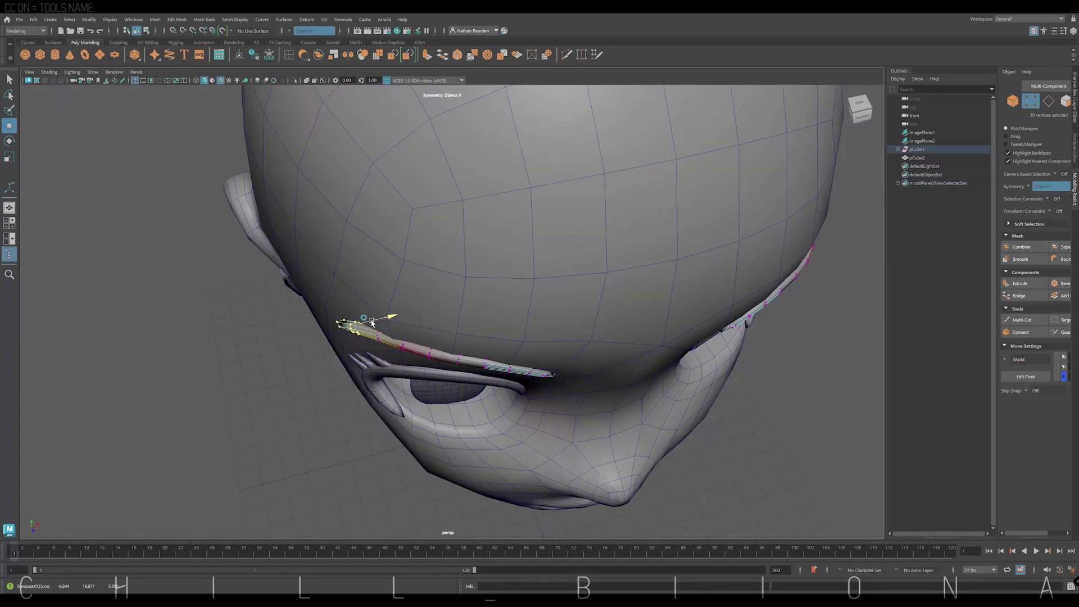
pyautogui.press('e')
pyautogui.press('w')
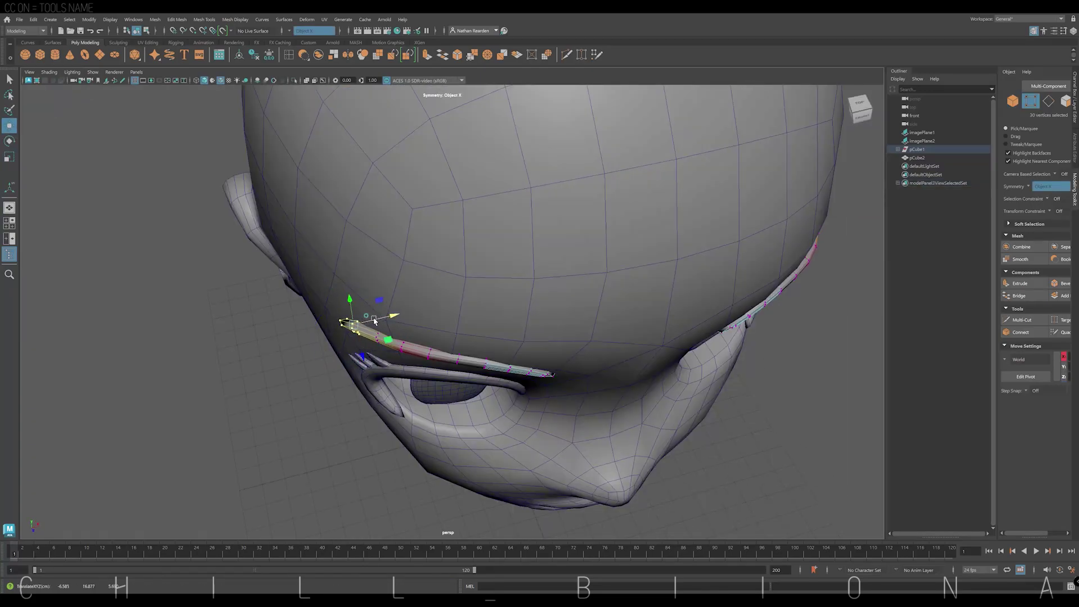
pyautogui.moveTo(314, 294); pyautogui.dragTo(361, 356)
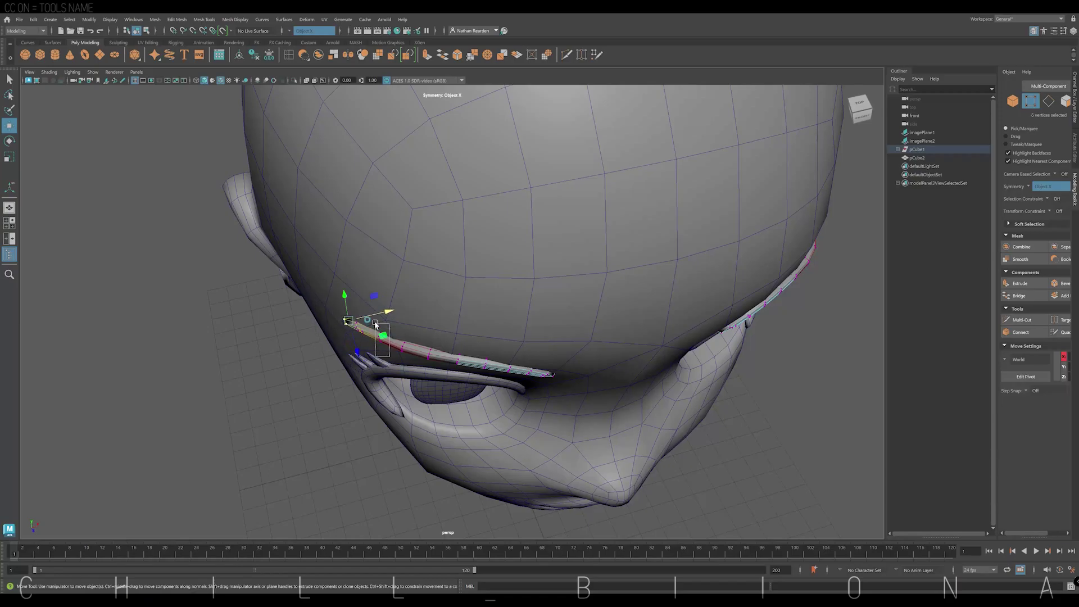
pyautogui.hotkey('shift', '.')
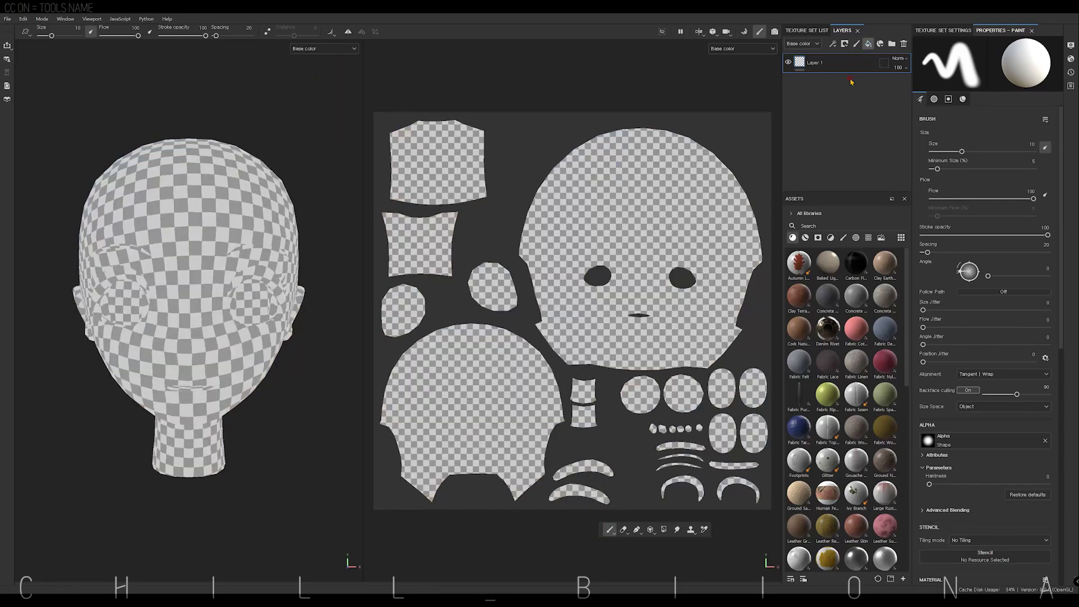
# Step: Add a fill layer with light peach Base color FFE9D3 for the skin
pyautogui.click(985, 264)
pyautogui.click(961, 301)
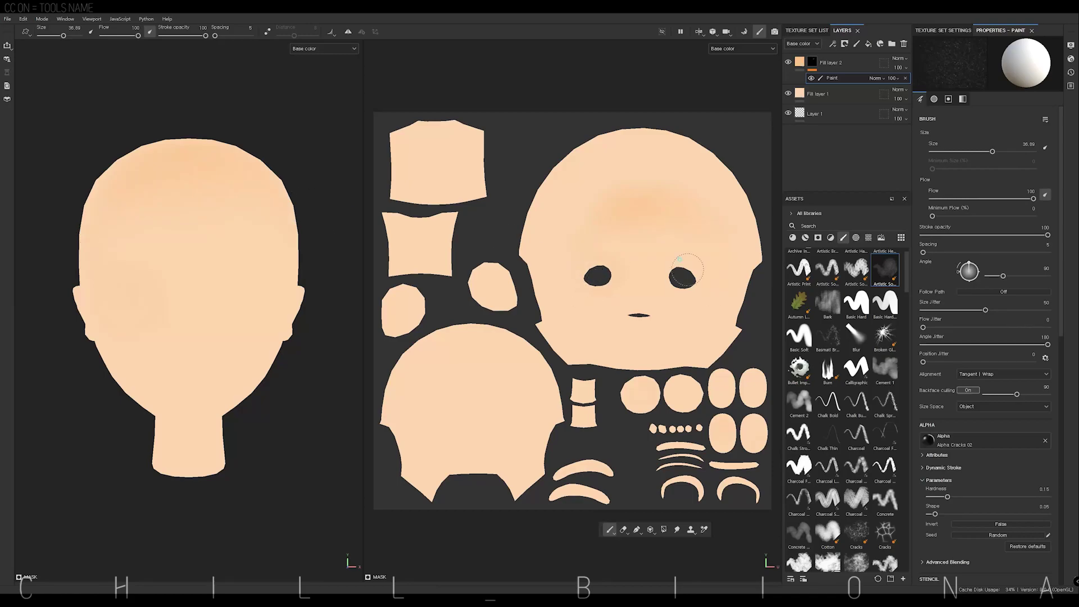
pyautogui.scroll(5, 682, 263)
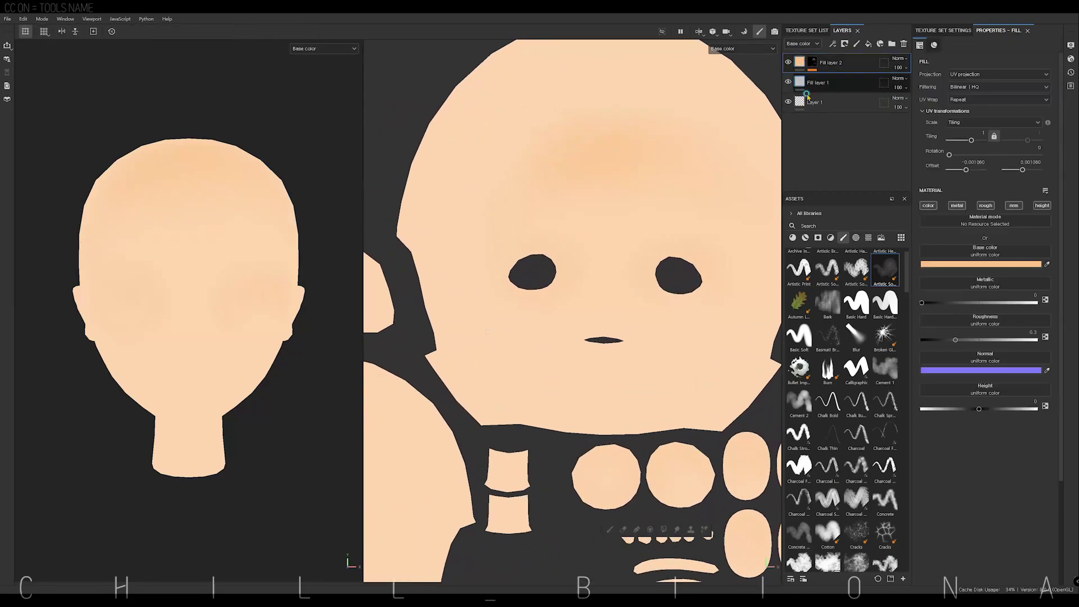
pyautogui.click(980, 265)
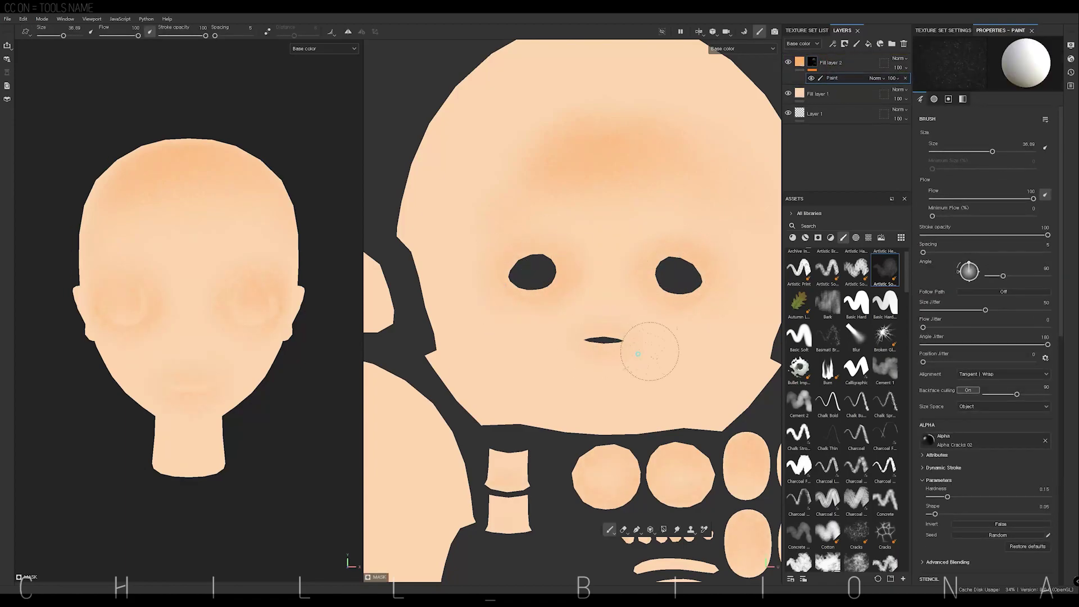
# Step: Inspect the head from profile and front, then add a white fill layer for the eyes
pyautogui.keyDown('alt'); pyautogui.moveTo(189, 405); pyautogui.dragTo(242, 405); pyautogui.keyUp('alt')
pyautogui.scroll(-3, 428, 329)
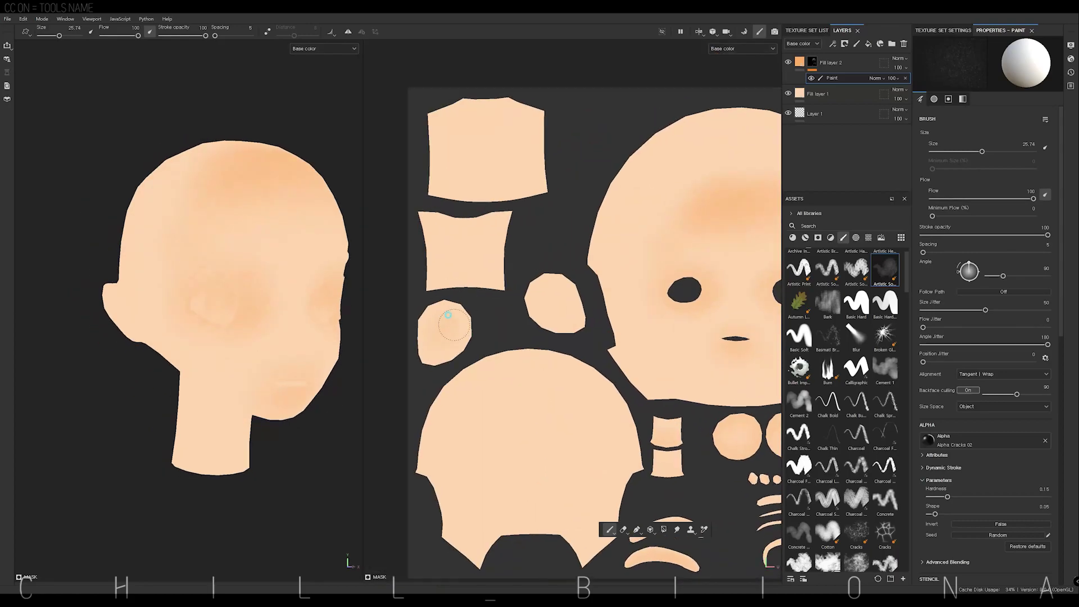
pyautogui.keyDown('alt'); pyautogui.moveTo(129, 301); pyautogui.dragTo(105, 297); pyautogui.keyUp('alt')
pyautogui.keyDown('alt'); pyautogui.moveTo(315, 344); pyautogui.dragTo(225, 320); pyautogui.keyUp('alt')
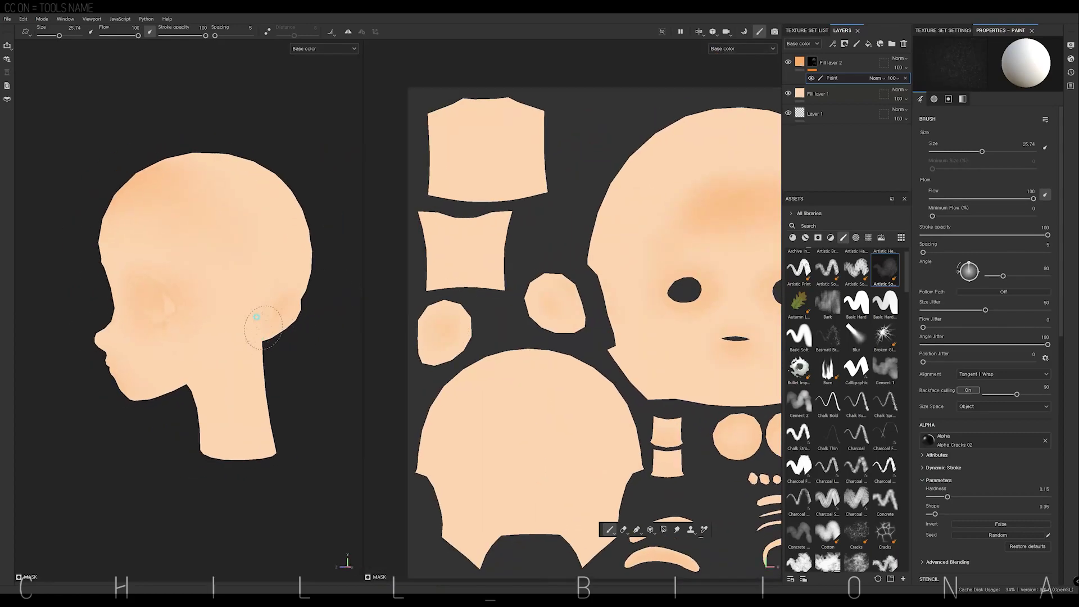
pyautogui.scroll(3, 225, 304)
pyautogui.scroll(-2, 188, 284)
pyautogui.keyDown('alt'); pyautogui.moveTo(188, 284); pyautogui.dragTo(383, 315); pyautogui.keyUp('alt')
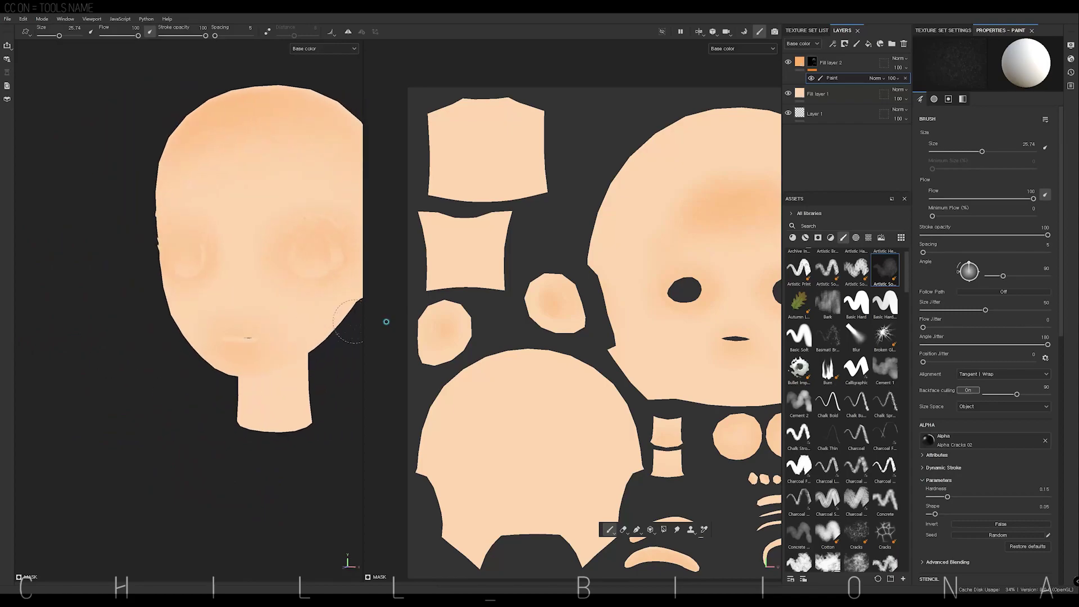
pyautogui.moveTo(662, 422); pyautogui.dragTo(594, 266, button='middle')
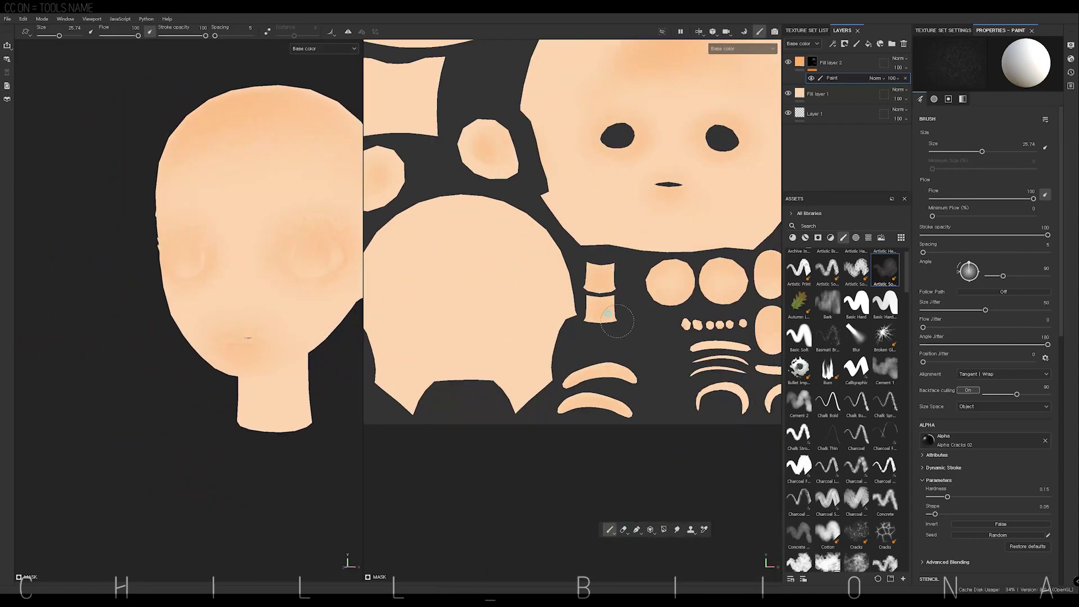
pyautogui.click(880, 43)
pyautogui.click(995, 374)
# Step: Put the white fill in Folder 1 with a black mask and Polygon Fill
pyautogui.click(950, 301)
pyautogui.click(892, 43)
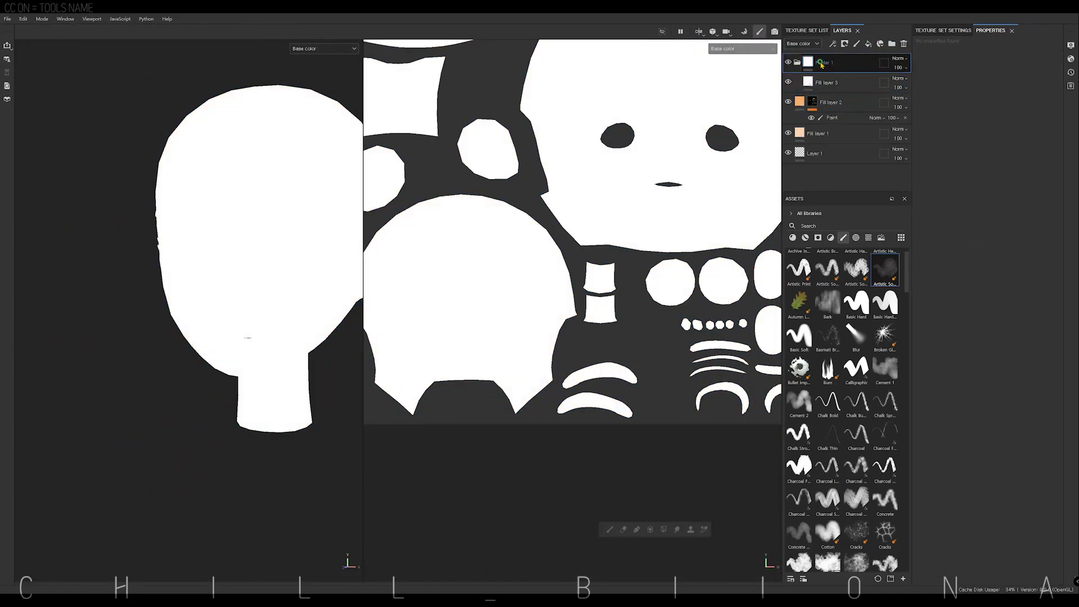
pyautogui.rightClick(821, 65)
pyautogui.click(844, 84)
pyautogui.click(663, 530)
pyautogui.click(661, 273)
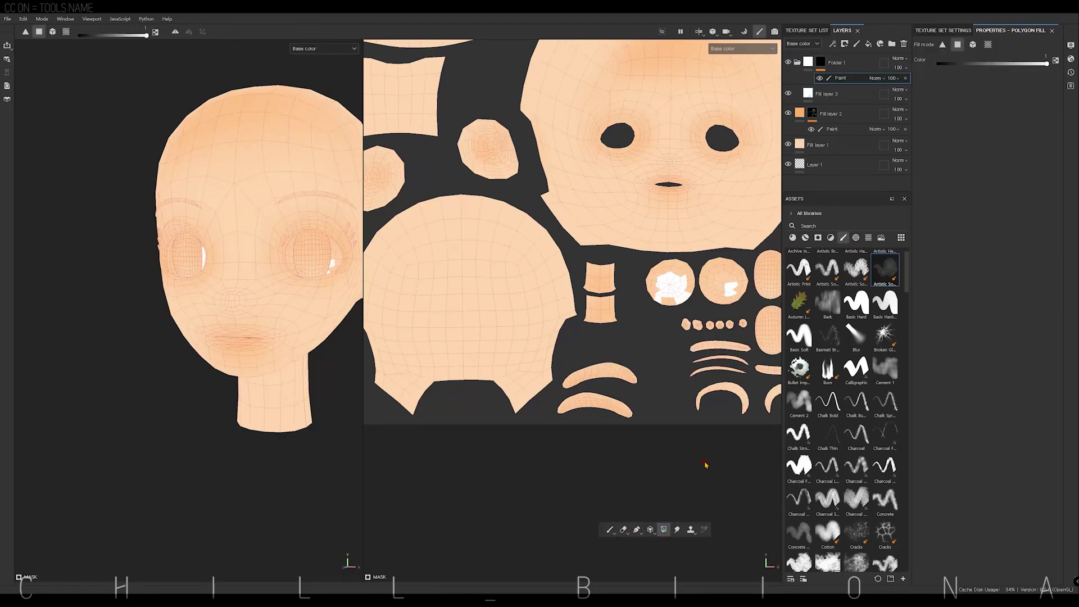
# Step: Fill the round and four oval eye islands white in UV mode
pyautogui.press('F2')
pyautogui.moveTo(656, 298); pyautogui.dragTo(742, 292)
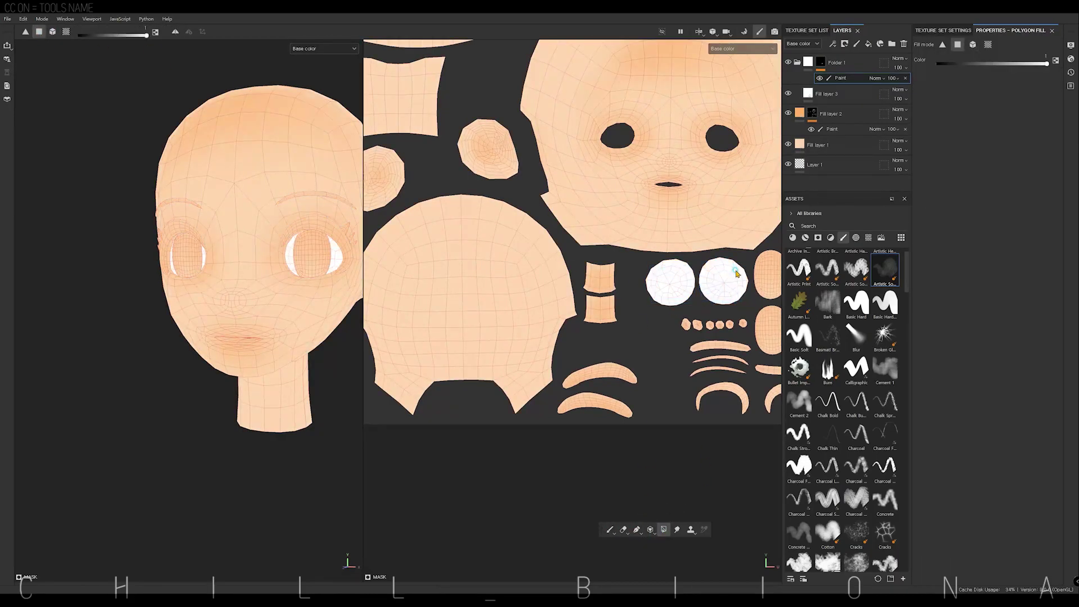
pyautogui.moveTo(775, 292); pyautogui.dragTo(693, 283, button='middle')
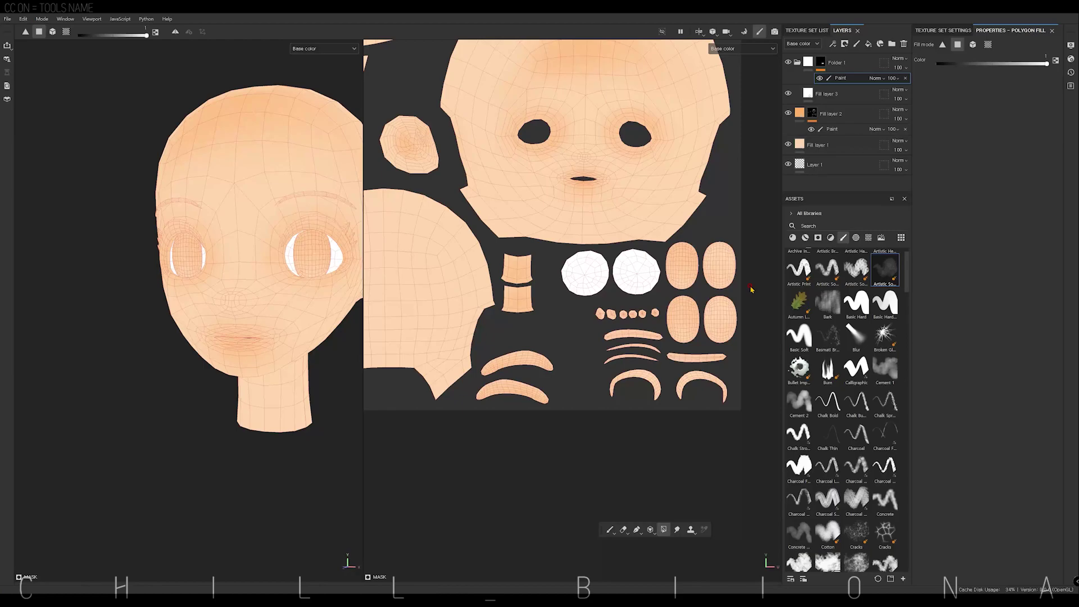
pyautogui.moveTo(680, 272)
pyautogui.mouseDown()
pyautogui.moveTo(683, 315)
pyautogui.moveTo(716, 267)
pyautogui.moveTo(720, 320)
pyautogui.mouseUp()
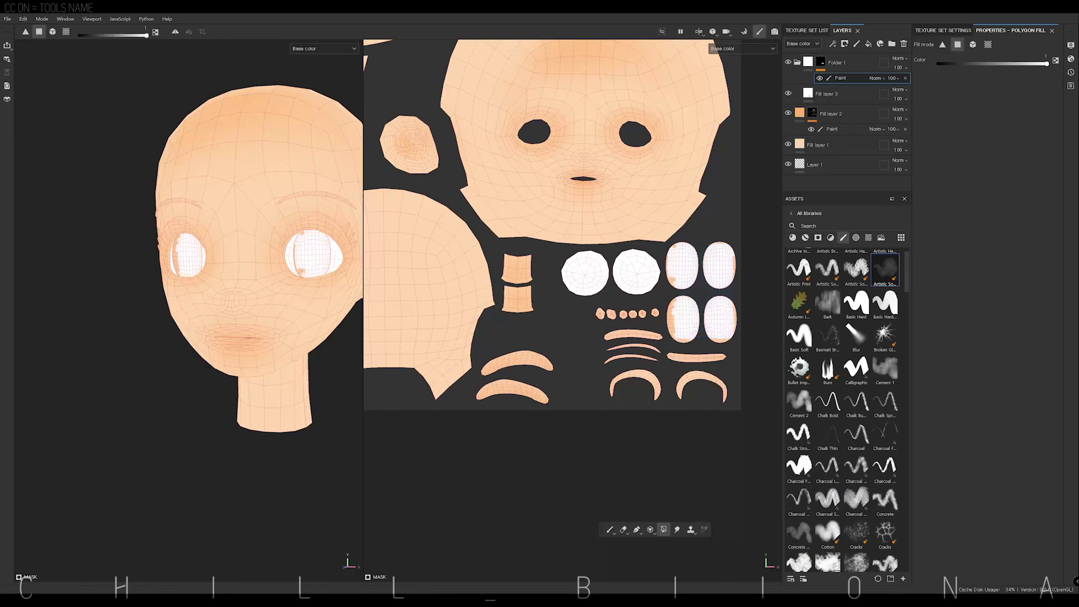
pyautogui.scroll(-2, 675, 322)
pyautogui.moveTo(674, 323); pyautogui.dragTo(731, 376, button='middle')
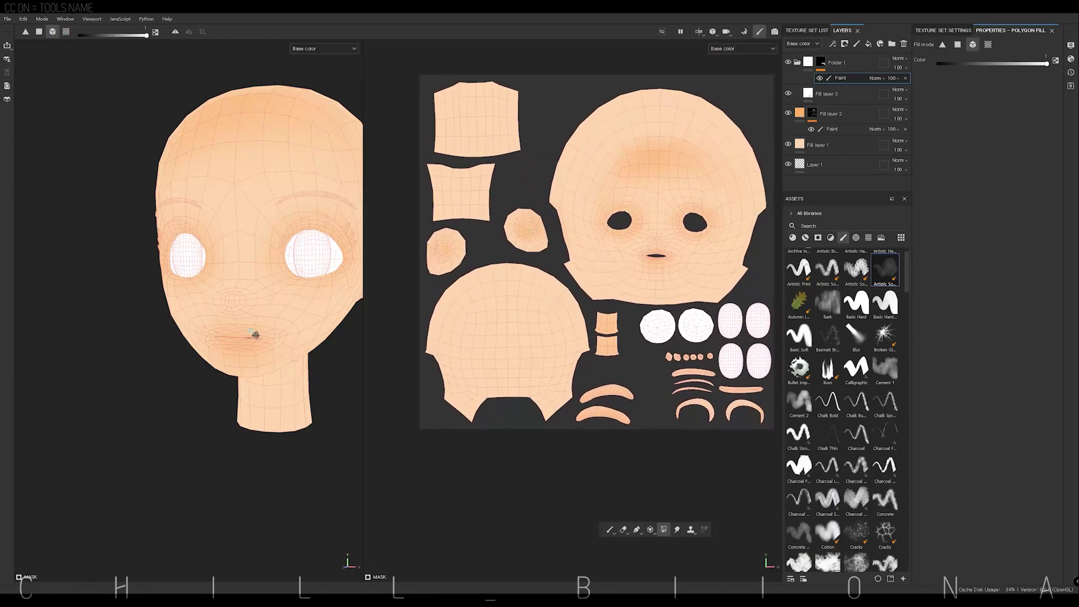
pyautogui.scroll(3, 251, 281)
pyautogui.click(829, 93)
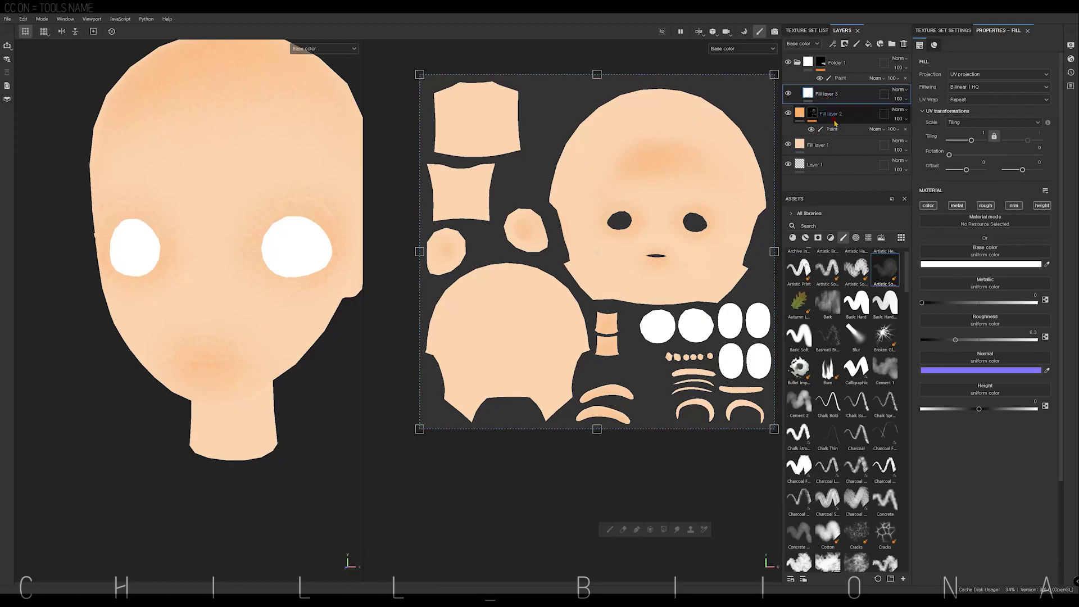
# Step: Add purple Fill layer 4 and a duplicate set to a deeper purple
pyautogui.click(869, 44)
pyautogui.click(981, 264)
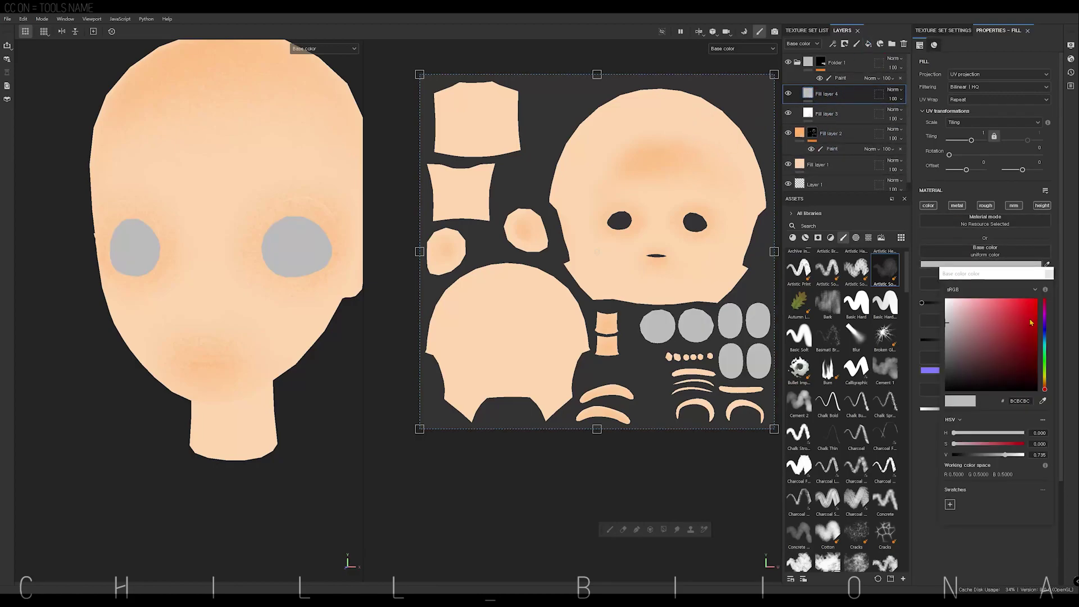
pyautogui.moveTo(1045, 360); pyautogui.dragTo(1045, 317)
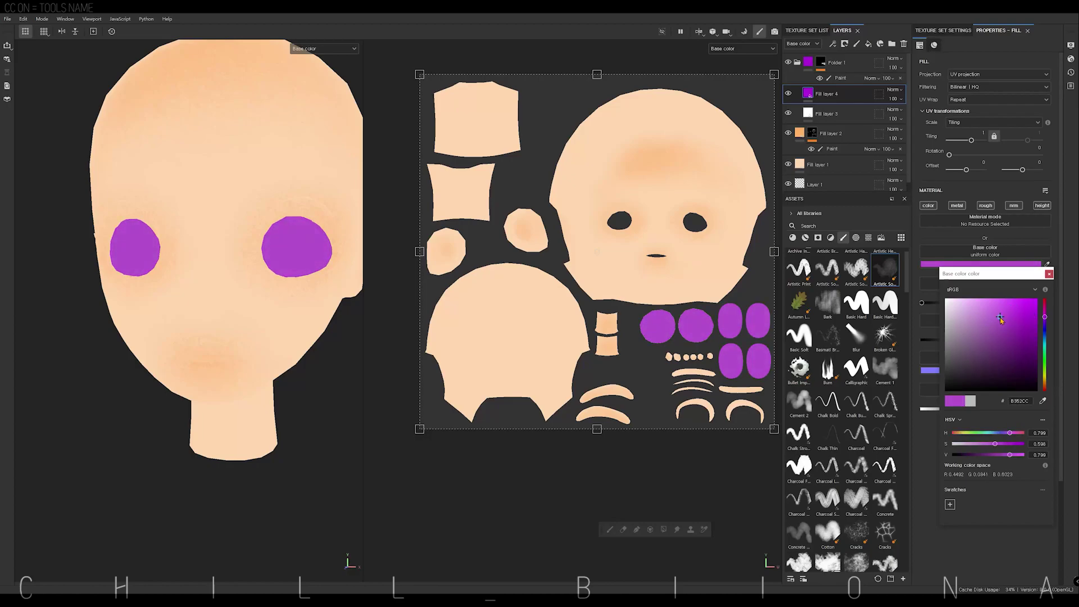
pyautogui.hotkey('ctrl', 'd')
pyautogui.moveTo(1045, 317)
pyautogui.mouseDown()
pyautogui.moveTo(1046, 384)
pyautogui.moveTo(1045, 325)
pyautogui.moveTo(1006, 307)
pyautogui.mouseUp()
pyautogui.click(989, 311)
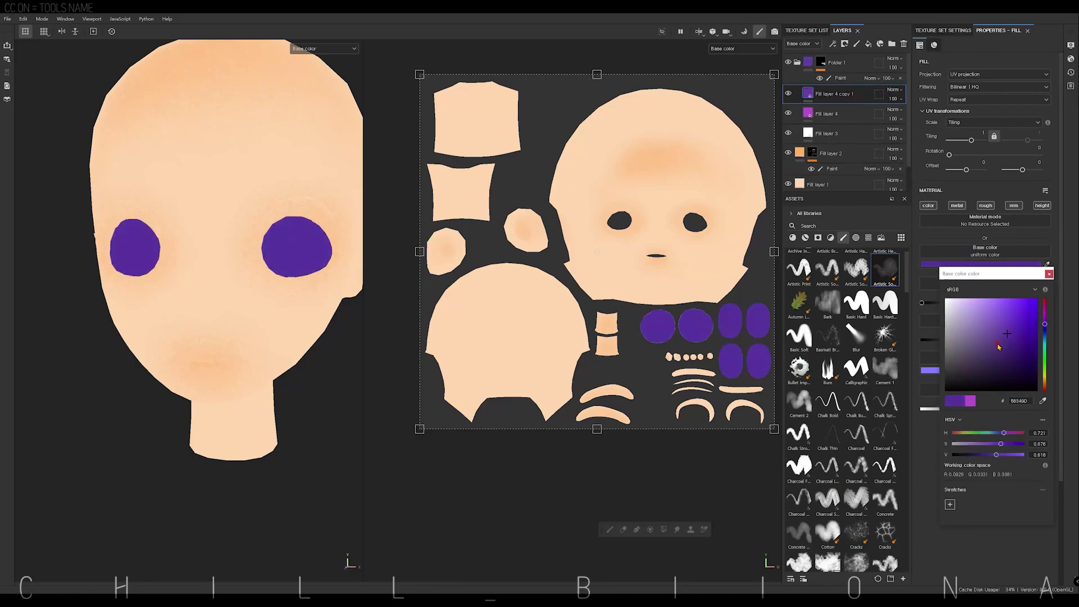
pyautogui.click(1049, 273)
# Step: Give both purple fill layers black masks with paint layers for polygon filling
pyautogui.click(844, 44)
pyautogui.click(839, 77)
pyautogui.rightClick(820, 112)
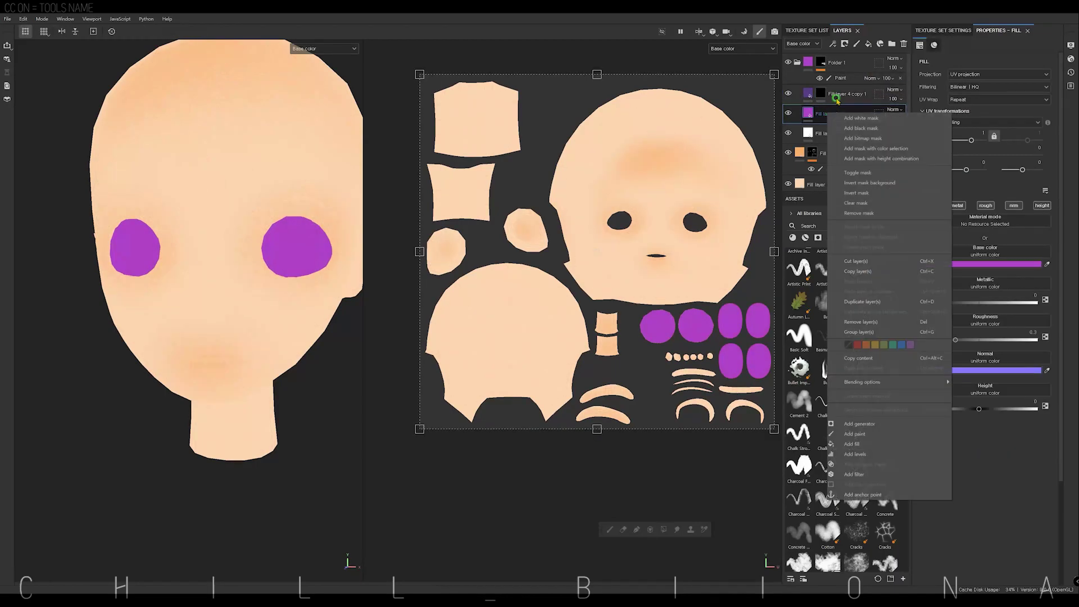
pyautogui.click(843, 119)
pyautogui.rightClick(821, 113)
pyautogui.click(849, 130)
# Step: Fill the iris ovals in the copy's mask and choose the Basic Soft brush
pyautogui.click(662, 529)
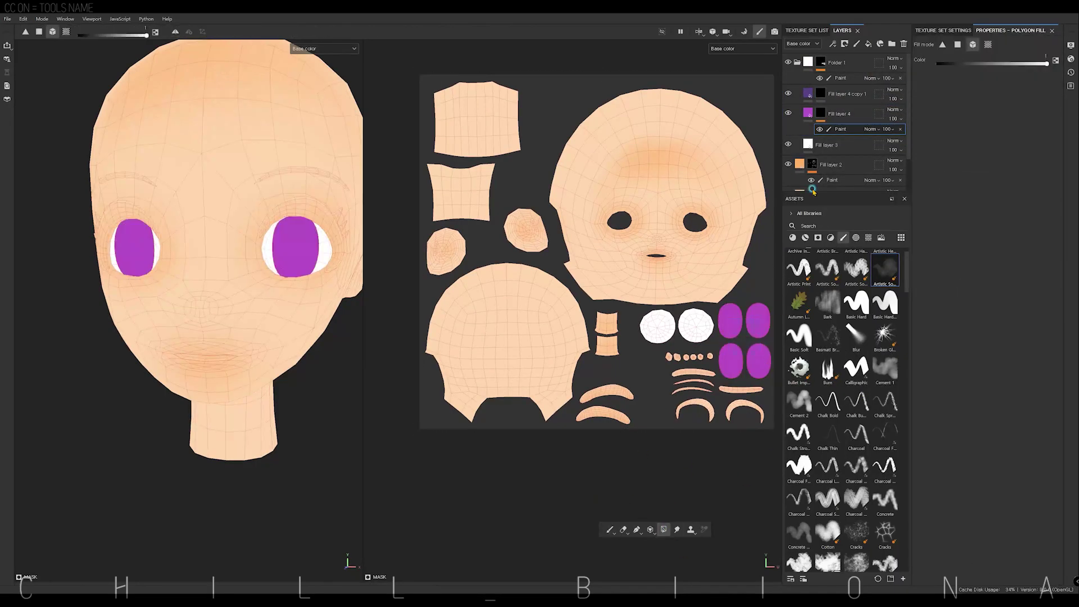
pyautogui.rightClick(821, 92)
pyautogui.click(850, 372)
pyautogui.click(798, 336)
pyautogui.scroll(5, 656, 316)
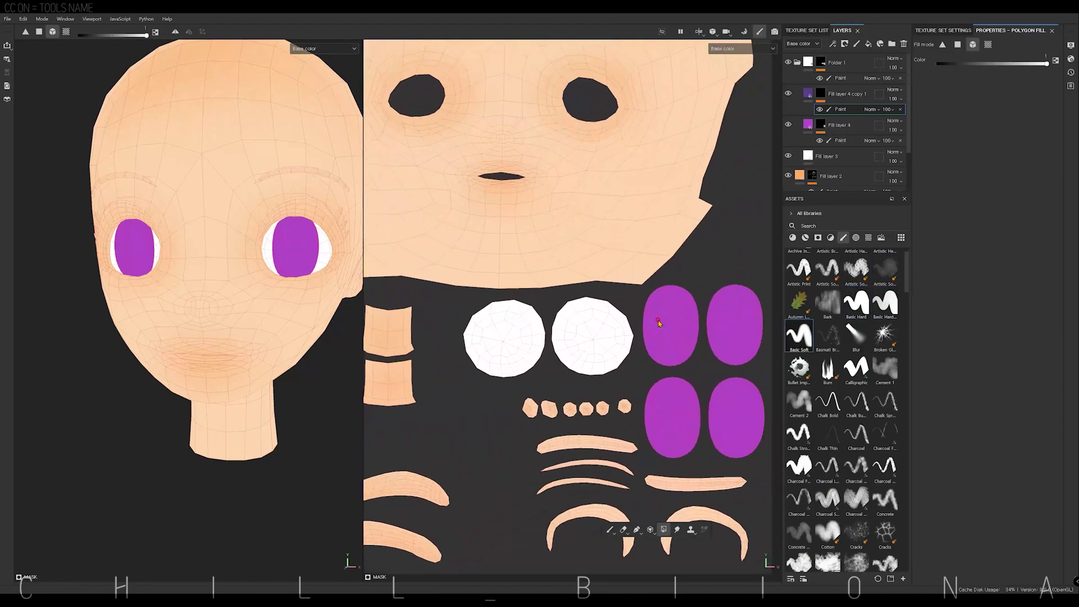
pyautogui.scroll(3, 651, 371)
# Step: Paint a dark purple stroke on an iris top with a smaller brush
pyautogui.moveTo(590, 279); pyautogui.dragTo(637, 262)
pyautogui.hotkey('ctrl', 'z')
pyautogui.keyDown('ctrl'); pyautogui.moveTo(637, 262); pyautogui.dragTo(619, 264, button='right'); pyautogui.keyUp('ctrl')
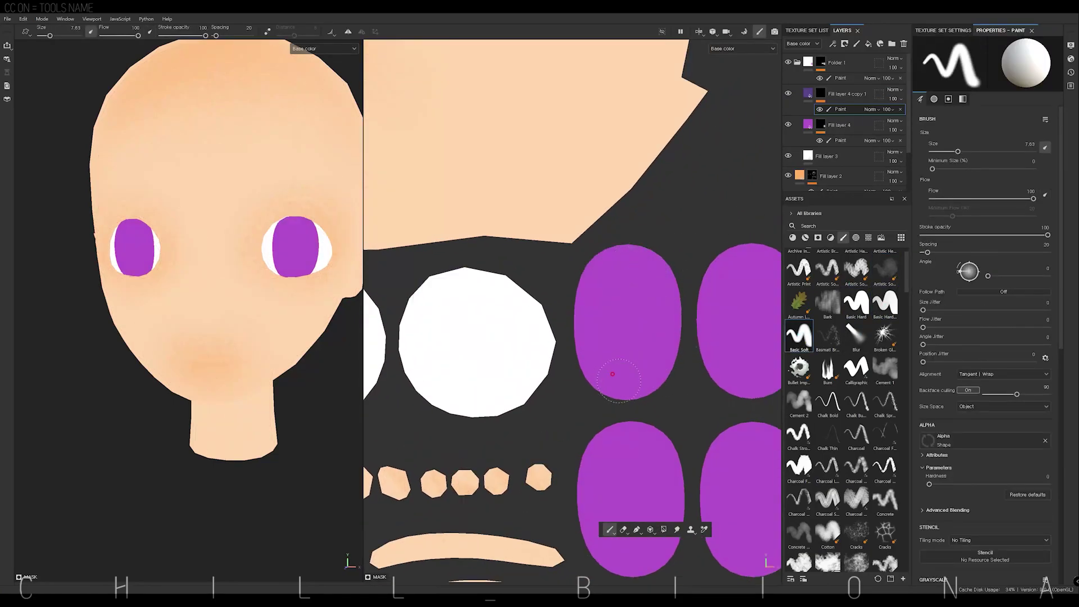
pyautogui.moveTo(597, 368); pyautogui.dragTo(641, 367)
# Step: Group the two purple layers into a masked folder with Ctrl+G
pyautogui.click(838, 93)
pyautogui.keyDown('shift'); pyautogui.click(838, 124); pyautogui.keyUp('shift')
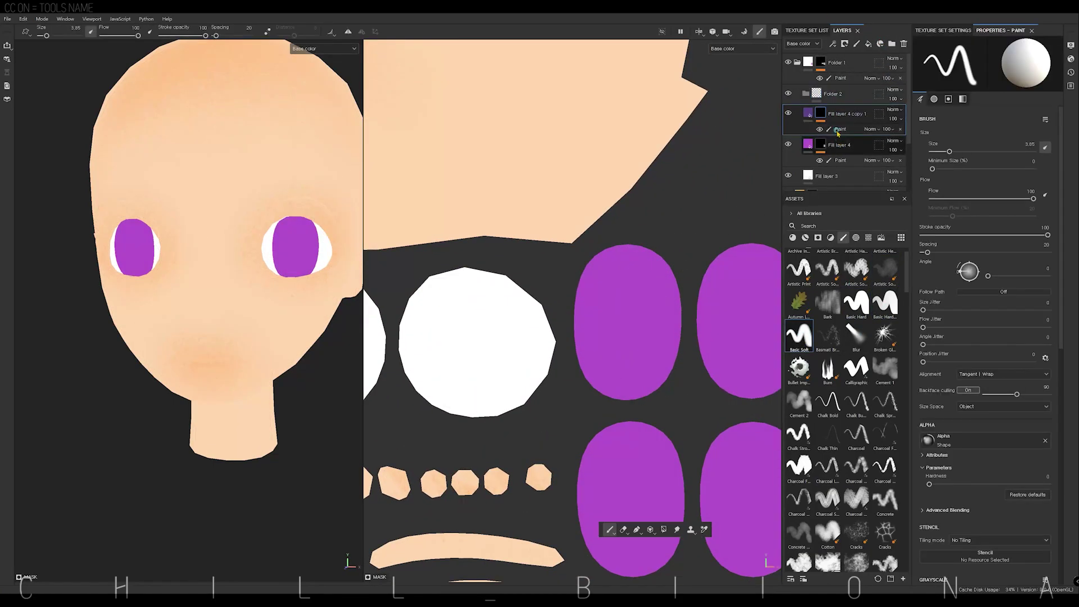
pyautogui.hotkey('ctrl', 'g')
pyautogui.rightClick(809, 93)
pyautogui.click(826, 109)
pyautogui.rightClick(829, 92)
pyautogui.click(852, 376)
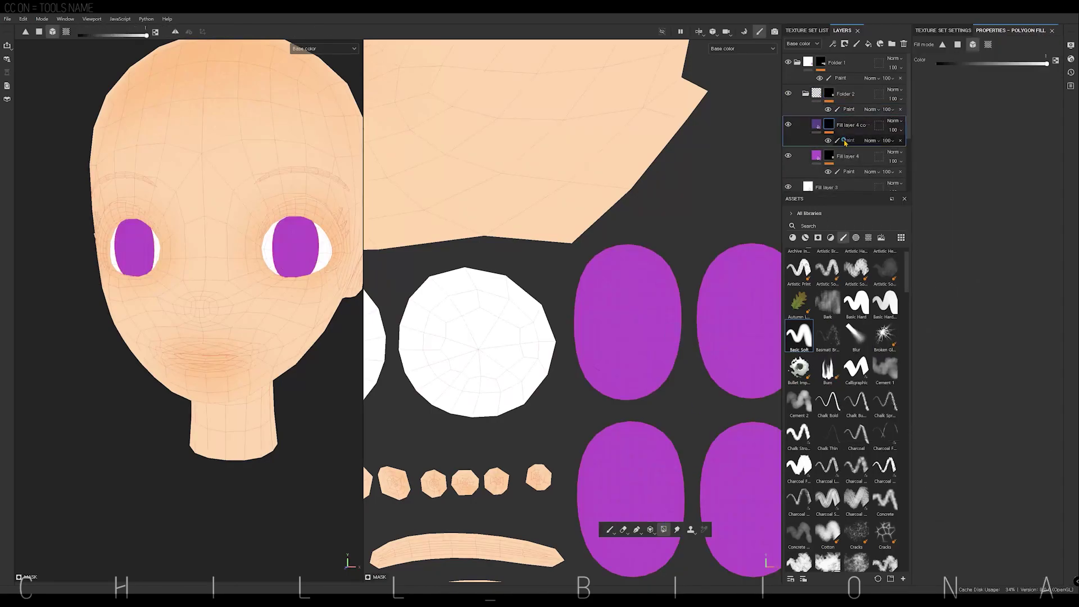
# Step: Spread the dark purple band across the tops of all the irises
pyautogui.moveTo(596, 264)
pyautogui.mouseDown()
pyautogui.moveTo(649, 250)
pyautogui.moveTo(602, 262)
pyautogui.mouseUp()
pyautogui.scroll(-1, 621, 329)
pyautogui.moveTo(562, 348); pyautogui.dragTo(620, 329)
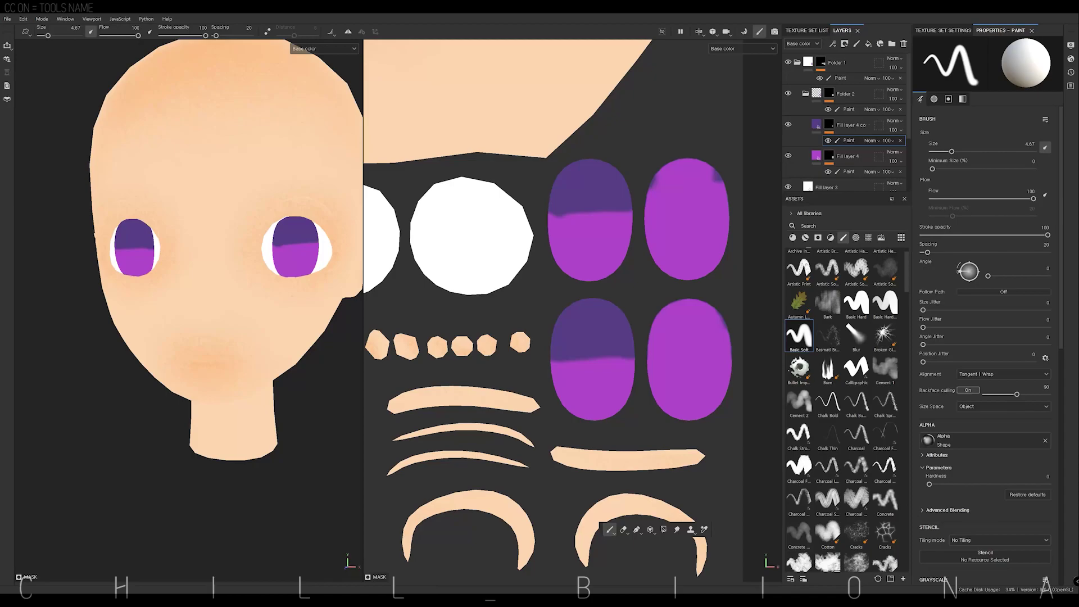
pyautogui.moveTo(551, 219); pyautogui.dragTo(625, 208)
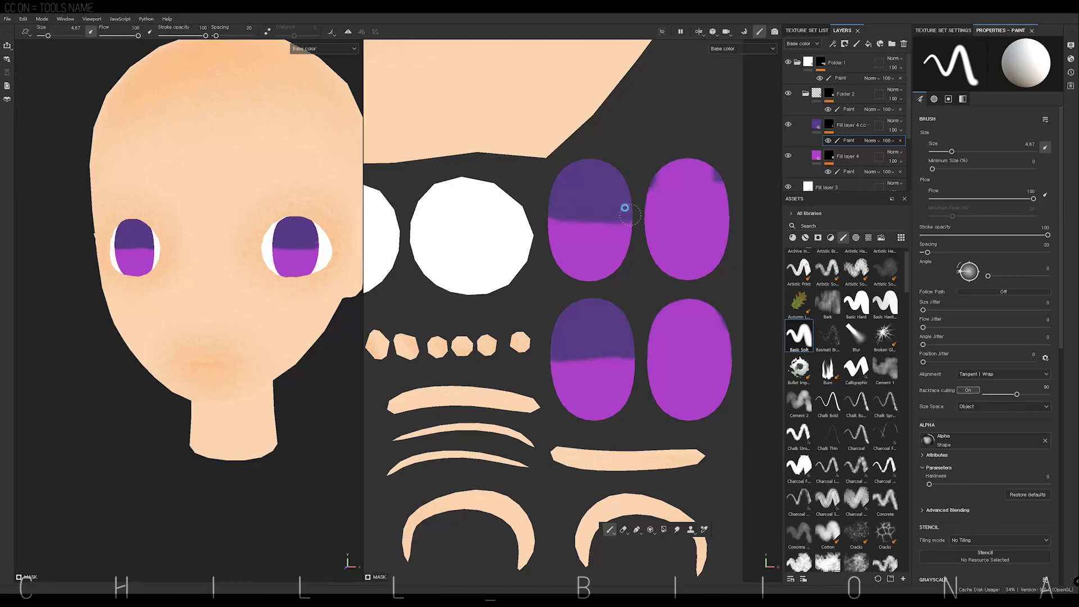
pyautogui.moveTo(543, 354); pyautogui.dragTo(636, 365)
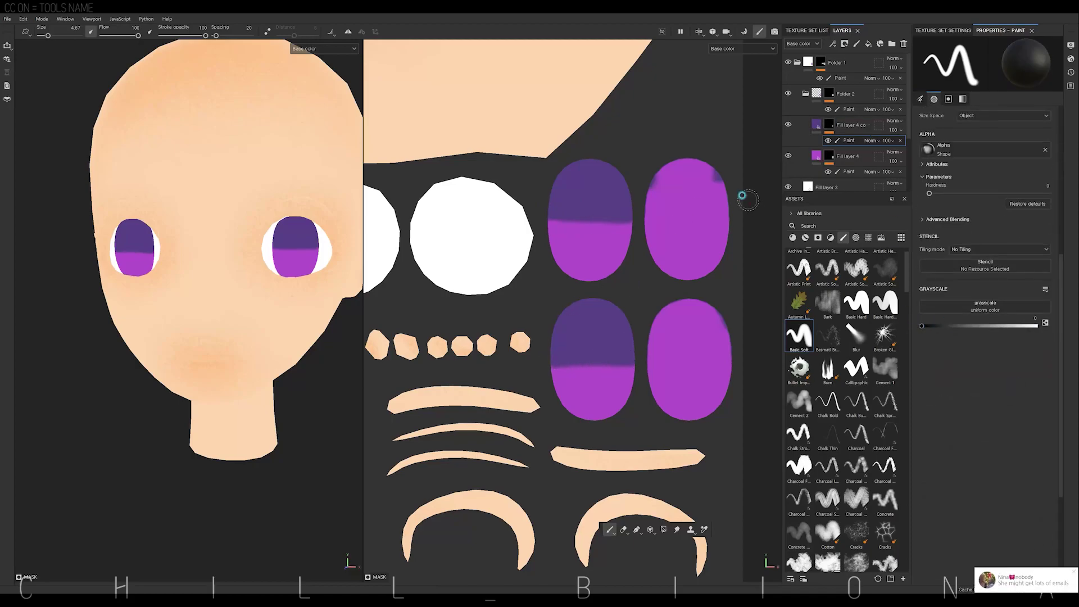
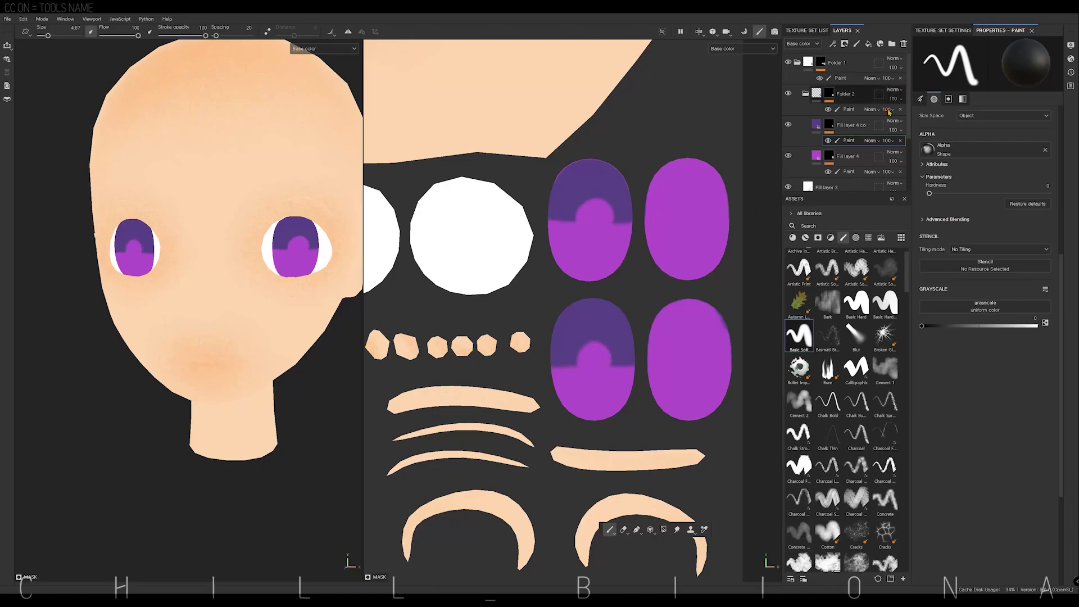
# Step: Add a Blur filter to the purple iris shading layer's paint mask
pyautogui.rightClick(843, 142)
pyautogui.click(877, 312)
pyautogui.click(1036, 96)
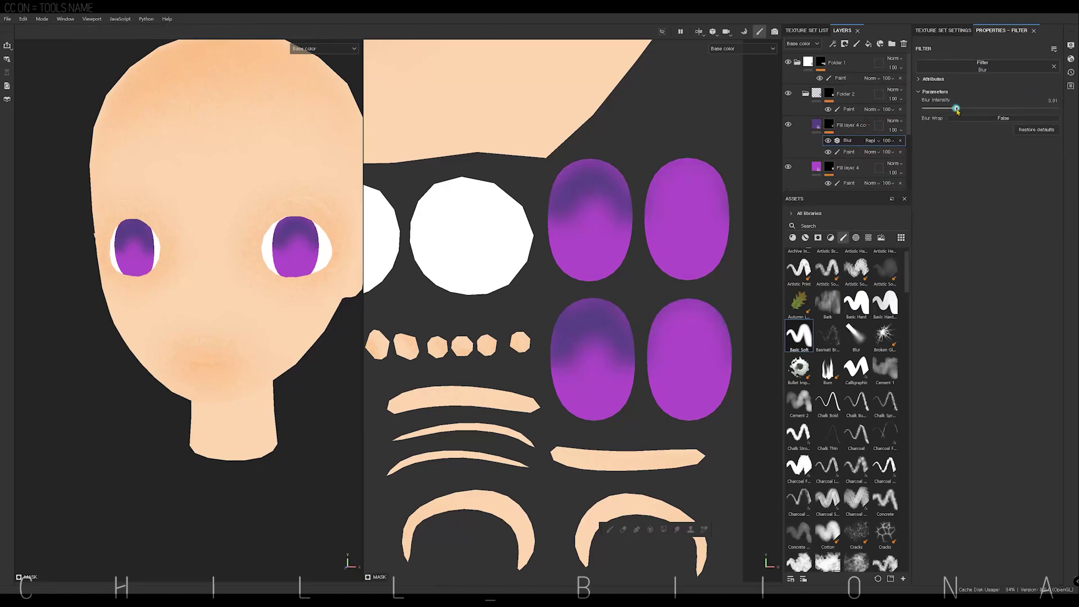
pyautogui.click(849, 151)
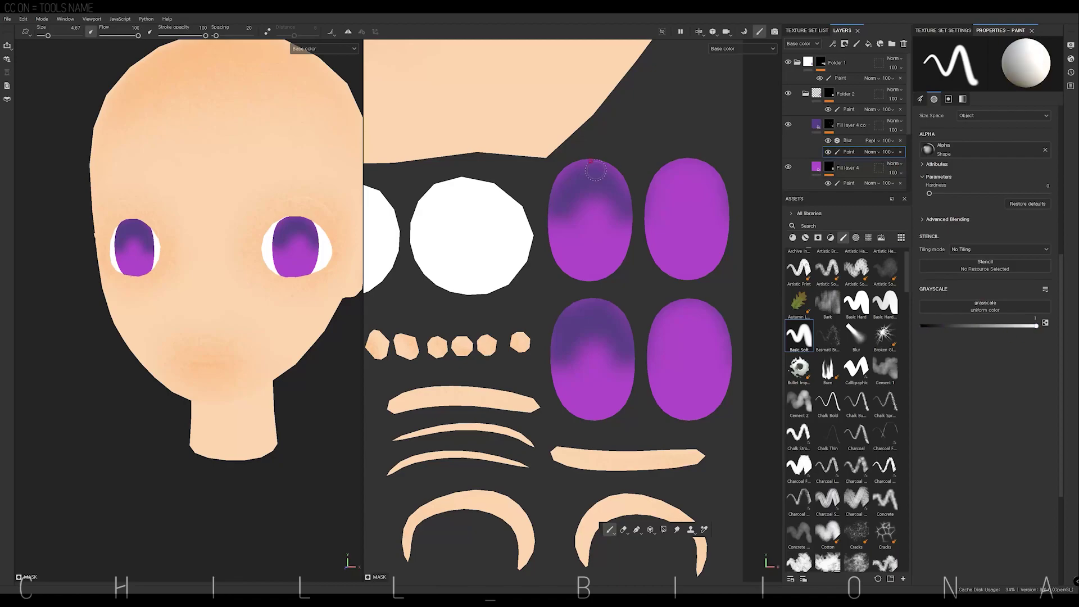
# Step: Add a pale yellow fill layer with black mask, paint and Blur for a soft iris glow
pyautogui.click(869, 43)
pyautogui.click(989, 373)
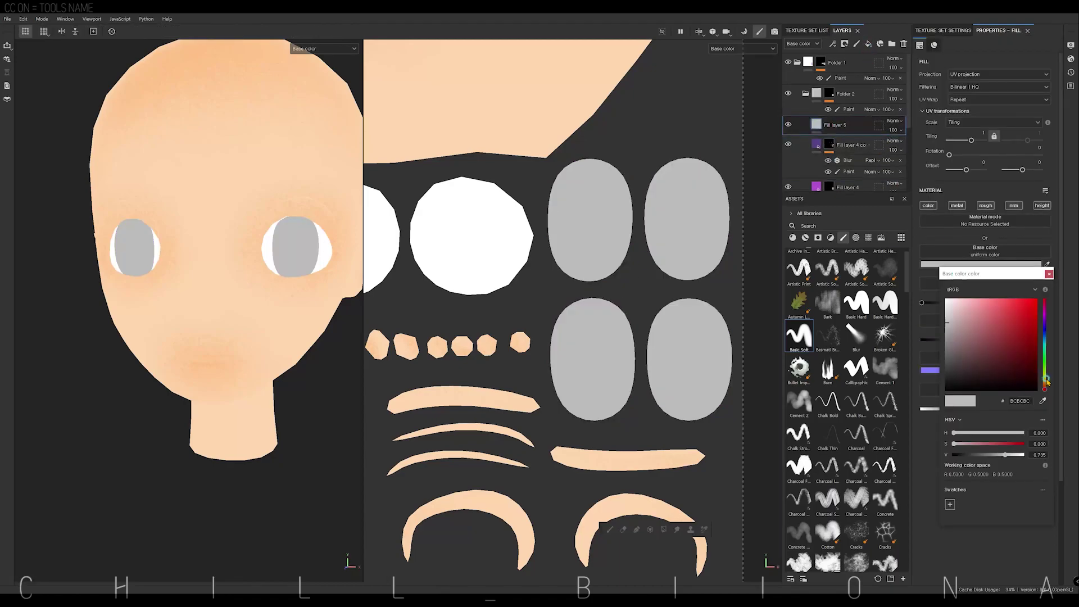
pyautogui.click(963, 362)
pyautogui.click(845, 43)
pyautogui.rightClick(831, 128)
pyautogui.click(826, 186)
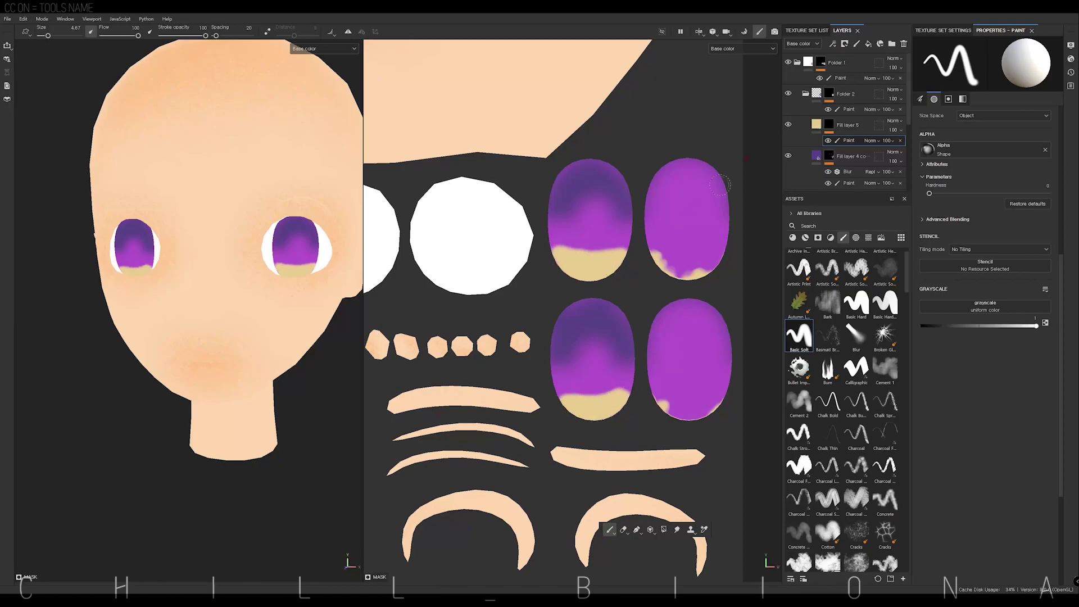
pyautogui.rightClick(849, 141)
pyautogui.click(877, 307)
pyautogui.click(967, 85)
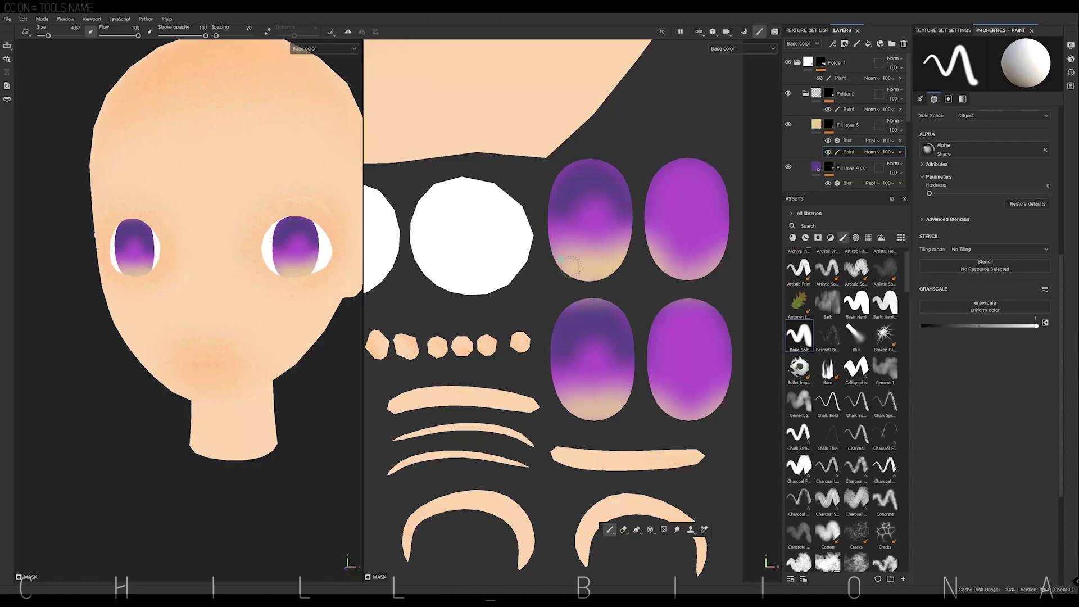
# Step: Add a black fill layer with a black mask and paint effect for the pupils
pyautogui.click(868, 43)
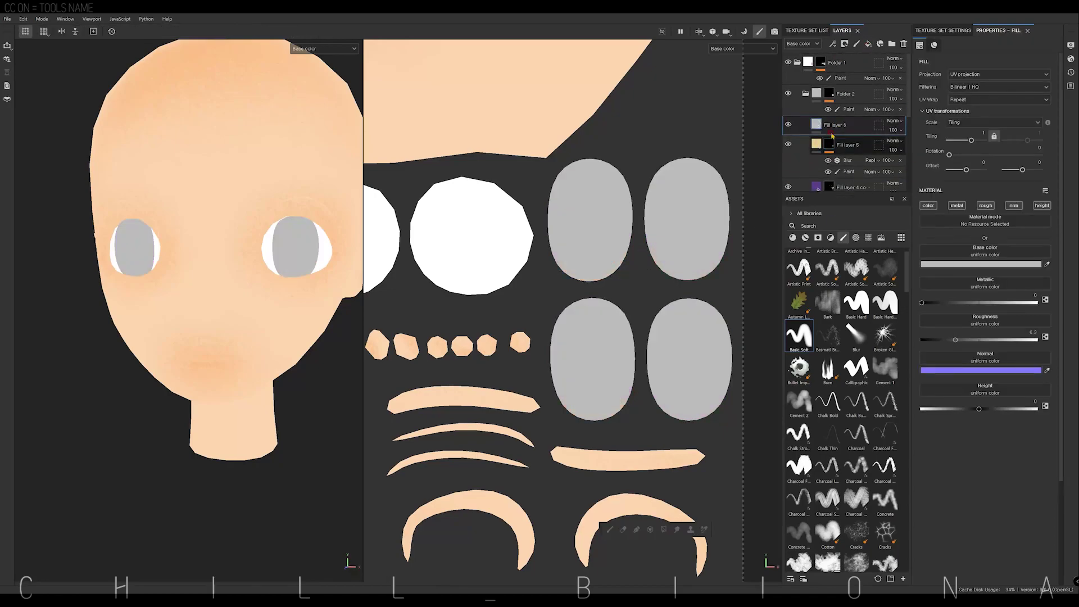
pyautogui.click(941, 264)
pyautogui.click(950, 388)
pyautogui.rightClick(829, 125)
pyautogui.click(866, 146)
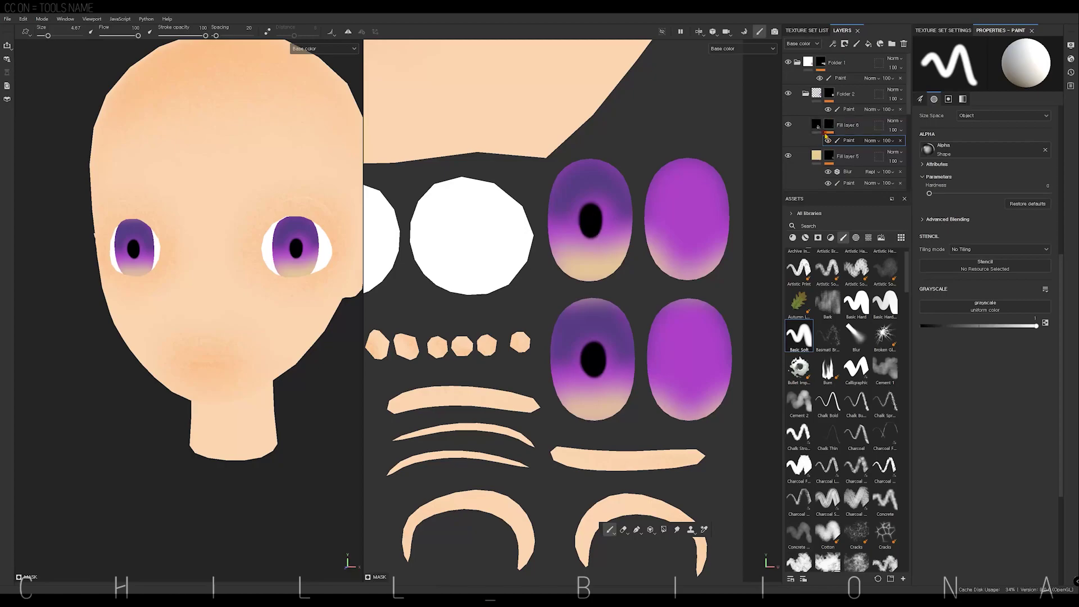
# Step: Paint round white highlight dots onto the irises
pyautogui.click(824, 132)
pyautogui.scroll(1, 233, 312)
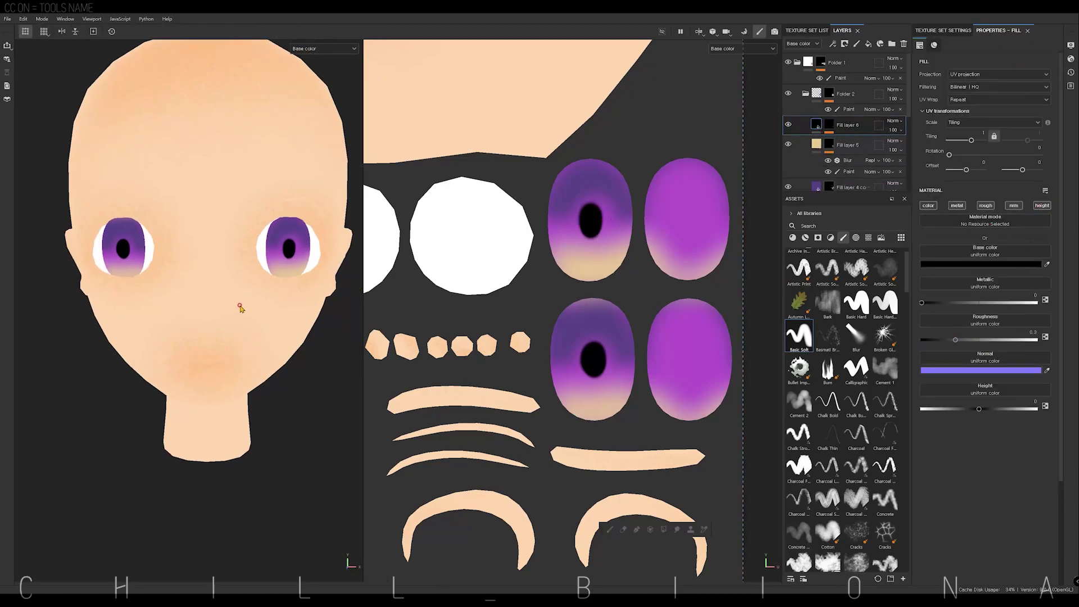
pyautogui.scroll(1, 242, 306)
pyautogui.scroll(1, 249, 298)
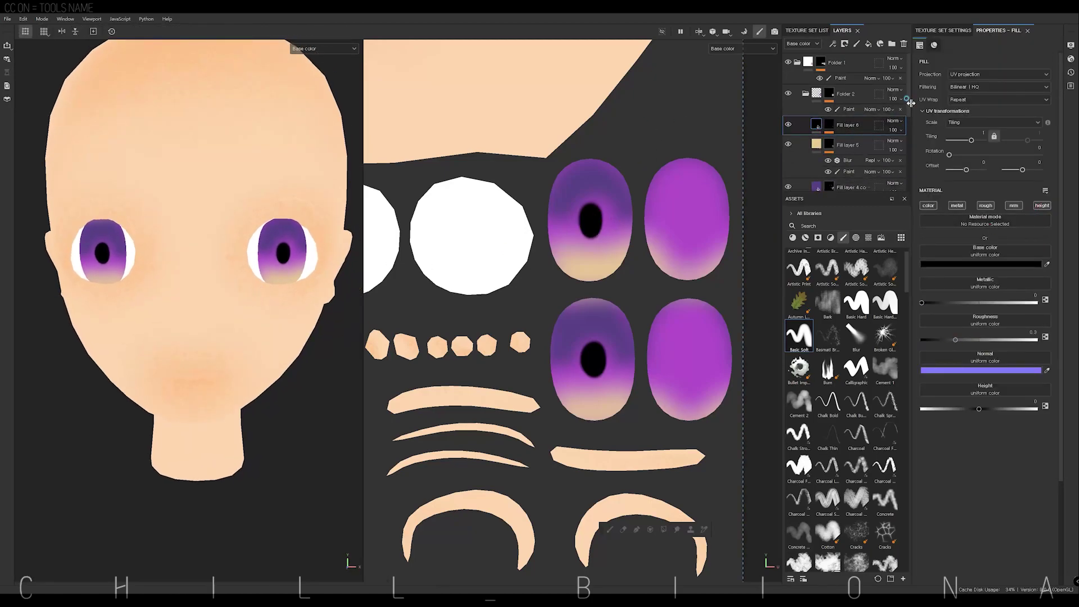
pyautogui.scroll(-2, 849, 124)
pyautogui.click(849, 164)
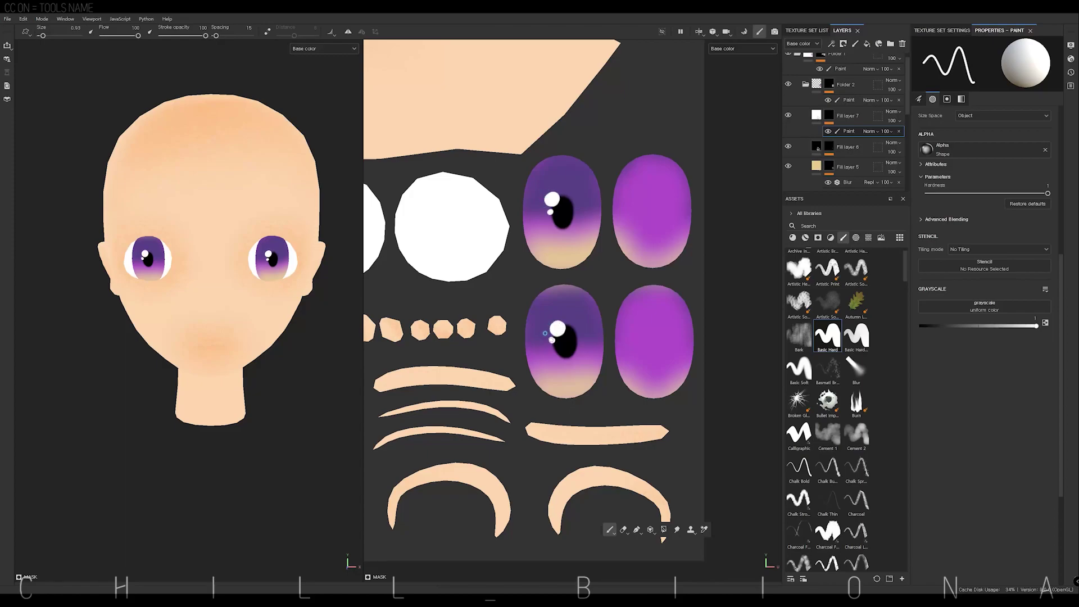
pyautogui.click(560, 286)
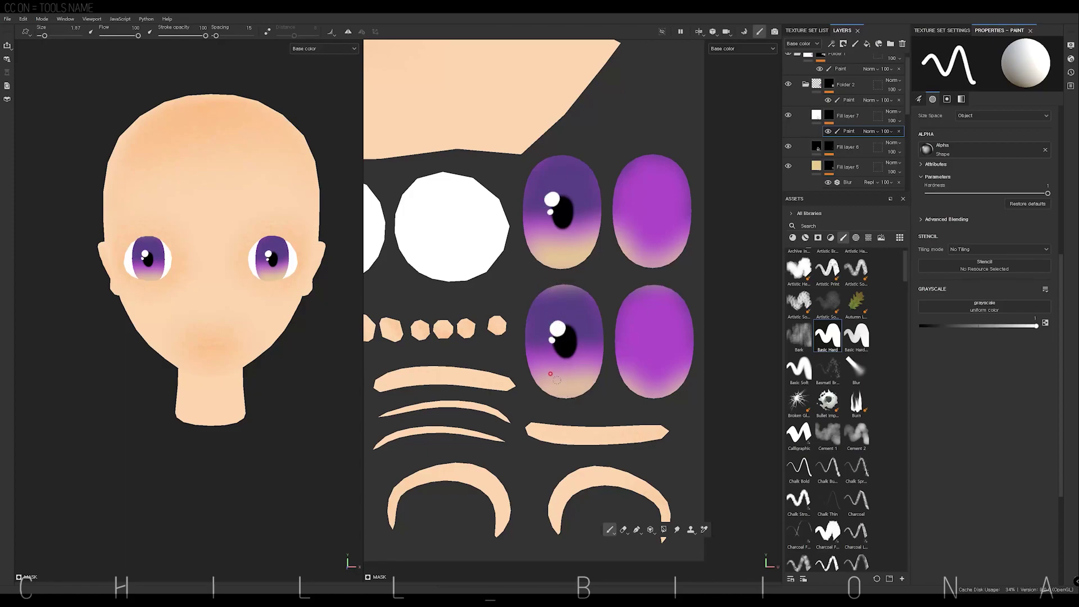
# Step: Stamp enlarged Hexagon Triple alpha sparkles on the lower and upper eyes
pyautogui.scroll(-5, 829, 365)
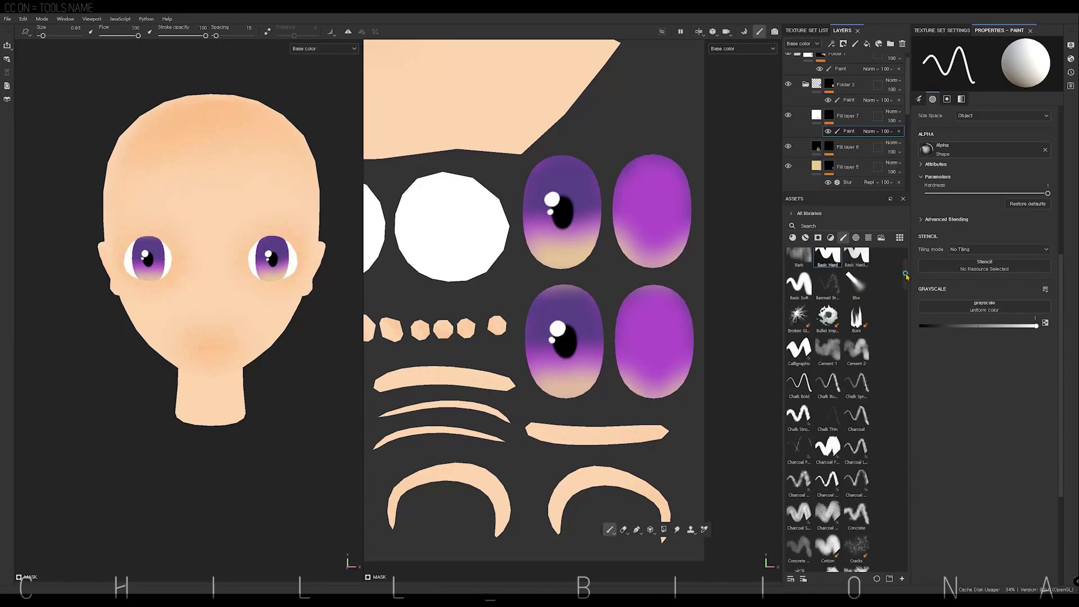
pyautogui.scroll(-5, 829, 366)
pyautogui.scroll(-5, 829, 365)
pyautogui.click(857, 237)
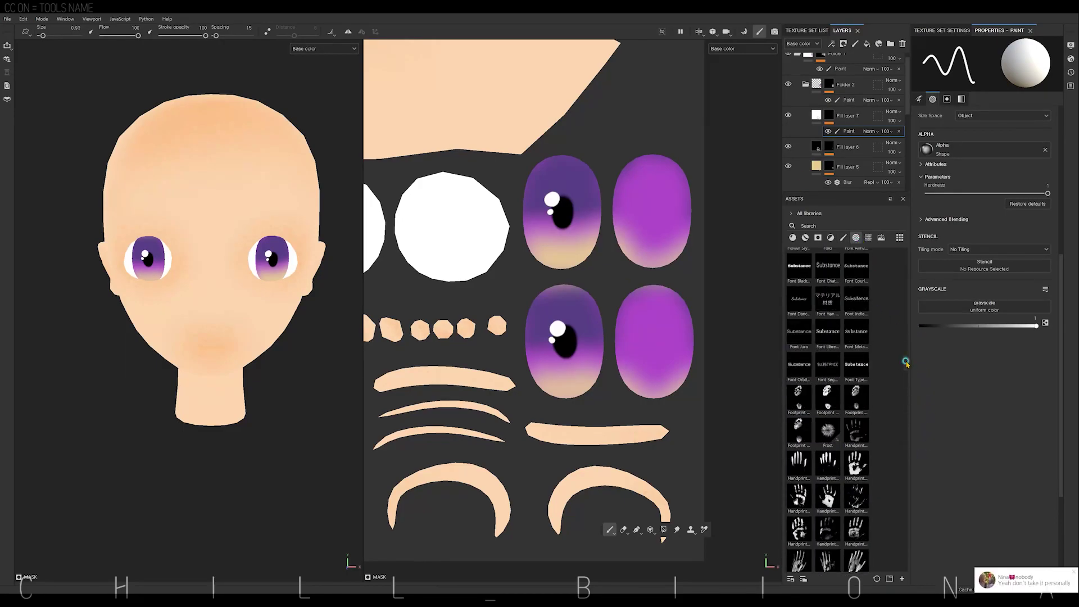
pyautogui.click(565, 359)
pyautogui.keyDown('ctrl'); pyautogui.moveTo(565, 360); pyautogui.dragTo(642, 349, button='right'); pyautogui.keyUp('ctrl')
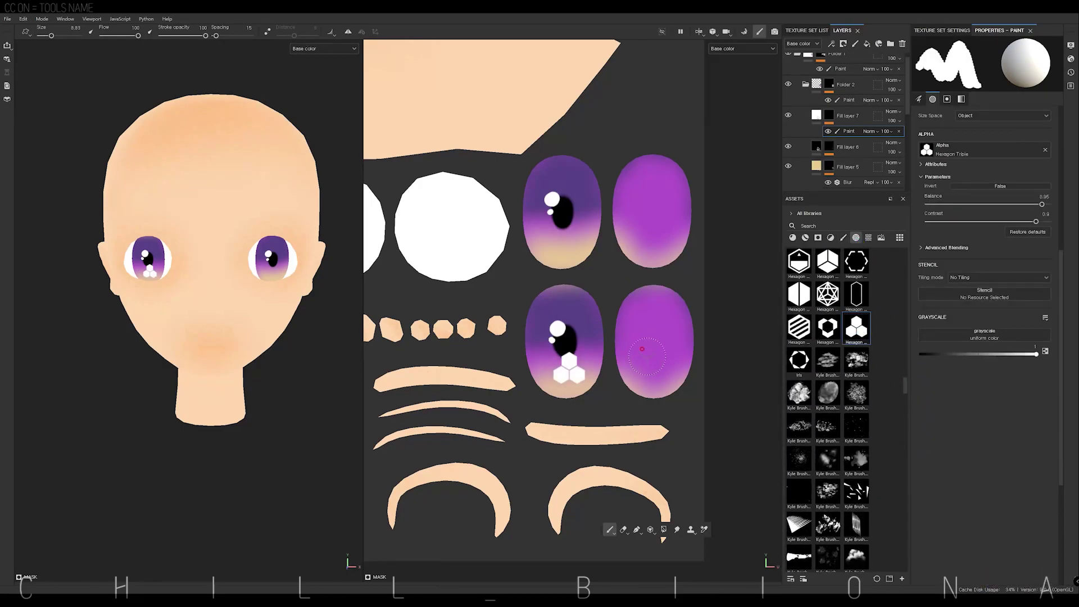
pyautogui.click(575, 234)
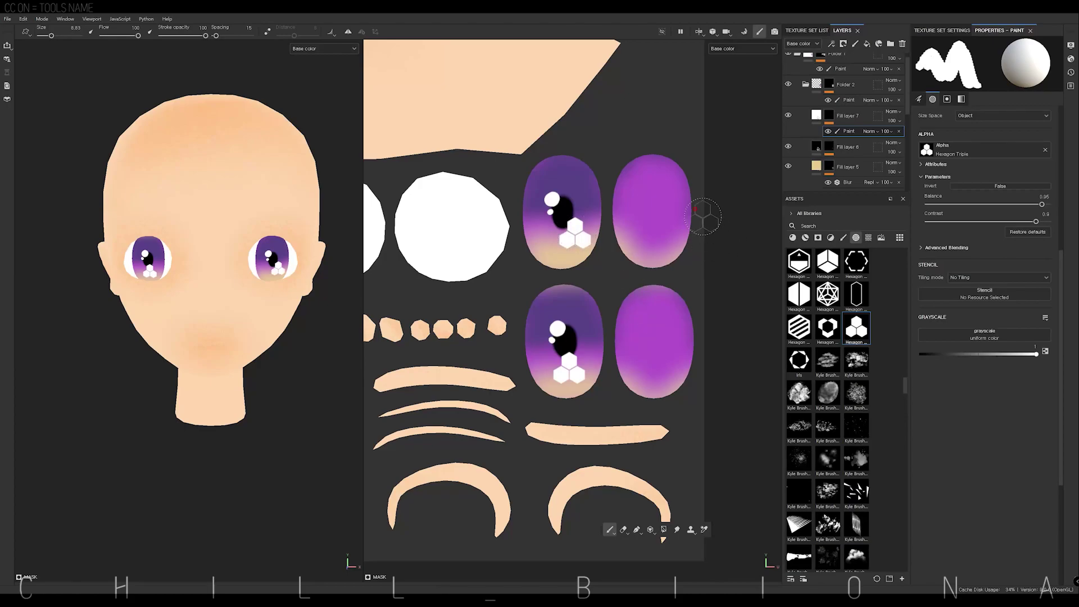
# Step: Tint the highlight fill to pale cream #FBEBCD and add painting to the pupil layer's mask
pyautogui.click(817, 115)
pyautogui.click(960, 303)
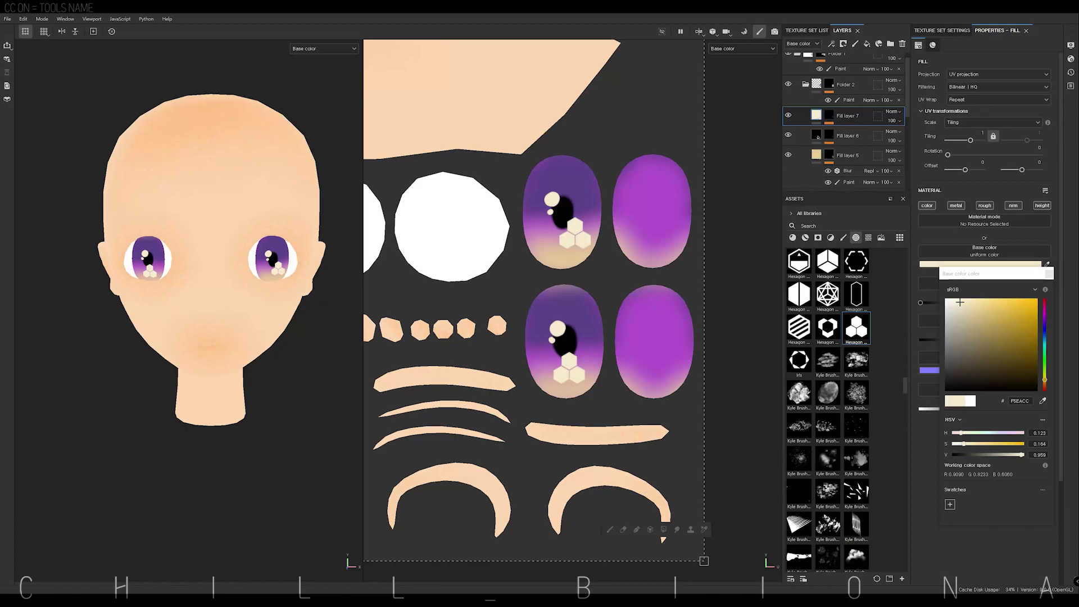
pyautogui.scroll(-3, 900, 137)
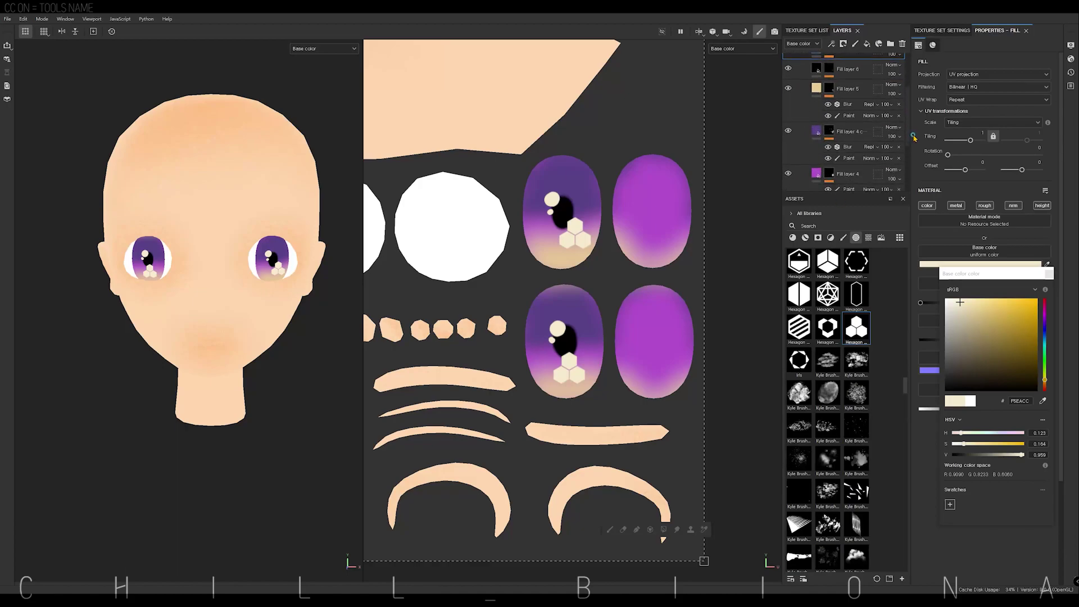
pyautogui.scroll(1, 900, 137)
pyautogui.rightClick(829, 87)
pyautogui.click(860, 113)
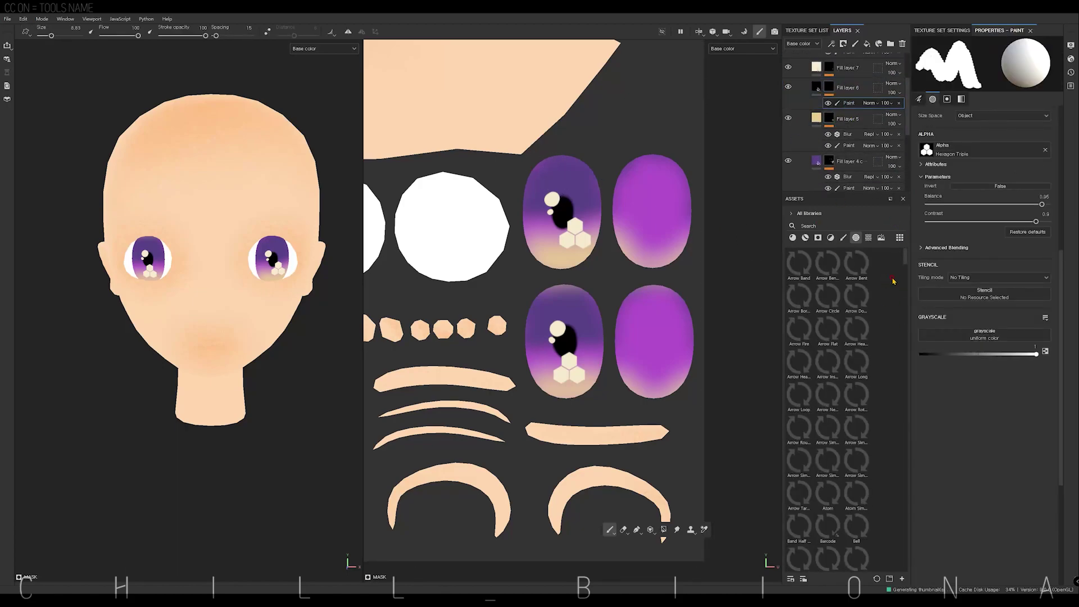
# Step: Test a hard round brush on the eye edges, undo, then pick a smaller textured artistic brush
pyautogui.click(843, 237)
pyautogui.click(828, 362)
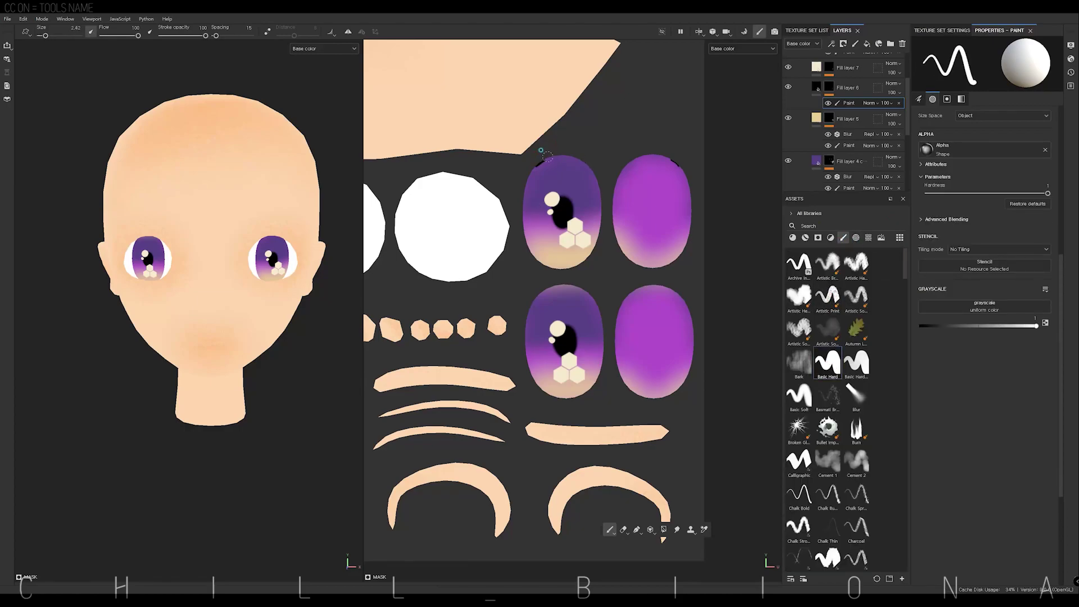
pyautogui.moveTo(541, 151); pyautogui.dragTo(526, 253)
pyautogui.hotkey('ctrl', 'z')
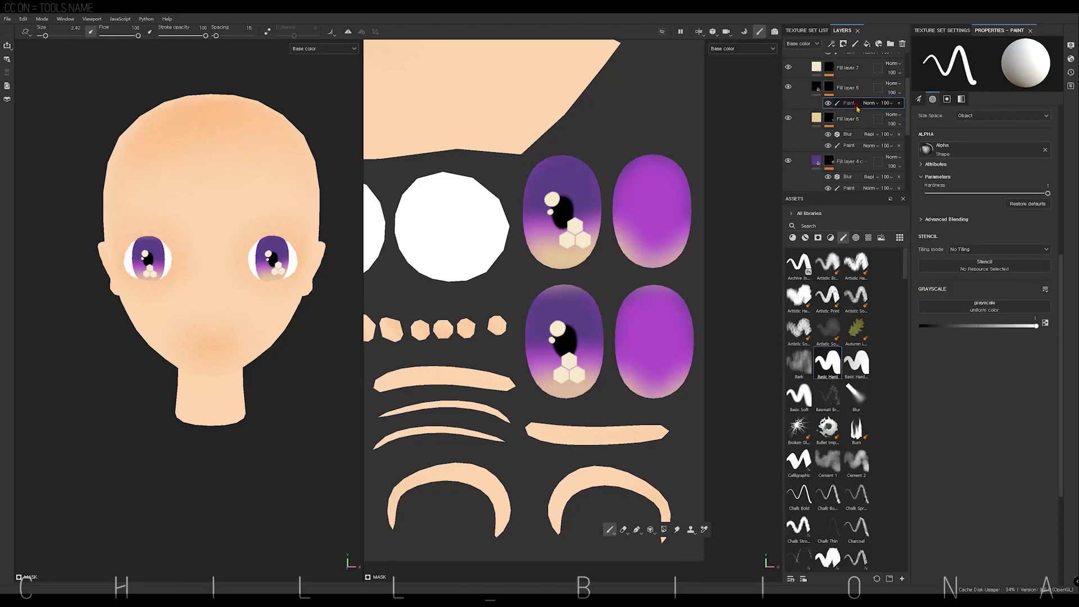
pyautogui.scroll(2, 851, 118)
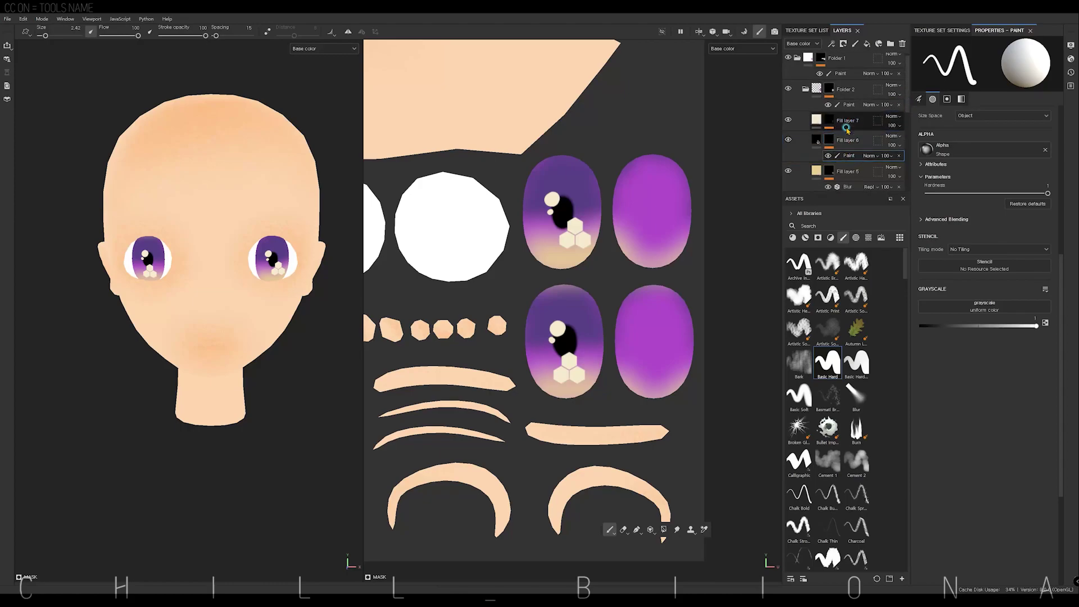
pyautogui.click(832, 338)
pyautogui.keyDown('ctrl'); pyautogui.moveTo(538, 159); pyautogui.dragTo(514, 186, button='right'); pyautogui.keyUp('ctrl')
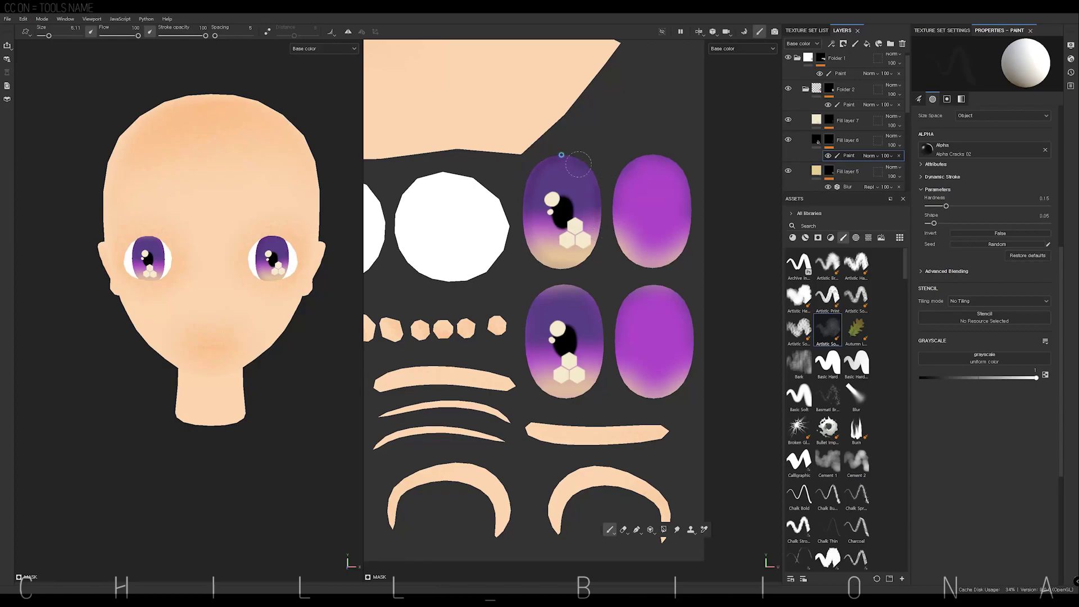
# Step: Set the paint grayscale value to mid grey 0.4220 and collapse Folder 1
pyautogui.click(523, 254)
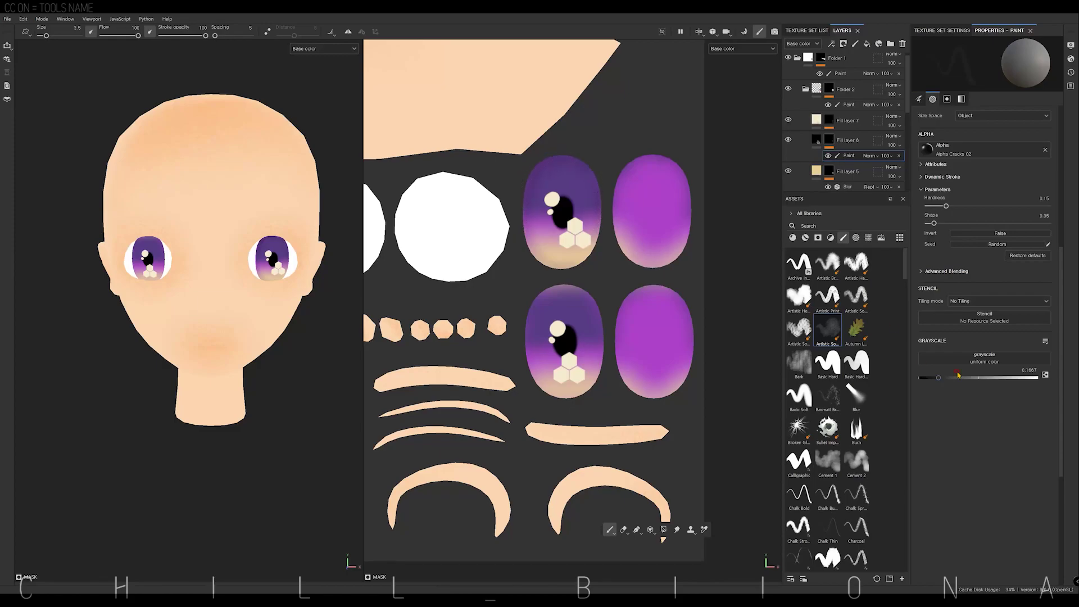
pyautogui.moveTo(958, 375); pyautogui.dragTo(1037, 377)
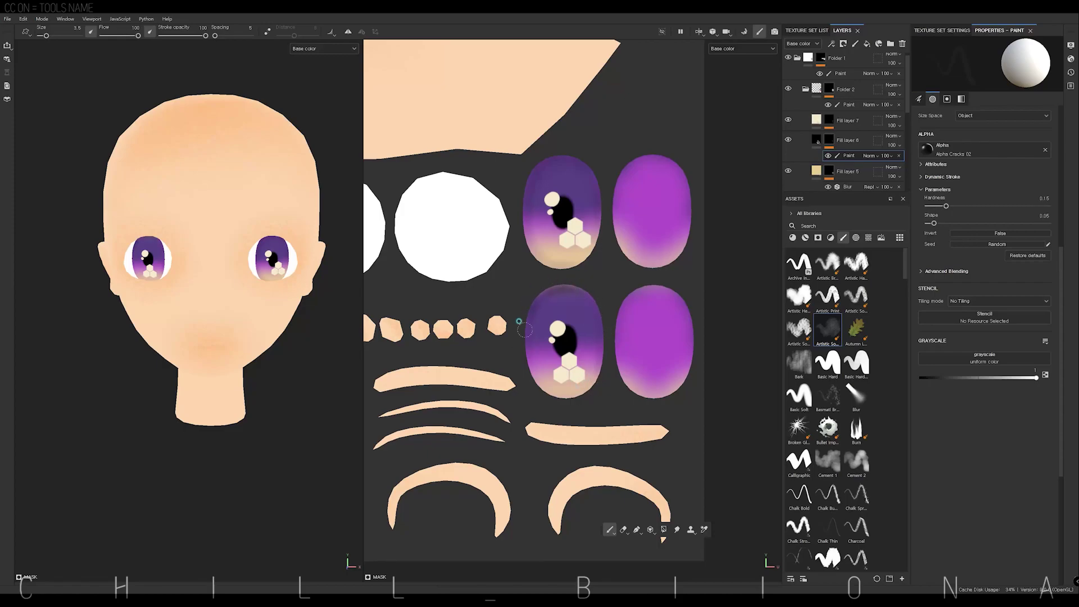
pyautogui.press('x')
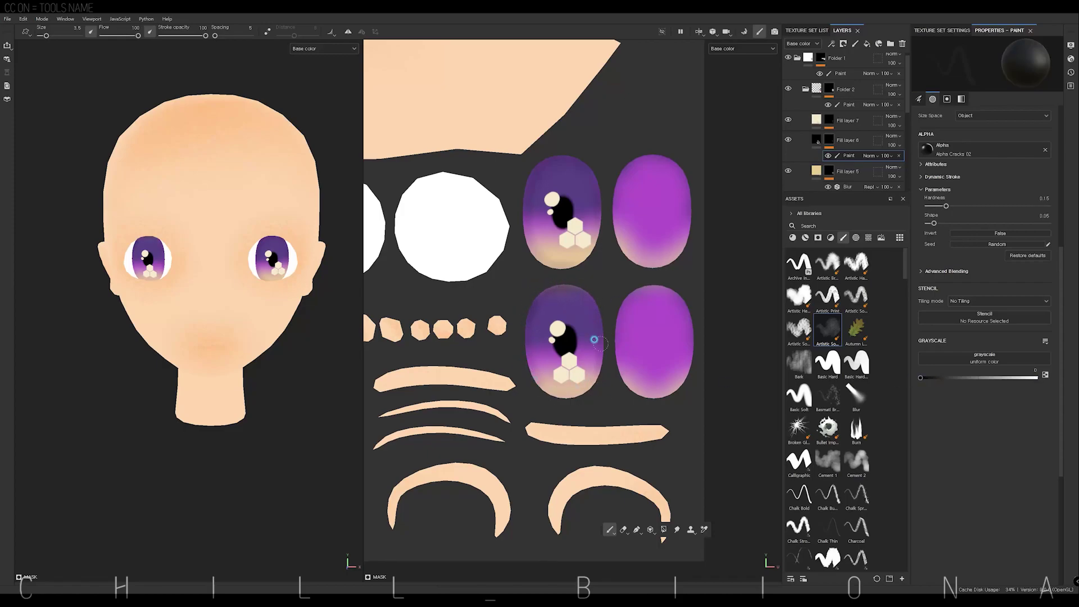
pyautogui.press('x')
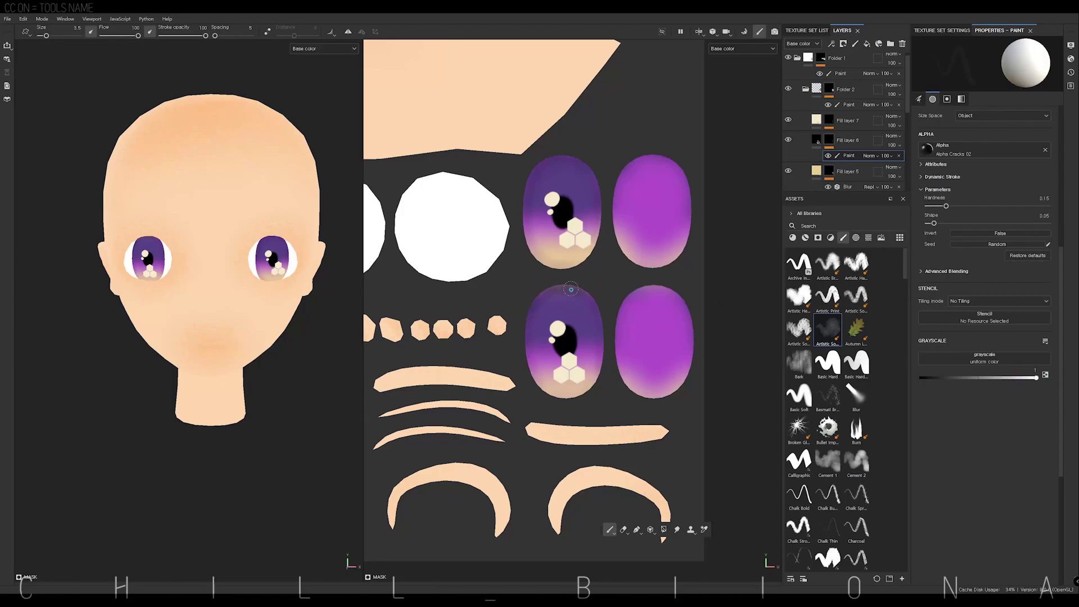
pyautogui.moveTo(931, 379); pyautogui.dragTo(920, 378)
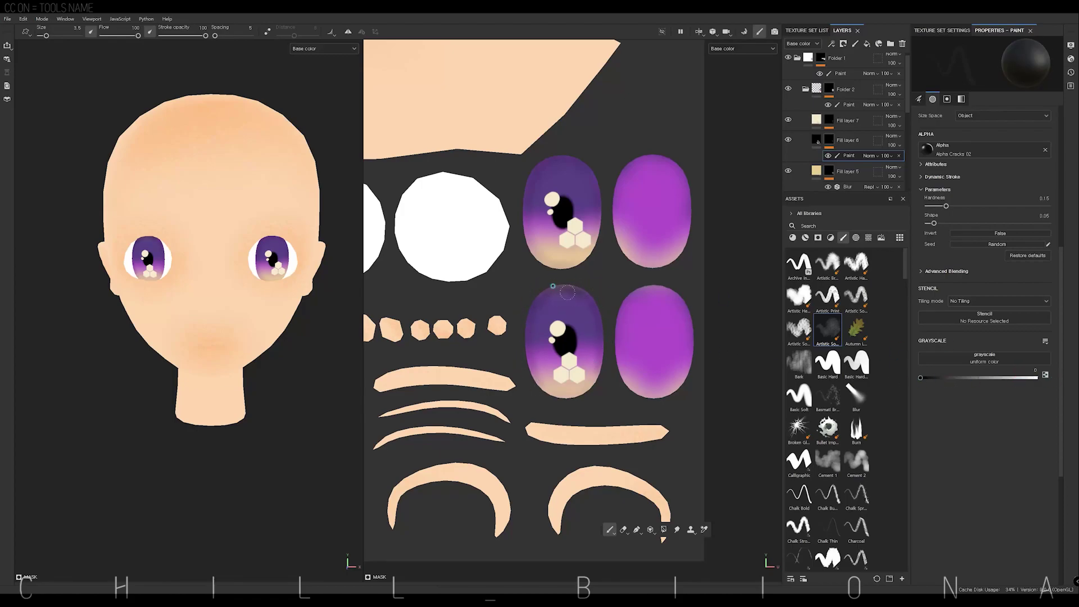
pyautogui.press('x')
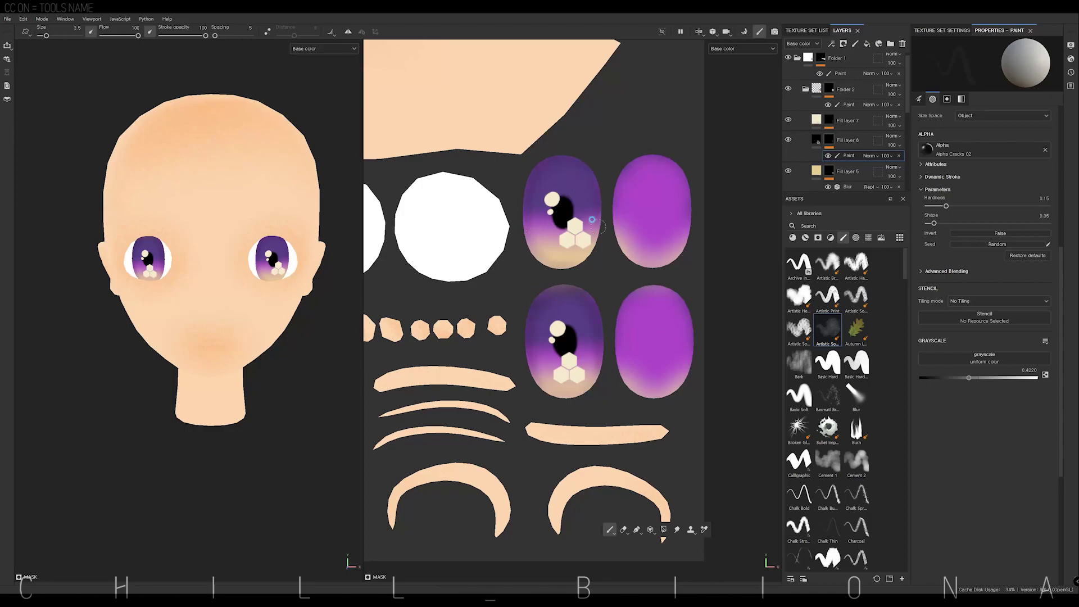
pyautogui.click(797, 57)
# Step: In a new Folder 3, polygon-fill the brow and lash islands with a near-black masked fill layer
pyautogui.click(890, 43)
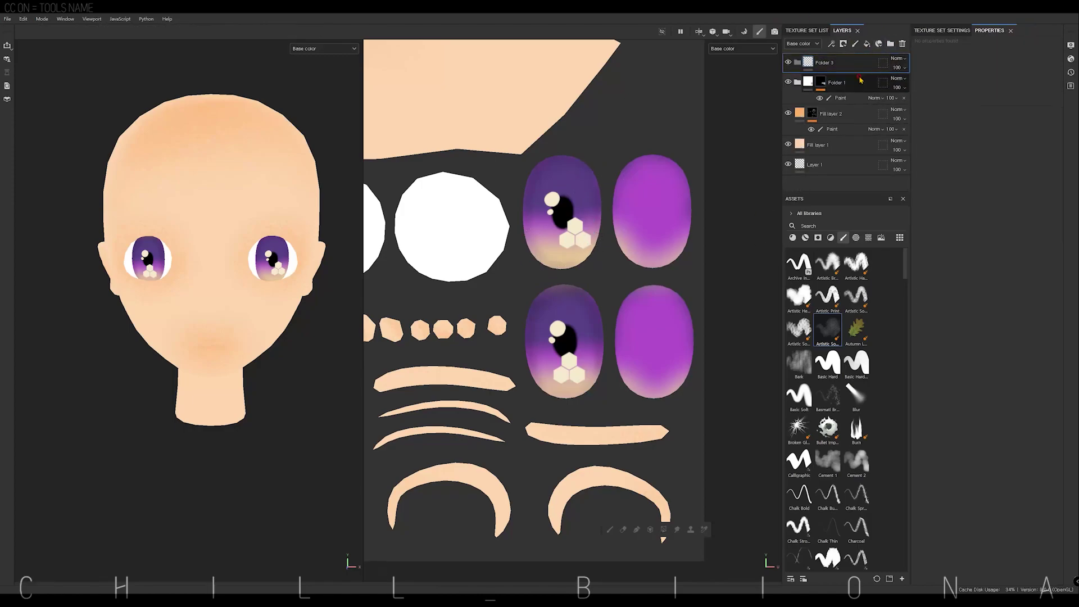
pyautogui.click(867, 43)
pyautogui.click(961, 381)
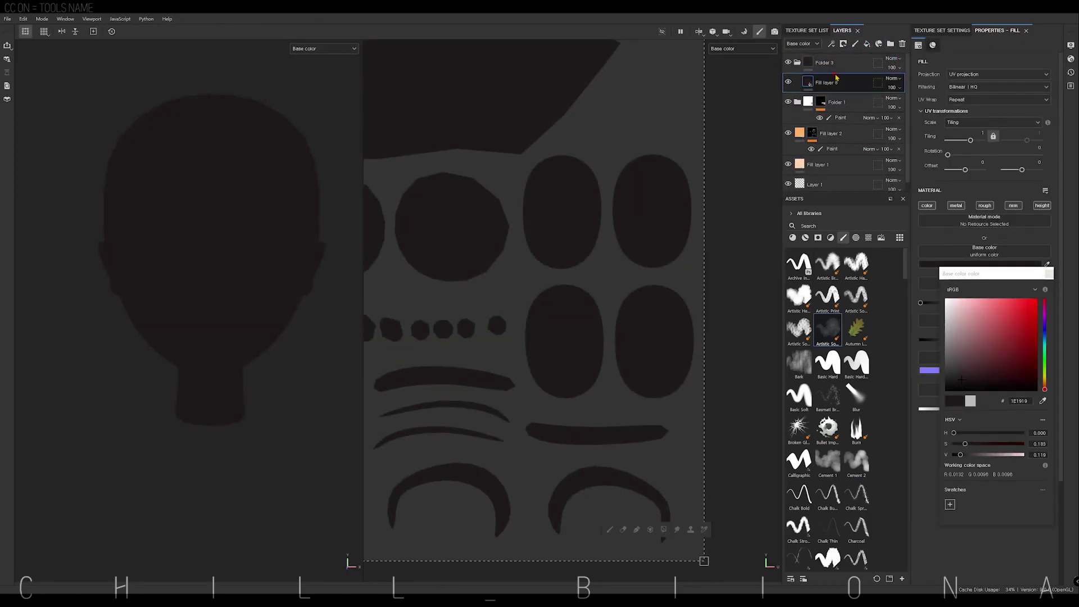
pyautogui.rightClick(822, 63)
pyautogui.click(848, 343)
pyautogui.press('4')
pyautogui.click(595, 495)
pyautogui.click(450, 483)
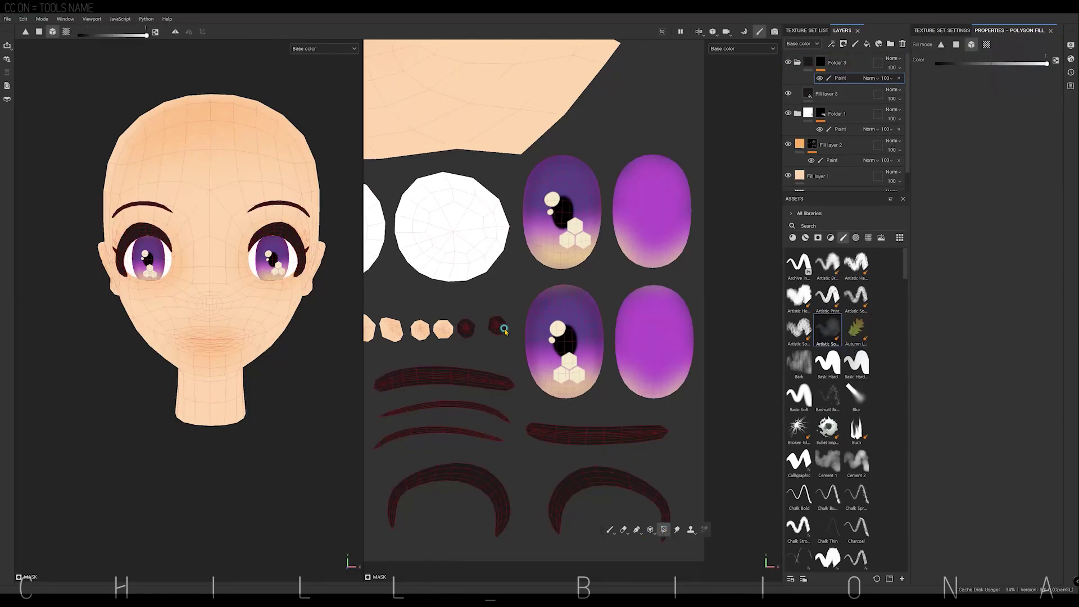
pyautogui.scroll(2, 585, 326)
pyautogui.click(584, 315)
pyautogui.scroll(-3, 585, 326)
pyautogui.scroll(-3, 584, 326)
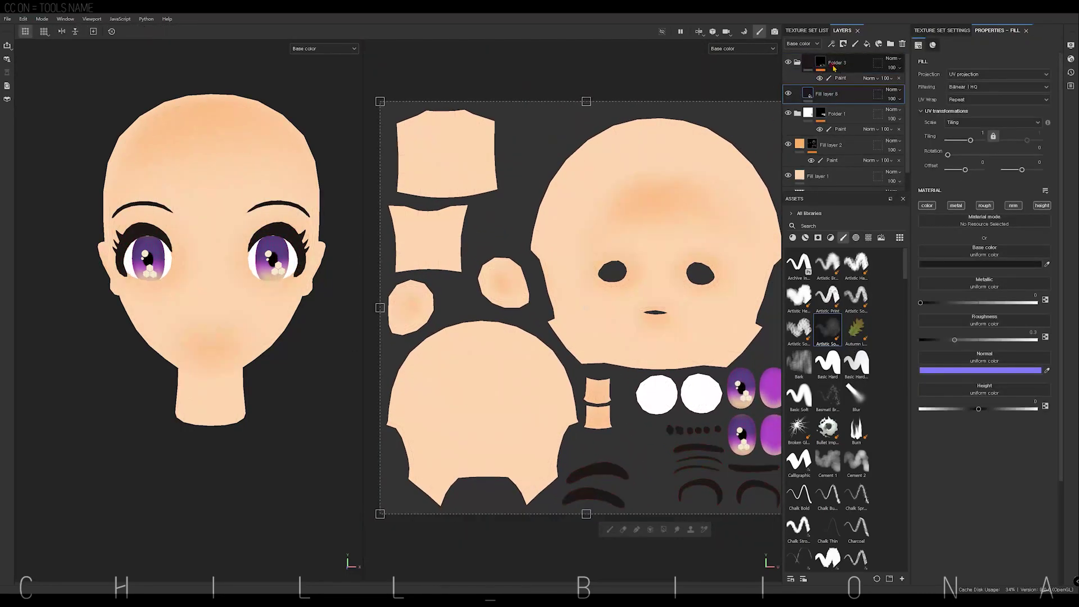
# Step: Add a pale pink fill layer with a black mask above Fill layer 2
pyautogui.click(837, 125)
pyautogui.click(867, 43)
pyautogui.click(981, 264)
pyautogui.click(989, 337)
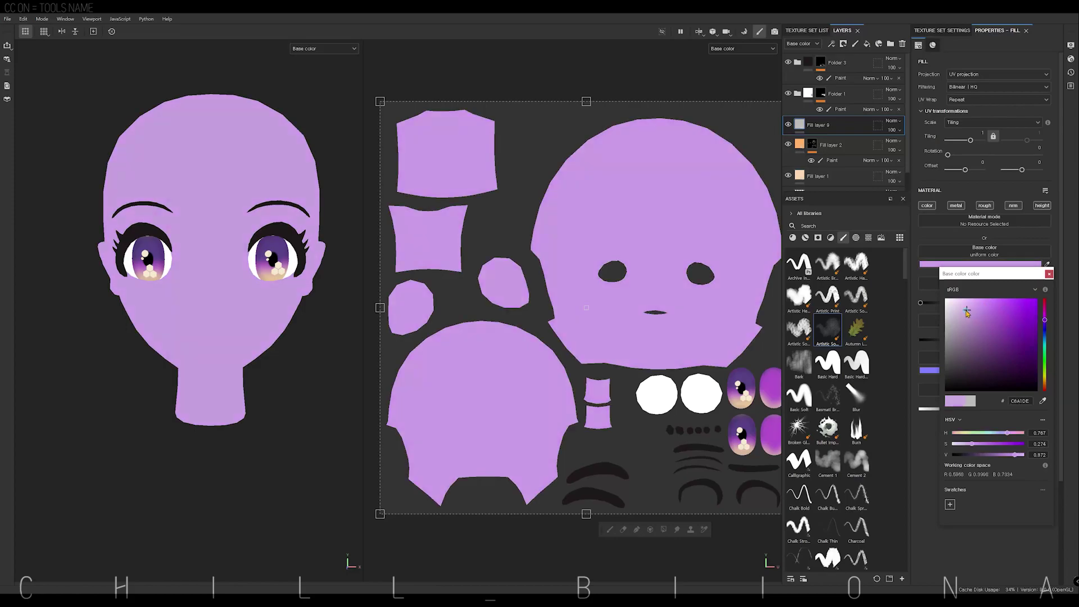
pyautogui.click(956, 311)
pyautogui.rightClick(815, 125)
pyautogui.click(843, 138)
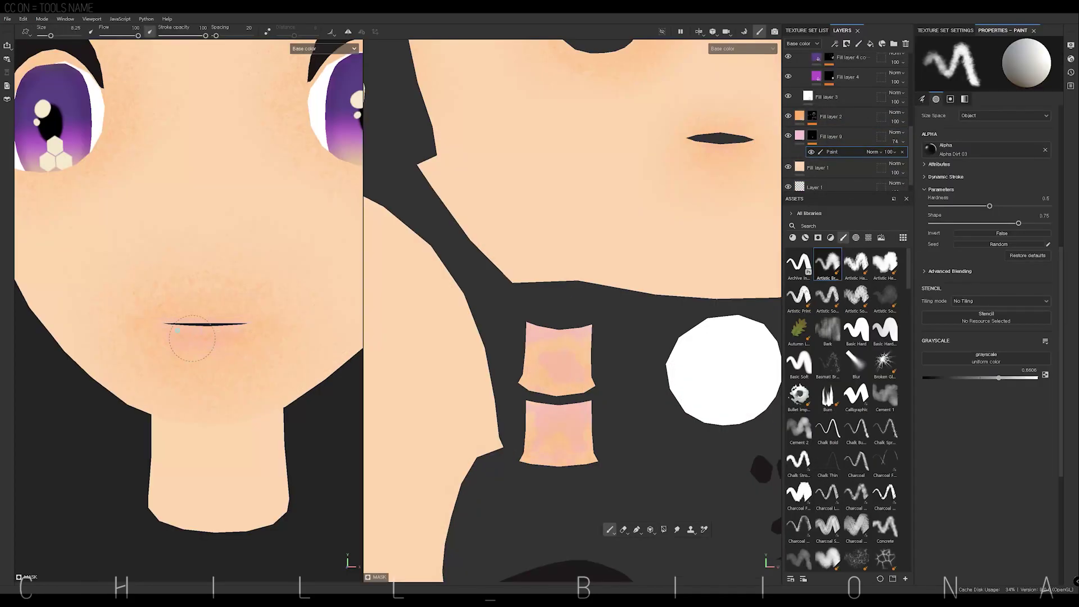
# Step: Brush pink onto the lips at brush size 3.5, then orbit and frame the head to check
pyautogui.press('[')
pyautogui.press('[')
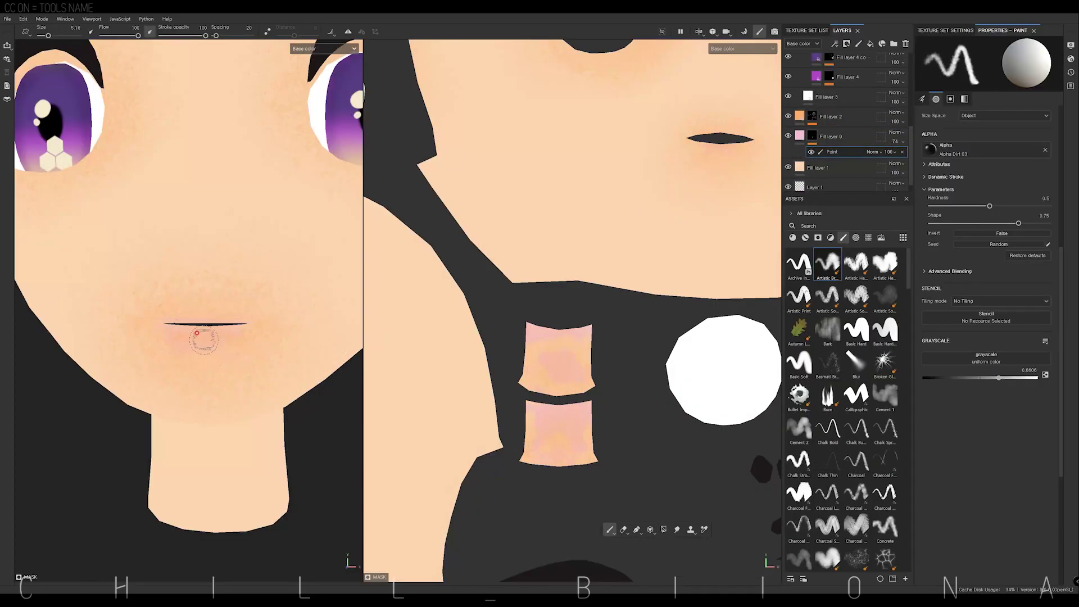
pyautogui.press('[')
pyautogui.press('[')
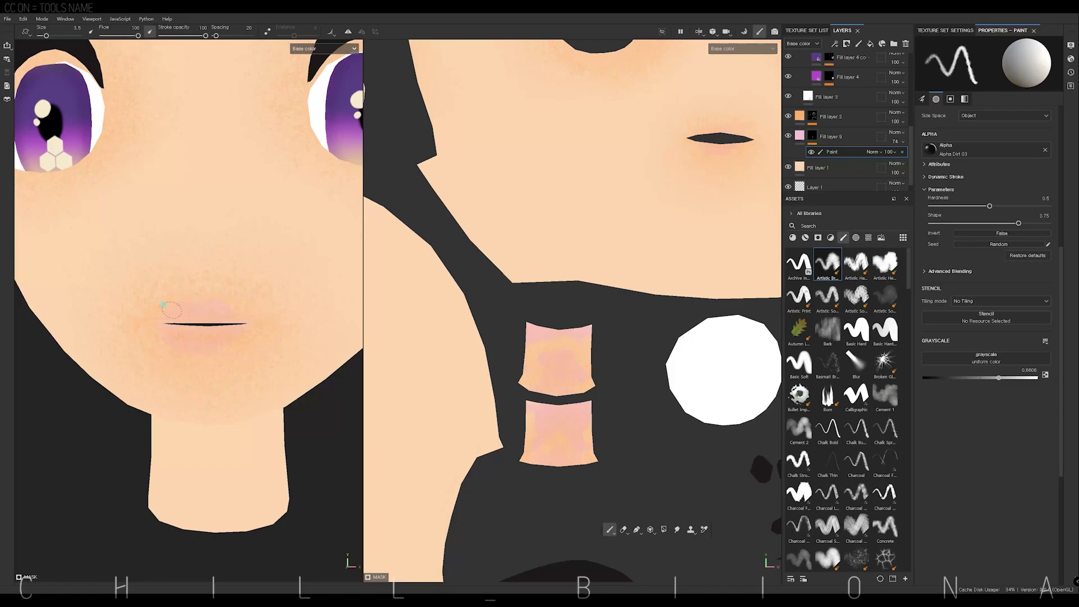
pyautogui.keyDown('alt'); pyautogui.moveTo(164, 306); pyautogui.dragTo(232, 319); pyautogui.keyUp('alt')
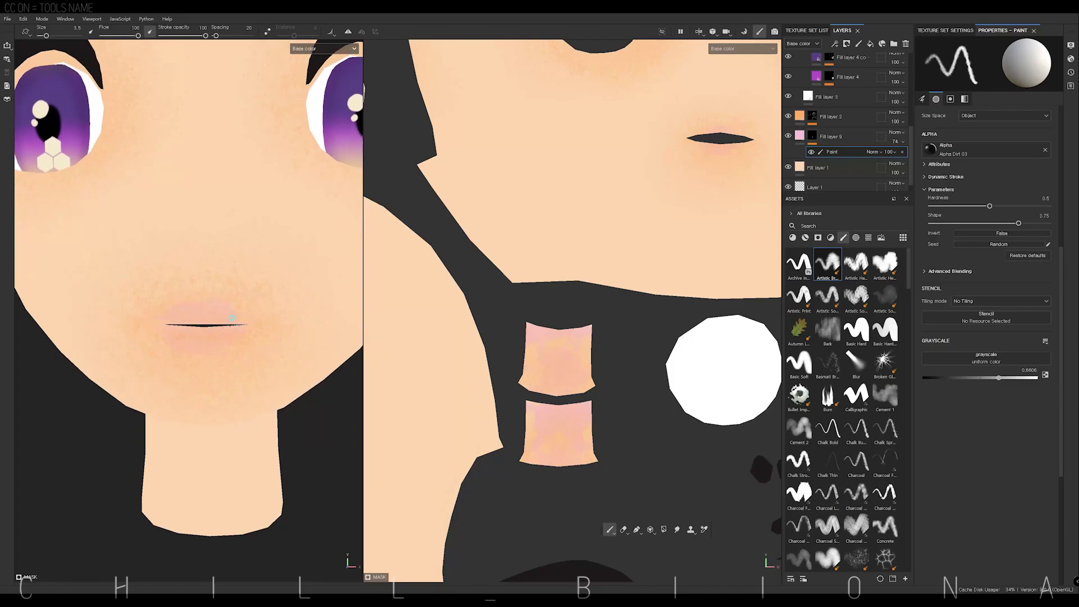
pyautogui.moveTo(926, 376); pyautogui.dragTo(970, 378)
pyautogui.scroll(-3, 193, 285)
pyautogui.scroll(3, 88, 294)
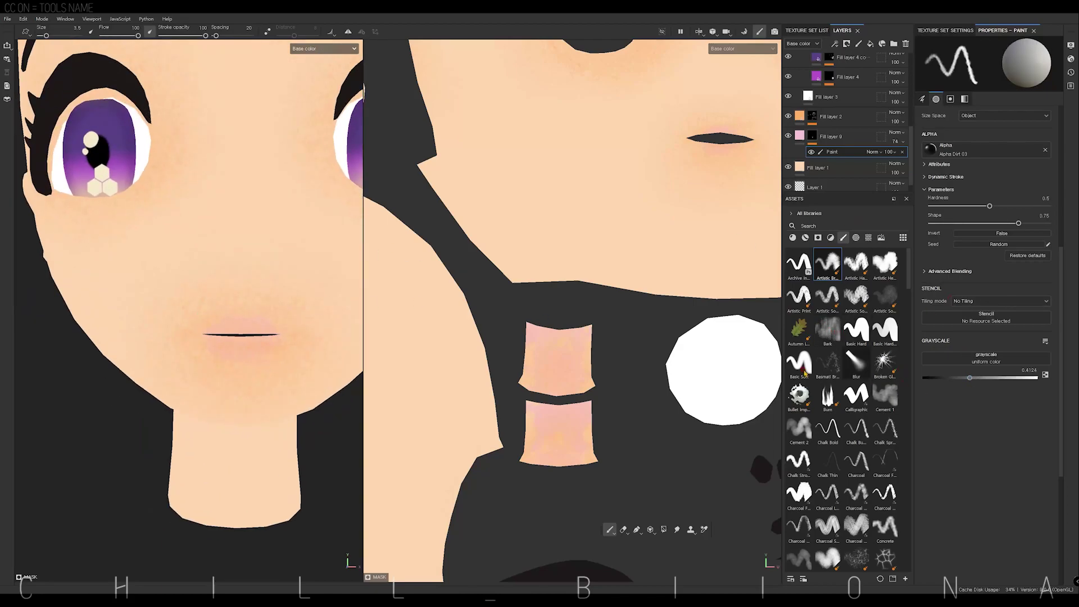
pyautogui.keyDown('alt'); pyautogui.moveTo(323, 338); pyautogui.dragTo(336, 335); pyautogui.keyUp('alt')
pyautogui.press('f')
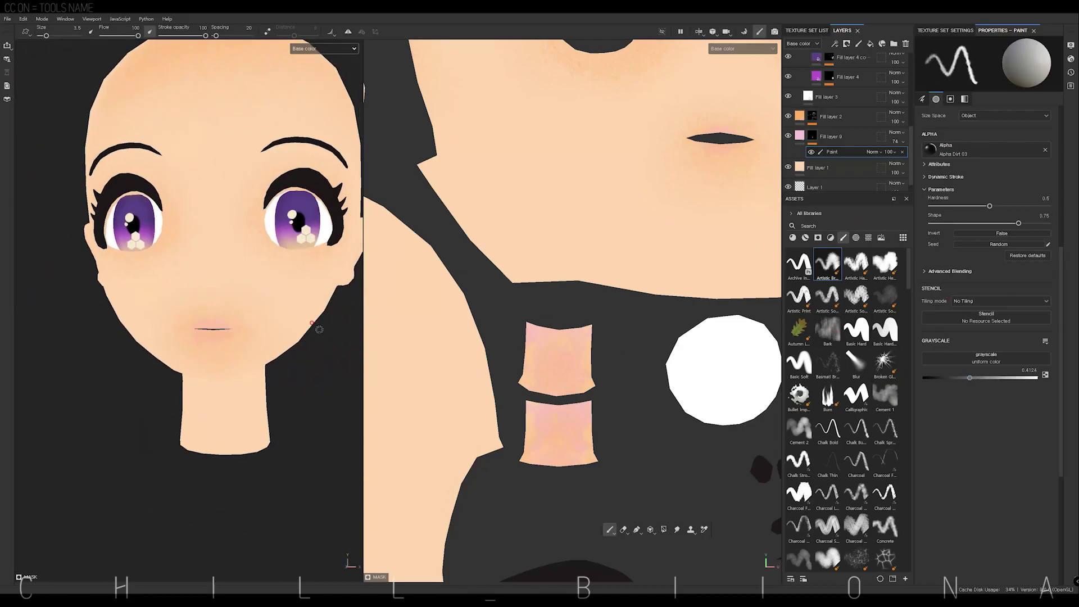
pyautogui.keyDown('alt'); pyautogui.moveTo(149, 296); pyautogui.dragTo(224, 337); pyautogui.keyUp('alt')
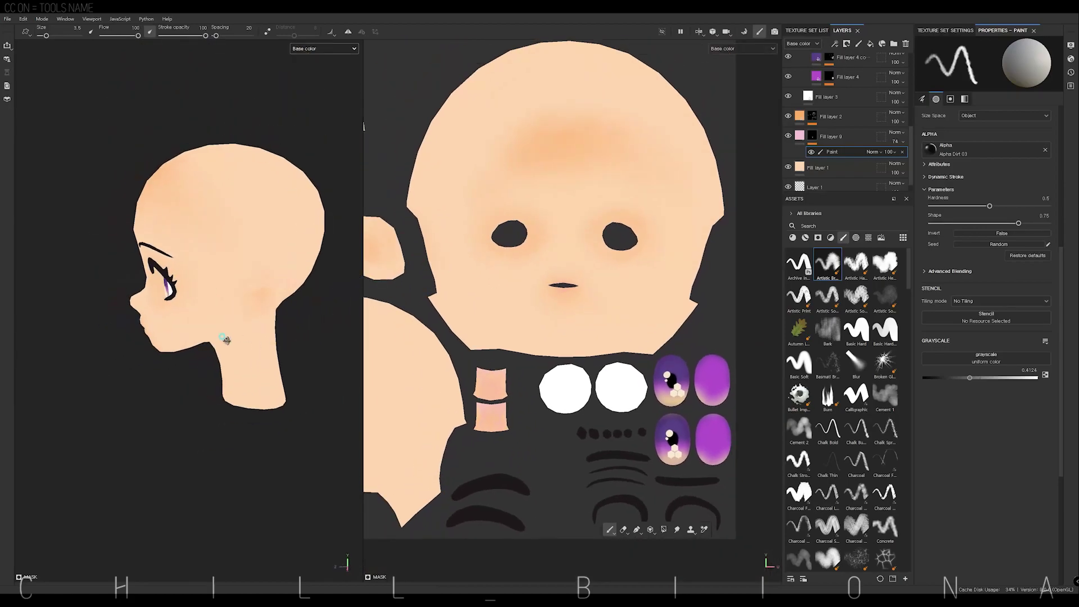
pyautogui.scroll(-2, 562, 281)
# Step: Choose a soft artistic brush at about size 13.5 and switch to the lit material view
pyautogui.click(885, 296)
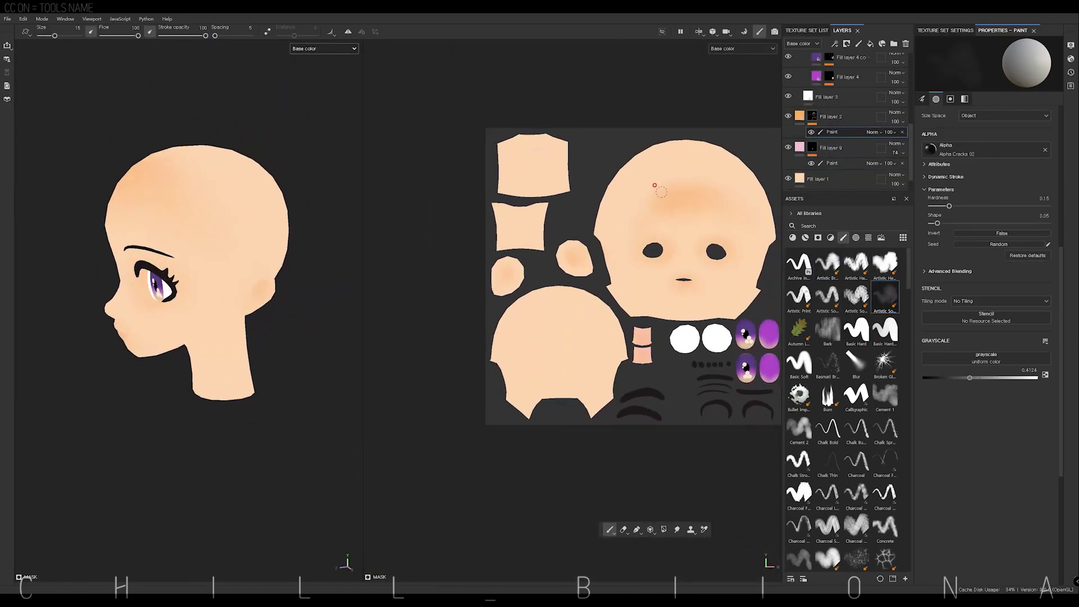
pyautogui.press(']')
pyautogui.keyDown('alt'); pyautogui.moveTo(214, 156); pyautogui.dragTo(181, 138); pyautogui.keyUp('alt')
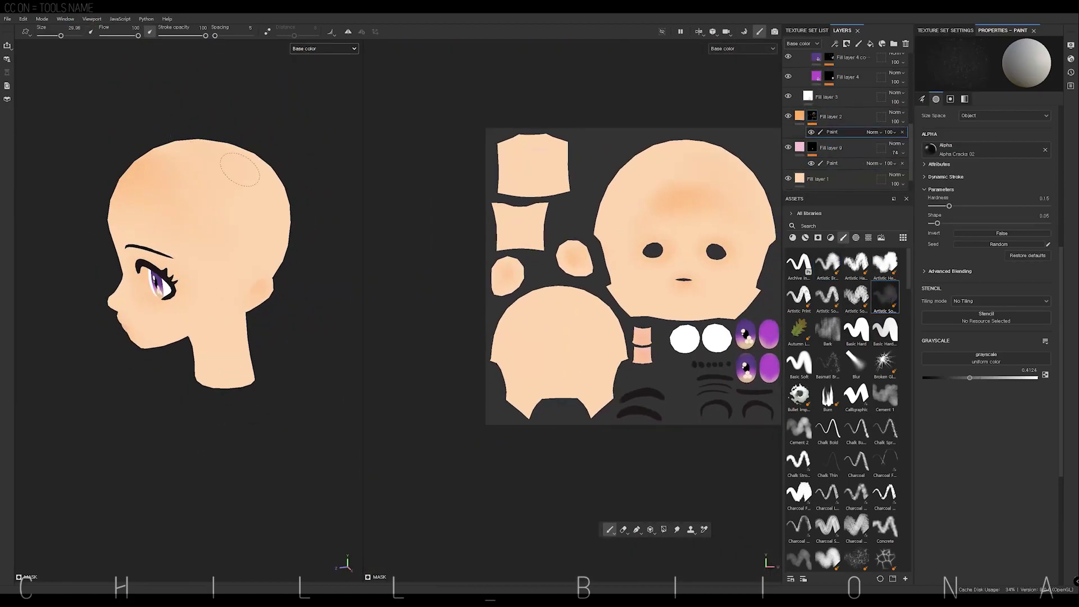
pyautogui.moveTo(240, 170)
pyautogui.keyDown('alt'); pyautogui.mouseDown()
pyautogui.moveTo(193, 192)
pyautogui.moveTo(219, 214)
pyautogui.mouseUp(); pyautogui.keyUp('alt')
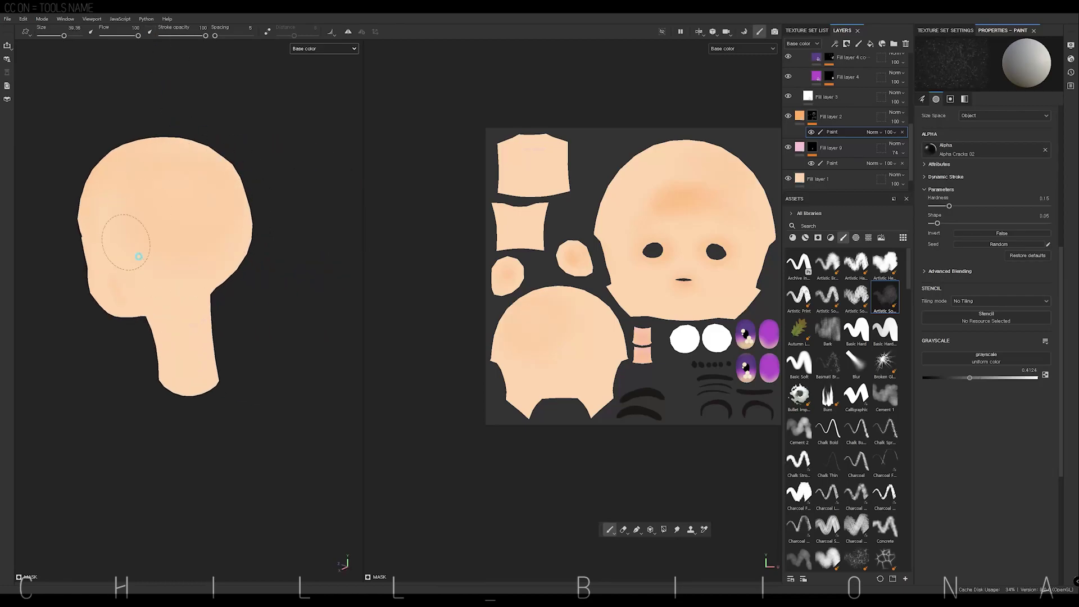
pyautogui.moveTo(135, 250)
pyautogui.keyDown('alt'); pyautogui.mouseDown()
pyautogui.moveTo(183, 240)
pyautogui.moveTo(248, 181)
pyautogui.mouseUp(); pyautogui.keyUp('alt')
pyautogui.press('[')
pyautogui.press('[')
pyautogui.press('[')
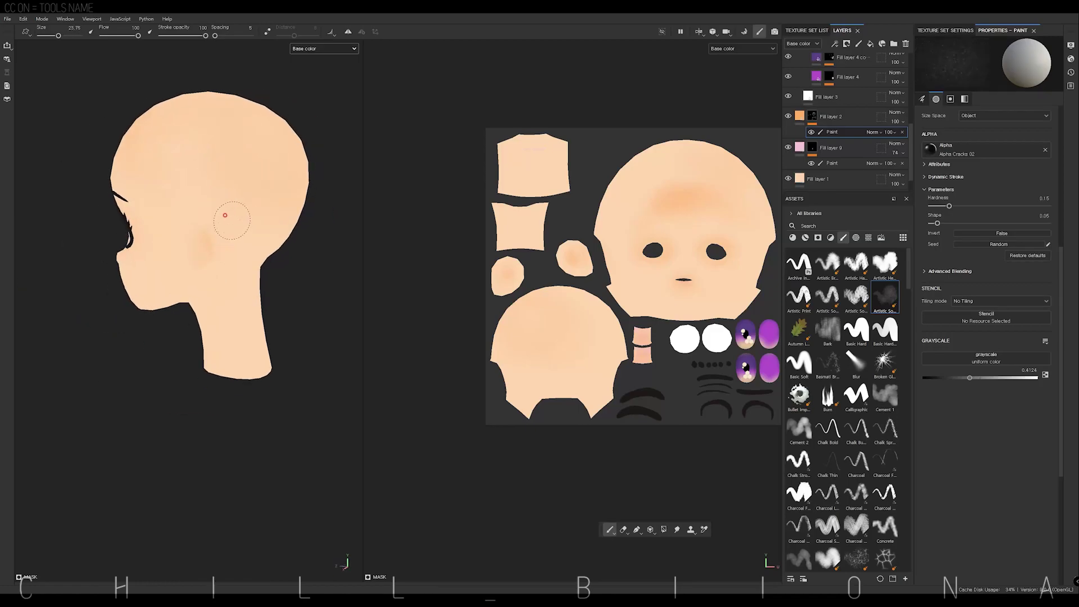
pyautogui.scroll(3, 219, 231)
pyautogui.press('m')
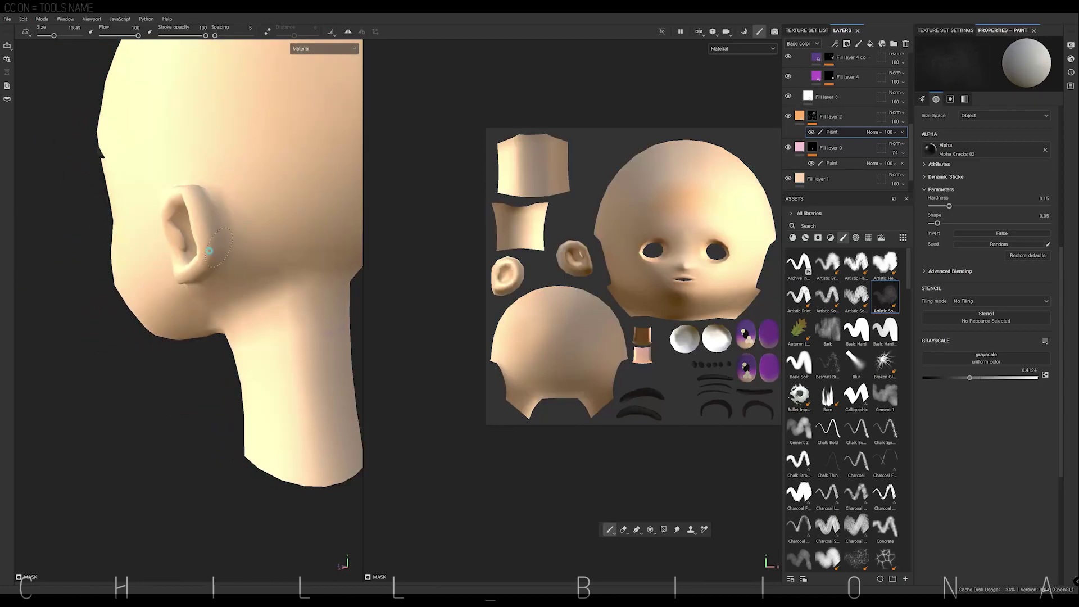
# Step: Pick a textured dirt-alpha brush with grayscale about 0.39
pyautogui.click(827, 262)
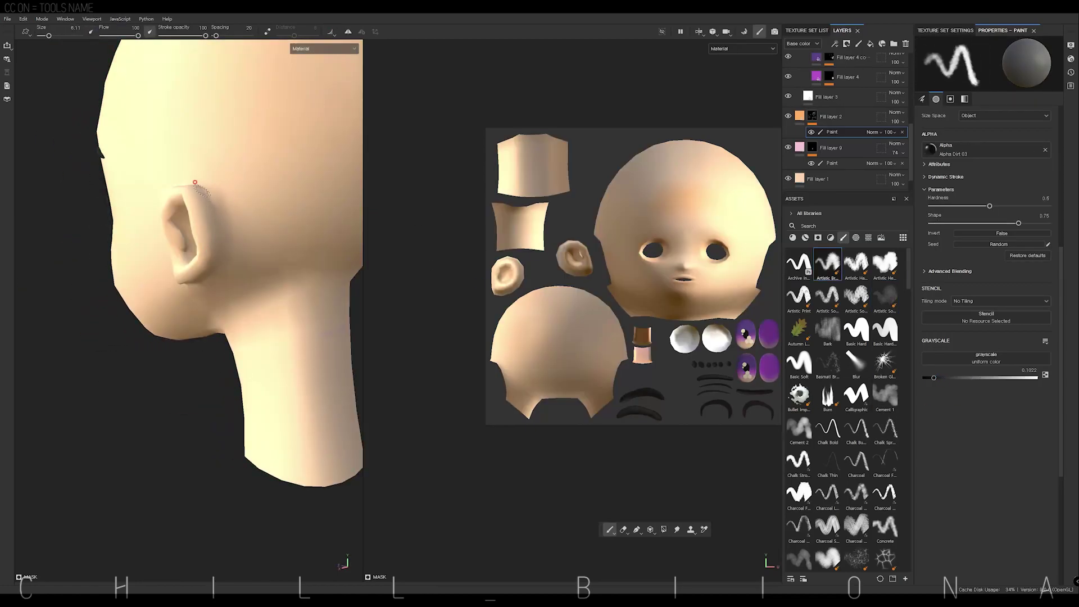
pyautogui.click(968, 378)
pyautogui.moveTo(211, 242)
pyautogui.keyDown('alt'); pyautogui.mouseDown()
pyautogui.moveTo(203, 182)
pyautogui.moveTo(217, 213)
pyautogui.mouseUp(); pyautogui.keyUp('alt')
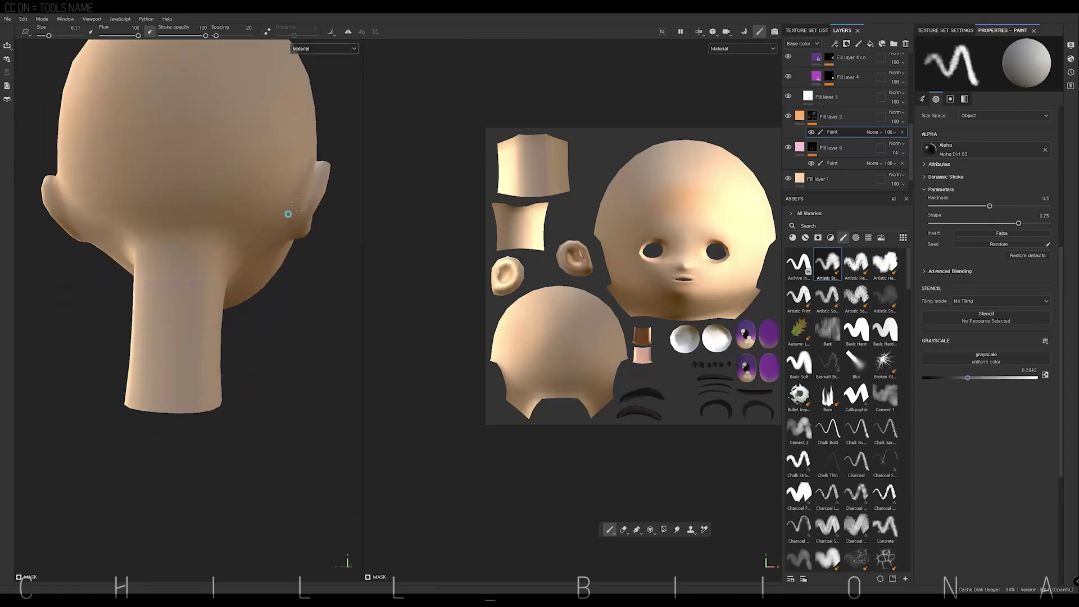
pyautogui.keyDown('alt'); pyautogui.moveTo(288, 214); pyautogui.dragTo(332, 205); pyautogui.keyUp('alt')
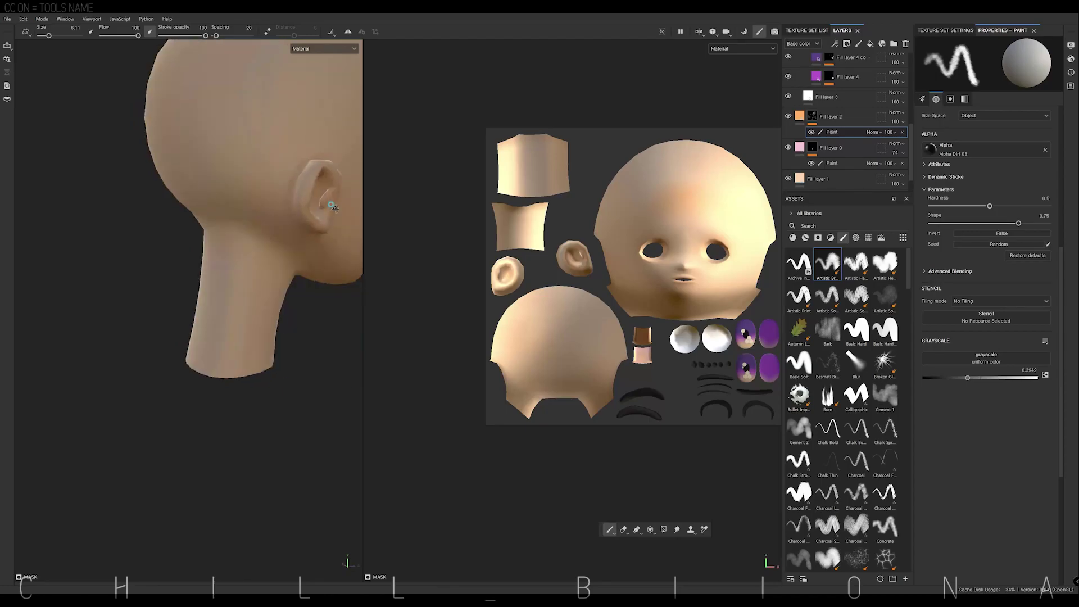
pyautogui.keyDown('alt'); pyautogui.moveTo(331, 206); pyautogui.dragTo(203, 236); pyautogui.keyUp('alt')
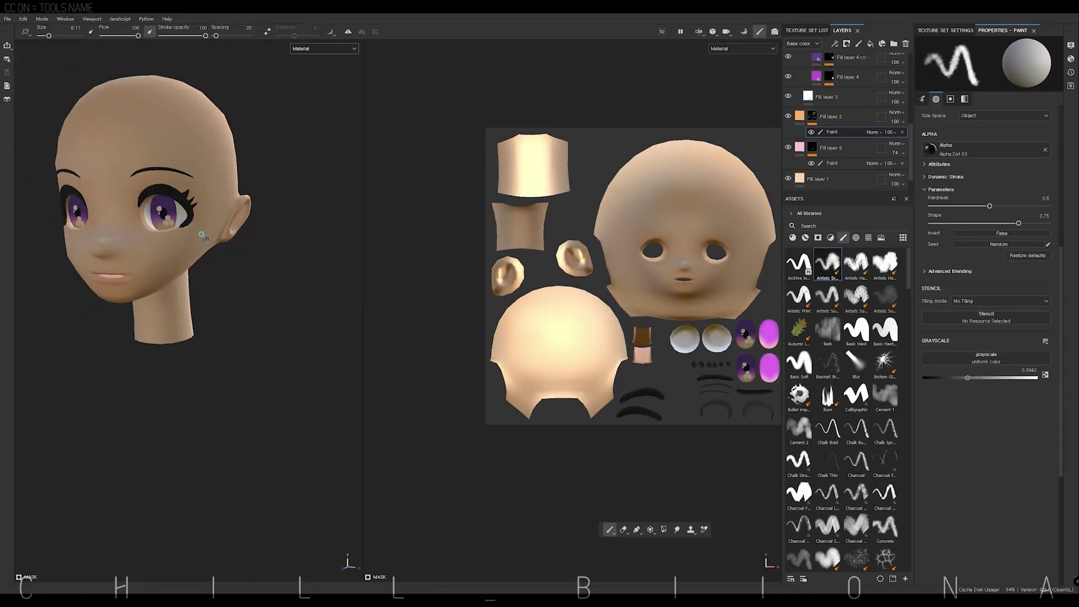
pyautogui.scroll(2, 202, 236)
pyautogui.scroll(2, 208, 232)
pyautogui.scroll(4, 217, 229)
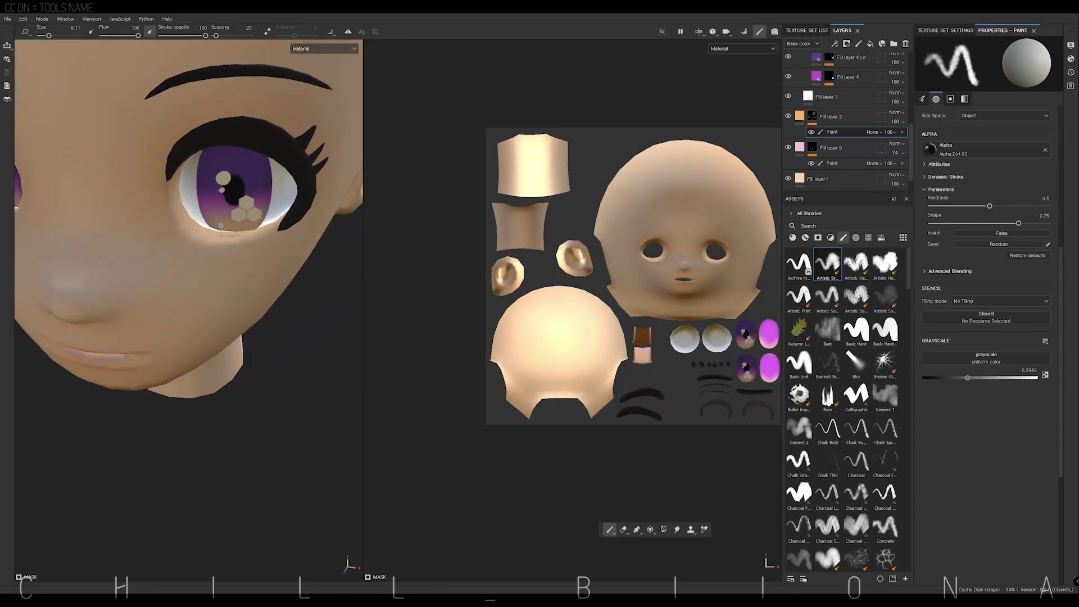
# Step: Raise the brush grayscale to about 0.74 and orbit the view to the left ear
pyautogui.moveTo(968, 378); pyautogui.dragTo(1007, 378)
pyautogui.keyDown('alt'); pyautogui.moveTo(176, 172); pyautogui.dragTo(202, 223); pyautogui.keyUp('alt')
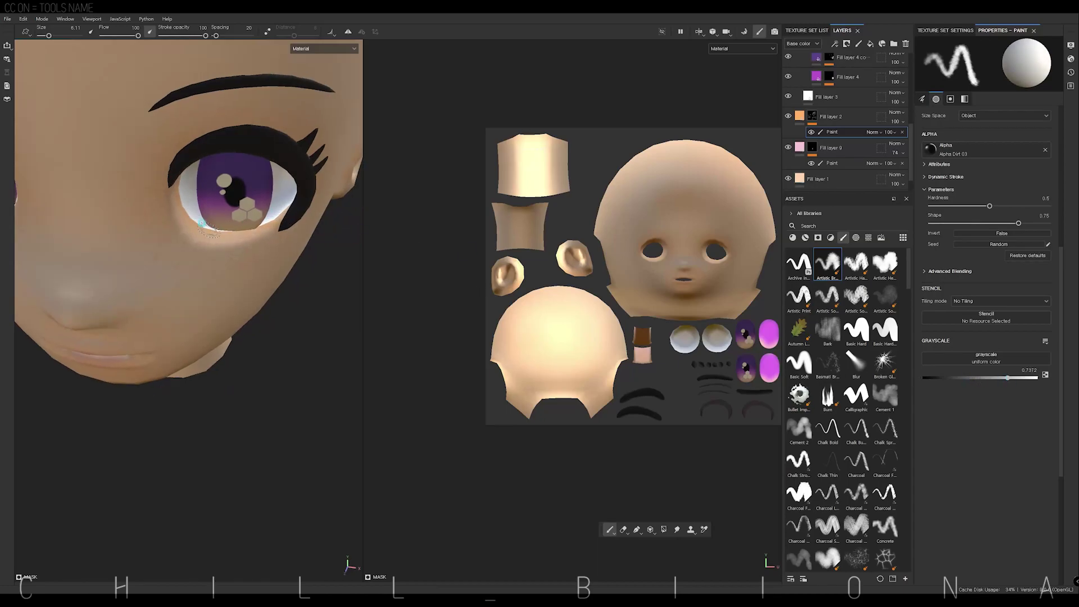
pyautogui.keyDown('alt'); pyautogui.moveTo(281, 219); pyautogui.dragTo(136, 132); pyautogui.keyUp('alt')
pyautogui.keyDown('alt'); pyautogui.moveTo(184, 175); pyautogui.dragTo(203, 179); pyautogui.keyUp('alt')
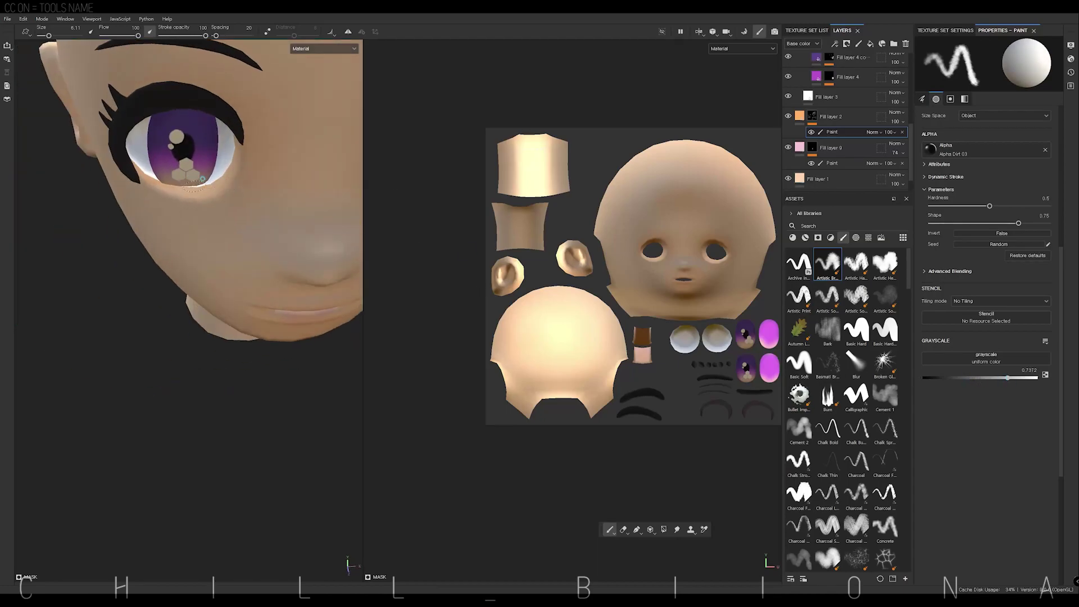
pyautogui.scroll(-3, 165, 181)
pyautogui.moveTo(79, 163)
pyautogui.keyDown('alt'); pyautogui.mouseDown()
pyautogui.moveTo(129, 169)
pyautogui.moveTo(158, 202)
pyautogui.moveTo(146, 219)
pyautogui.mouseUp(); pyautogui.keyUp('alt')
pyautogui.scroll(5, 156, 206)
# Step: Add a Blur filter to Fill layer 2's shading mask and turn the head toward the ear
pyautogui.rightClick(837, 131)
pyautogui.click(877, 225)
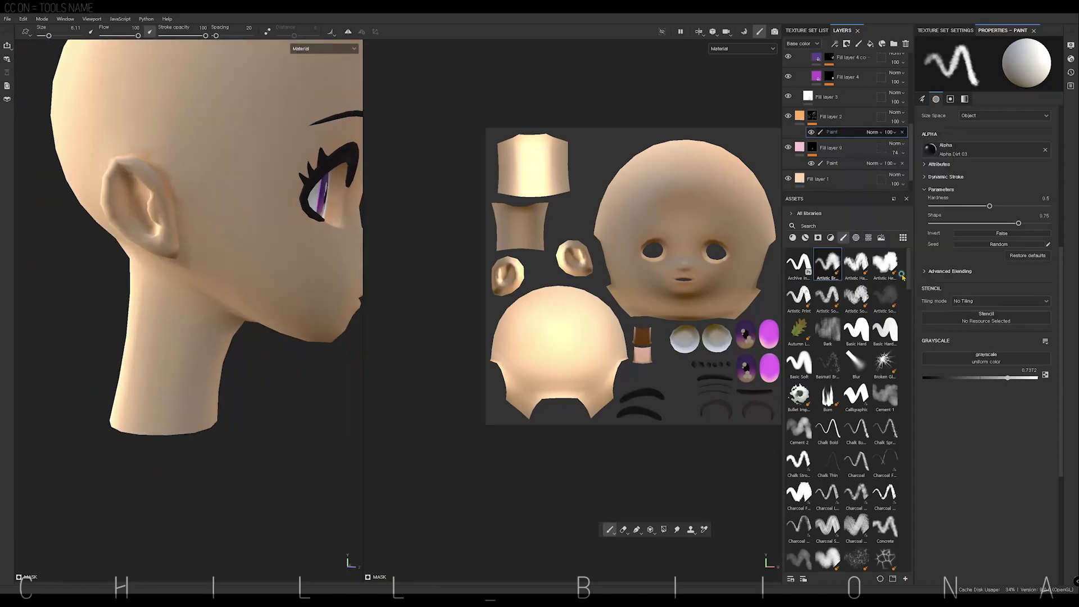
pyautogui.click(843, 143)
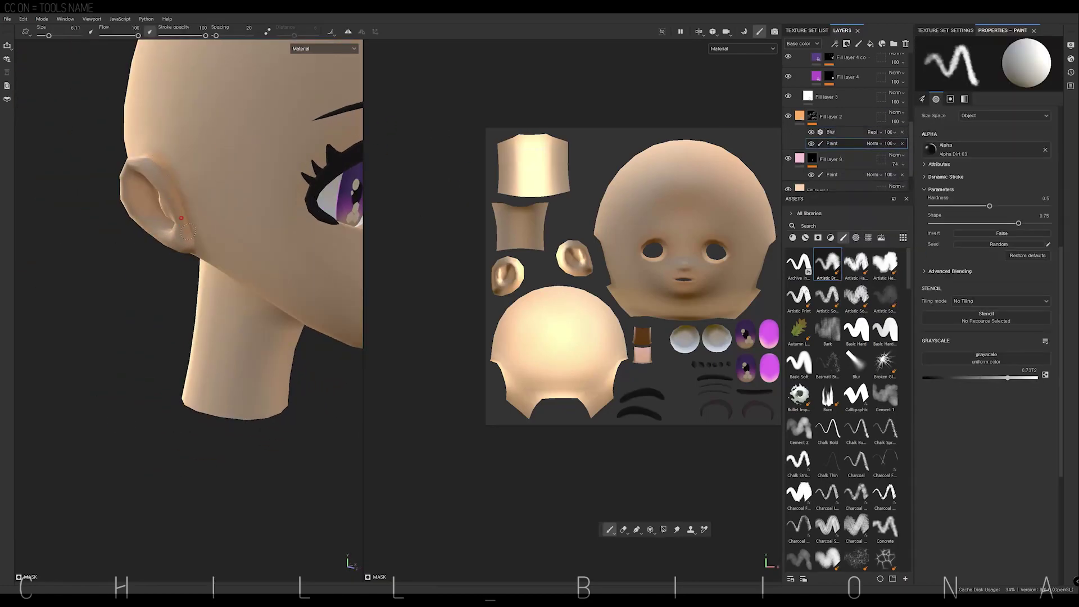
pyautogui.moveTo(259, 135)
pyautogui.keyDown('alt'); pyautogui.mouseDown()
pyautogui.moveTo(185, 146)
pyautogui.moveTo(168, 180)
pyautogui.moveTo(265, 147)
pyautogui.mouseUp(); pyautogui.keyUp('alt')
pyautogui.scroll(3, 206, 133)
pyautogui.scroll(2, 169, 180)
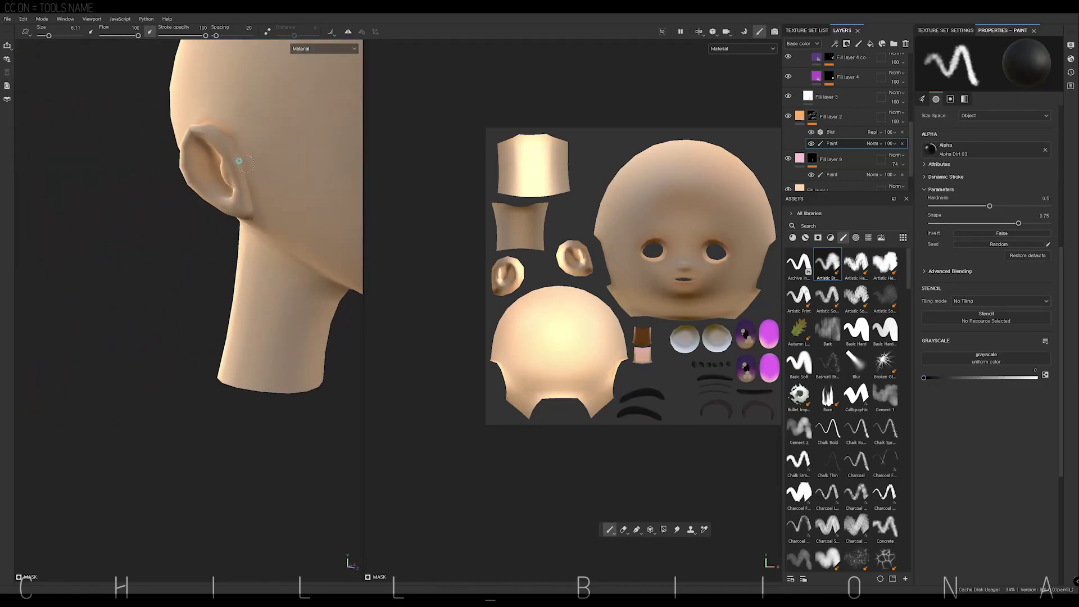
pyautogui.keyDown('alt'); pyautogui.moveTo(241, 211); pyautogui.dragTo(243, 200); pyautogui.keyUp('alt')
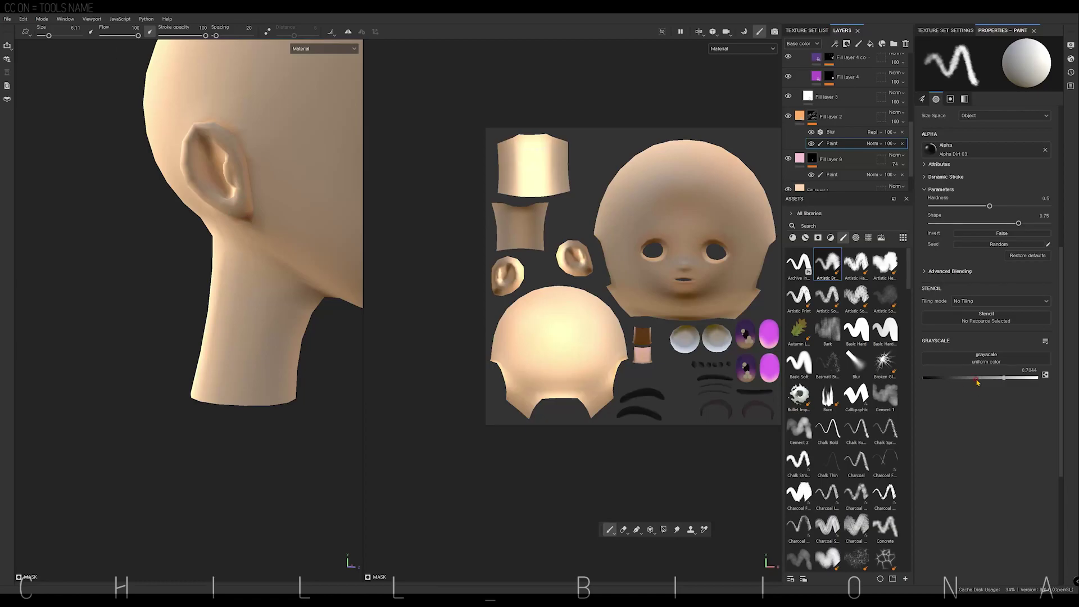
# Step: Paint soft ear shading, varying the brush grey value around 0.41, 0.54 and 0.14
pyautogui.moveTo(977, 382); pyautogui.dragTo(968, 378)
pyautogui.moveTo(239, 175)
pyautogui.keyDown('alt'); pyautogui.mouseDown()
pyautogui.moveTo(301, 174)
pyautogui.moveTo(203, 201)
pyautogui.mouseUp(); pyautogui.keyUp('alt')
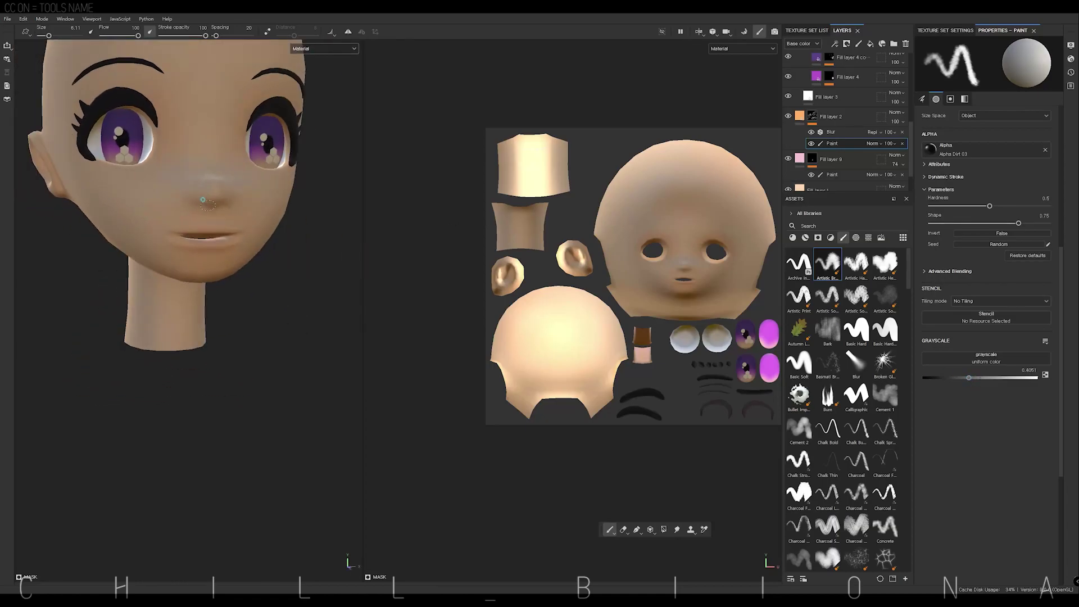
pyautogui.moveTo(178, 248)
pyautogui.keyDown('alt'); pyautogui.mouseDown()
pyautogui.moveTo(202, 246)
pyautogui.moveTo(258, 163)
pyautogui.moveTo(246, 206)
pyautogui.mouseUp(); pyautogui.keyUp('alt')
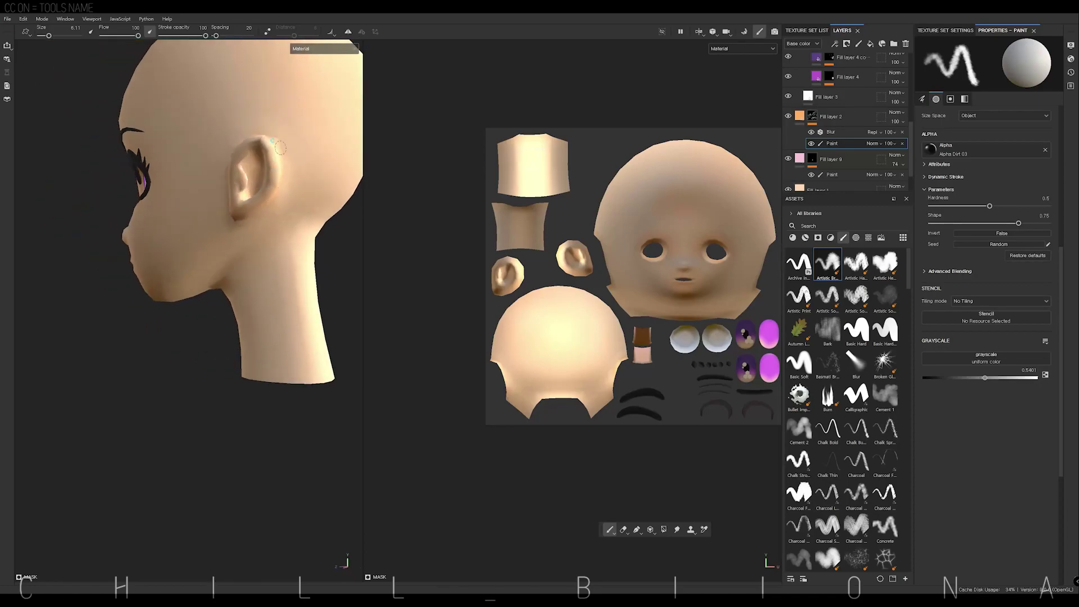
pyautogui.keyDown('alt'); pyautogui.moveTo(272, 140); pyautogui.dragTo(203, 163); pyautogui.keyUp('alt')
pyautogui.scroll(3, 202, 163)
pyautogui.keyDown('alt'); pyautogui.moveTo(202, 221); pyautogui.dragTo(252, 187); pyautogui.keyUp('alt')
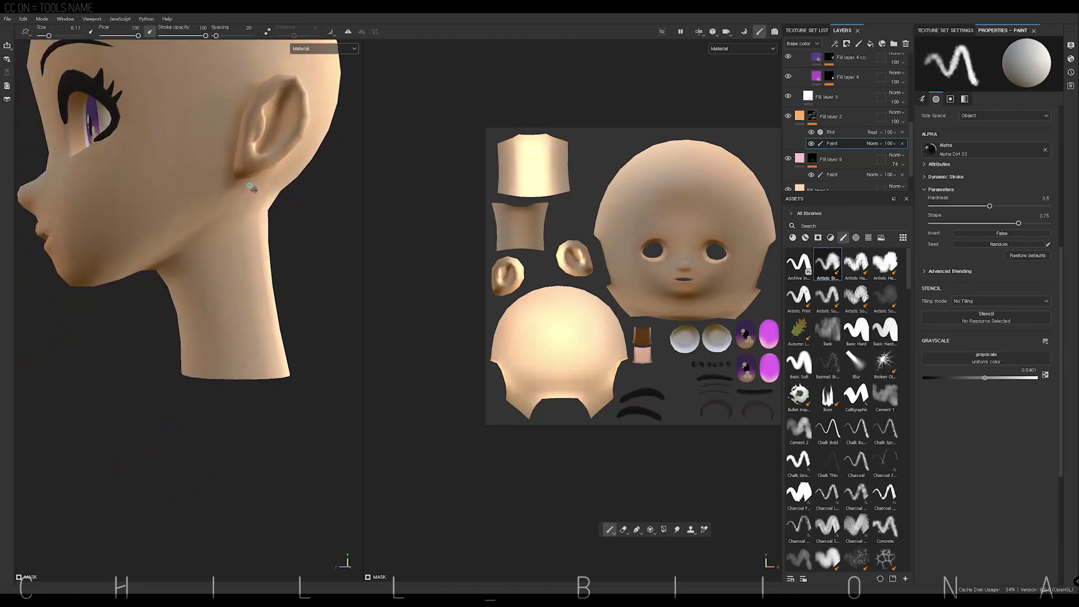
pyautogui.scroll(-3, 251, 187)
pyautogui.moveTo(985, 378); pyautogui.dragTo(938, 377)
pyautogui.moveTo(221, 187)
pyautogui.keyDown('alt'); pyautogui.mouseDown()
pyautogui.moveTo(248, 93)
pyautogui.moveTo(213, 130)
pyautogui.mouseUp(); pyautogui.keyUp('alt')
pyautogui.scroll(3, 202, 133)
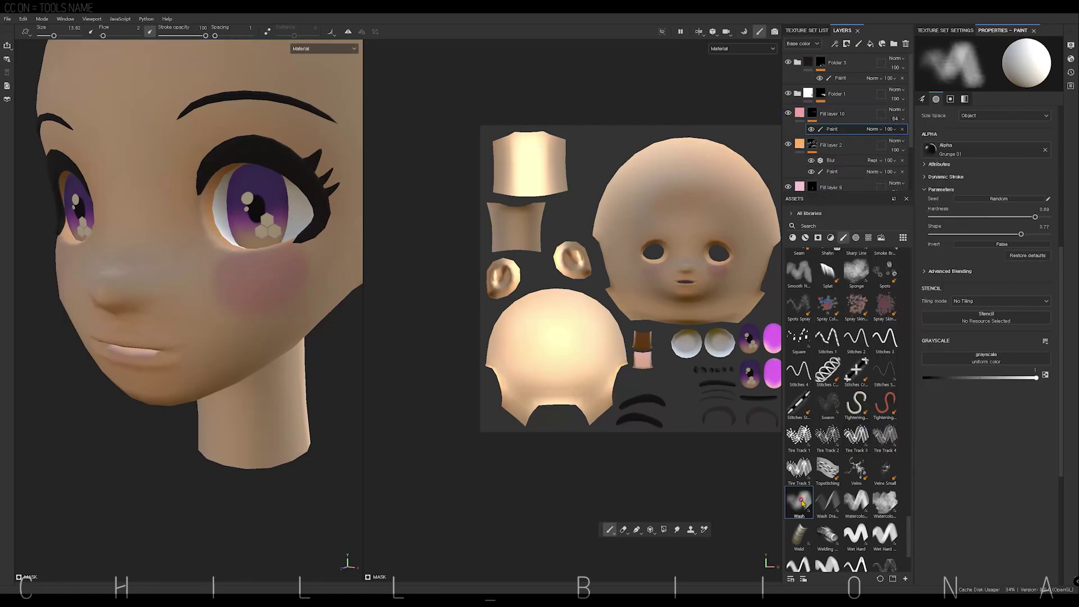
# Step: Paint pink blush on the cheek in Fill layer 10's paint mask
pyautogui.scroll(-3, 281, 269)
pyautogui.click(843, 114)
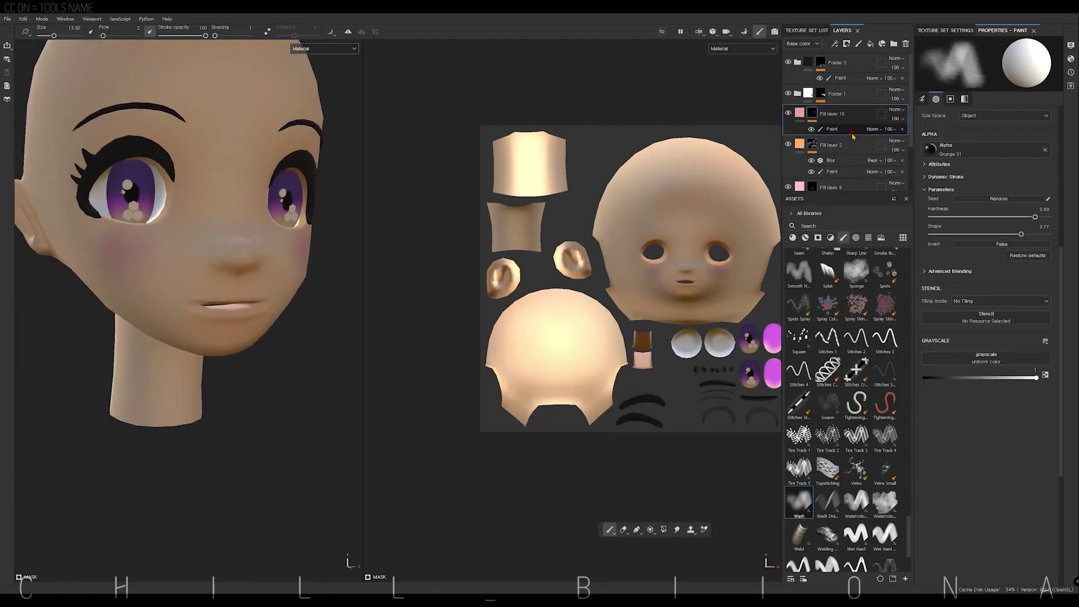
pyautogui.click(832, 129)
pyautogui.moveTo(113, 248)
pyautogui.mouseDown()
pyautogui.moveTo(137, 262)
pyautogui.moveTo(258, 248)
pyautogui.mouseUp()
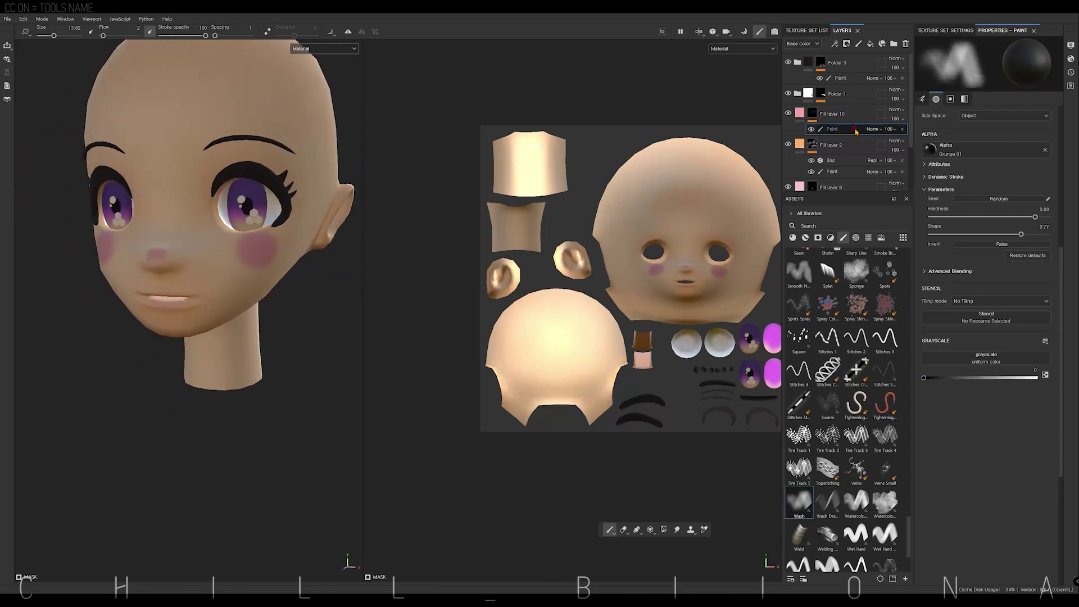
# Step: Lower the blush layer opacity to 29 and raise the brush grey value to about 0.69
pyautogui.moveTo(896, 118); pyautogui.dragTo(899, 136)
pyautogui.moveTo(924, 377); pyautogui.dragTo(990, 378)
pyautogui.moveTo(253, 253)
pyautogui.keyDown('alt'); pyautogui.mouseDown()
pyautogui.moveTo(191, 255)
pyautogui.moveTo(236, 256)
pyautogui.mouseUp(); pyautogui.keyUp('alt')
pyautogui.scroll(2, 190, 256)
pyautogui.moveTo(990, 377); pyautogui.dragTo(972, 378)
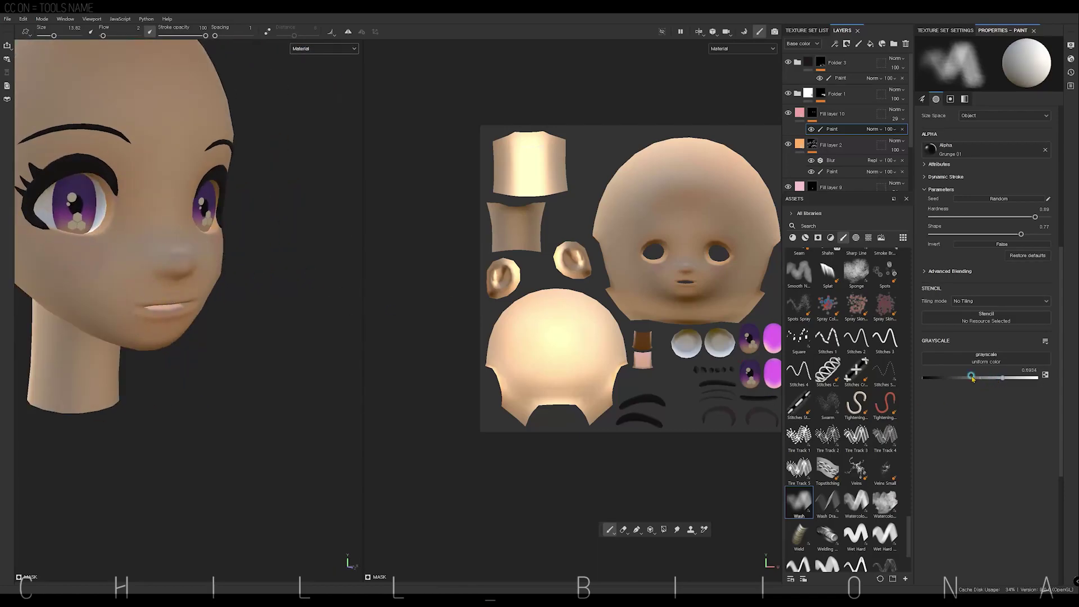
pyautogui.keyDown('alt'); pyautogui.moveTo(59, 244); pyautogui.dragTo(112, 244); pyautogui.keyUp('alt')
pyautogui.scroll(-3, 169, 225)
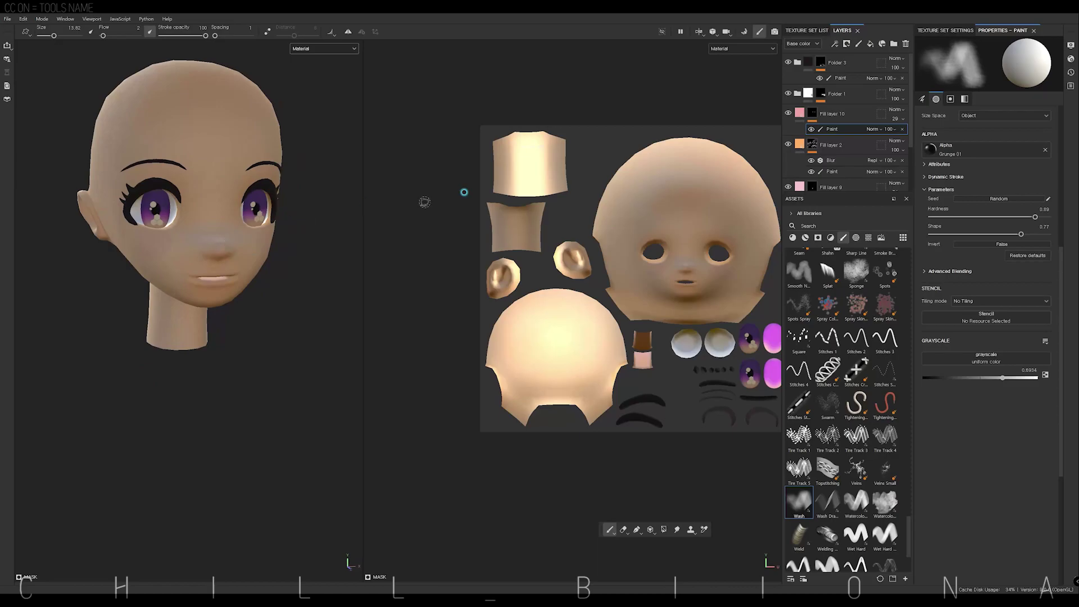
# Step: Add a Blur filter to the blush mask with Blur Intensity 2.3
pyautogui.rightClick(832, 129)
pyautogui.click(832, 129)
pyautogui.rightClick(832, 129)
pyautogui.click(859, 300)
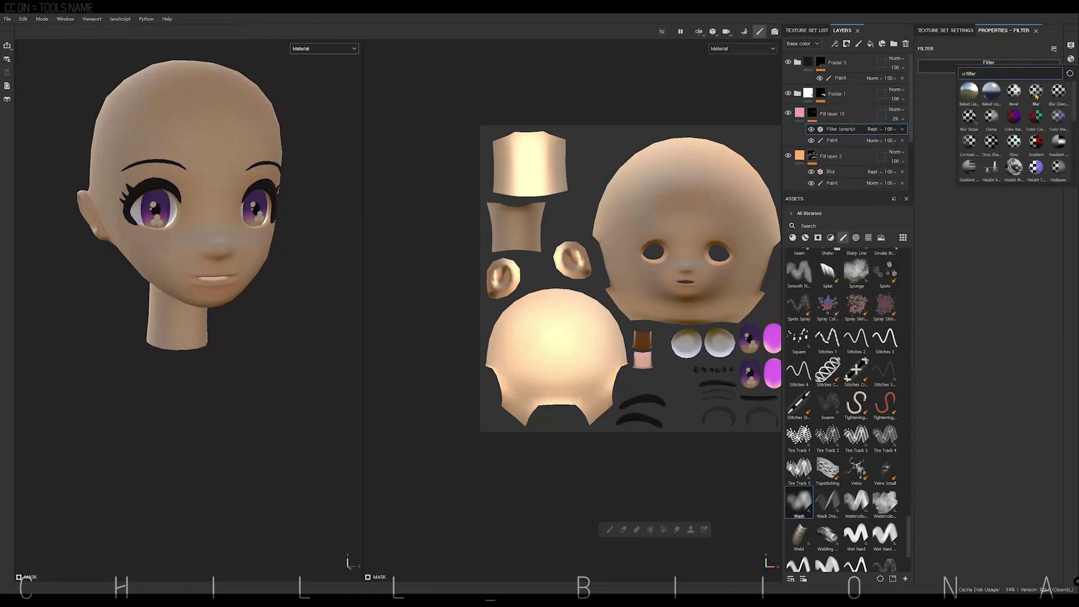
pyautogui.click(964, 84)
pyautogui.moveTo(942, 110); pyautogui.dragTo(946, 108)
# Step: Reframe and widen the 3D head view, then reselect the blush paint mask
pyautogui.press('f')
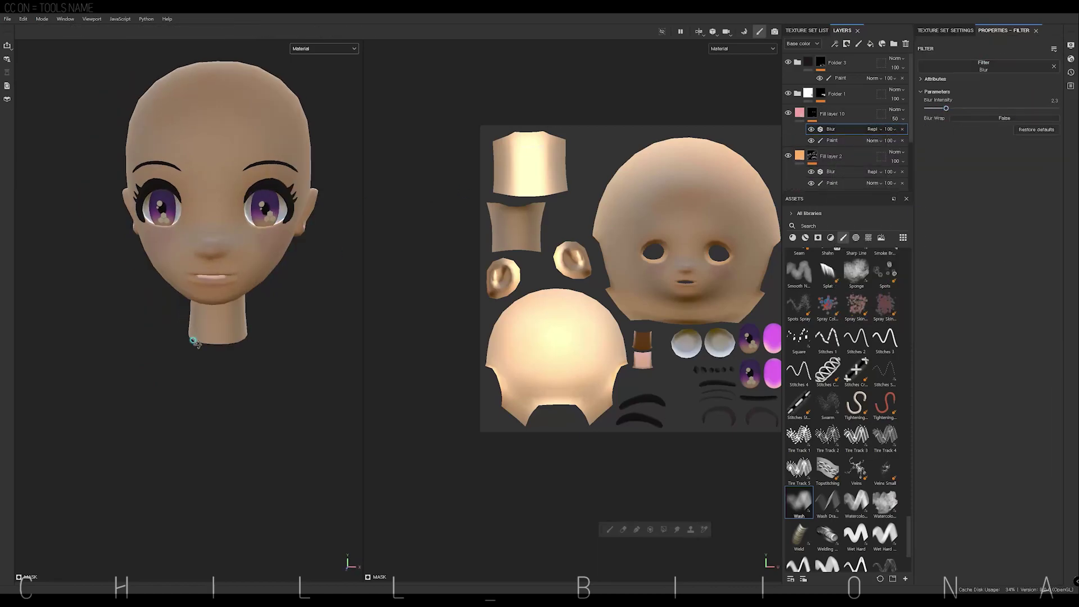
pyautogui.moveTo(365, 196); pyautogui.dragTo(504, 214)
pyautogui.moveTo(421, 236)
pyautogui.keyDown('alt'); pyautogui.mouseDown()
pyautogui.moveTo(160, 284)
pyautogui.moveTo(270, 292)
pyautogui.mouseUp(); pyautogui.keyUp('alt')
pyautogui.click(832, 140)
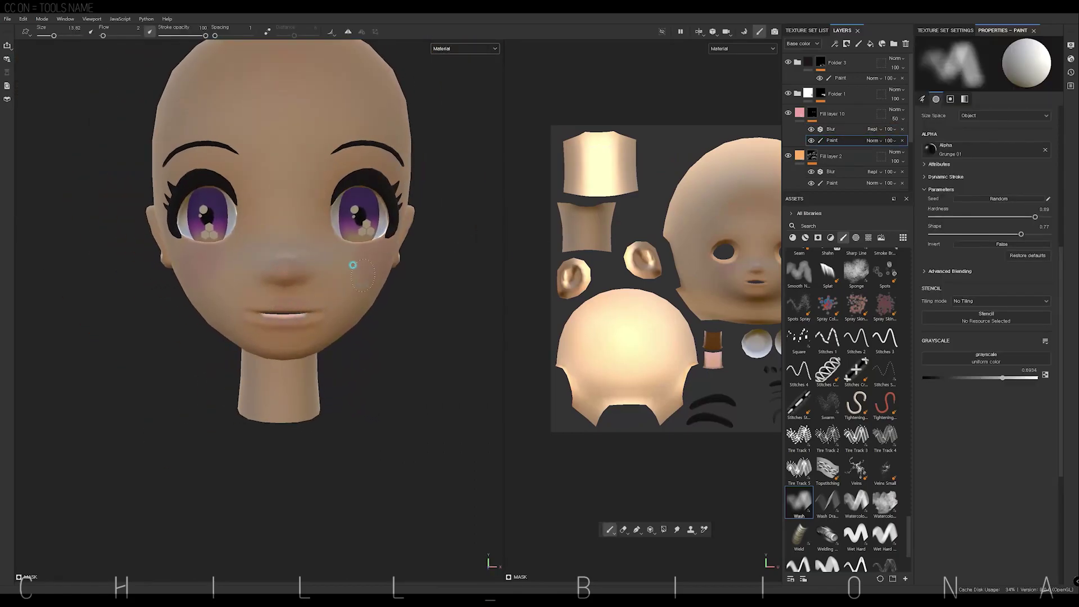
pyautogui.keyDown('alt'); pyautogui.moveTo(353, 265); pyautogui.dragTo(389, 219, button='middle'); pyautogui.keyUp('alt')
# Step: Change Fill layer 9's base colour to a deeper pink for the lips
pyautogui.scroll(-2, 844, 141)
pyautogui.click(831, 138)
pyautogui.click(982, 264)
pyautogui.click(993, 312)
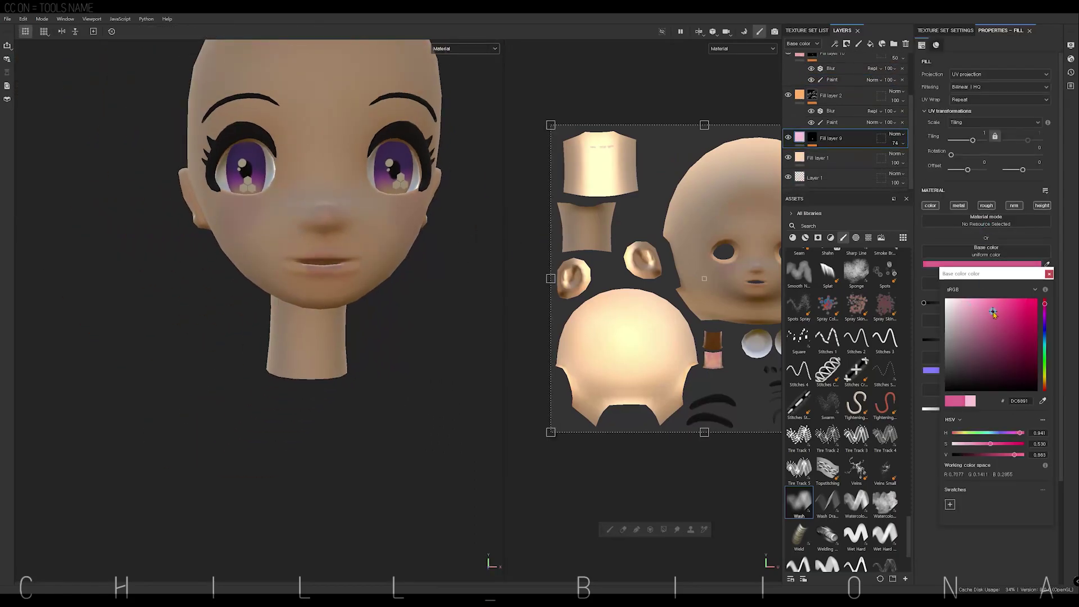
pyautogui.click(859, 43)
# Step: Paint the lips with brush grey values around 0.07–0.15, then switch to the F10 render view
pyautogui.scroll(3, 209, 260)
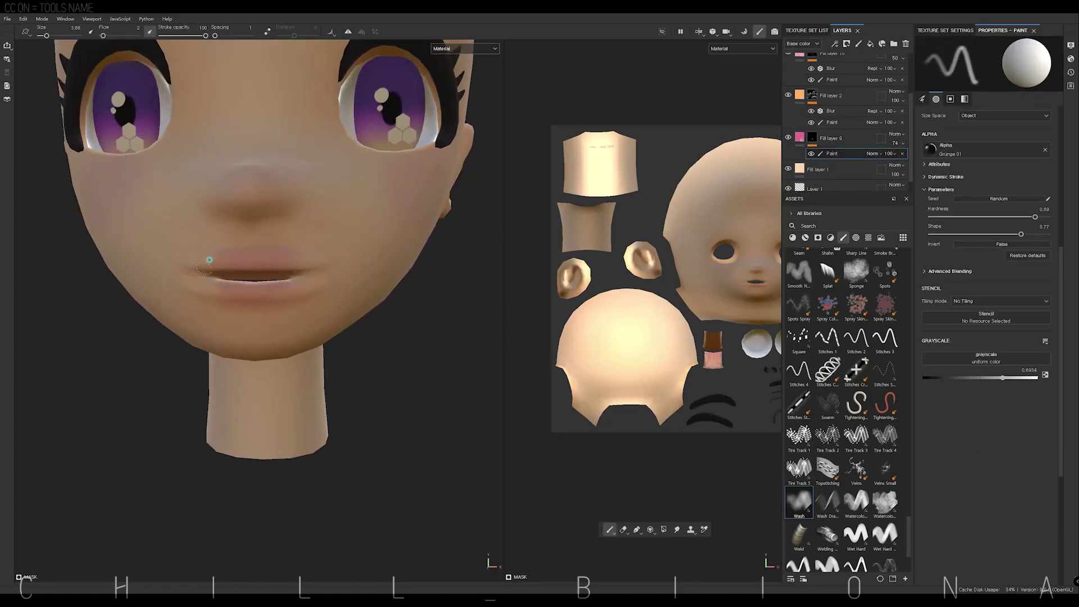
pyautogui.click(273, 281)
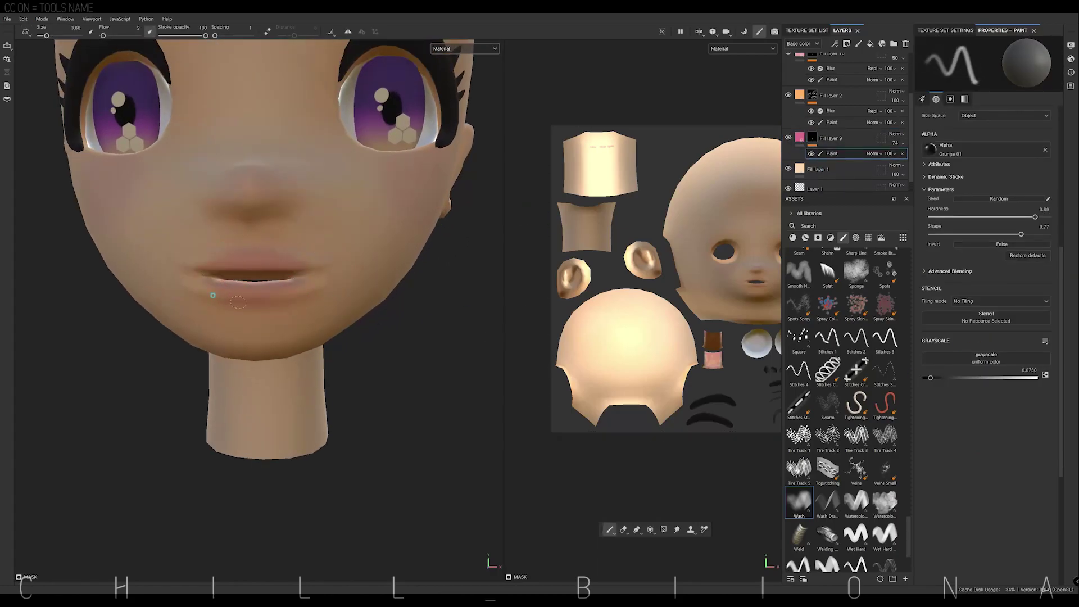
pyautogui.scroll(-2, 374, 247)
pyautogui.click(301, 268)
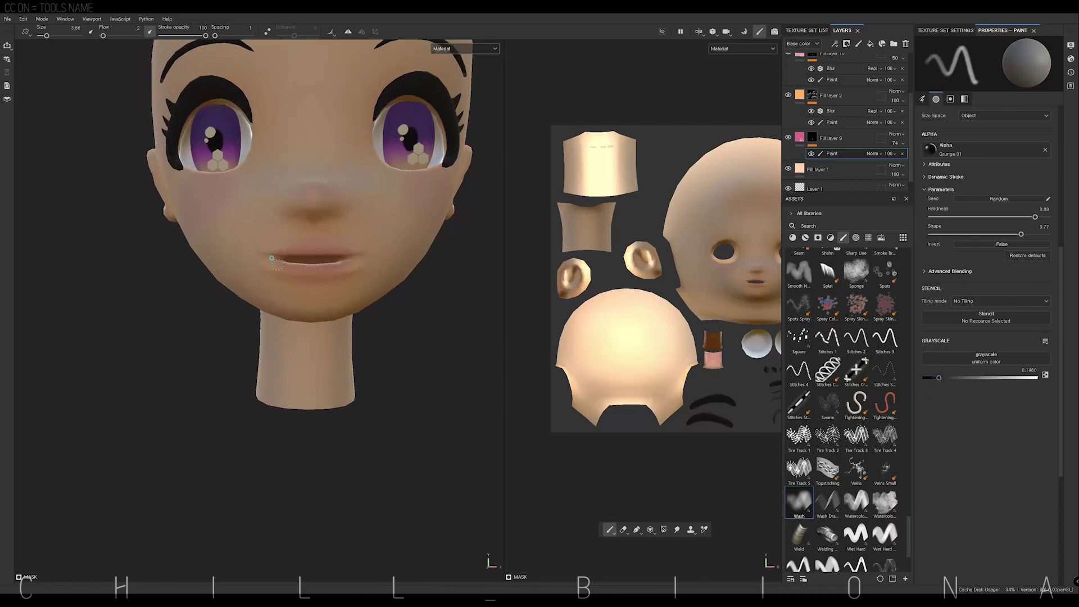
pyautogui.press('F10')
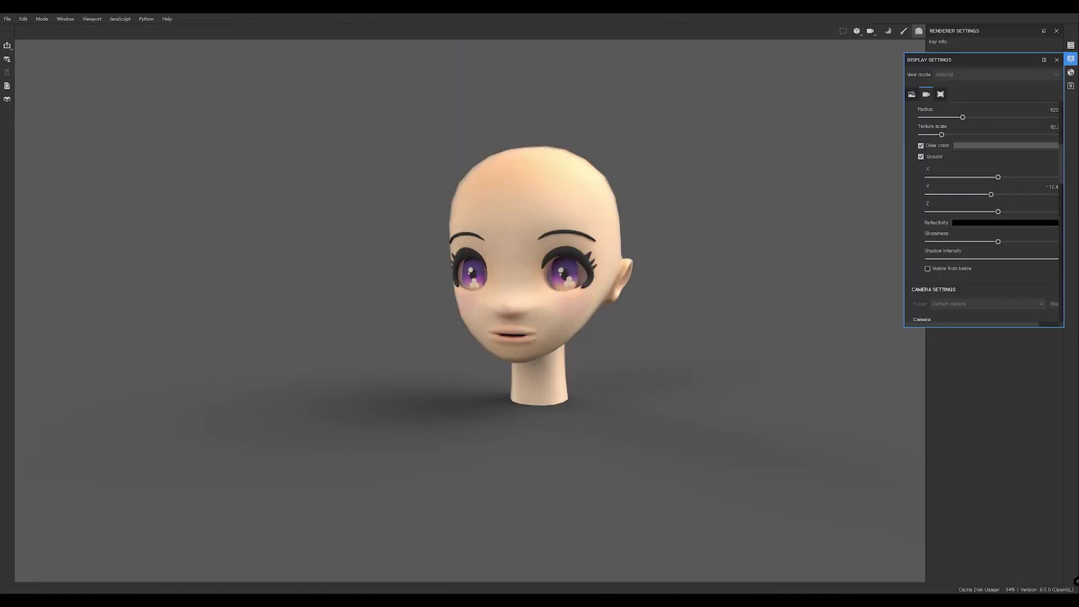